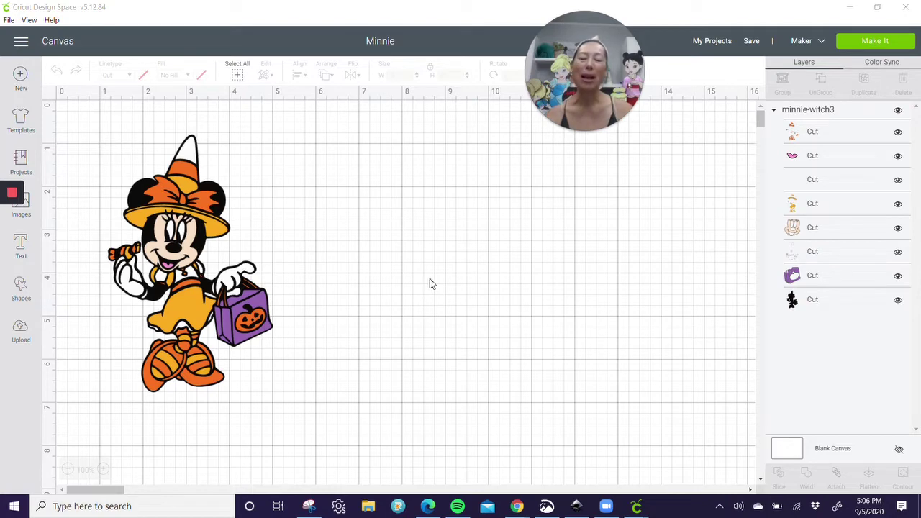
Step: Move the Minnie design toward the middle of the canvas and set its height to 52 inches with proportions locked
left_click(173, 273)
left_click_drag(171, 269, 317, 280)
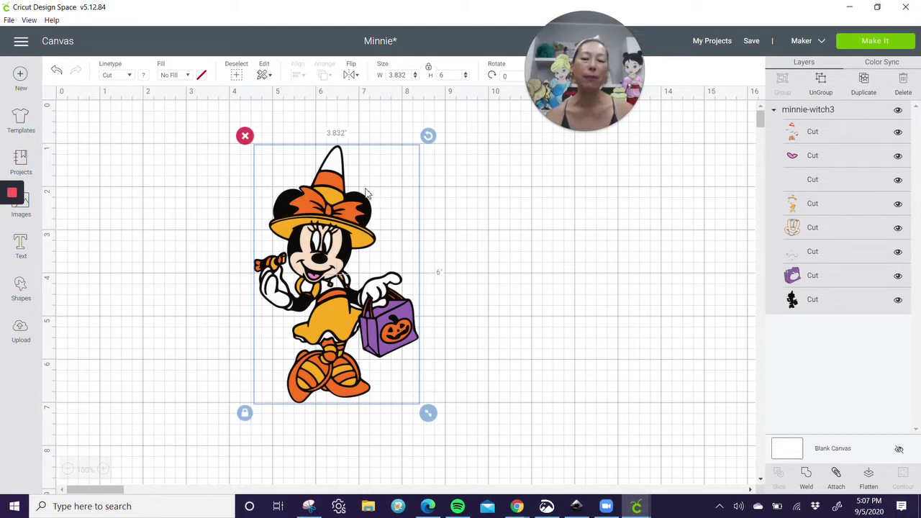
left_click(452, 76)
type("52")
key("Tab")
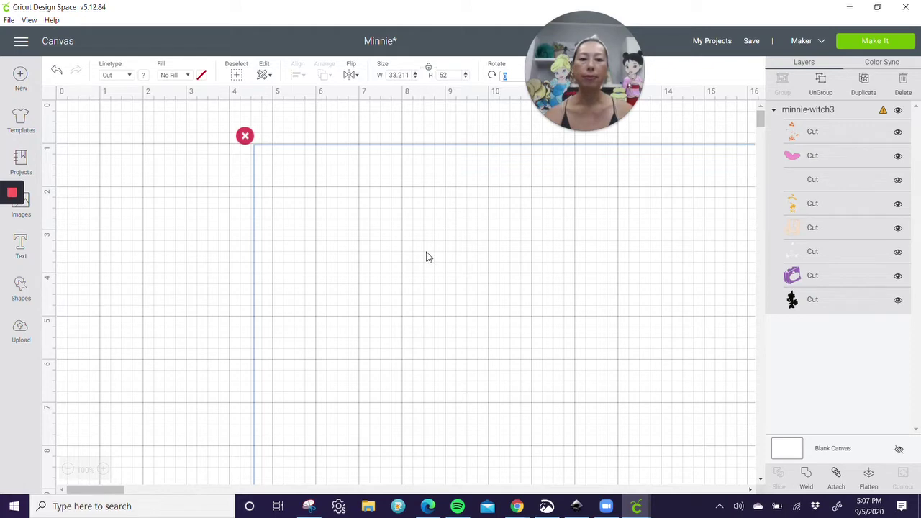
Step: Ungroup the enlarged Minnie design into separate layers and show it at 25% zoom
left_click(826, 86)
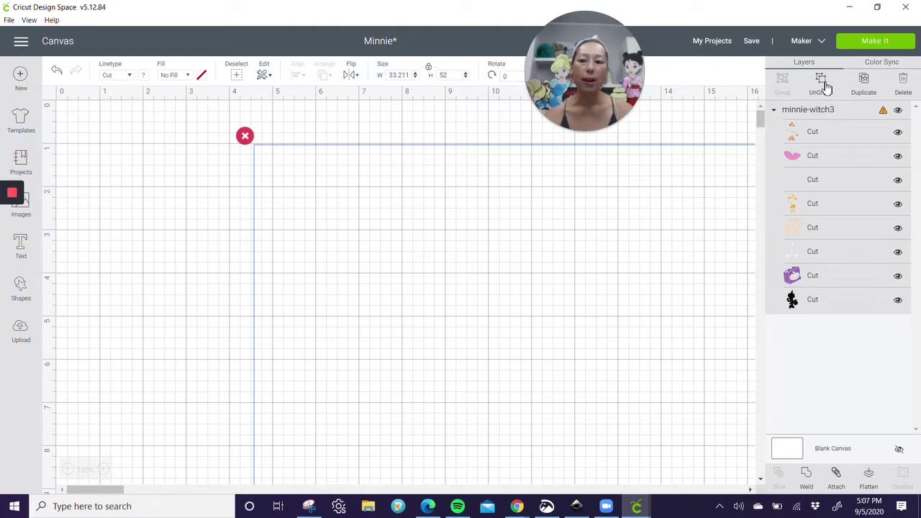
left_click(68, 470)
left_click(69, 469)
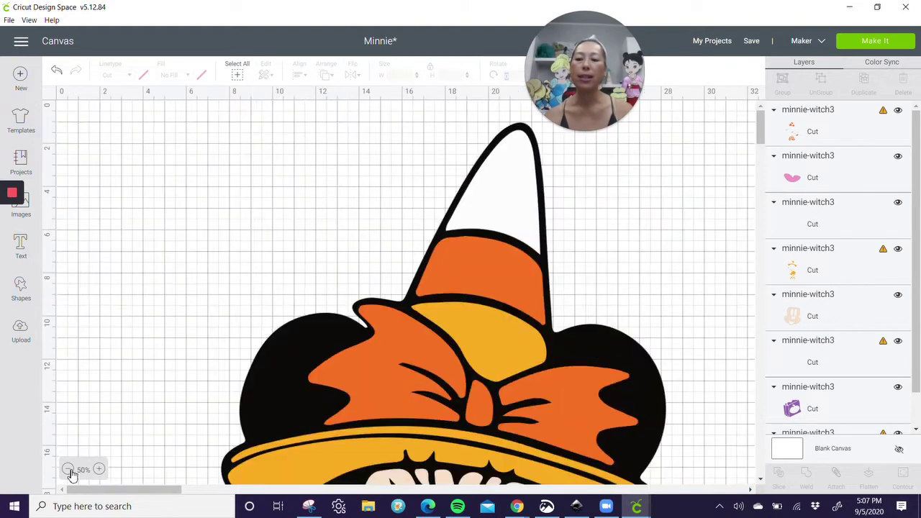
left_click(69, 470)
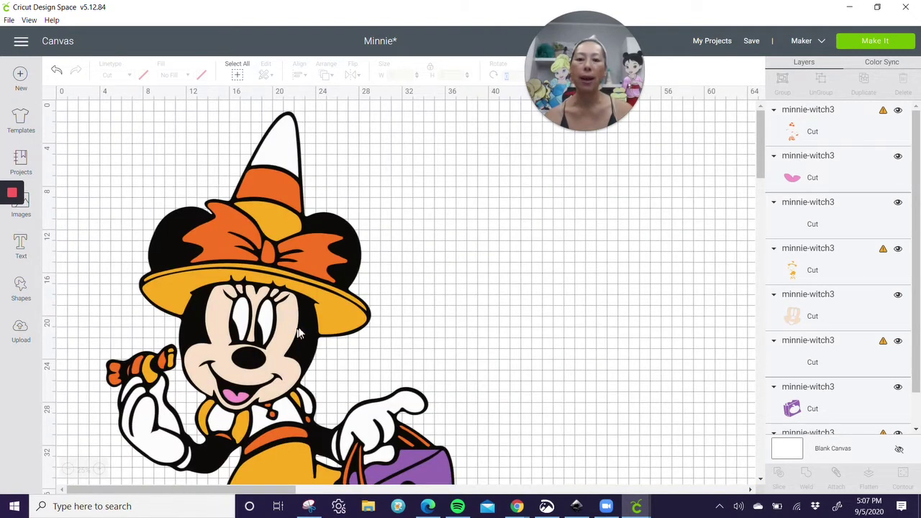
left_click(786, 314)
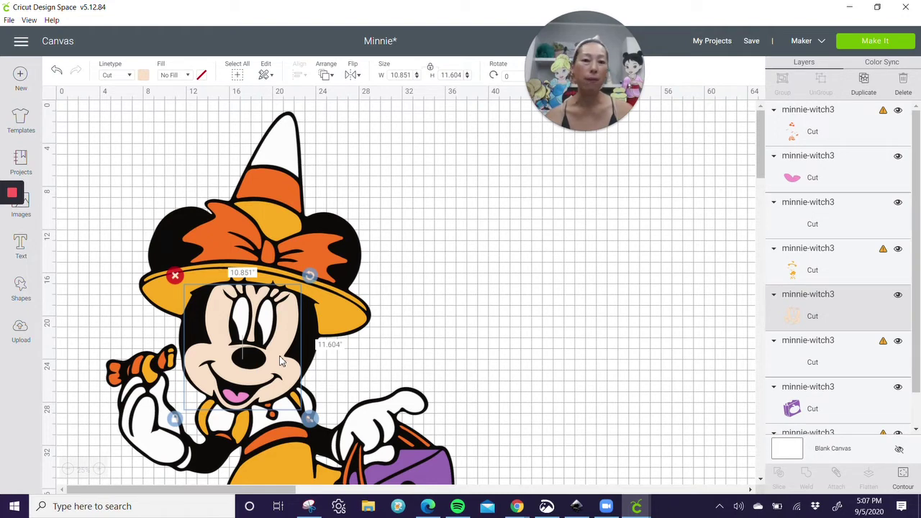
left_click(531, 305)
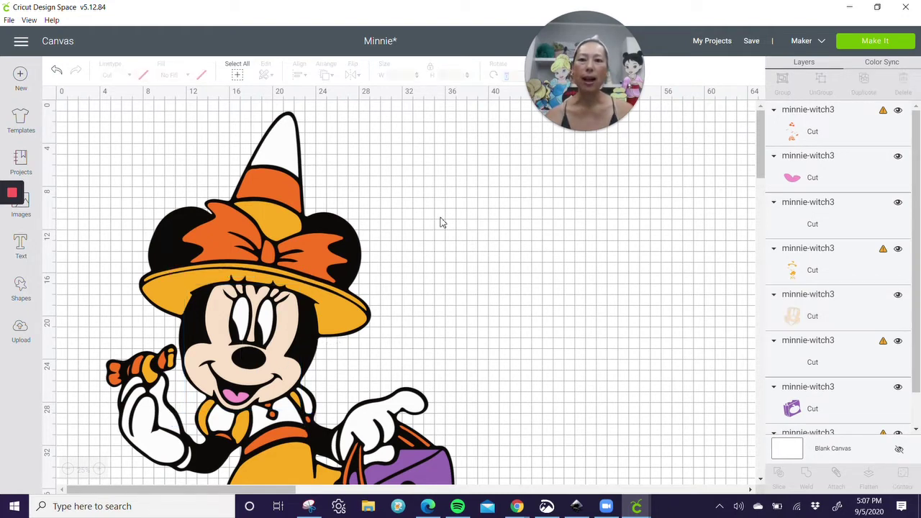
left_click(238, 75)
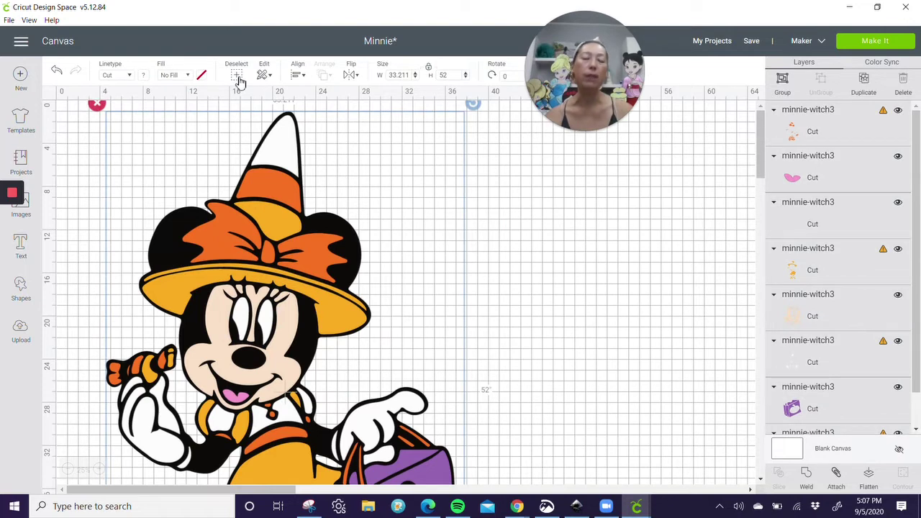
left_click(551, 206)
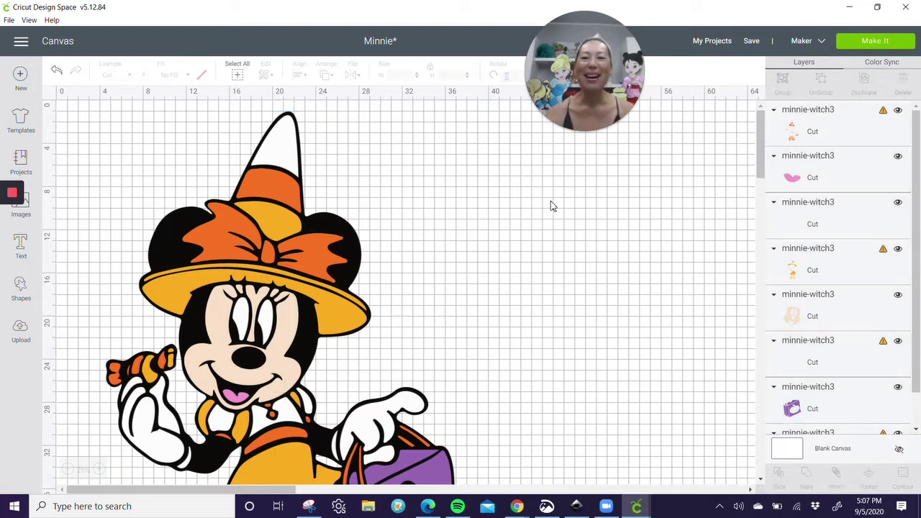
Step: Hide all contours of the yellow layer so that only the skirt piece remains
left_click(792, 267)
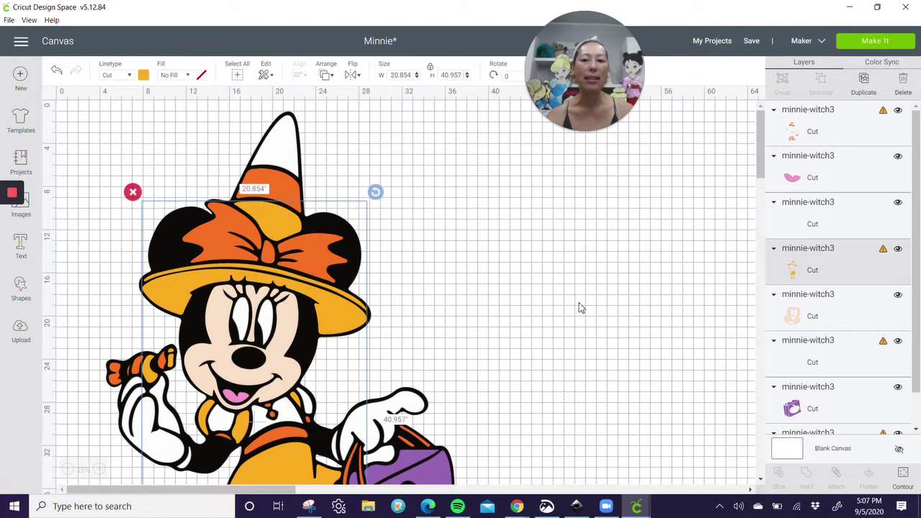
scroll(579, 308, "down", 4)
scroll(579, 308, "up", 2)
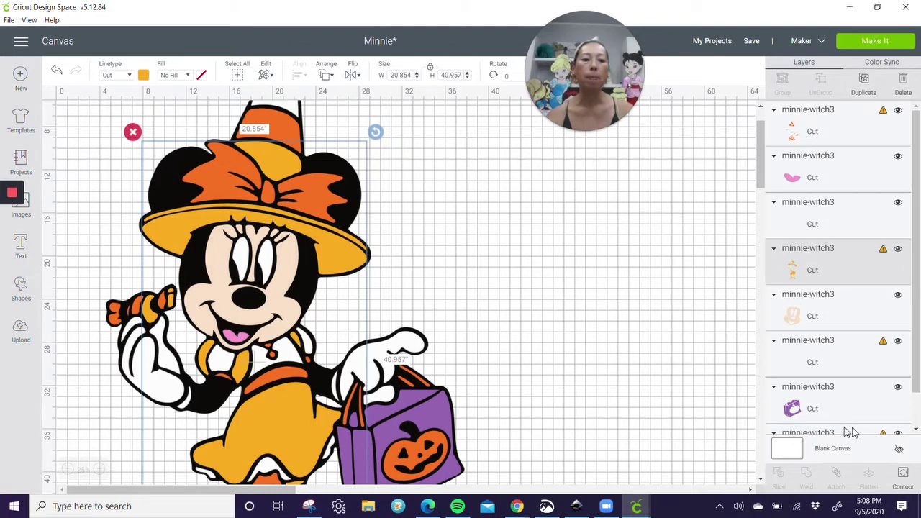
left_click(903, 475)
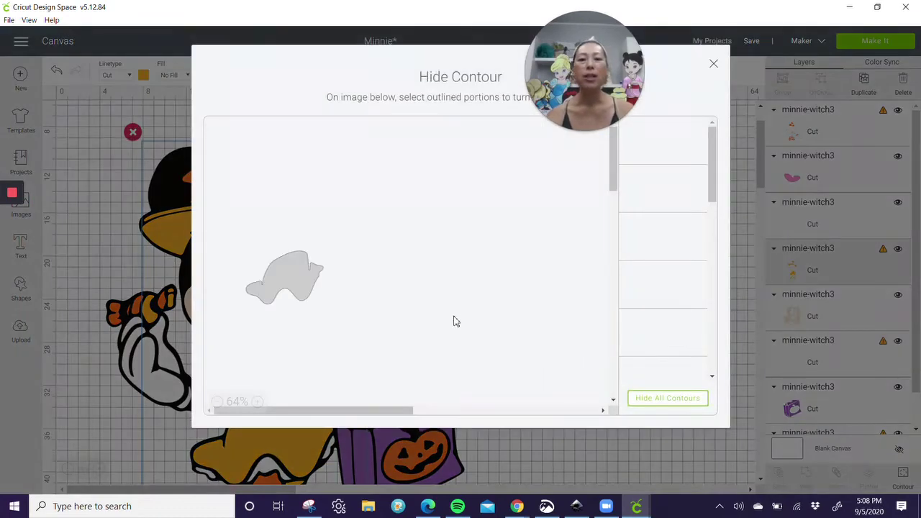
left_click(660, 402)
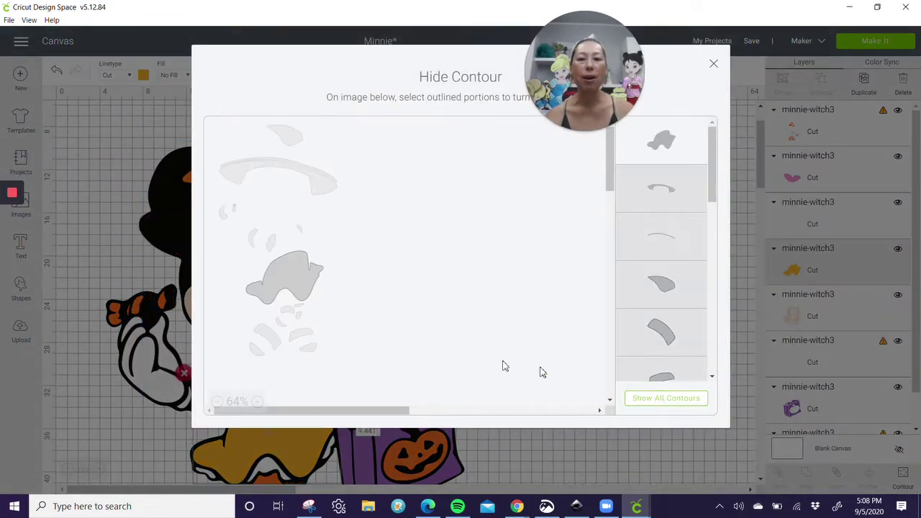
left_click(713, 65)
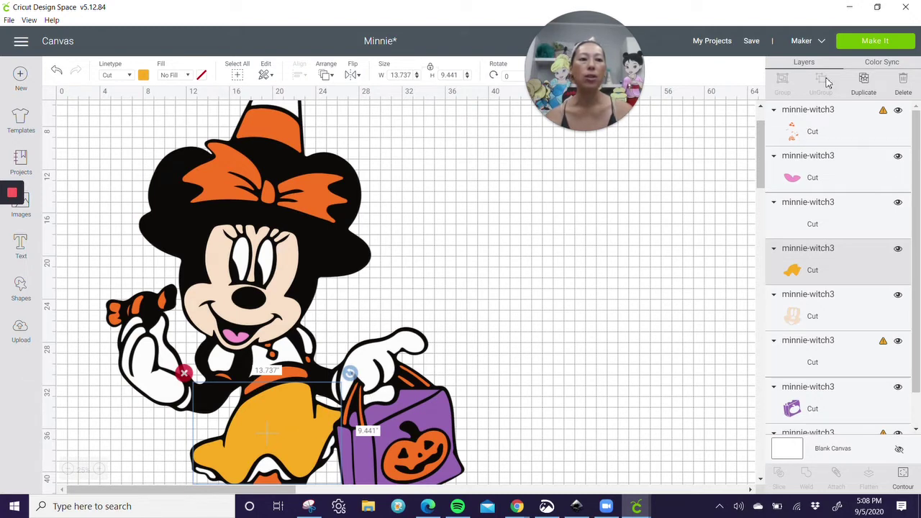
Step: Duplicate the yellow skirt, place the copy on the empty canvas beside Minnie, and rotate it to about 337.34°
left_click(864, 83)
left_click_drag(308, 411, 589, 248)
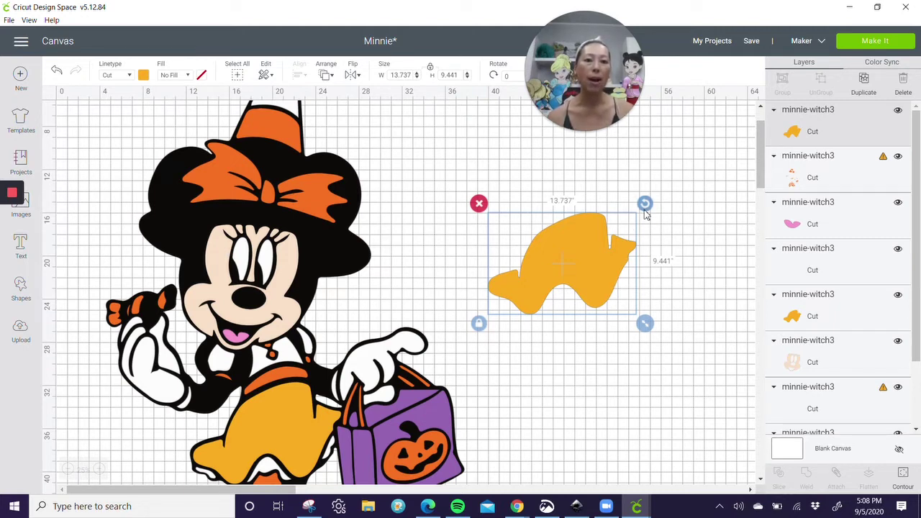
left_click_drag(646, 212, 627, 199)
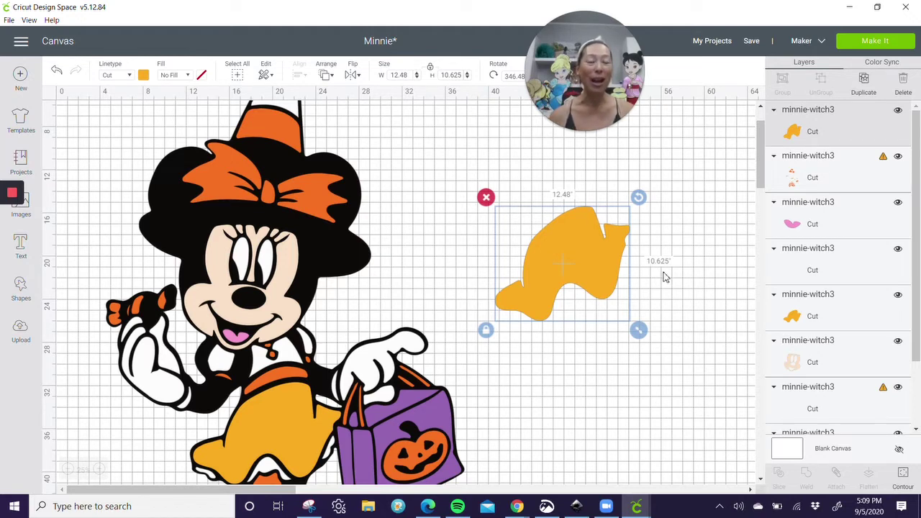
left_click_drag(639, 198, 631, 191)
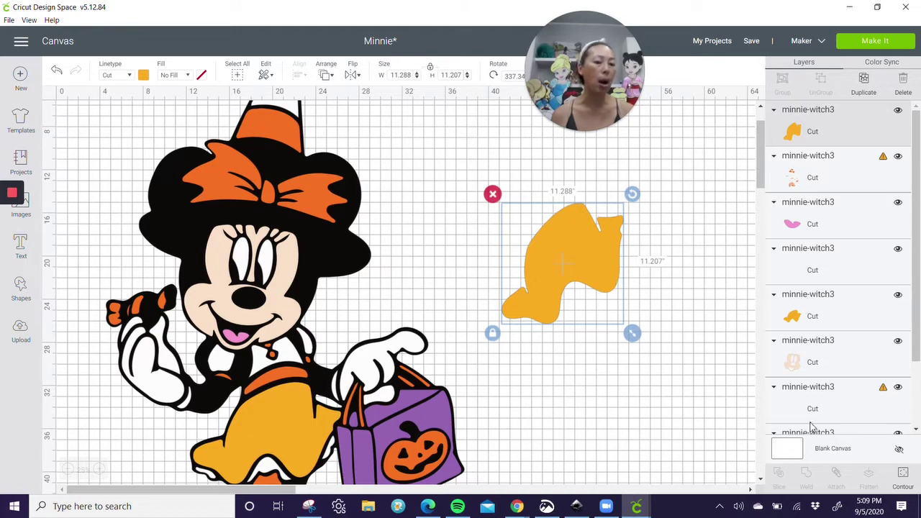
Step: Show the thin hat-brim strip and hide the skirt in the copy's contours, and place the strip beside Minnie's hat
left_click(904, 477)
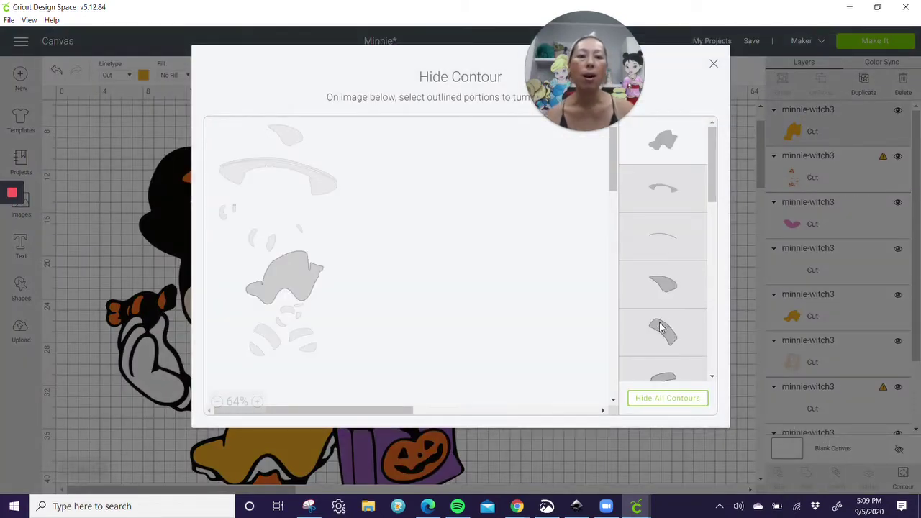
left_click(665, 247)
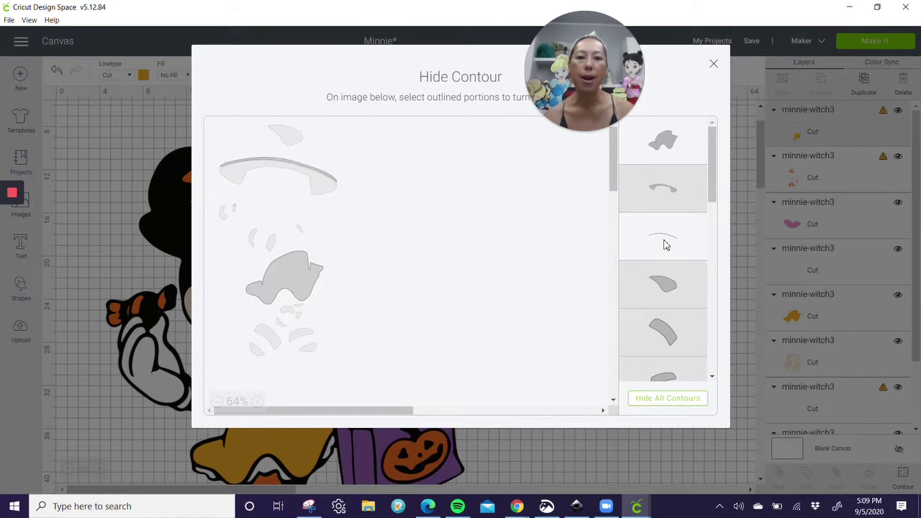
left_click(682, 144)
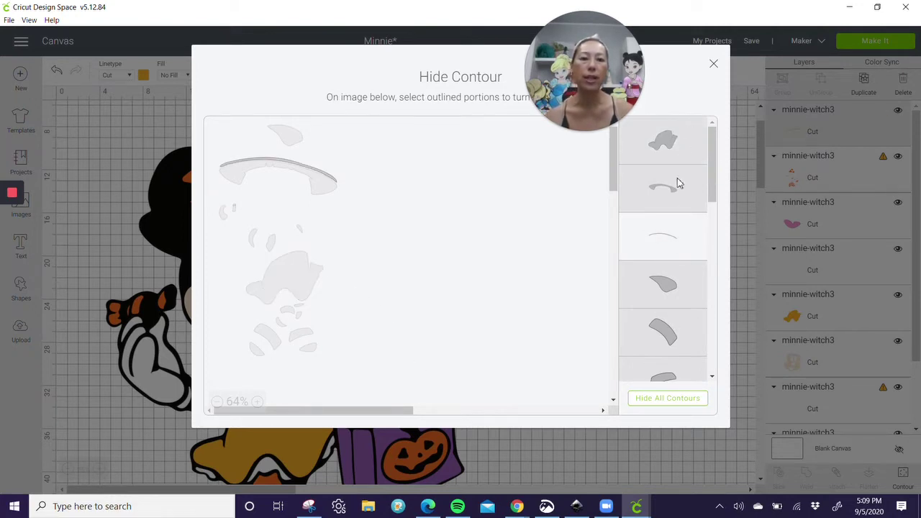
left_click(713, 63)
scroll(468, 198, "up", 2)
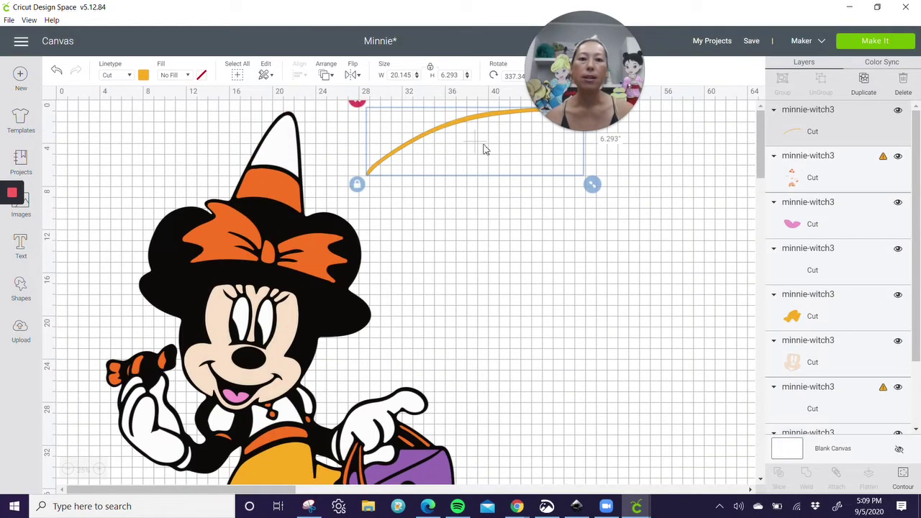
left_click_drag(482, 121, 548, 269)
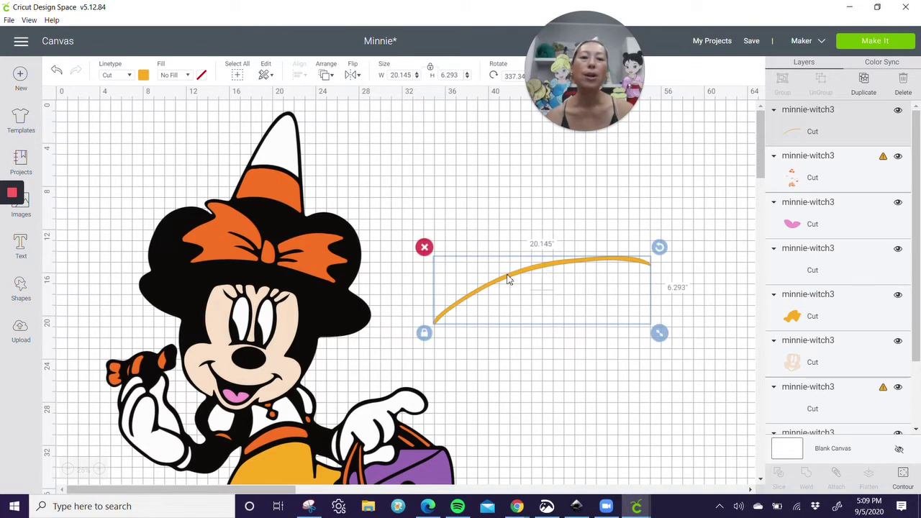
Step: Rotate the thin hat-brim strip to about 353.36° so that it lies nearly level
mouse_move(660, 247)
left_mouse_down()
mouse_move(623, 195)
mouse_move(653, 272)
mouse_move(666, 273)
mouse_move(656, 261)
left_mouse_up()
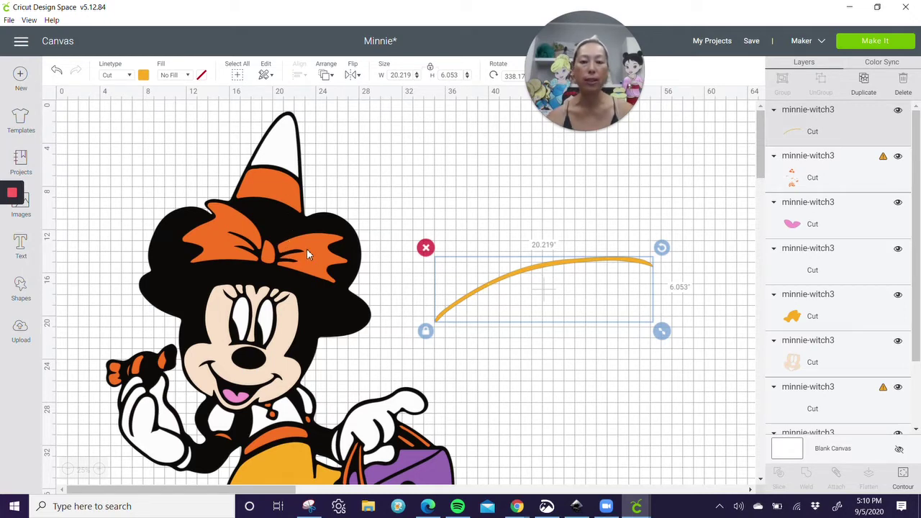
scroll(302, 429, "down", 2)
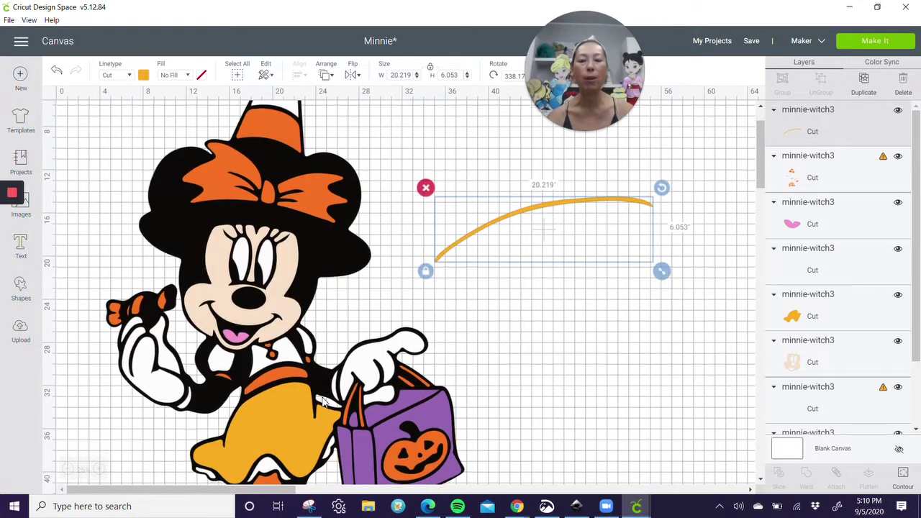
scroll(324, 403, "up", 2)
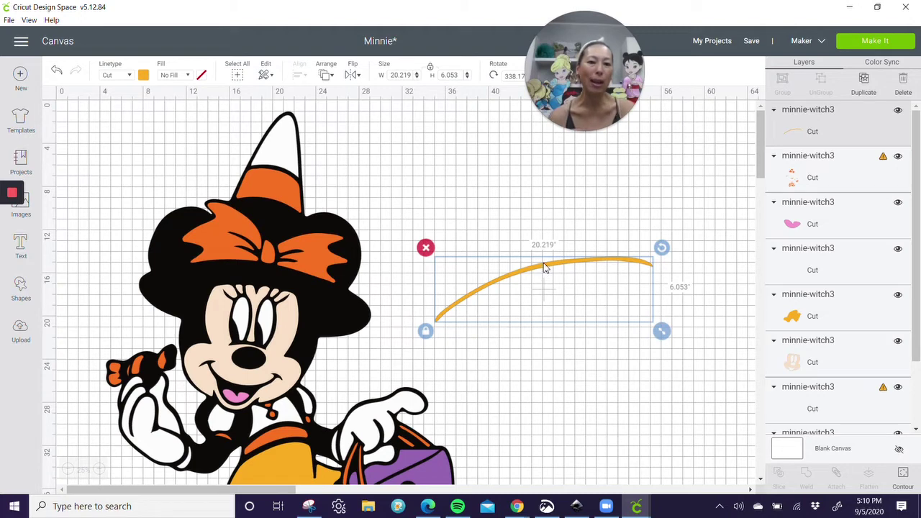
mouse_move(662, 247)
left_mouse_down()
mouse_move(669, 290)
mouse_move(663, 253)
left_mouse_up()
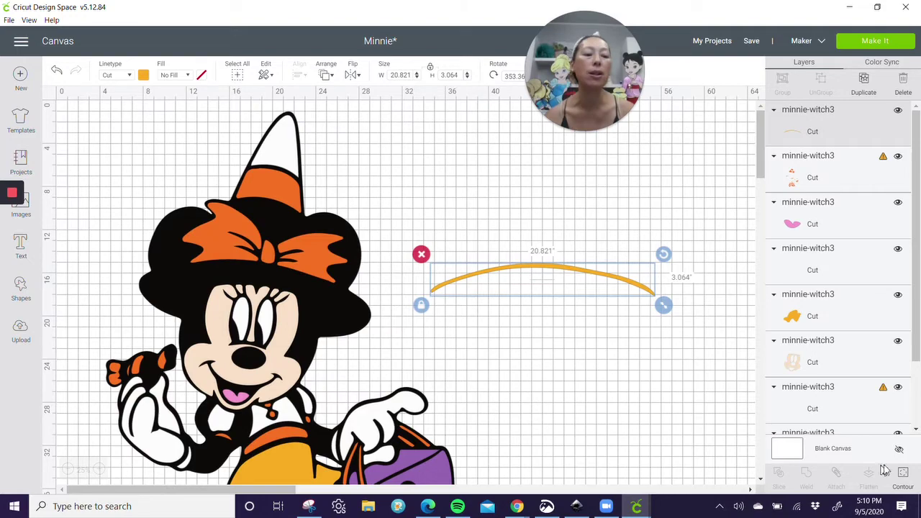
Step: Show the wide hat brim instead of the thin strip in the copy's contours, and delete the copy from the canvas
left_click(904, 476)
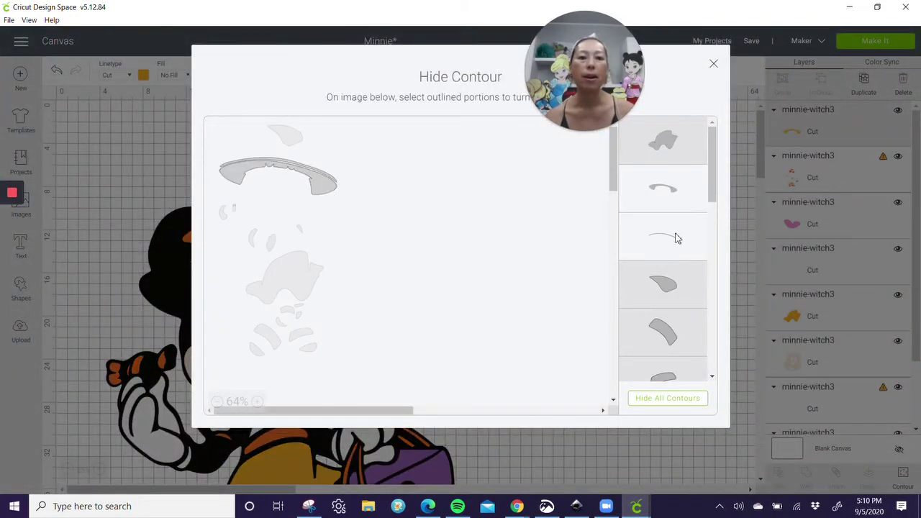
left_click(714, 67)
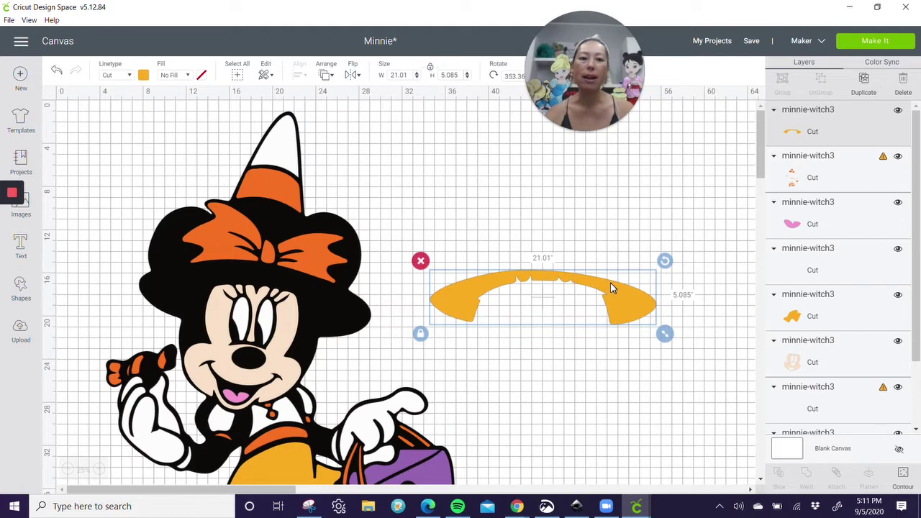
left_click(421, 261)
Step: Restore all contours of the original yellow layer
left_click(273, 464)
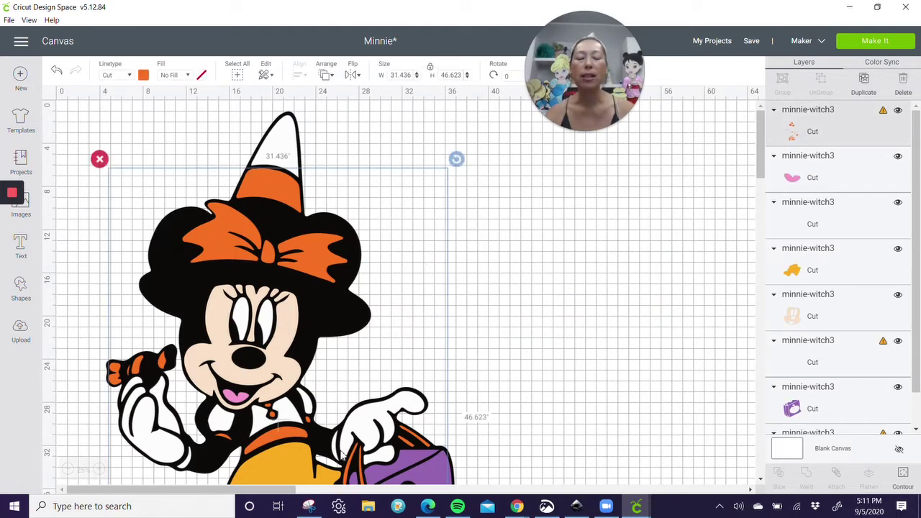
left_click(795, 283)
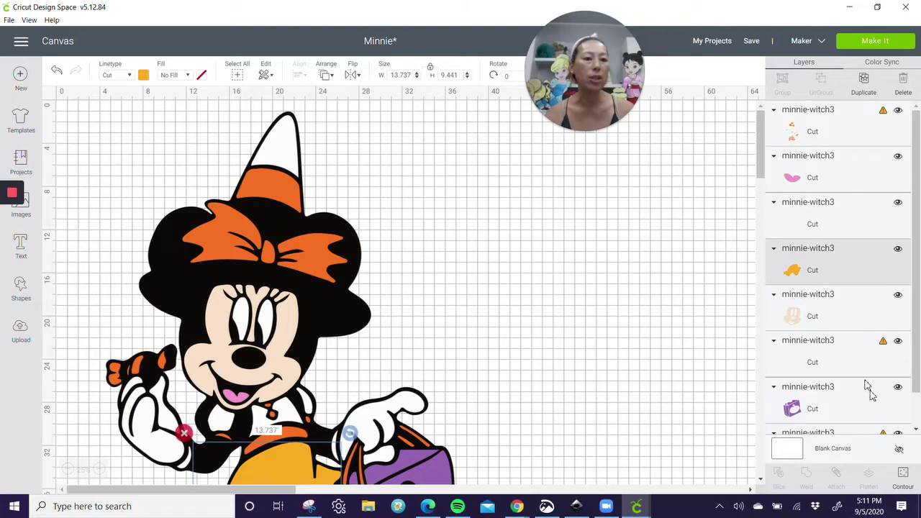
left_click(904, 477)
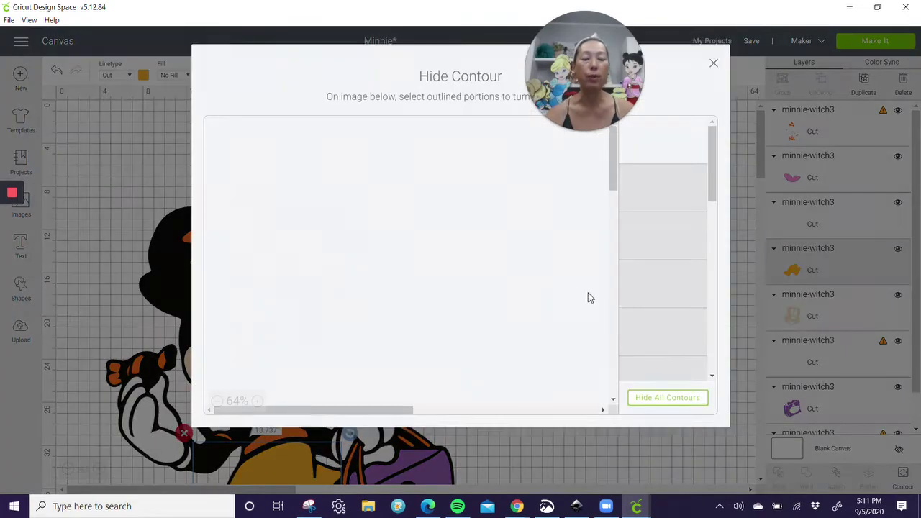
left_click(683, 403)
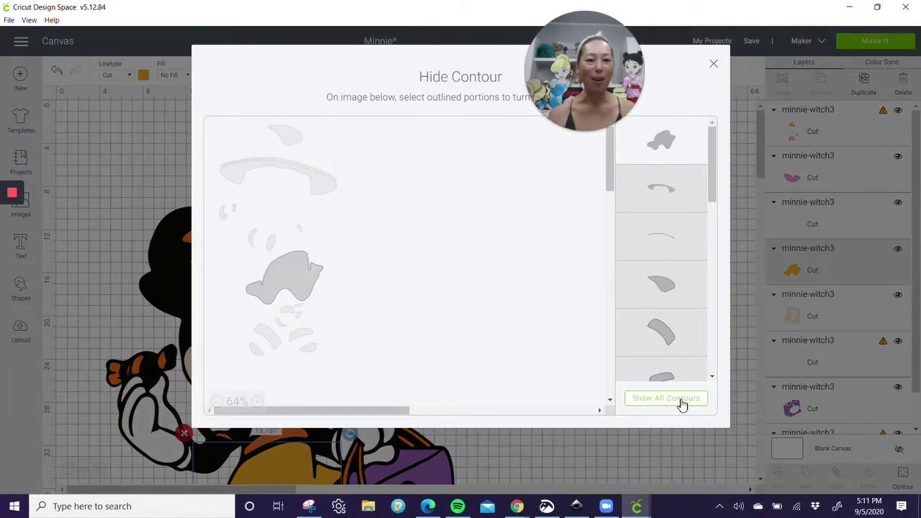
left_click(682, 403)
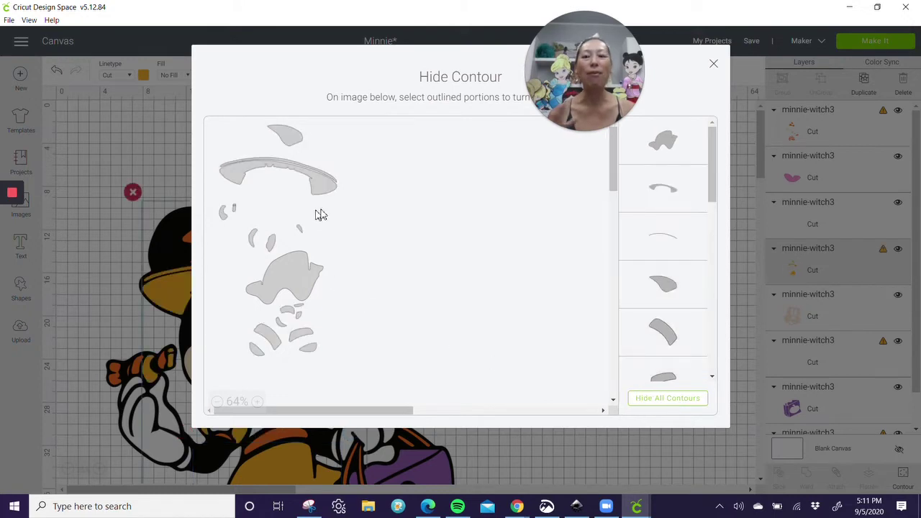
left_click(715, 66)
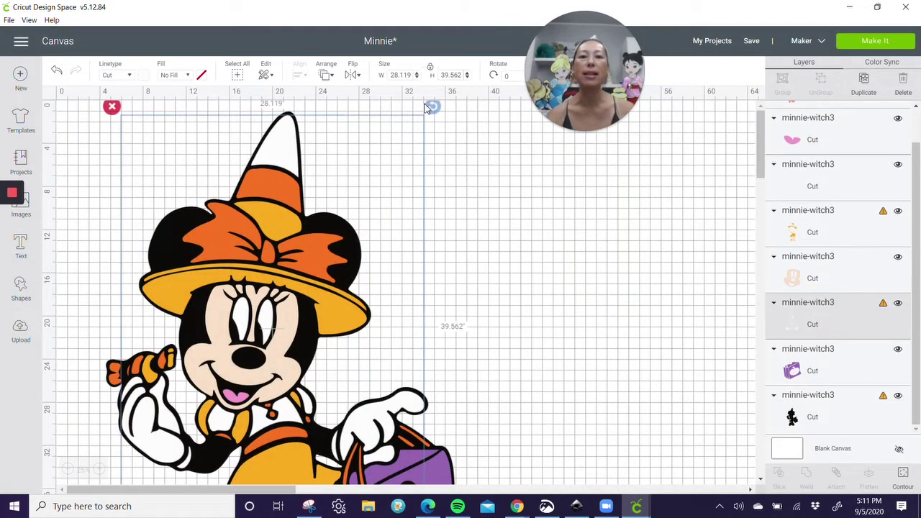
Step: Select the whole design and save it as a new project named "Minnie - 52 inches"
left_click(239, 76)
left_click(752, 41)
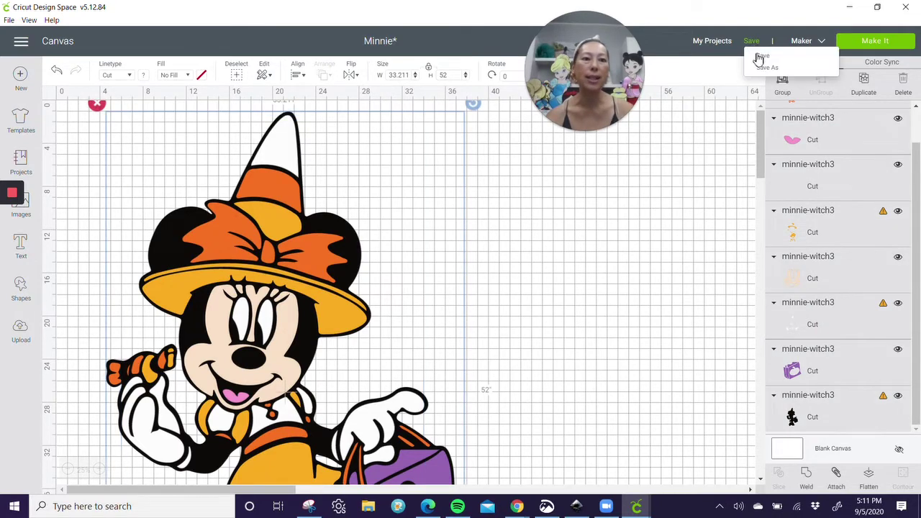
left_click(768, 67)
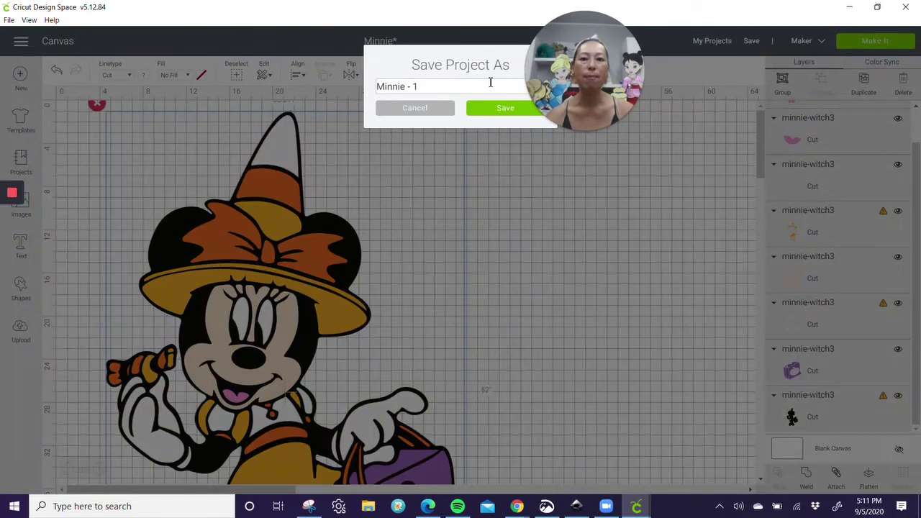
type("52 inche")
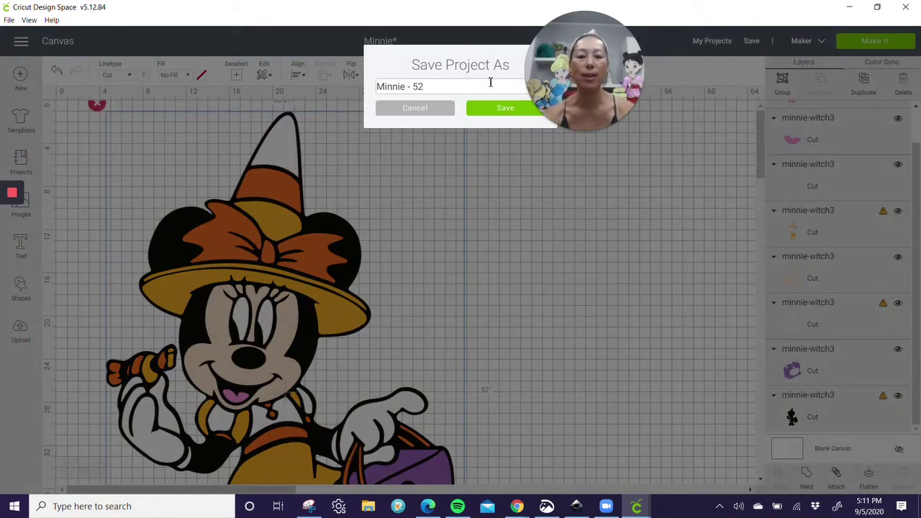
type("s")
key("Return")
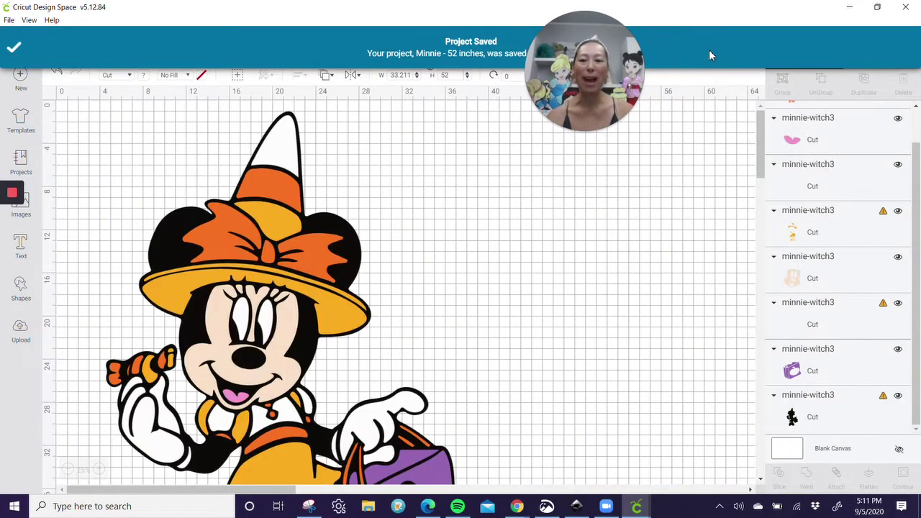
Step: Move the orange and yellow layers to the empty canvas beside Minnie, and undo a nudge of the white layer
scroll(529, 249, "down", 5)
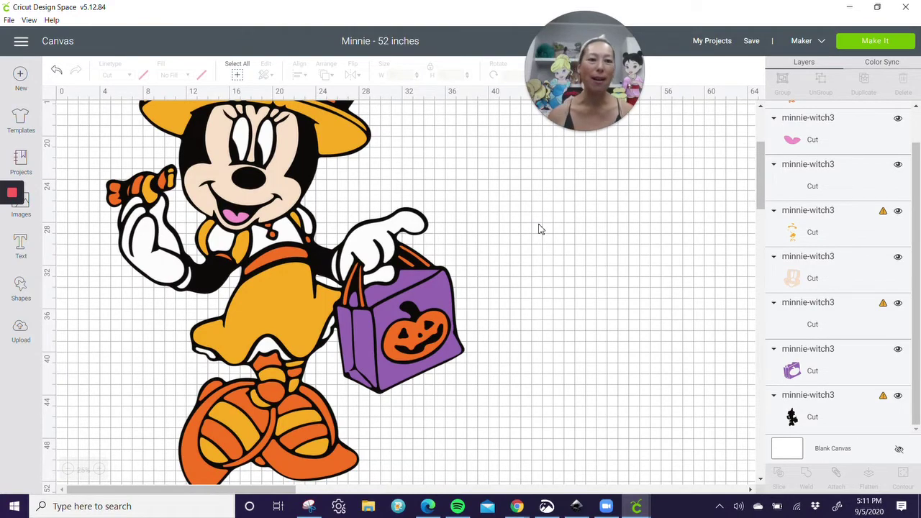
left_click(837, 136)
scroll(679, 177, "up", 5)
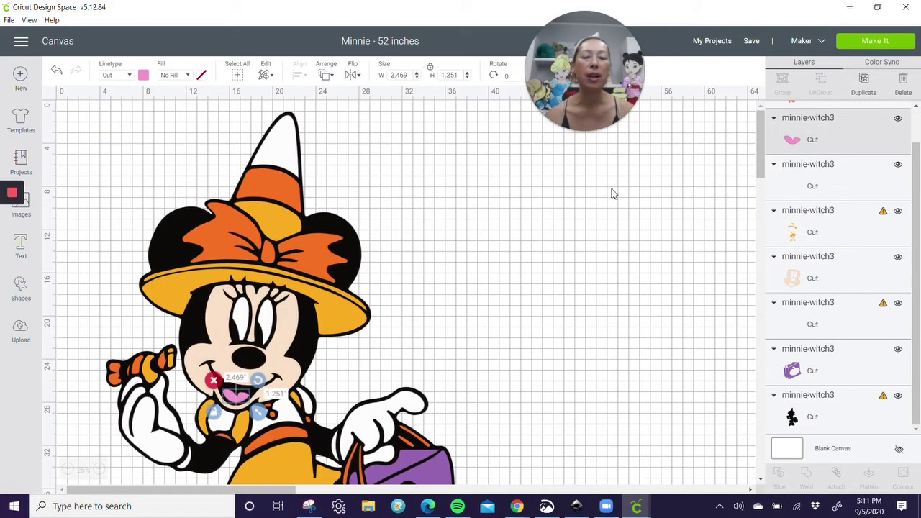
left_click_drag(239, 401, 656, 392)
left_click_drag(339, 318, 676, 324)
mouse_move(287, 160)
left_mouse_down()
mouse_move(446, 187)
mouse_move(308, 183)
mouse_move(283, 167)
mouse_move(292, 170)
left_mouse_up()
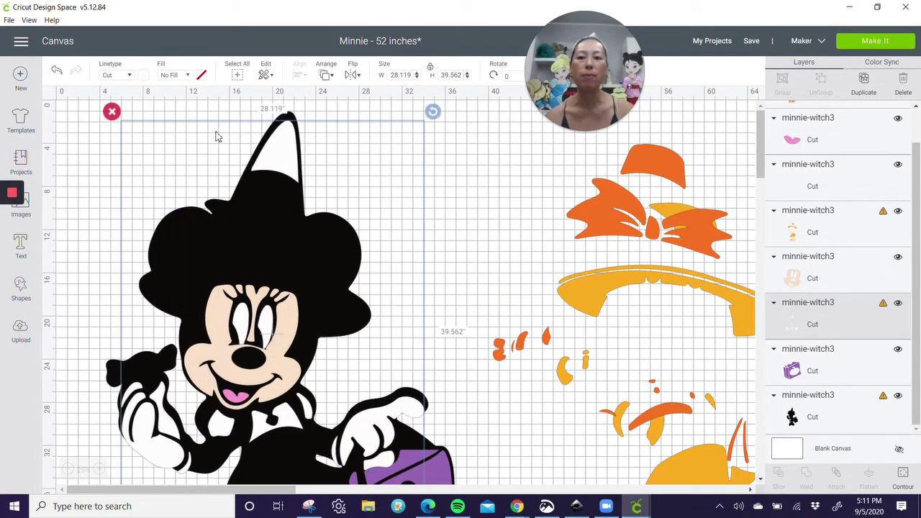
left_click(58, 73)
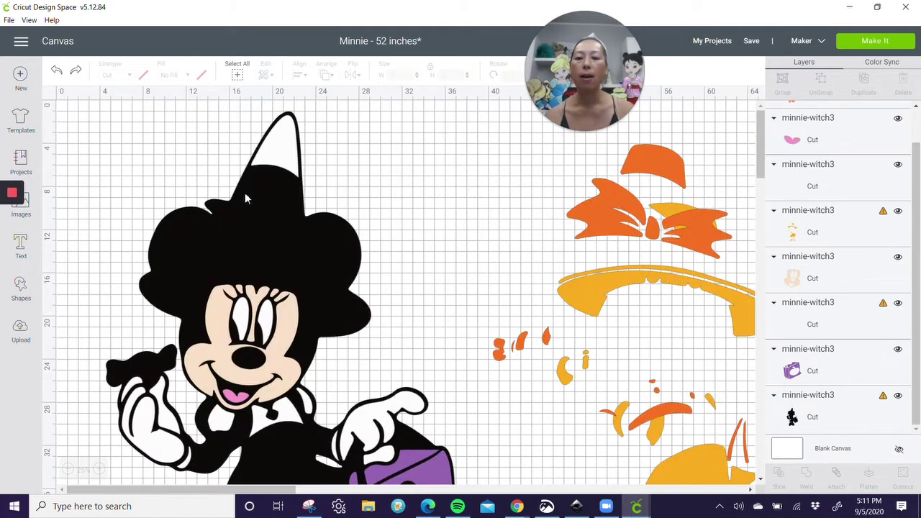
Step: Add a circle, shrink it to about 1.1 inches, and place it over the elbow end of Minnie's raised white arm
scroll(245, 193, "down", 5)
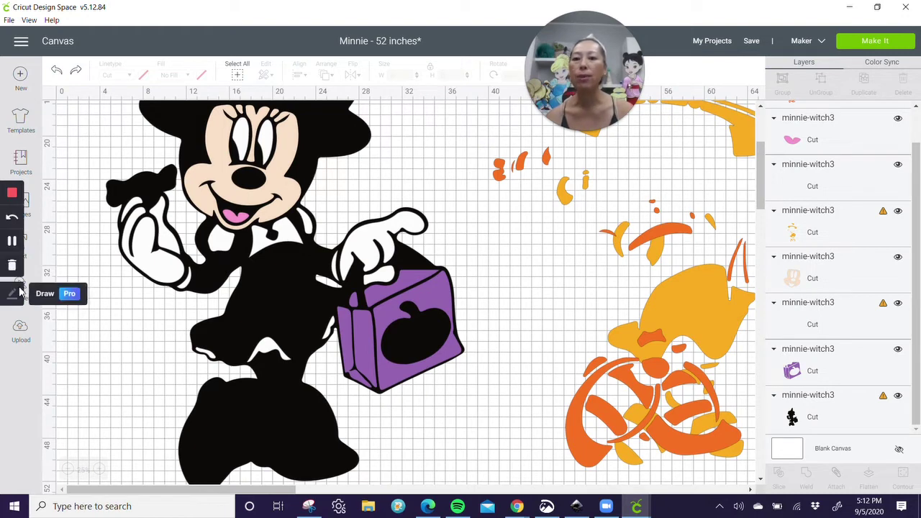
left_click(32, 291)
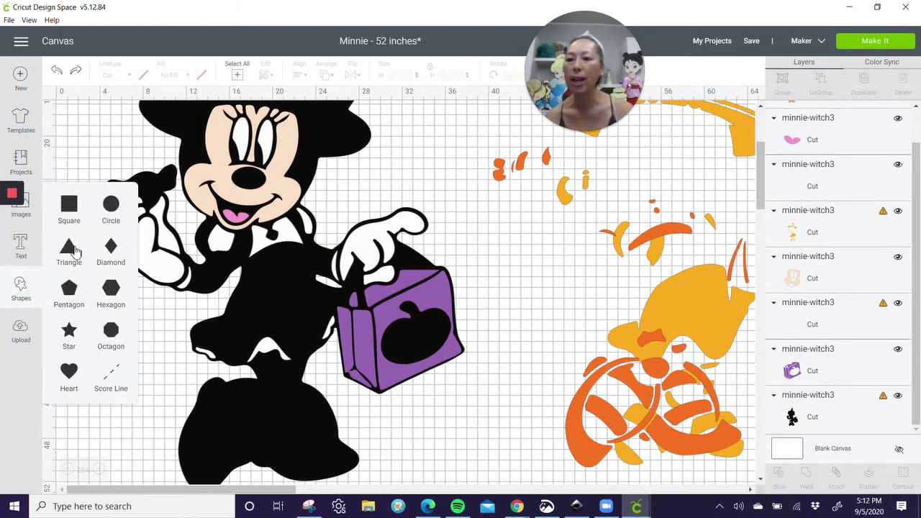
left_click(113, 209)
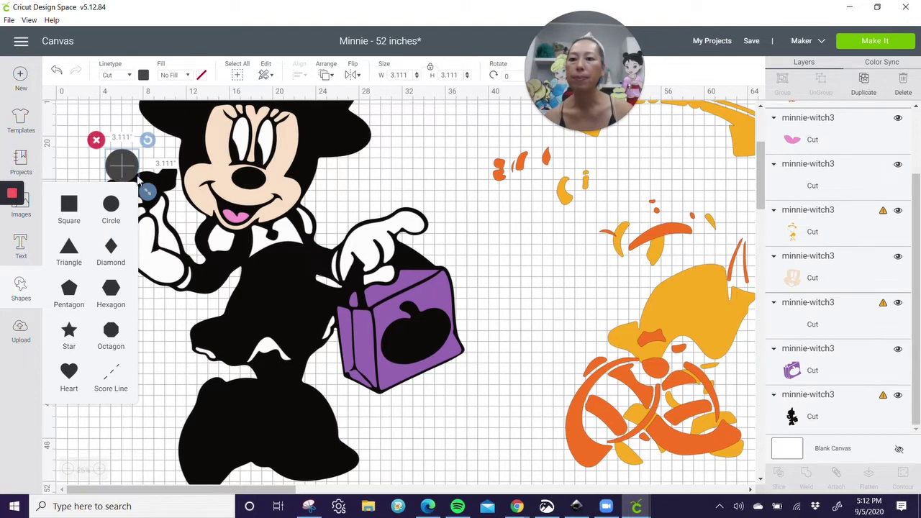
left_click_drag(133, 173, 206, 311)
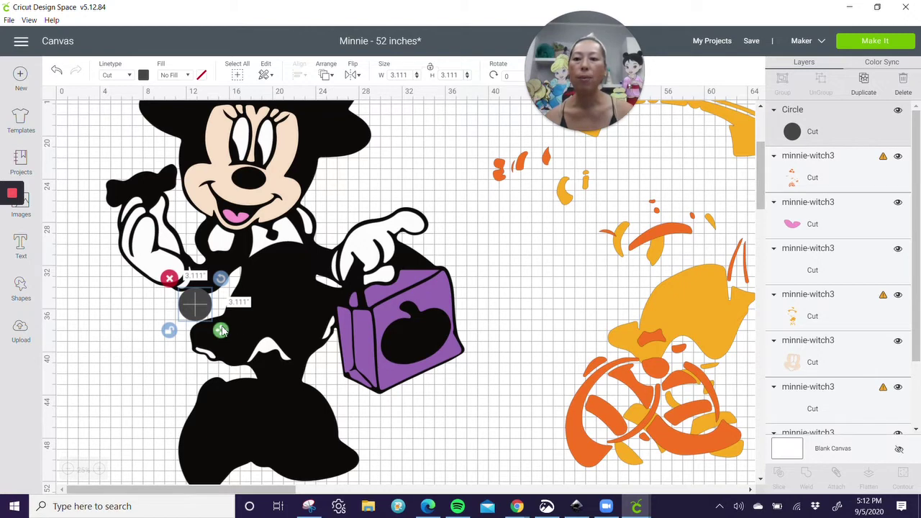
left_click_drag(221, 331, 182, 285)
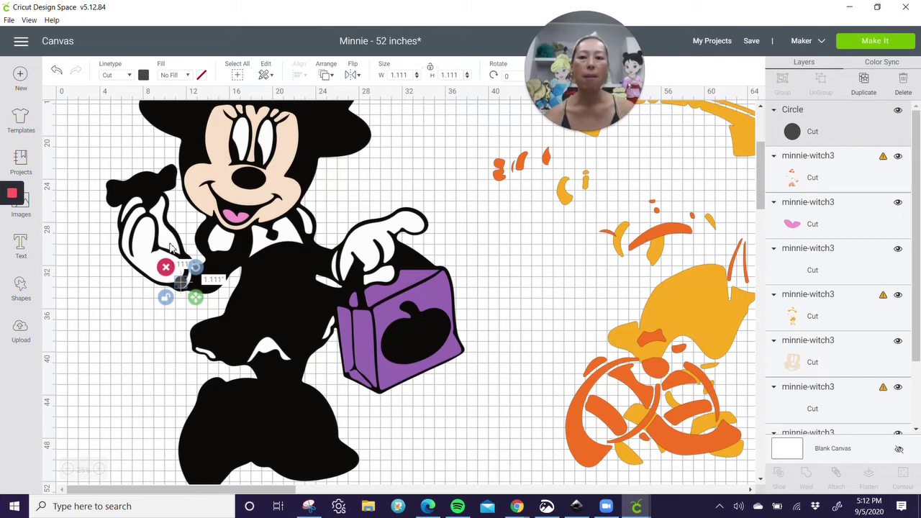
Step: Weld the small circle to the white layer
left_click(146, 243, "shift")
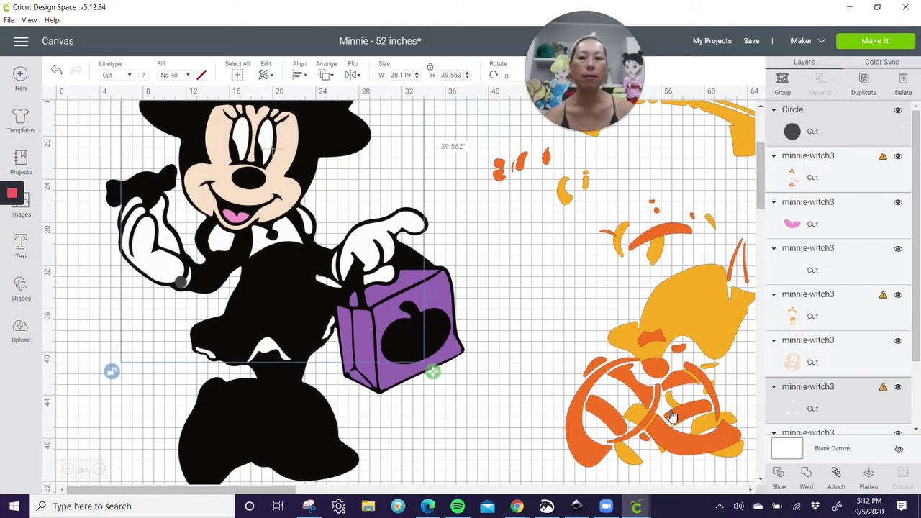
left_click(807, 477)
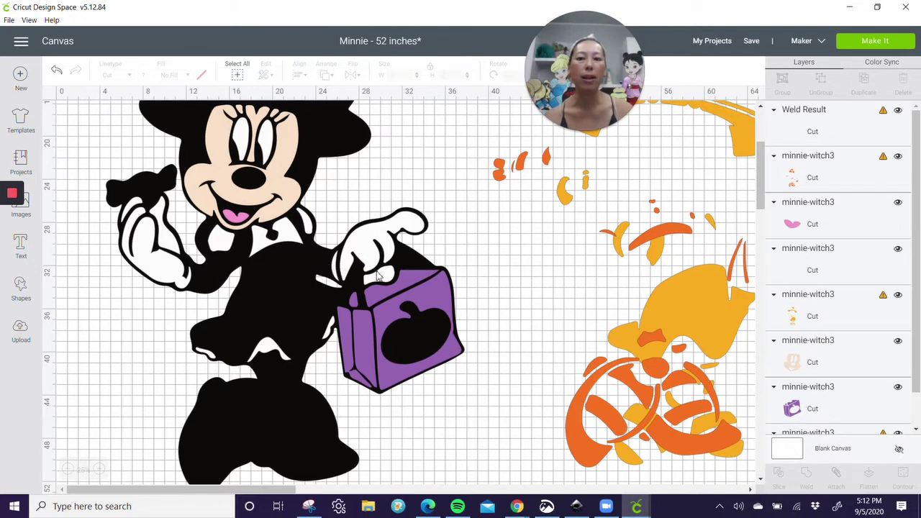
scroll(327, 236, "up", 2)
scroll(323, 244, "down", 2)
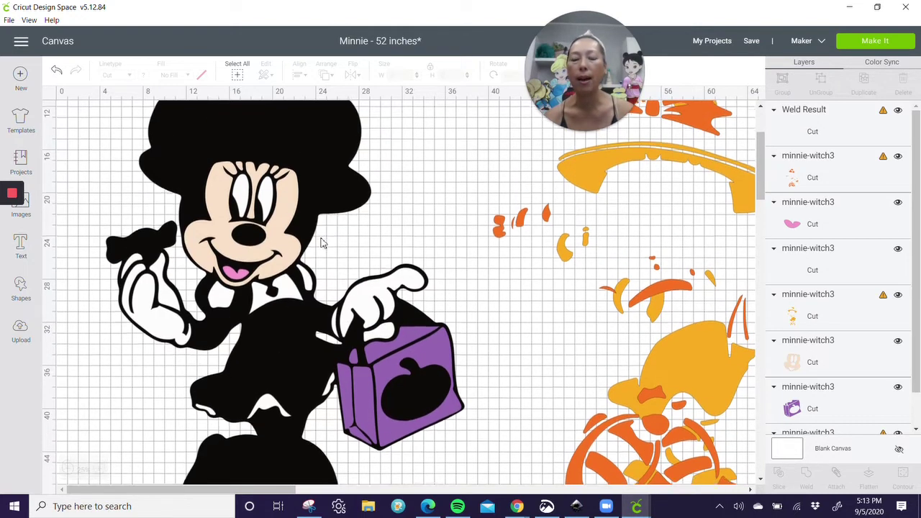
Step: Move the welded white layer to the empty canvas below Minnie's shoes
left_click_drag(362, 242, 479, 389)
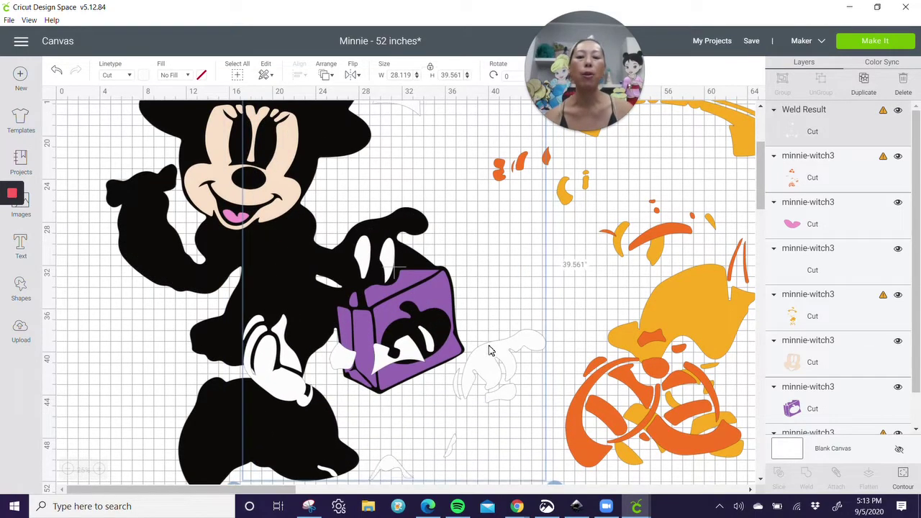
scroll(488, 345, "down", 10)
left_click_drag(388, 169, 432, 390)
left_click_drag(425, 291, 403, 423)
left_click_drag(422, 232, 408, 273)
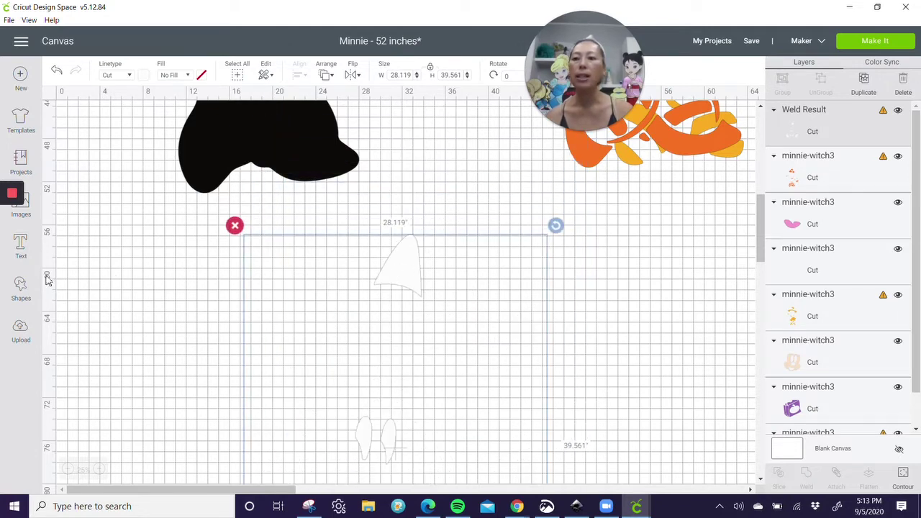
Step: Add a square, enlarge it to about 17.8 inches, and place it over the small curved strip at the white layer's lower edge
left_click(25, 290)
left_click(75, 213)
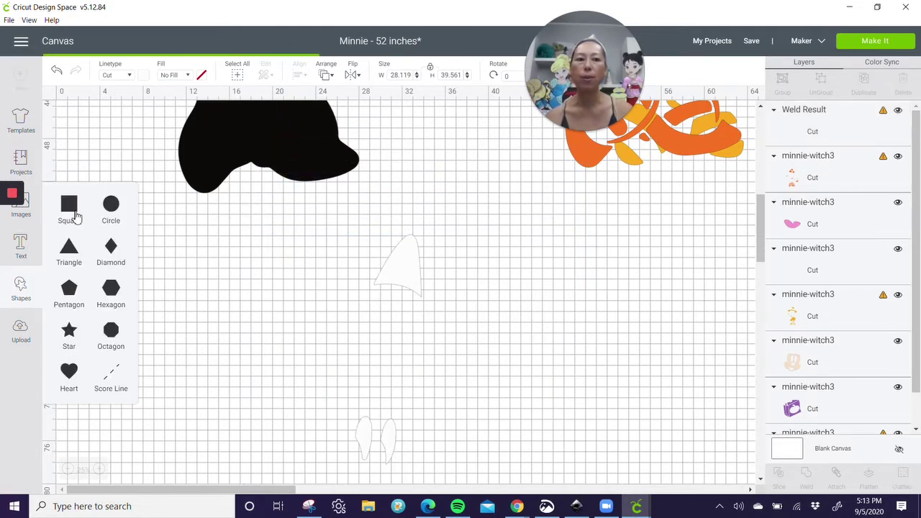
left_click(403, 280)
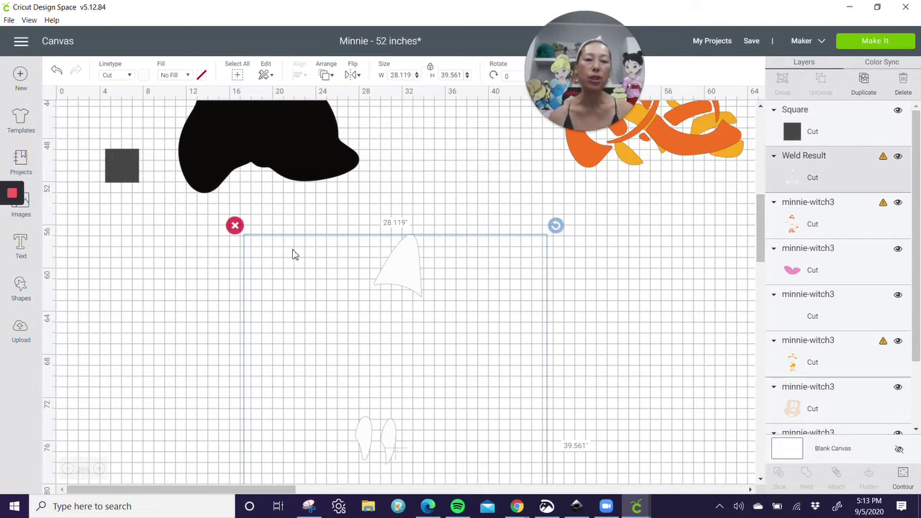
scroll(569, 253, "down", 3)
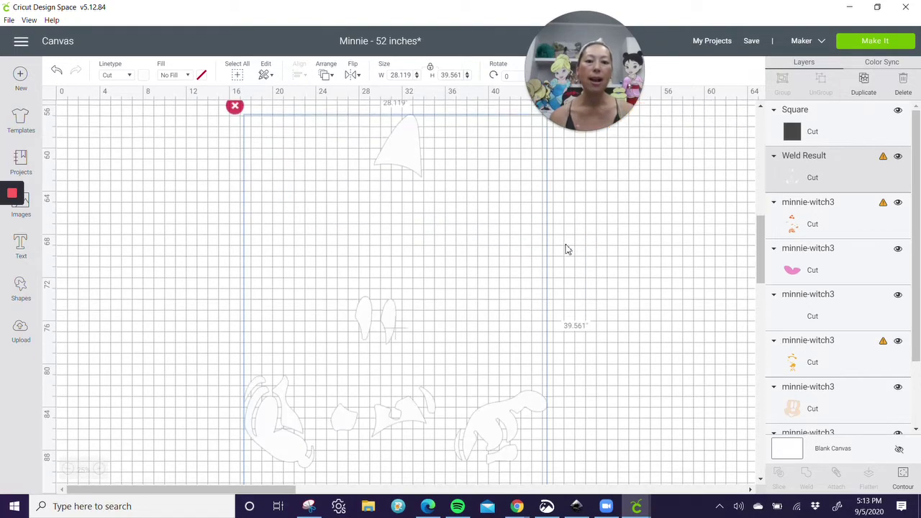
scroll(544, 388, "down", 3)
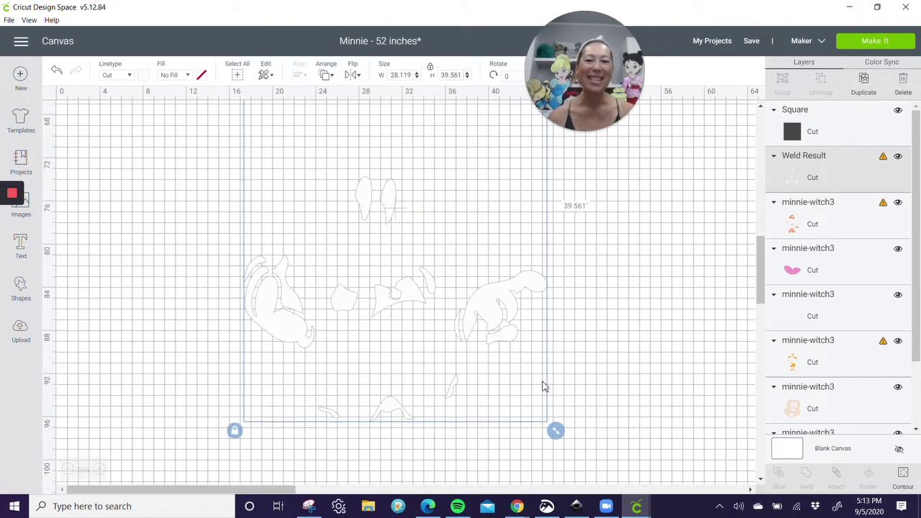
scroll(544, 374, "up", 5)
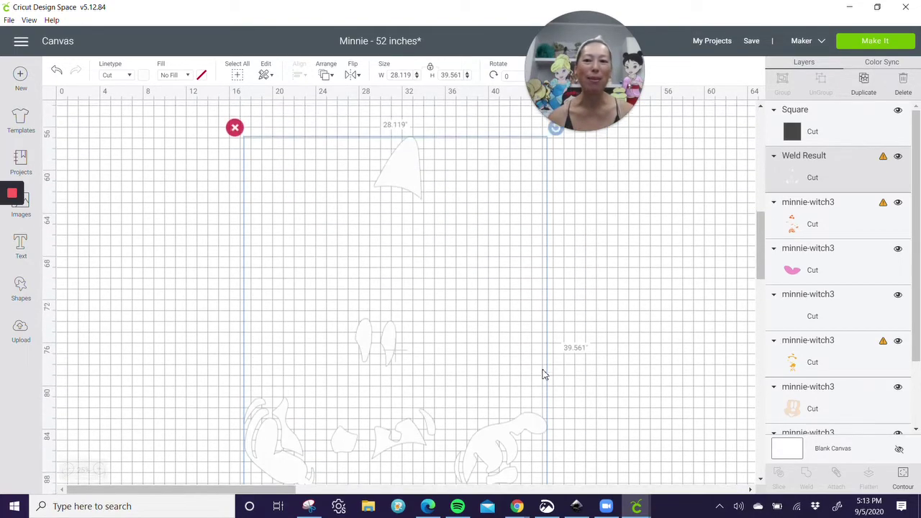
left_click_drag(134, 130, 336, 373)
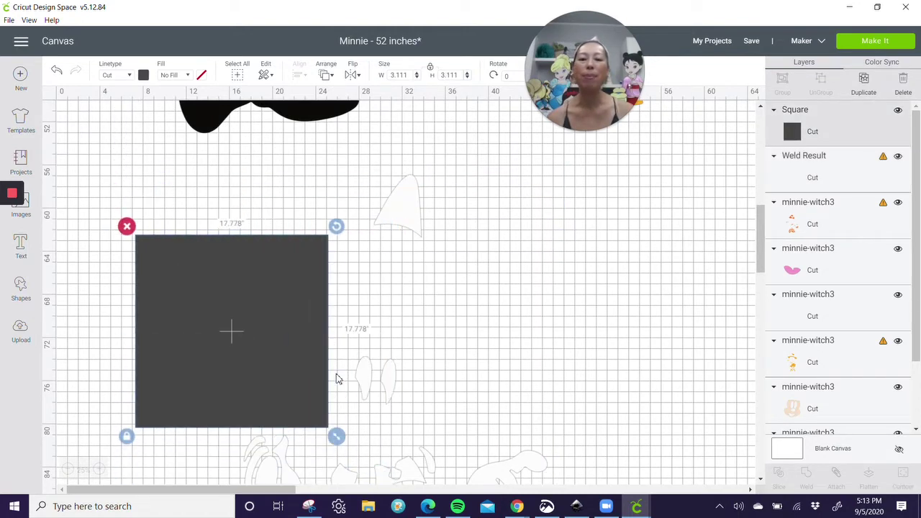
scroll(316, 323, "down", 6)
left_click_drag(254, 139, 310, 385)
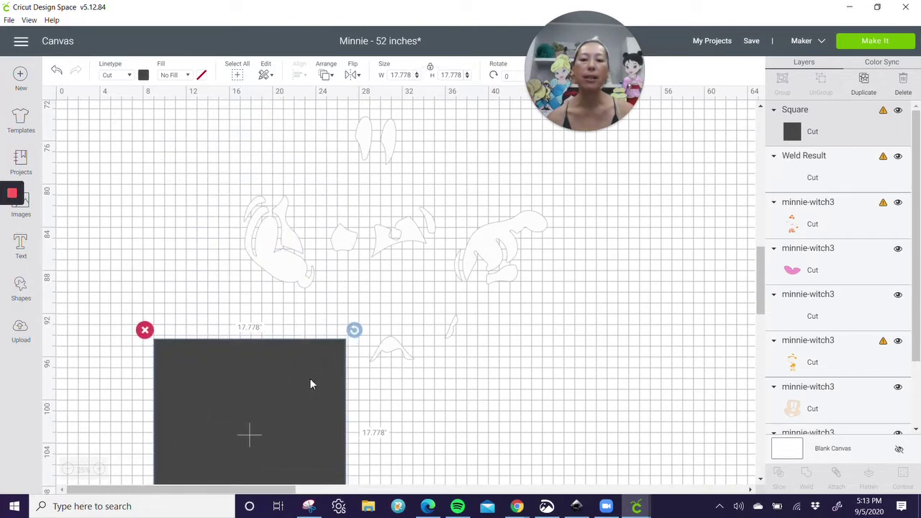
Step: Slice the small curved strip out of the white layer with the square, and delete the dark cut-out
left_click(459, 389)
left_click_drag(525, 384, 302, 333)
left_click(780, 476)
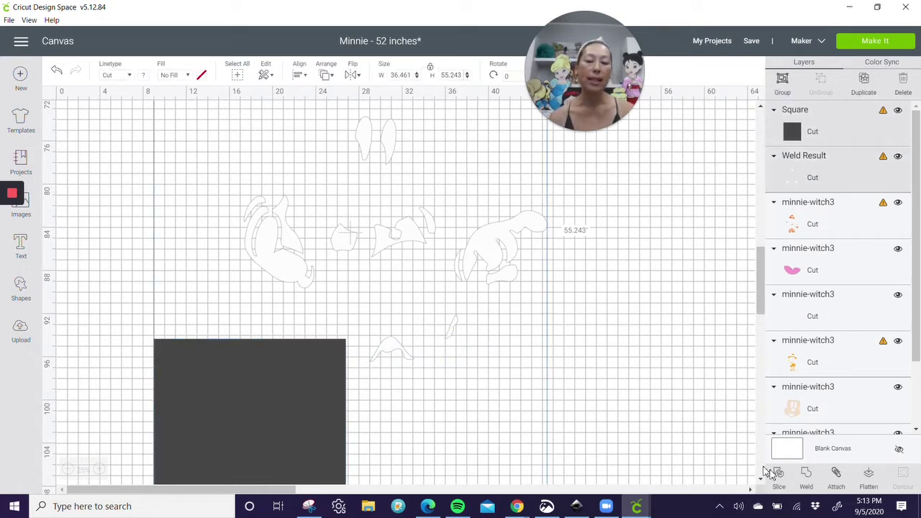
left_click_drag(329, 353, 418, 380)
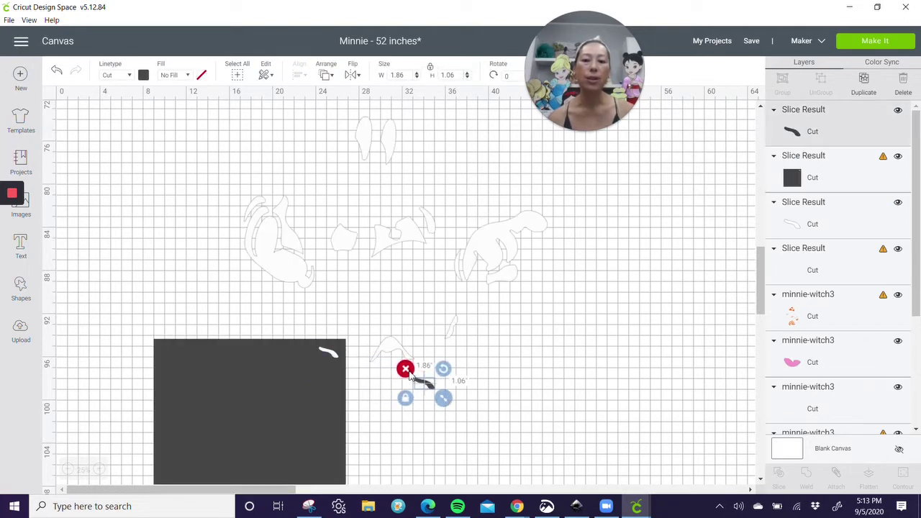
left_click(405, 369)
Step: Move the square off the sliced curved strip and set the strip aside beyond the white hand
left_click_drag(302, 385, 251, 374)
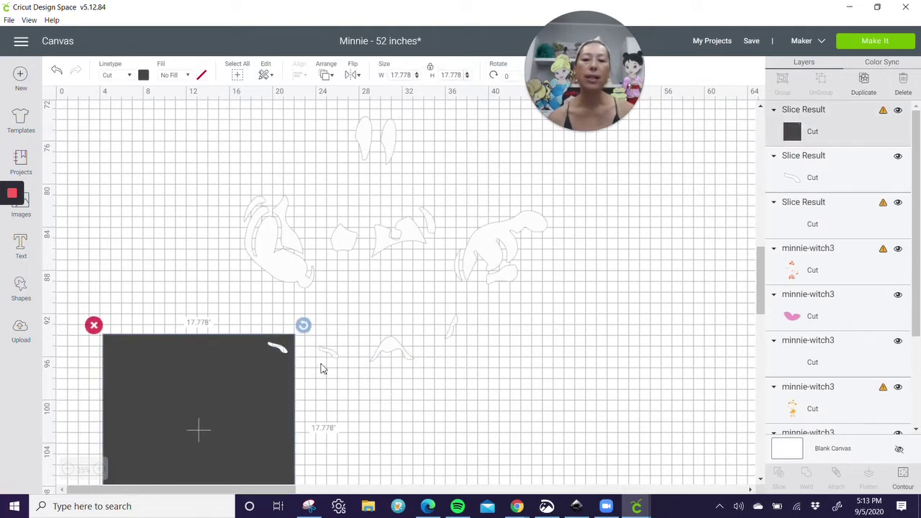
left_click_drag(332, 359, 465, 291)
left_click_drag(539, 296, 648, 295)
Step: Place the square over the narrow slanted piece below the white hand and slice it from the white layer
left_click_drag(304, 396, 593, 362)
left_click(365, 404)
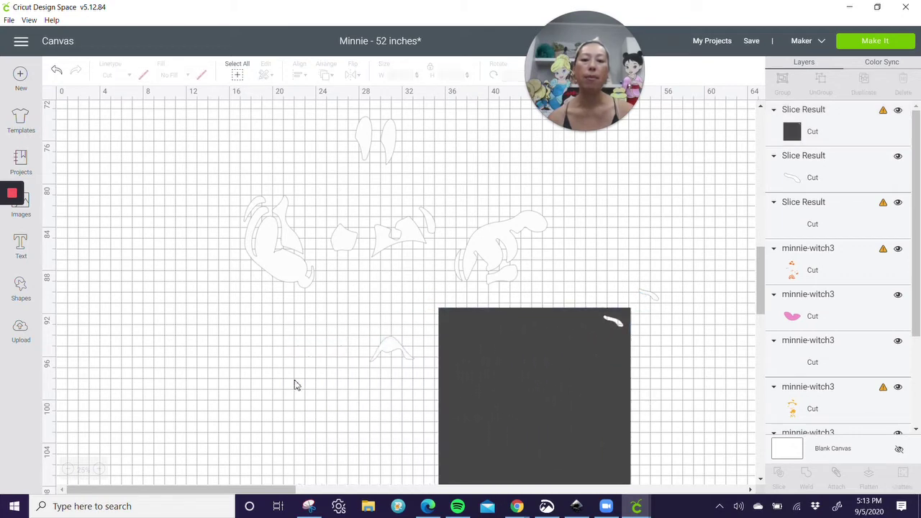
left_click_drag(379, 415, 482, 282)
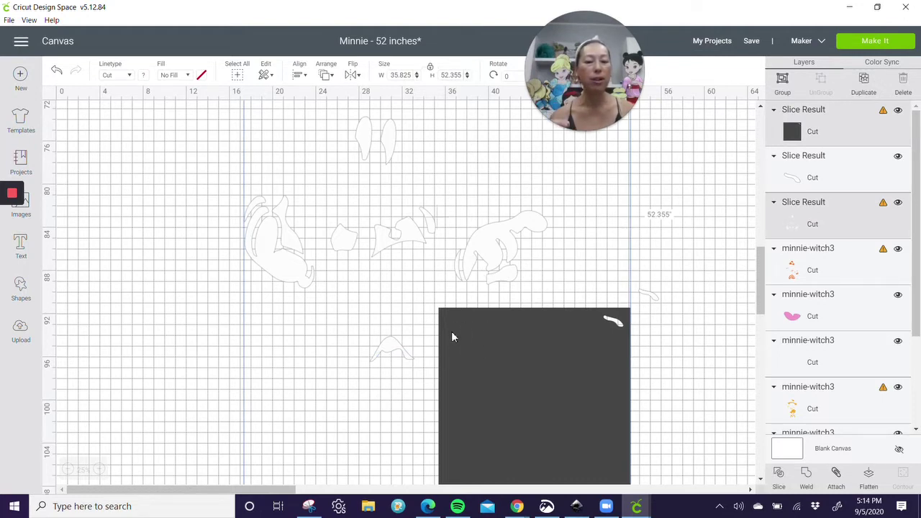
left_click(779, 475)
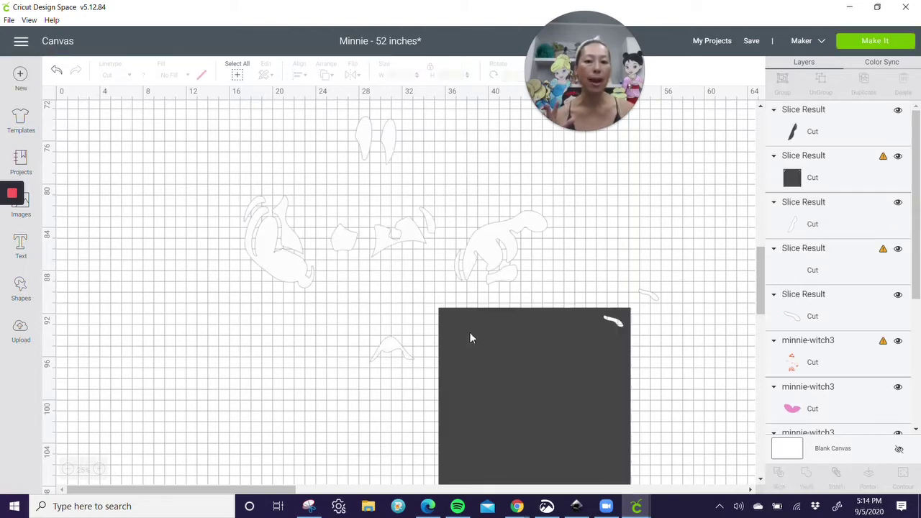
Step: Delete the dark slanted cut-out and move the sliced white piece beside the curved strip
left_click_drag(463, 328, 360, 322)
key("Delete")
left_click_drag(452, 332, 666, 309)
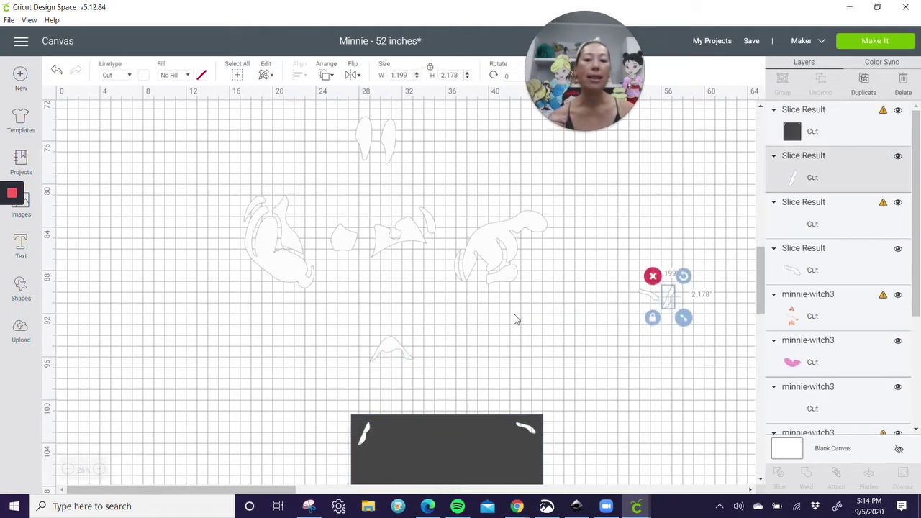
Step: Place the square over the arched piece at the white layer's lower edge and slice the two
left_click_drag(433, 436, 391, 345)
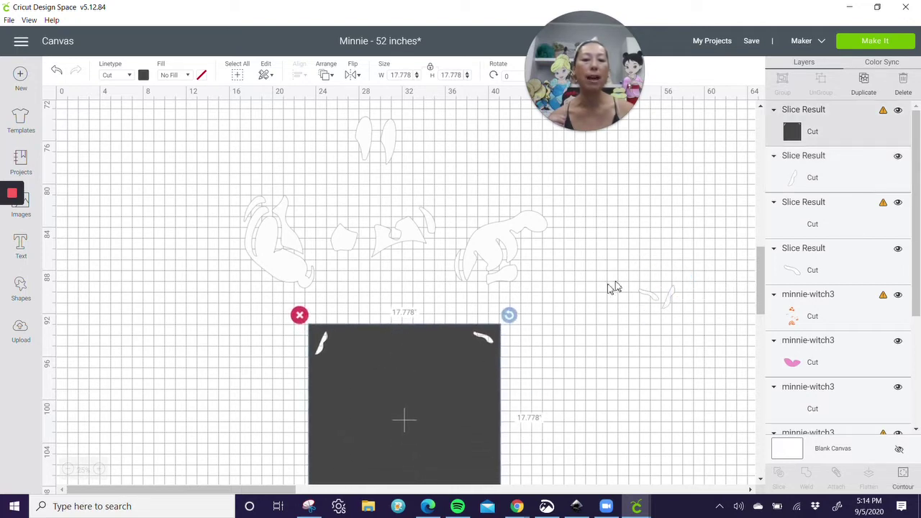
left_click(245, 381)
left_click_drag(197, 304, 479, 375)
left_click(778, 476)
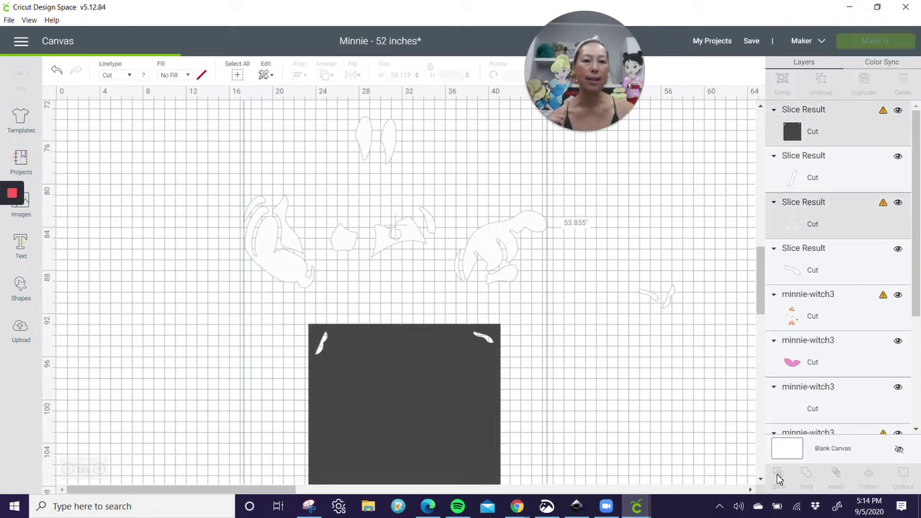
Step: Delete the dark arched cut-out, move the square away, and set the white arched piece beside the other sliced pieces
left_click_drag(403, 347, 574, 396)
left_click(560, 384)
left_click_drag(484, 397, 322, 411)
left_click_drag(395, 348, 692, 298)
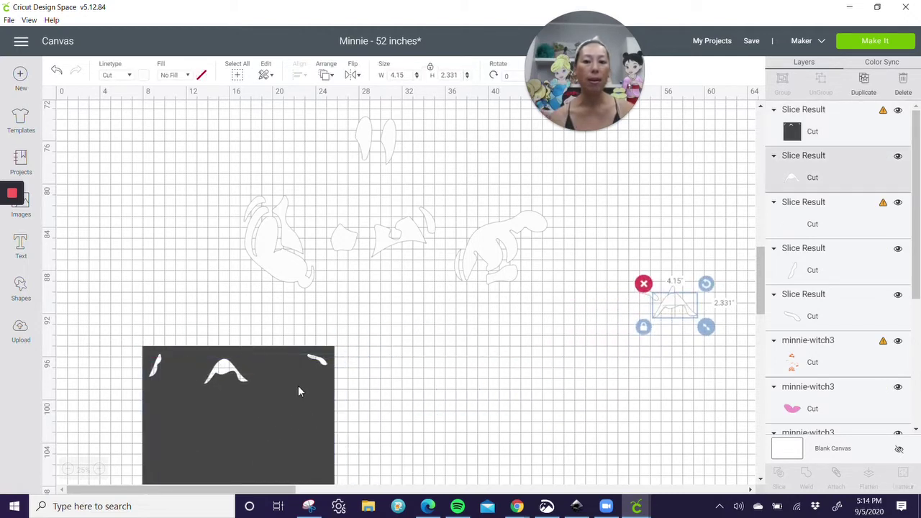
Step: Place the square over the white hand with the upright thumb and slice it from the white layer
left_click_drag(298, 385, 325, 387)
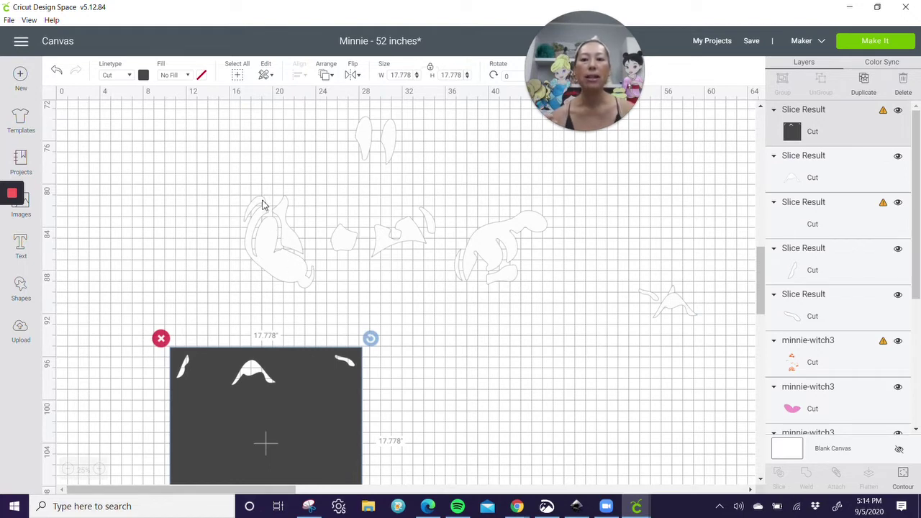
left_click_drag(313, 375, 292, 189)
left_click(343, 387)
left_click_drag(414, 398, 265, 218)
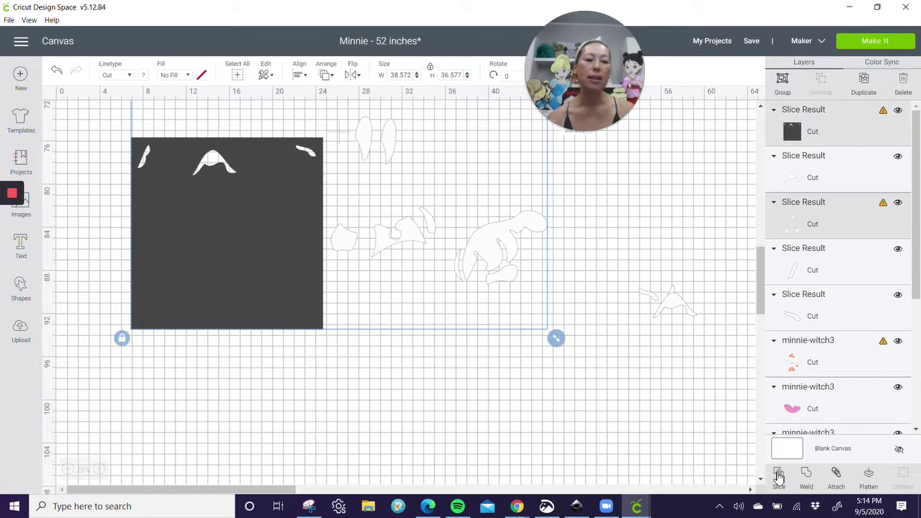
left_click(779, 478)
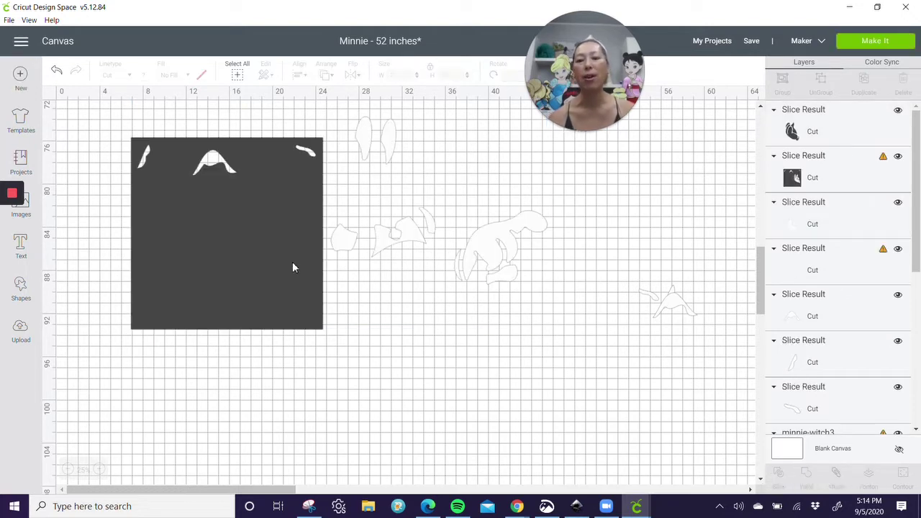
Step: Delete the dark hand cut-out, move the square aside, and set the sliced white hand below the arched piece
left_click_drag(281, 268, 447, 383)
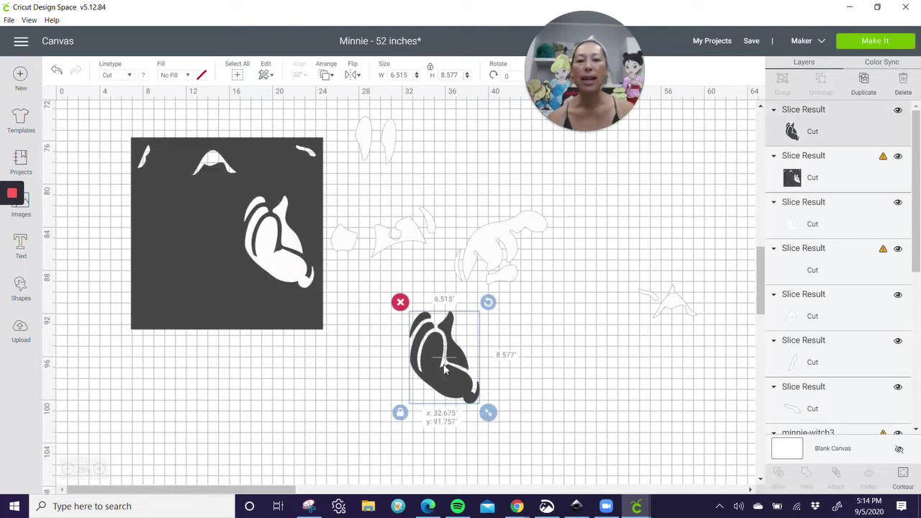
left_click(399, 302)
left_click_drag(202, 255, 159, 410)
left_click_drag(311, 269, 651, 371)
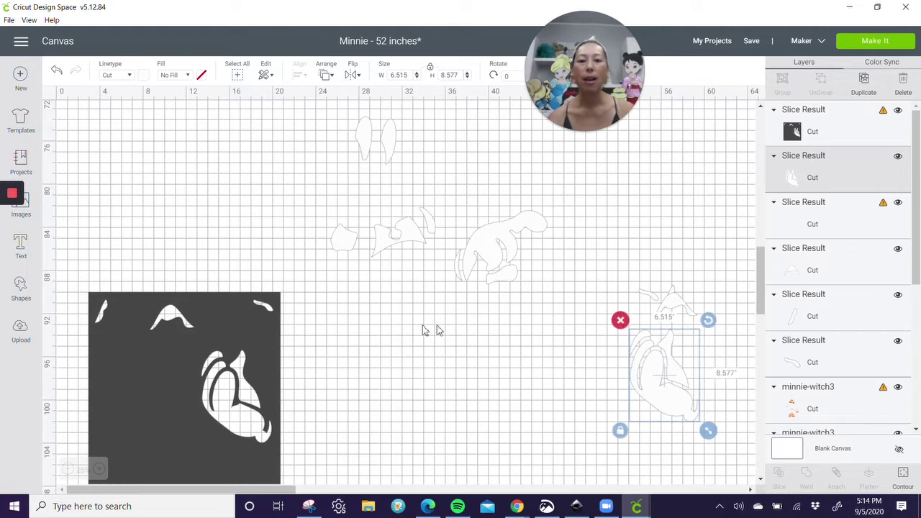
Step: Place the square over the small five-sided white piece between the hands and slice it from the white layer
left_click_drag(275, 347, 360, 229)
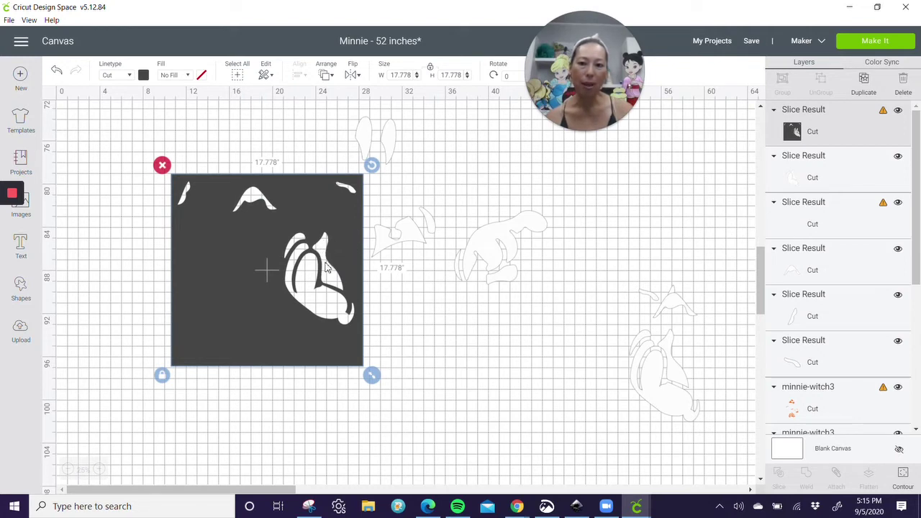
left_click(339, 410)
left_click_drag(430, 405, 321, 221)
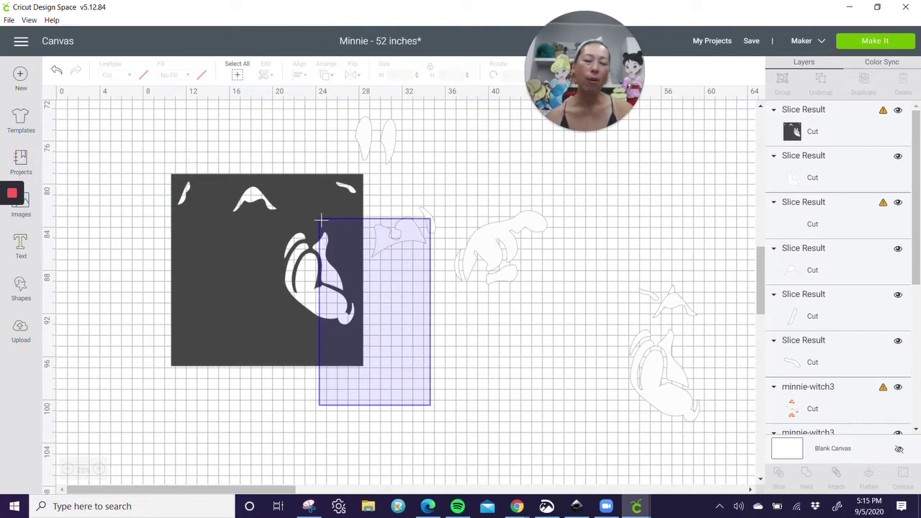
left_click_drag(321, 220, 201, 98)
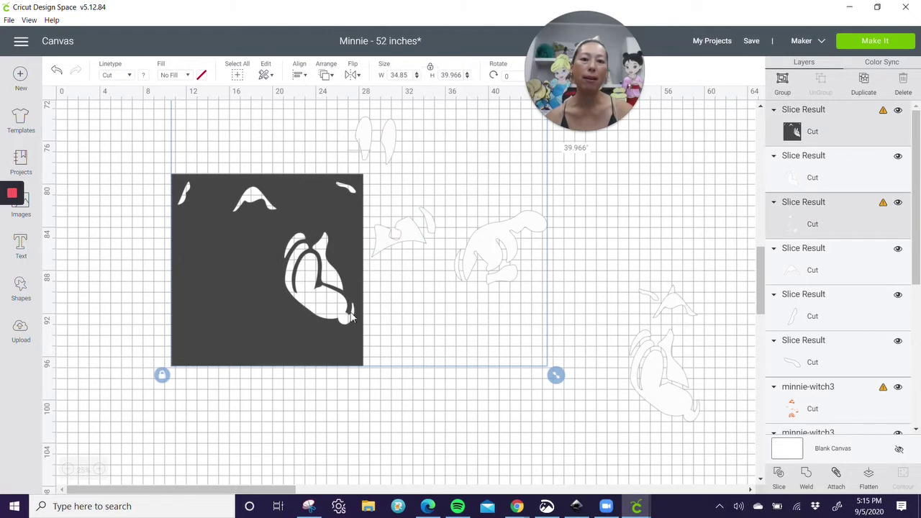
left_click(395, 400)
left_click_drag(374, 306, 358, 233)
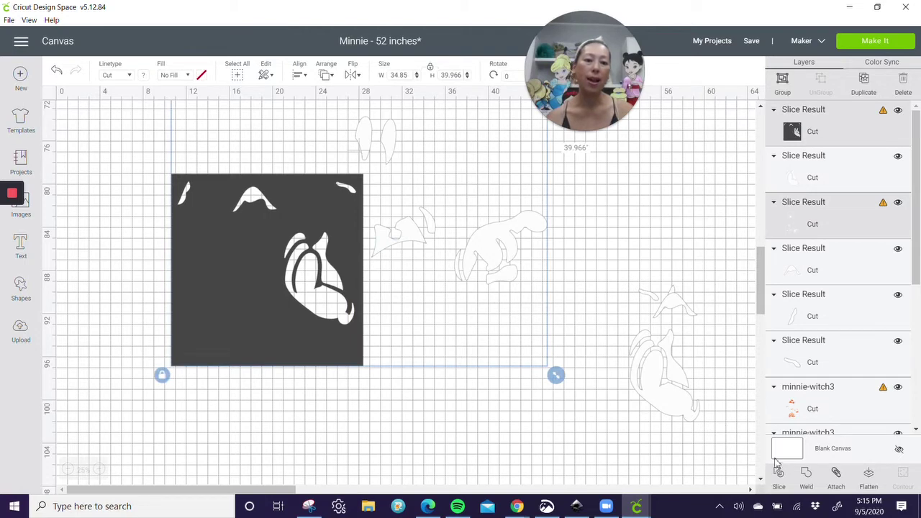
left_click(778, 476)
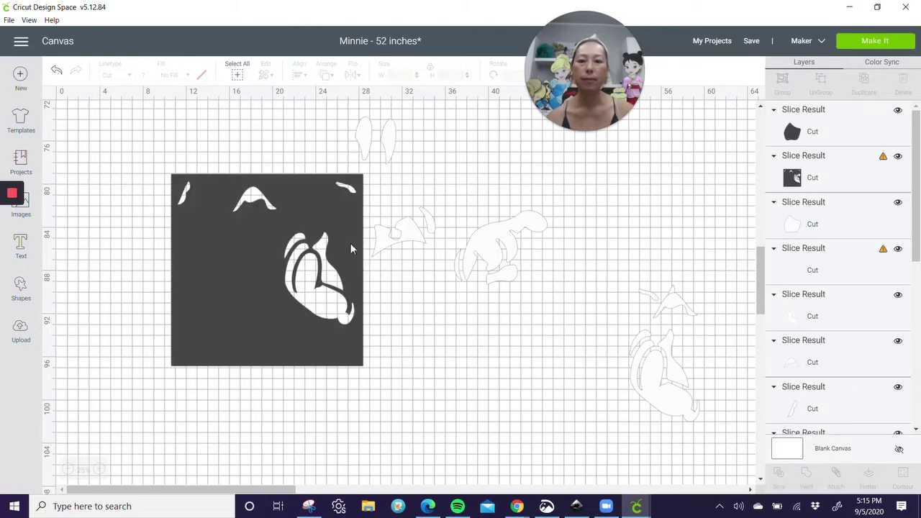
Step: Delete the dark five-sided cut-out, move the square aside, and set the white five-sided piece on the sliced hand
left_click_drag(349, 247, 447, 335)
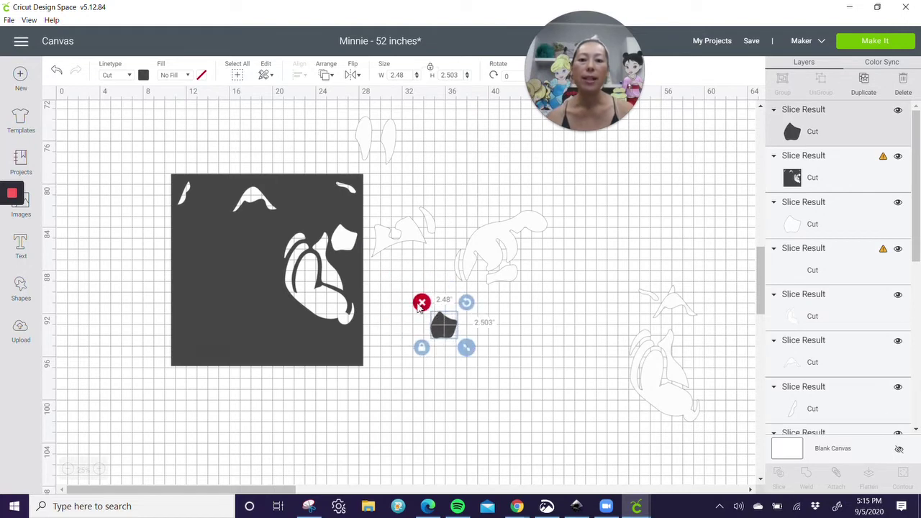
left_click(422, 302)
left_click_drag(349, 318, 289, 331)
left_click_drag(349, 259, 680, 374)
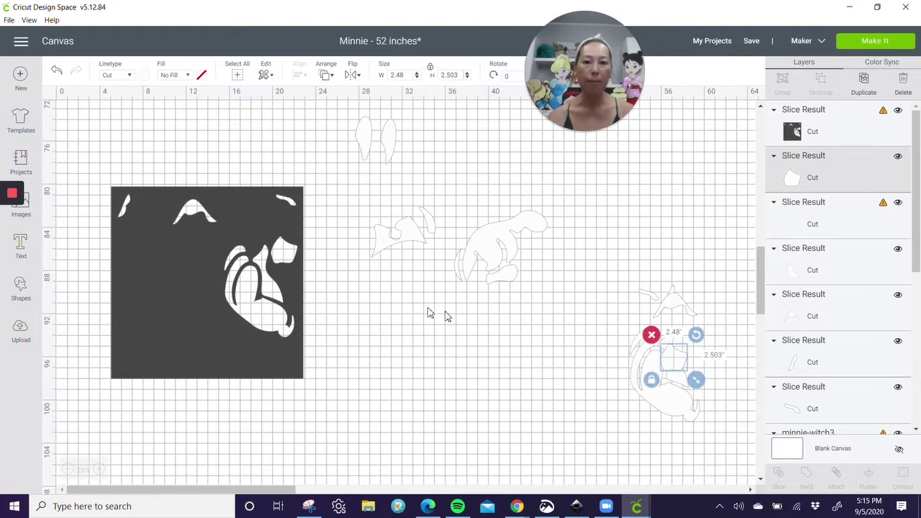
Step: Place the square's empty area over the remaining white hand and slice it from the white layer
left_click_drag(208, 261, 538, 209)
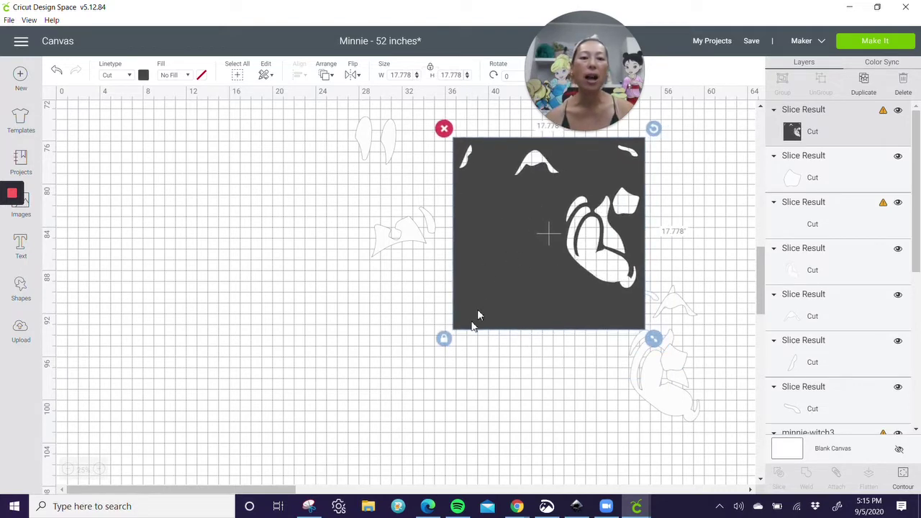
left_click(447, 372)
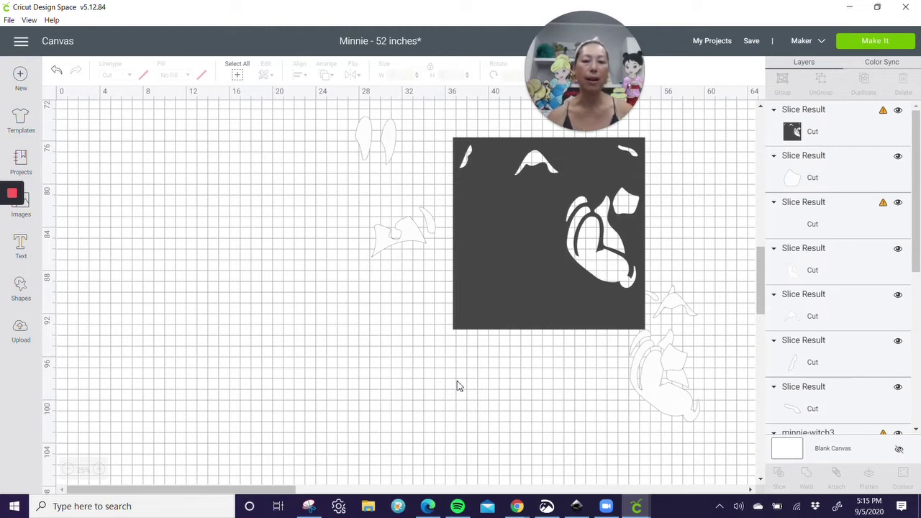
left_click_drag(514, 378, 391, 210)
left_click(778, 475)
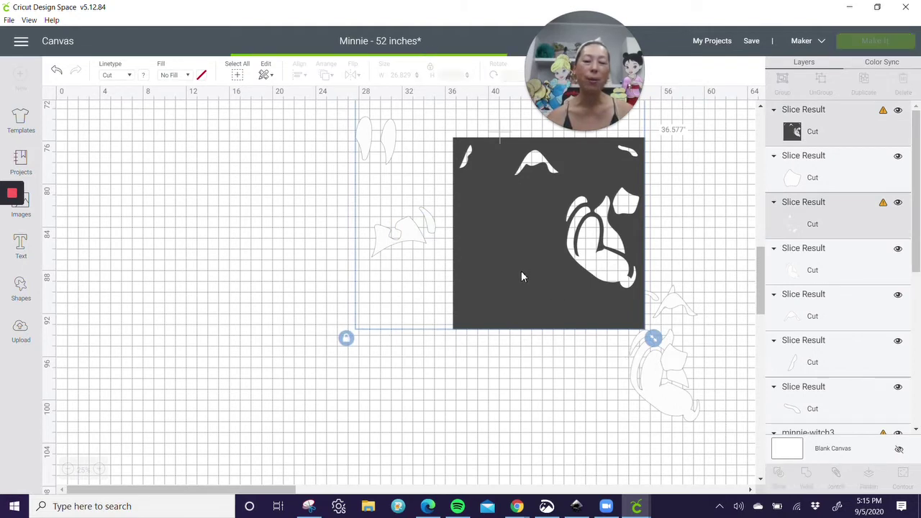
Step: Delete the second hand's dark cut-out, move the square away, and set the white hand above the arched piece
left_click_drag(501, 295, 362, 276)
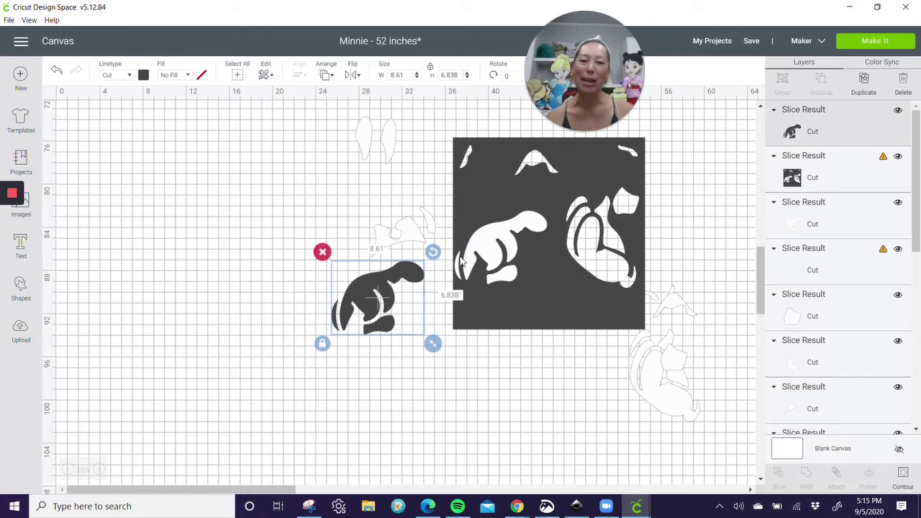
key("Delete")
left_click_drag(535, 238, 207, 306)
left_click_drag(488, 251, 737, 282)
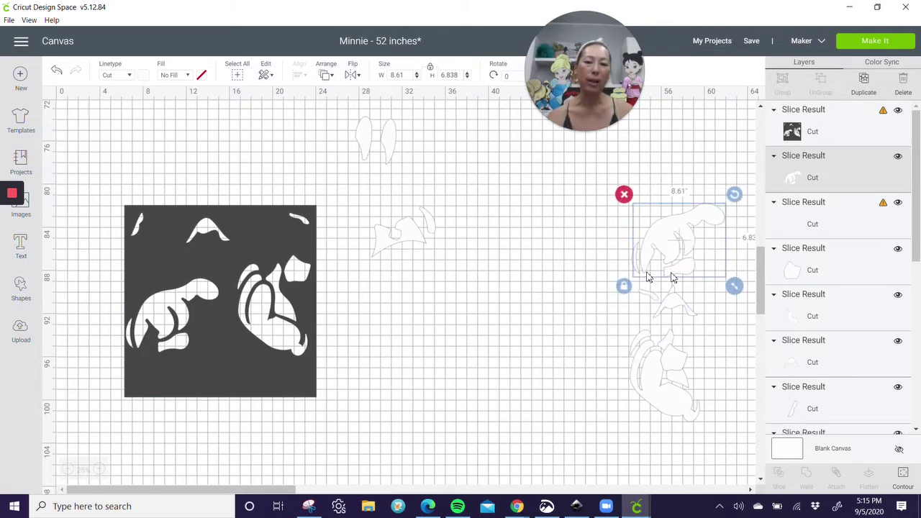
Step: Rotate the square about 180 degrees, place its solid area over the jagged white pieces and curved strip, and slice them
left_click_drag(283, 243, 335, 281)
left_click_drag(377, 238, 405, 285)
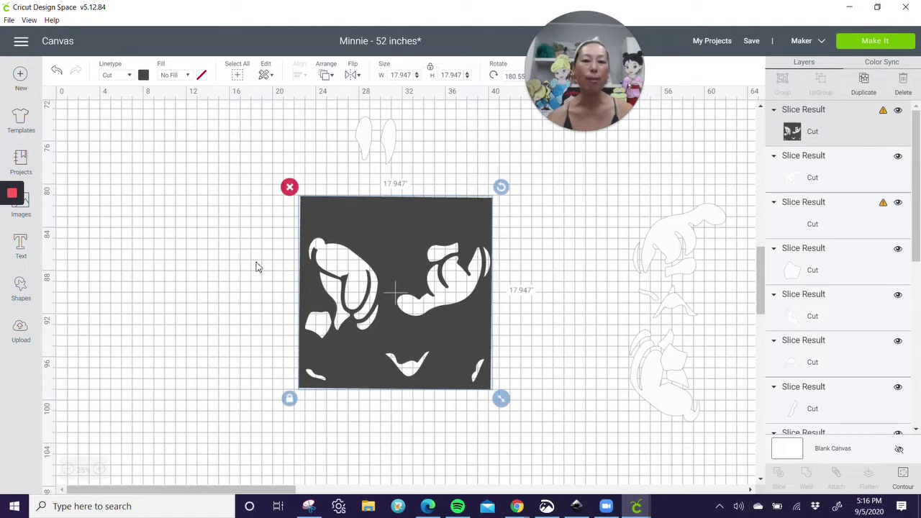
left_click(233, 221)
left_click_drag(229, 210, 427, 240)
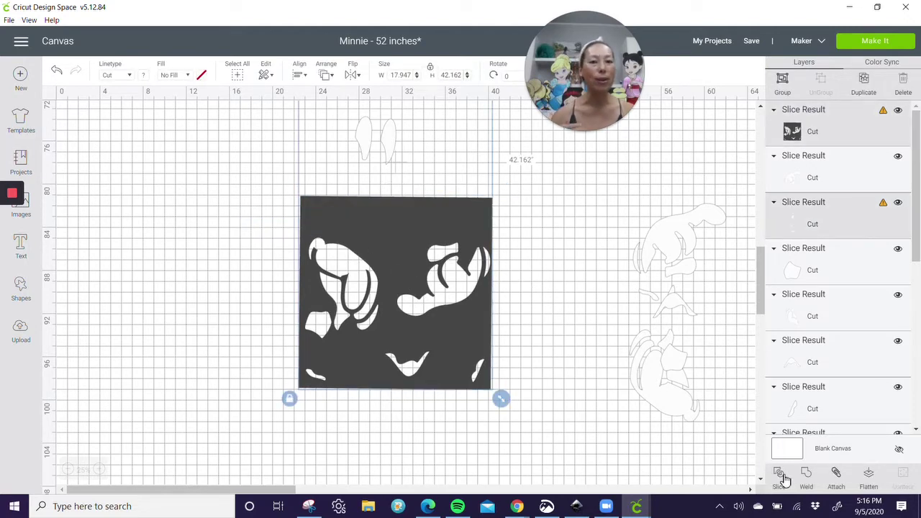
left_click(782, 476)
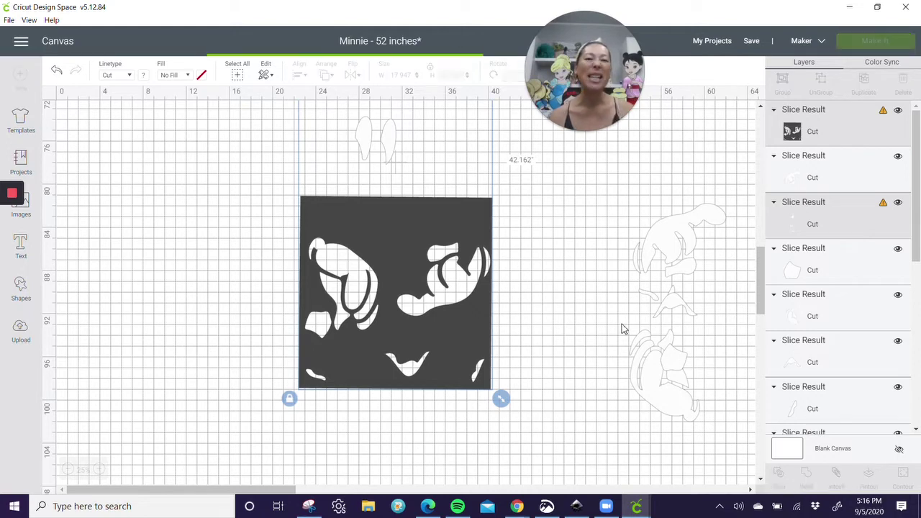
Step: Delete the dark jagged cut-out, move the square aside, and set the white jagged pieces with the other sliced pieces
left_click_drag(392, 228, 537, 232)
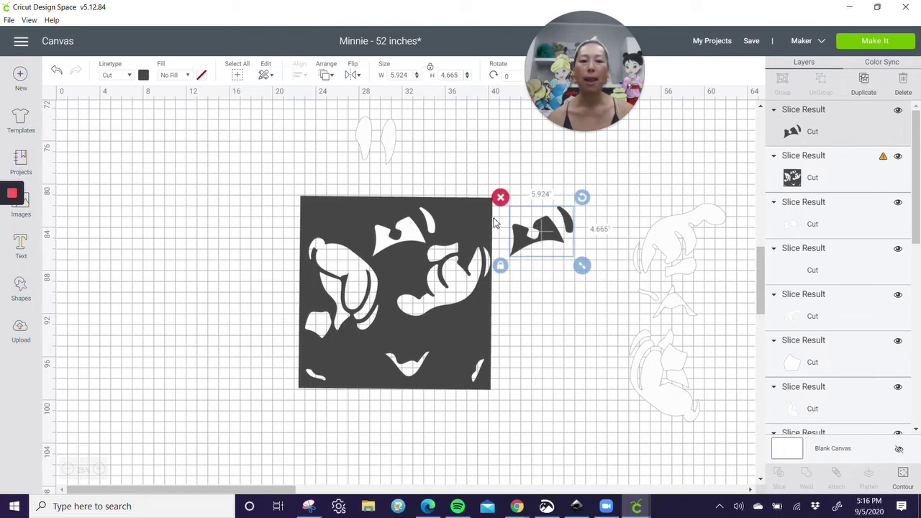
key("Delete")
left_click_drag(480, 245, 331, 247)
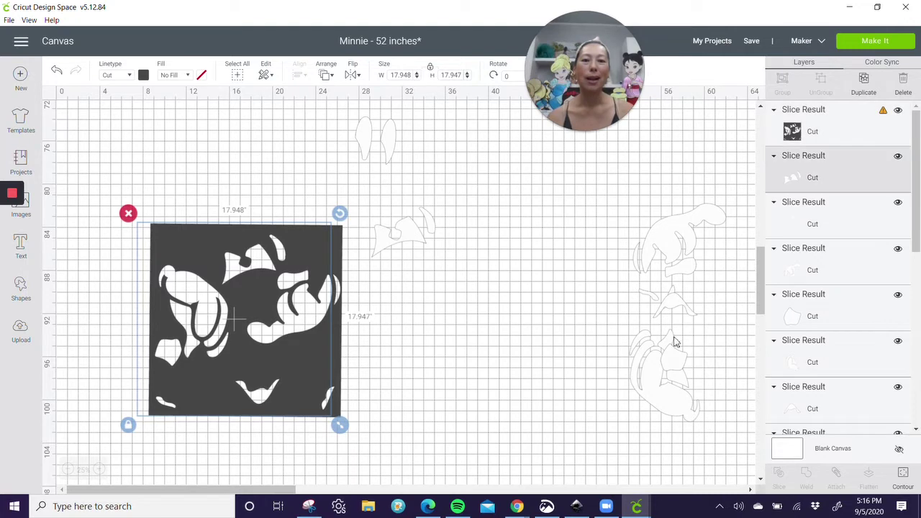
left_click(437, 235)
left_click_drag(425, 247, 673, 288)
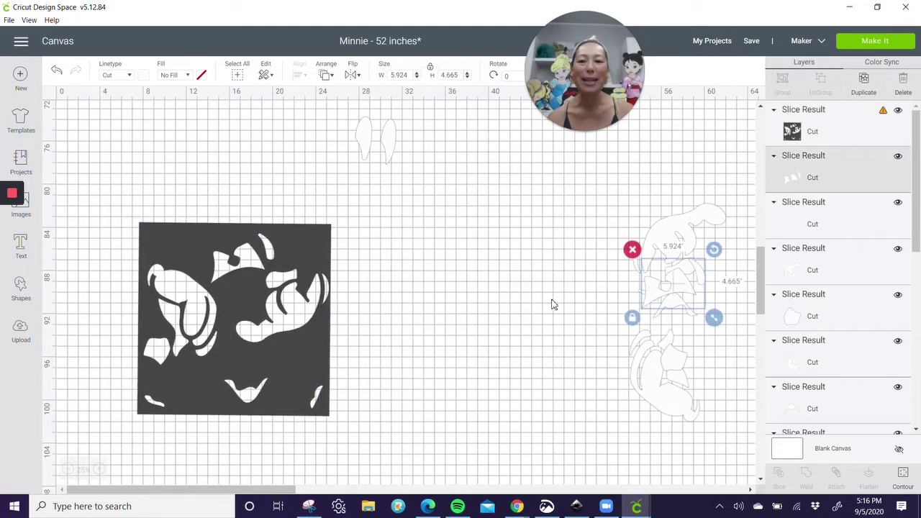
Step: Place the square's solid area over the two white eye ovals and slice them from the white layer
scroll(524, 305, "up", 5)
left_click(238, 305)
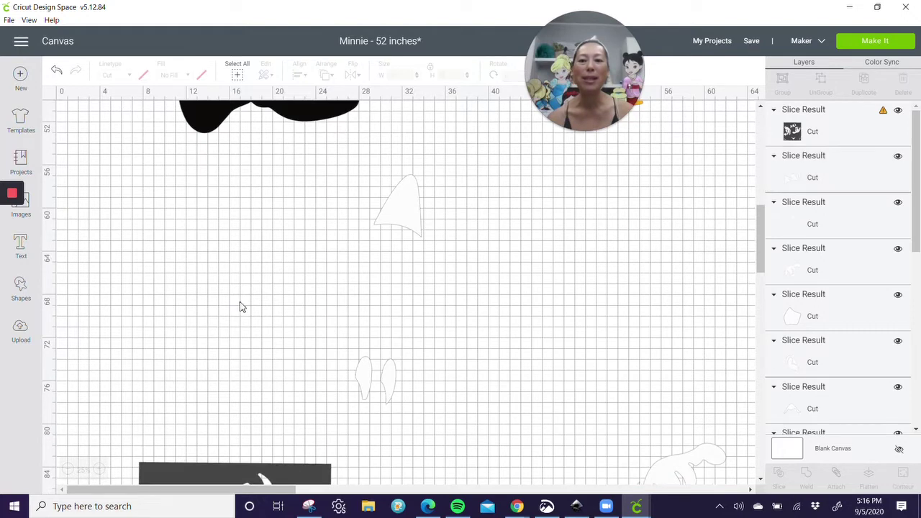
scroll(241, 310, "down", 1)
scroll(242, 309, "down", 4)
left_click_drag(241, 350, 245, 214)
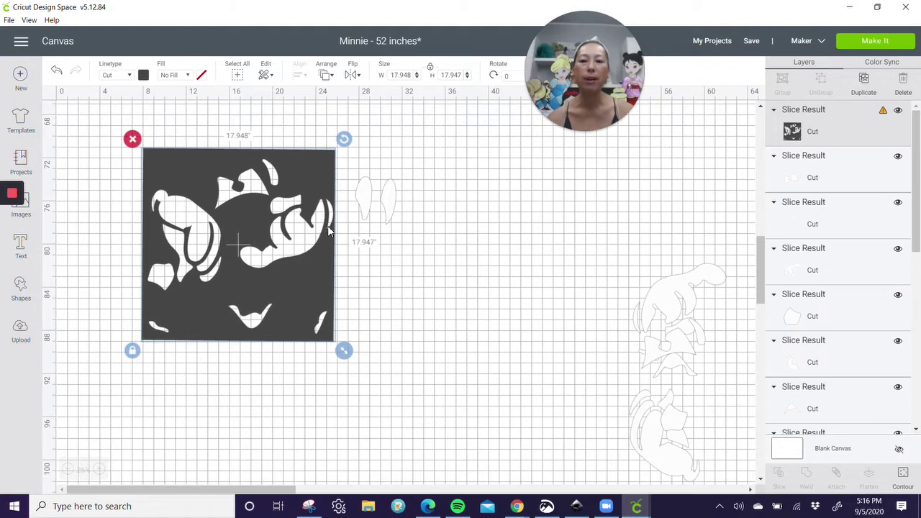
scroll(330, 230, "up", 4)
left_click_drag(312, 327, 381, 256)
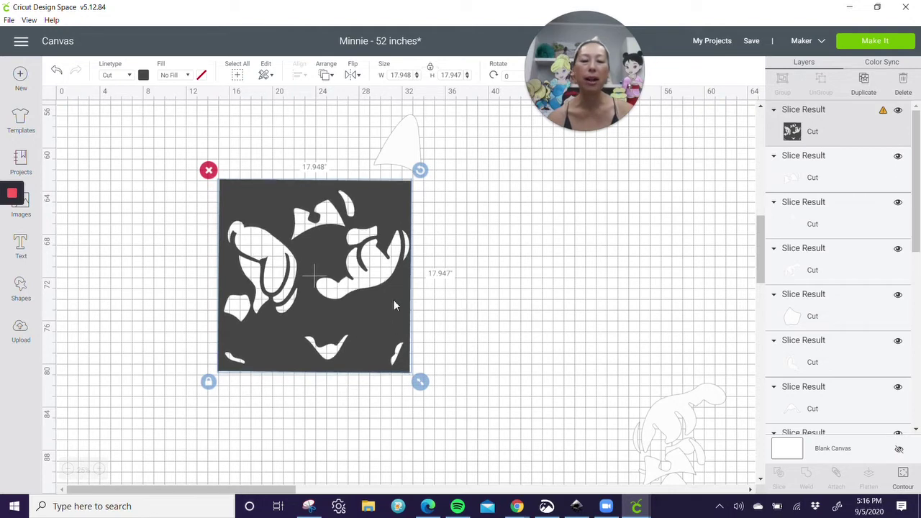
left_click(514, 249)
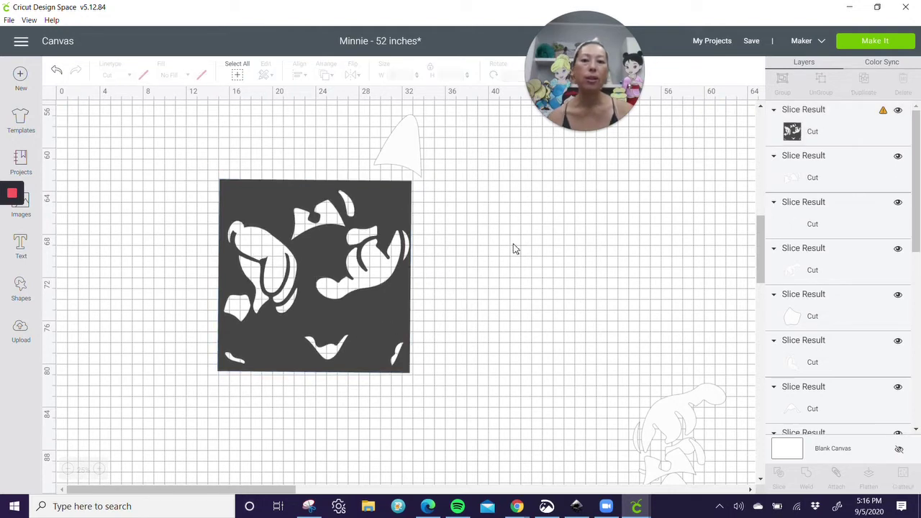
left_click_drag(549, 246, 375, 164)
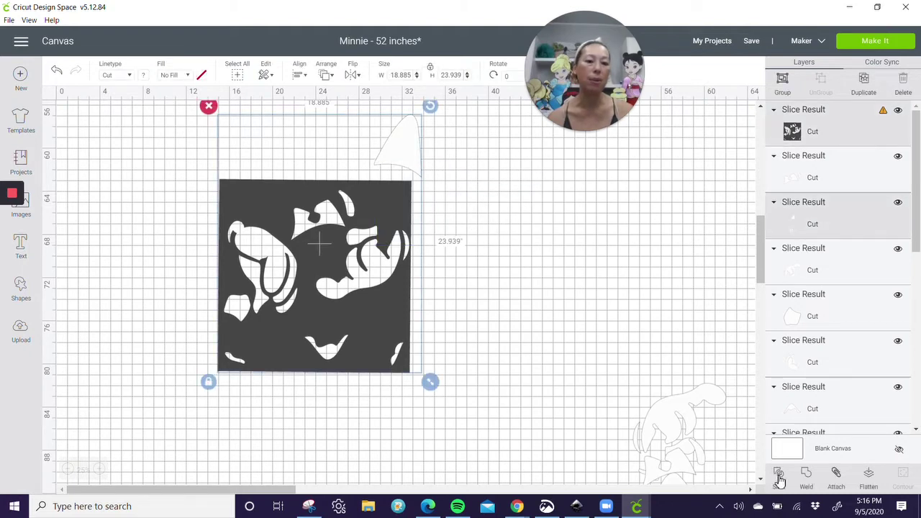
left_click(778, 475)
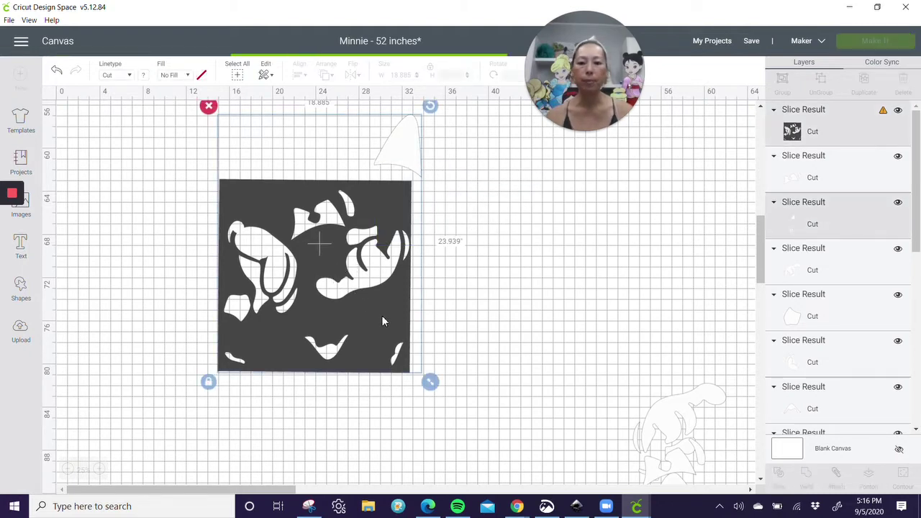
Step: Delete the dark oval cut-outs, move the square aside, and set the two white ovals above the sliced hand
left_click_drag(387, 319, 541, 325)
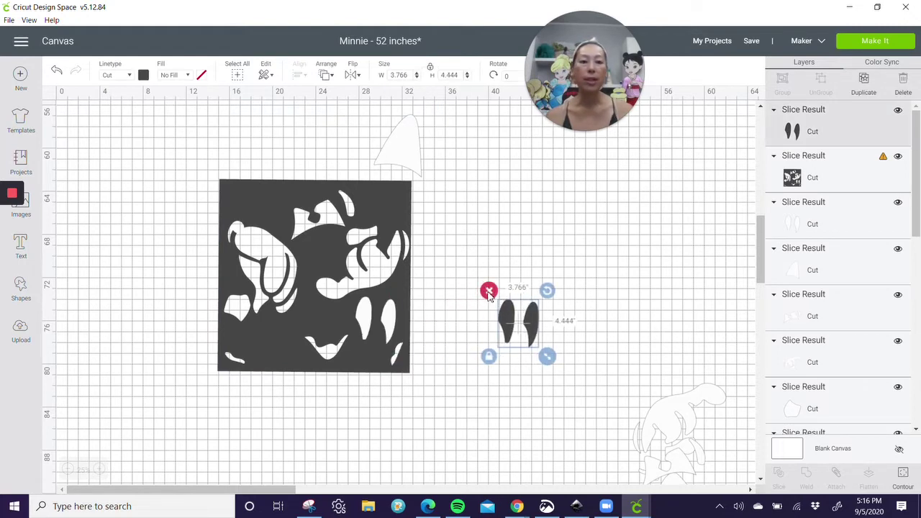
key("Delete")
left_click_drag(346, 270, 234, 285)
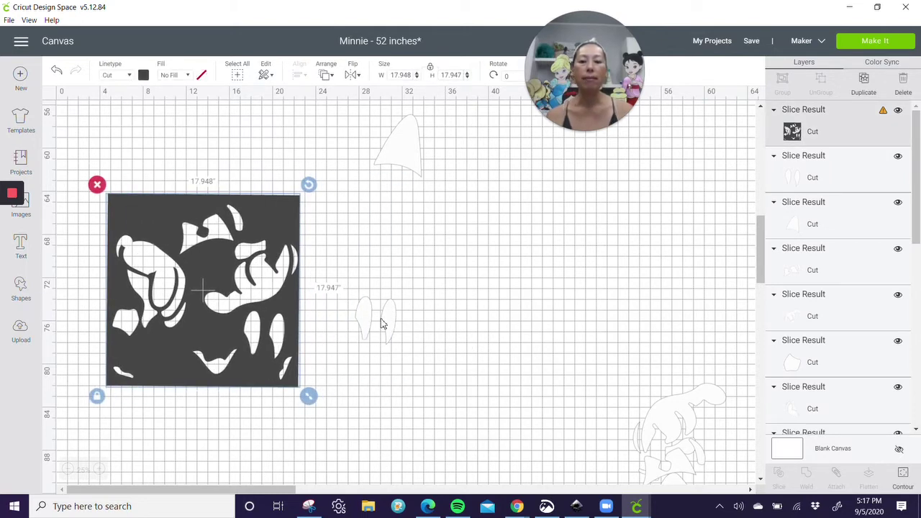
left_click_drag(382, 324, 672, 357)
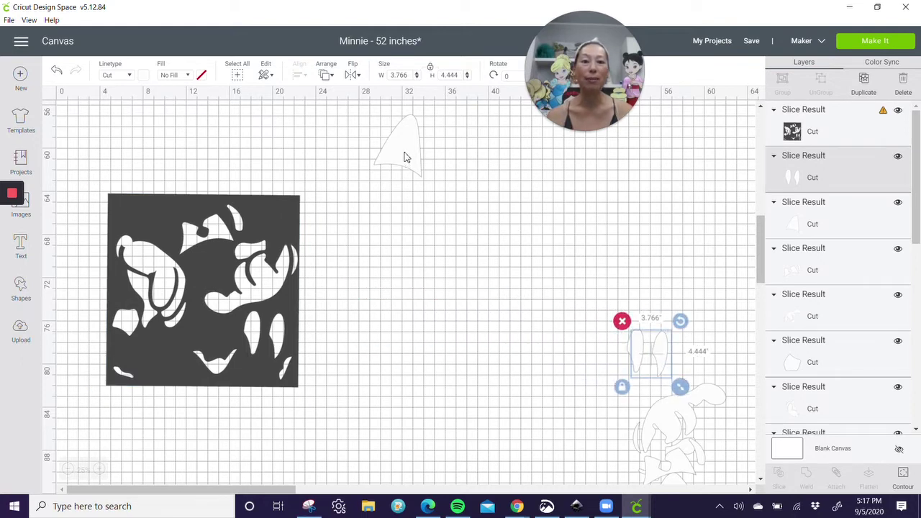
Step: Move the remaining white triangular piece above the two ovals and delete the dark slicing square
left_click_drag(421, 142, 678, 301)
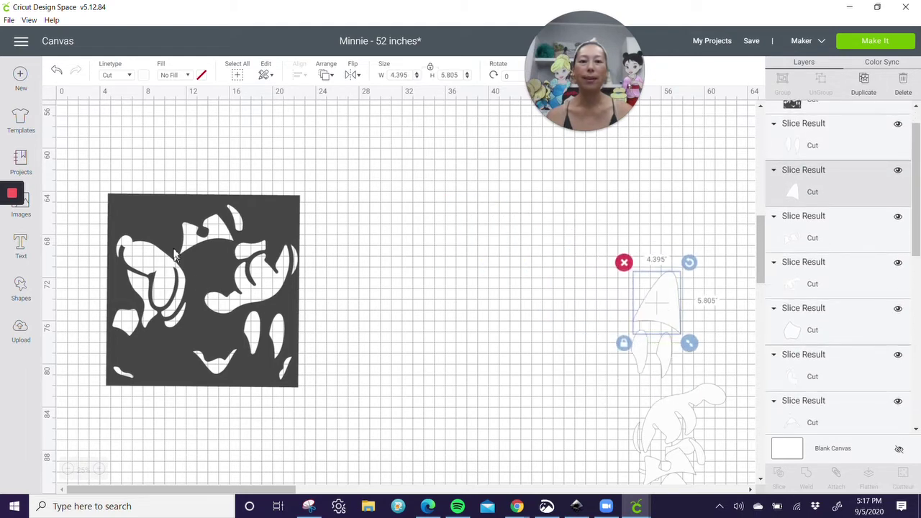
left_click(140, 210)
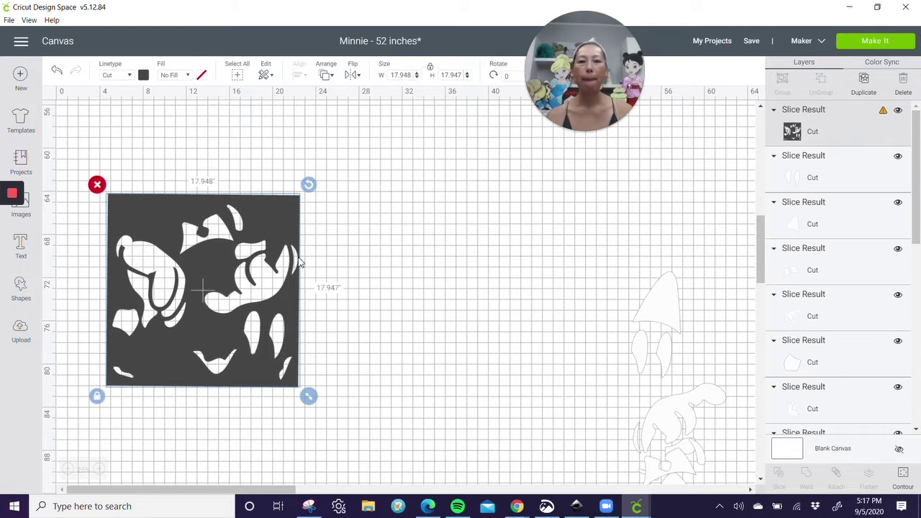
key("Delete")
scroll(300, 262, "up", 10)
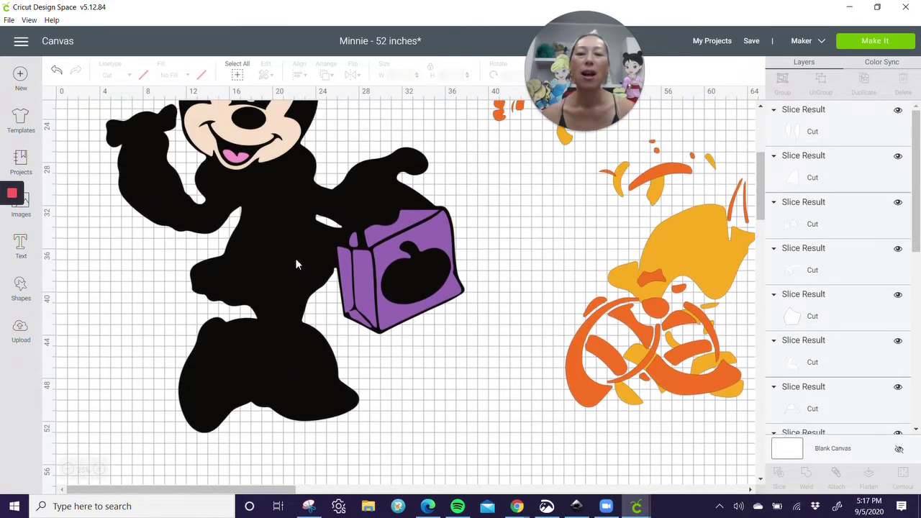
Step: Move the purple bag layer off the black silhouette to the empty canvas area beside the feet
scroll(297, 265, "up", 2)
left_click(402, 299)
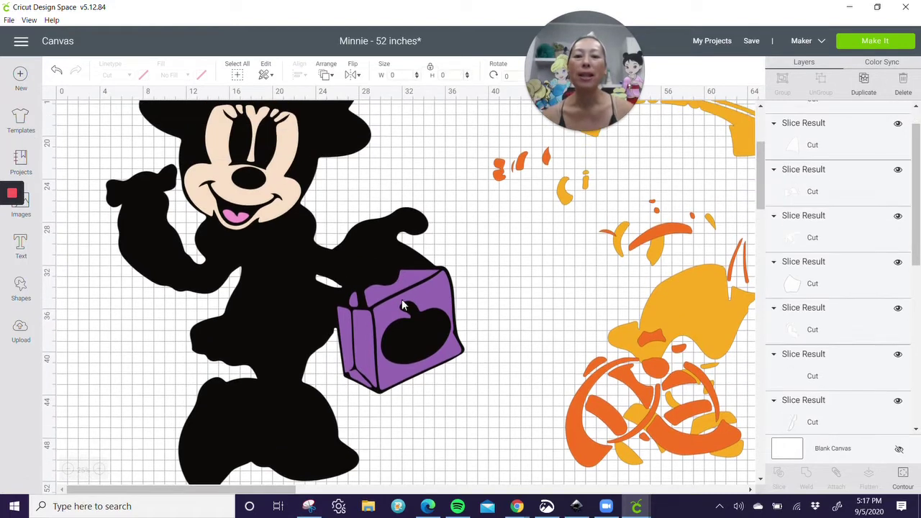
left_click_drag(402, 327, 407, 380)
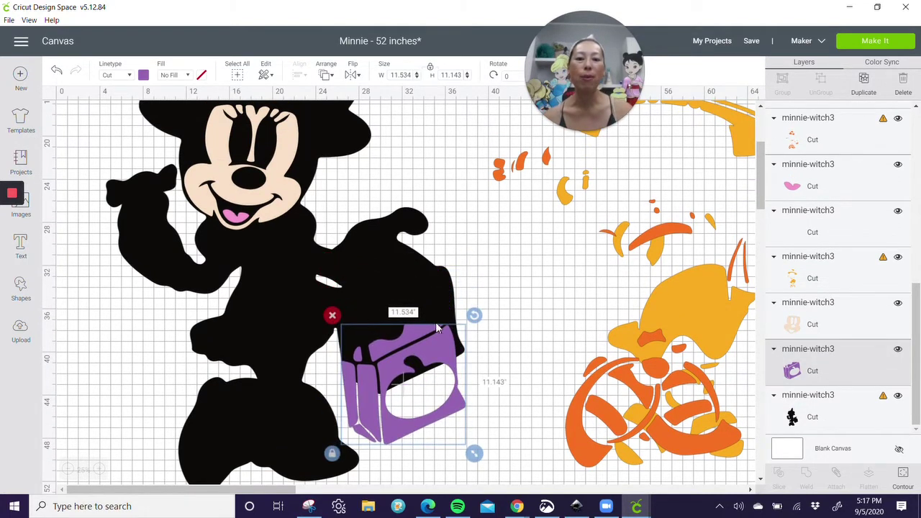
left_click_drag(411, 361, 452, 421)
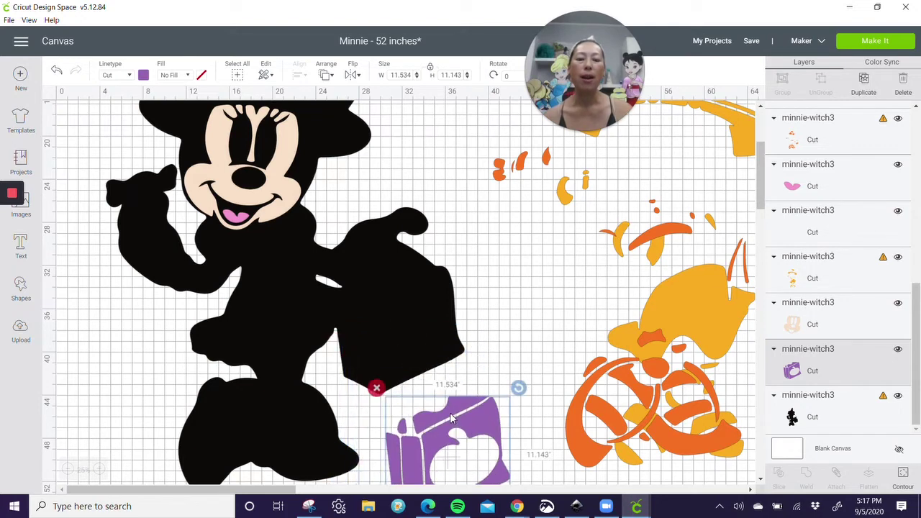
scroll(432, 406, "down", 5)
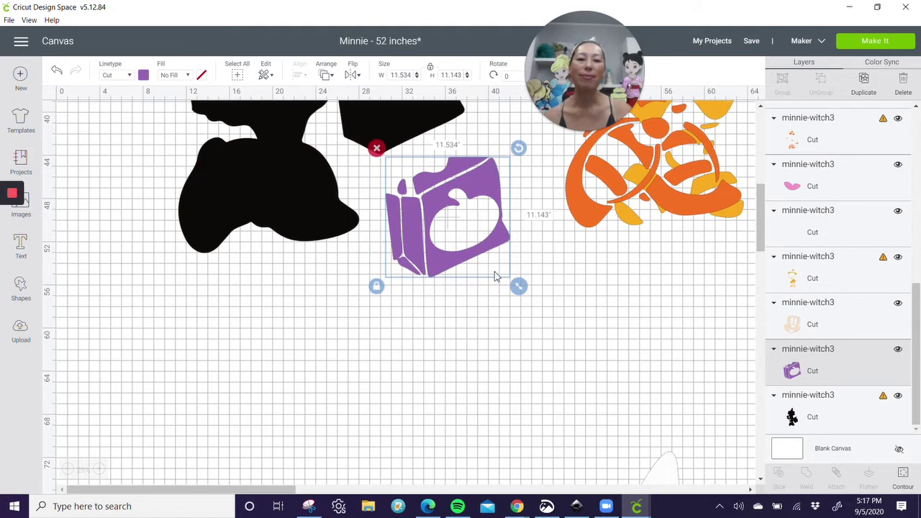
left_click_drag(444, 222, 438, 259)
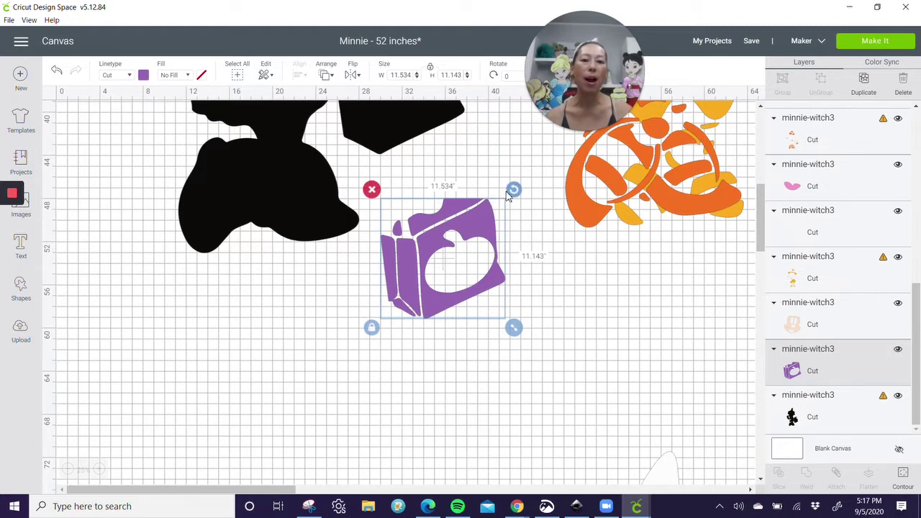
Step: Rotate the purple bag to about 6° and move it to the empty canvas below the orange and yellow pieces
left_click_drag(515, 194, 441, 204)
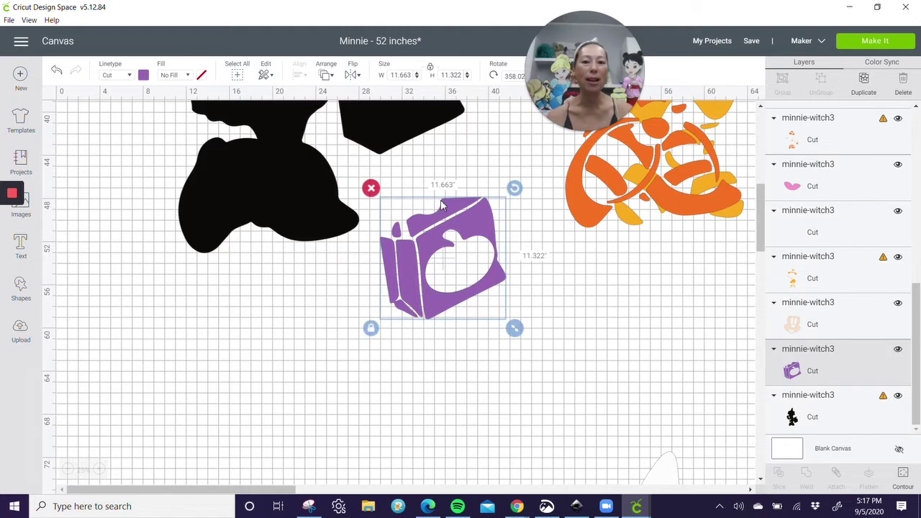
left_click_drag(514, 188, 490, 208)
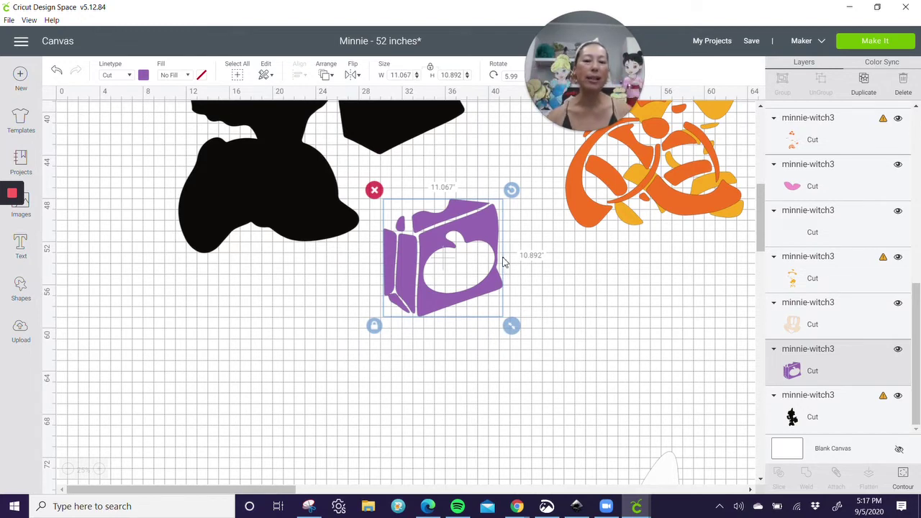
left_click_drag(418, 251, 669, 417)
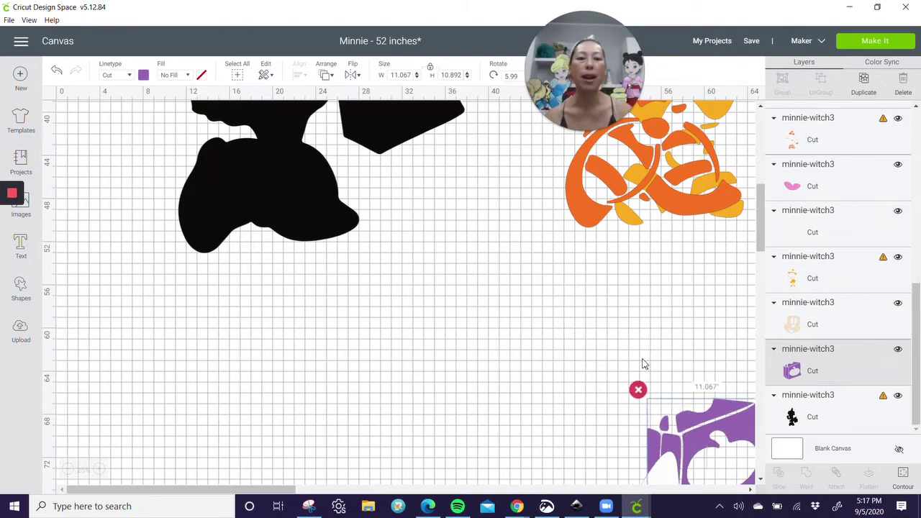
Step: Move the peach face layer off the black silhouette to the empty space beside the head
scroll(505, 305, "up", 5)
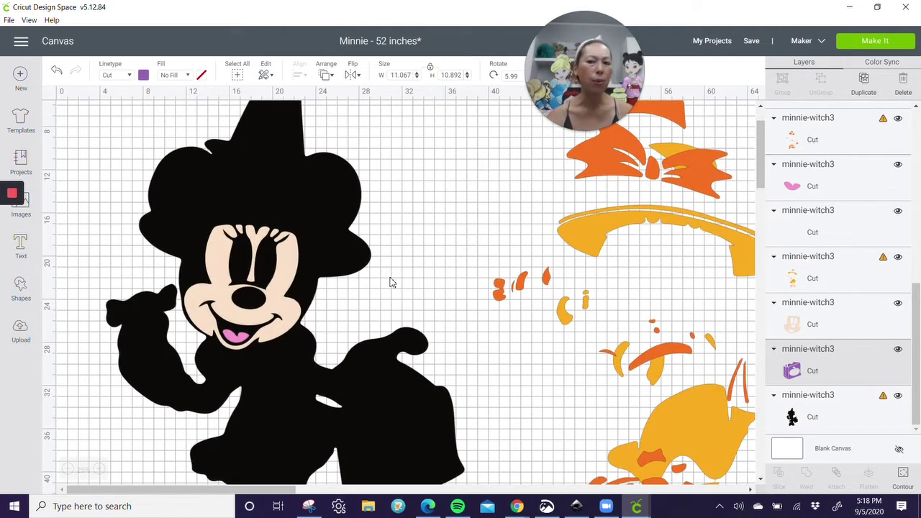
left_click(290, 301)
left_click_drag(290, 301, 466, 208)
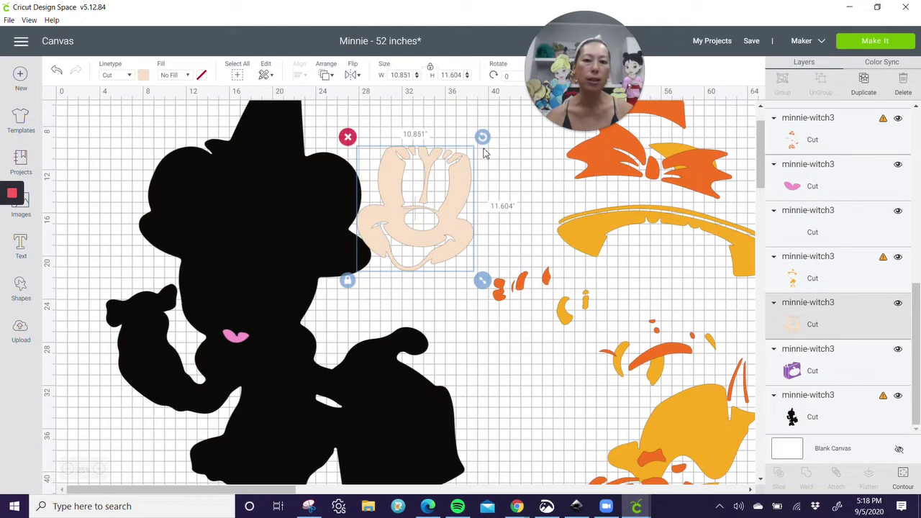
Step: Adjust the peach face's rotation in small increments to about 12.6°
left_click_drag(484, 141, 483, 138)
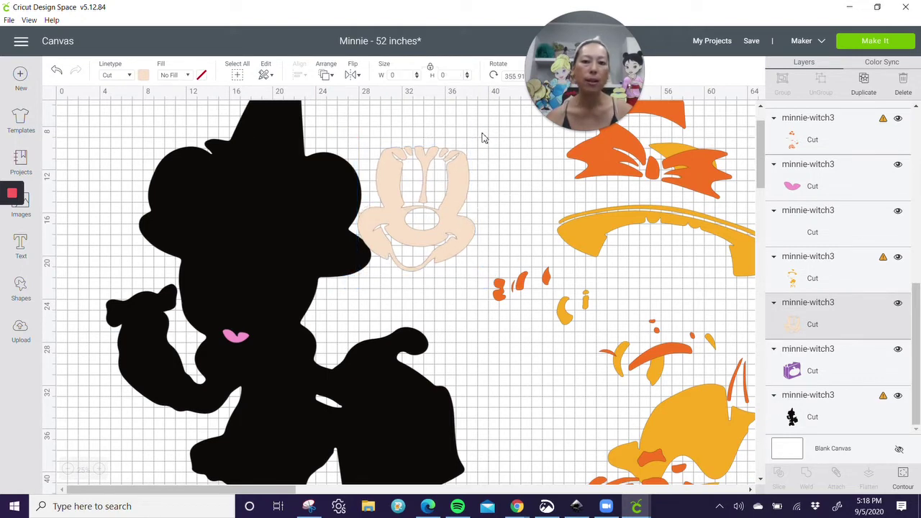
left_click_drag(484, 136, 490, 165)
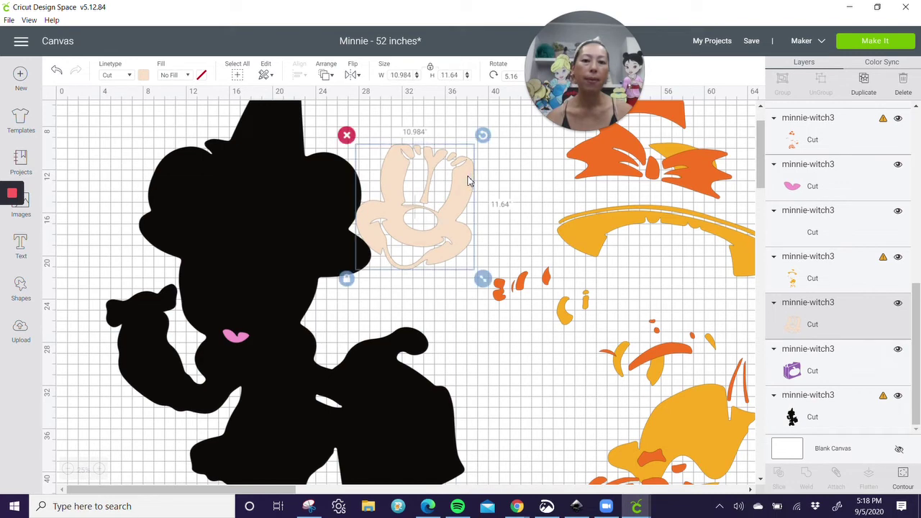
left_click_drag(483, 136, 485, 149)
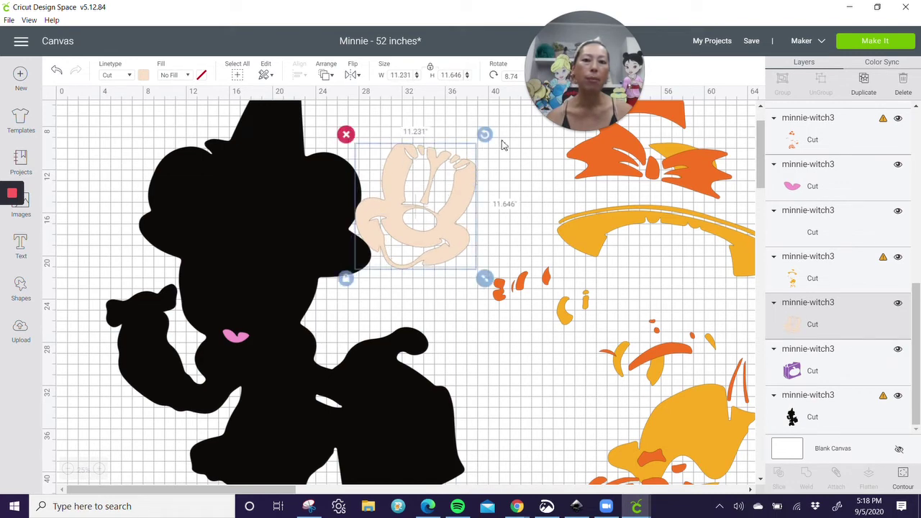
left_click_drag(484, 135, 491, 141)
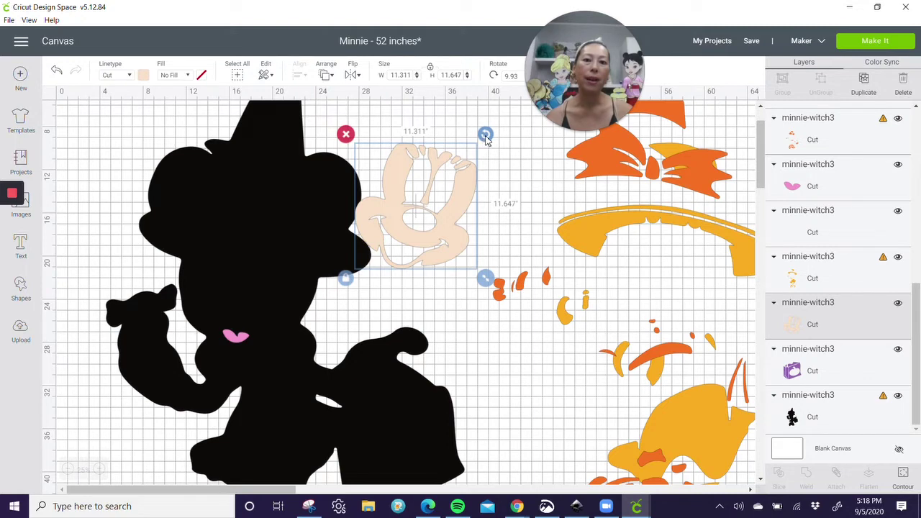
left_click_drag(487, 142, 489, 148)
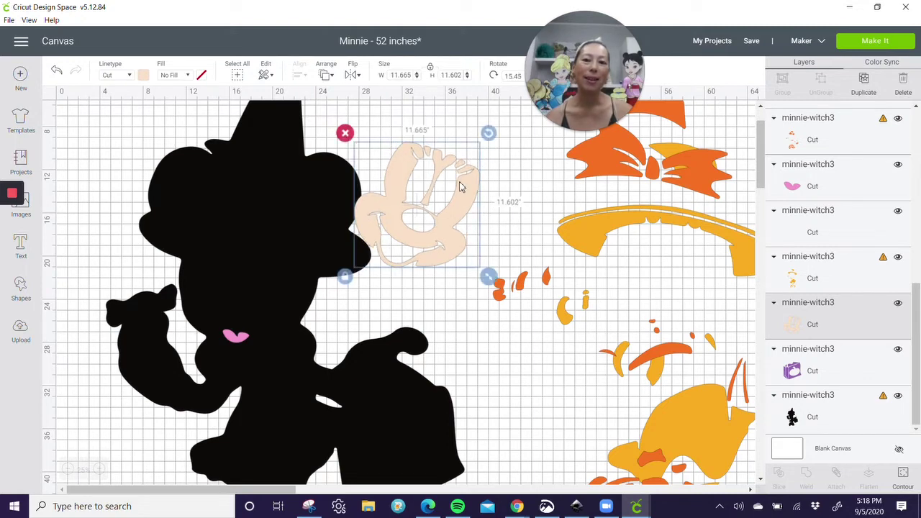
left_click_drag(487, 132, 475, 184)
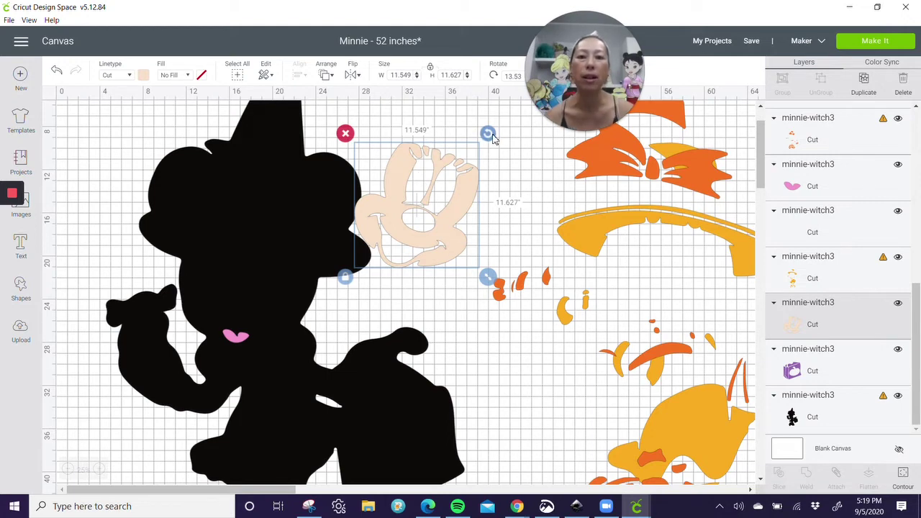
left_click_drag(494, 138, 491, 136)
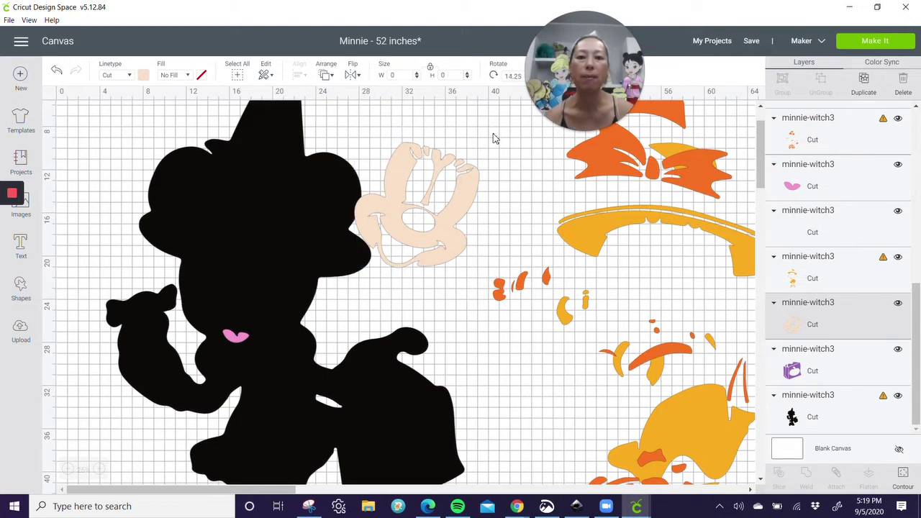
left_click(475, 176)
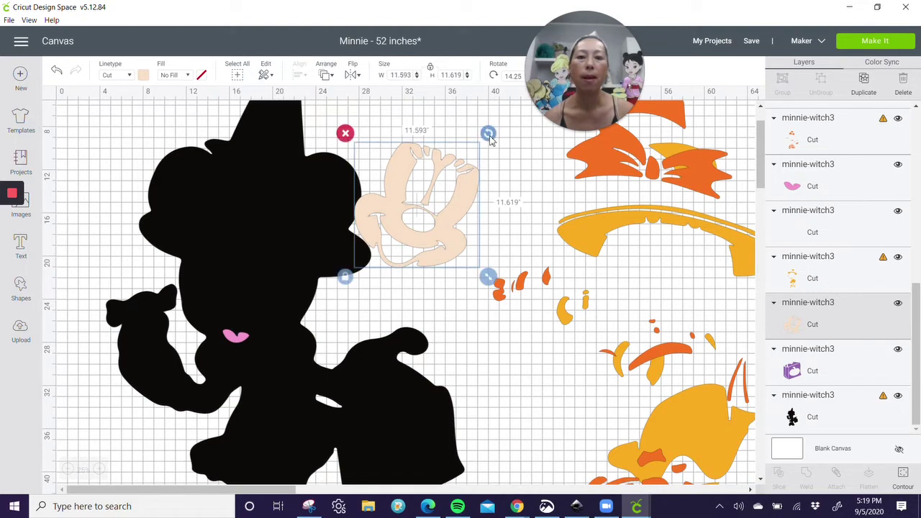
left_click_drag(490, 136, 491, 139)
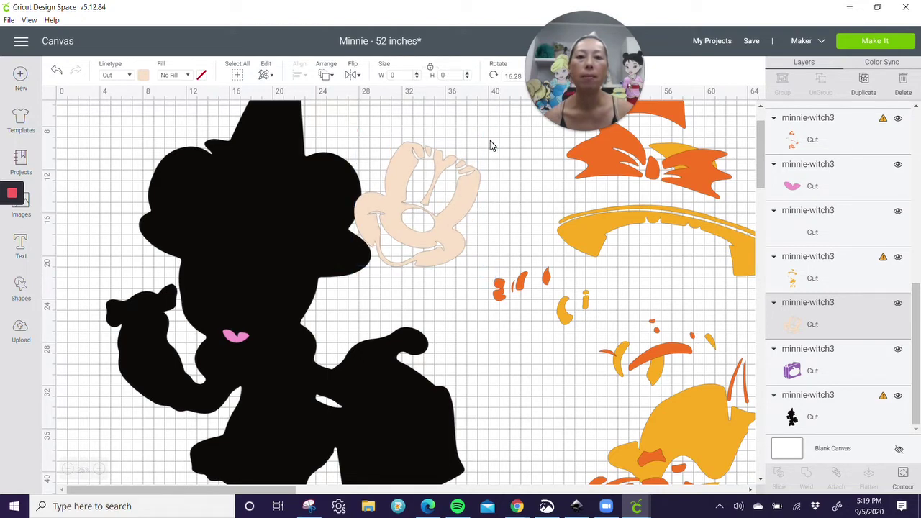
left_click(465, 169)
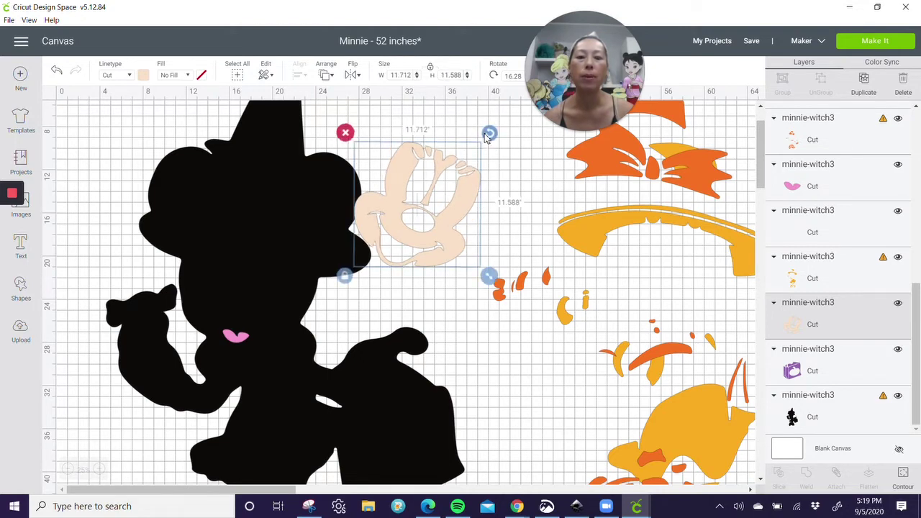
left_click_drag(484, 136, 486, 136)
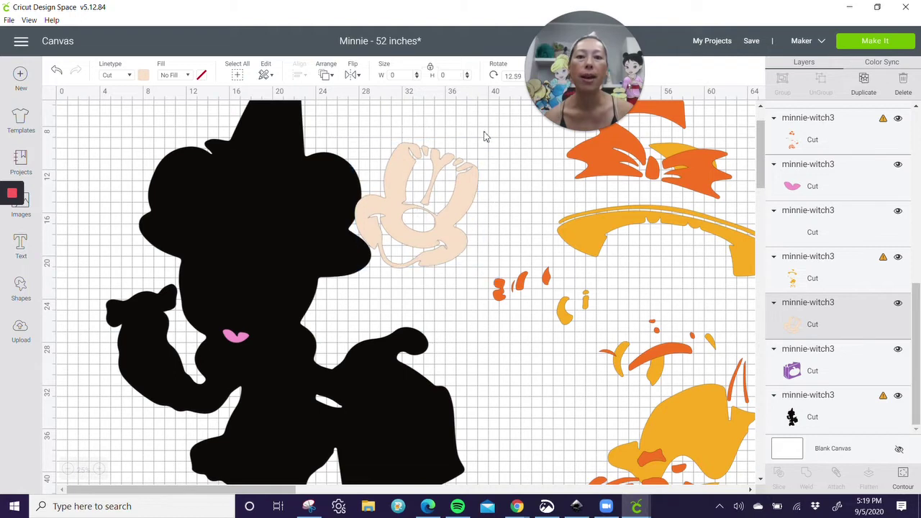
left_click(465, 177)
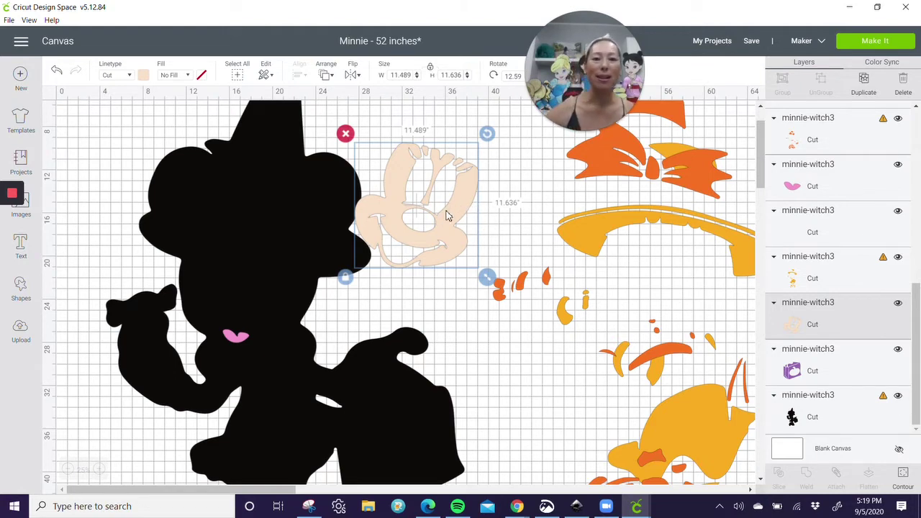
Step: Move the peach face between the silhouette's bag and the orange pumpkin, and place the pink tongue piece on it
left_click_drag(430, 230, 562, 458)
left_click_drag(490, 432, 449, 507)
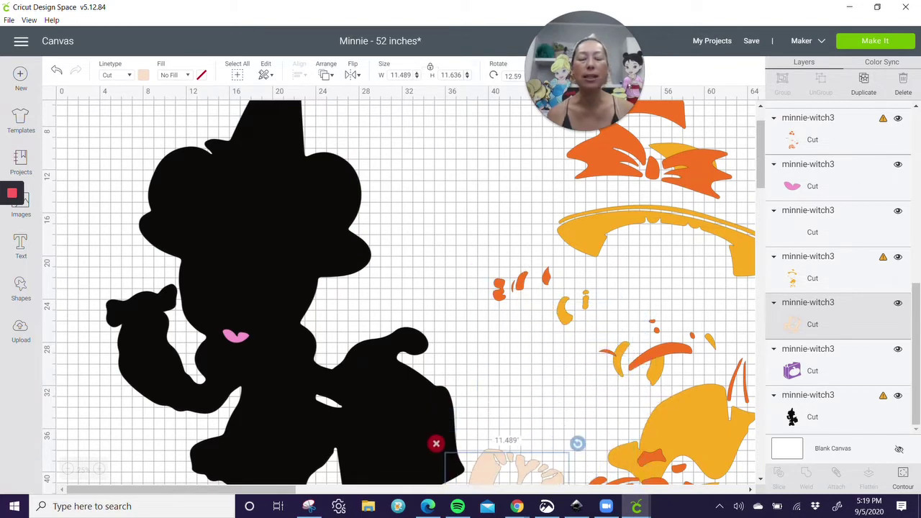
left_click(242, 344)
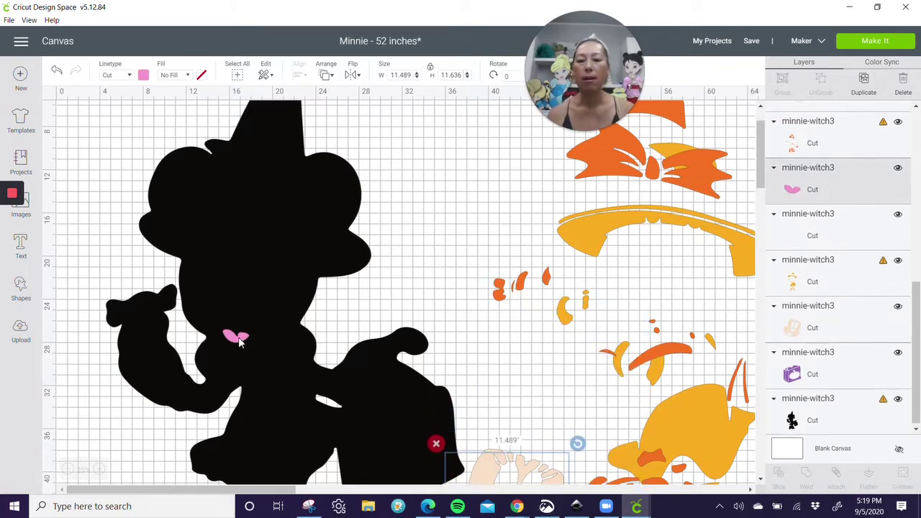
left_click_drag(241, 343, 543, 495)
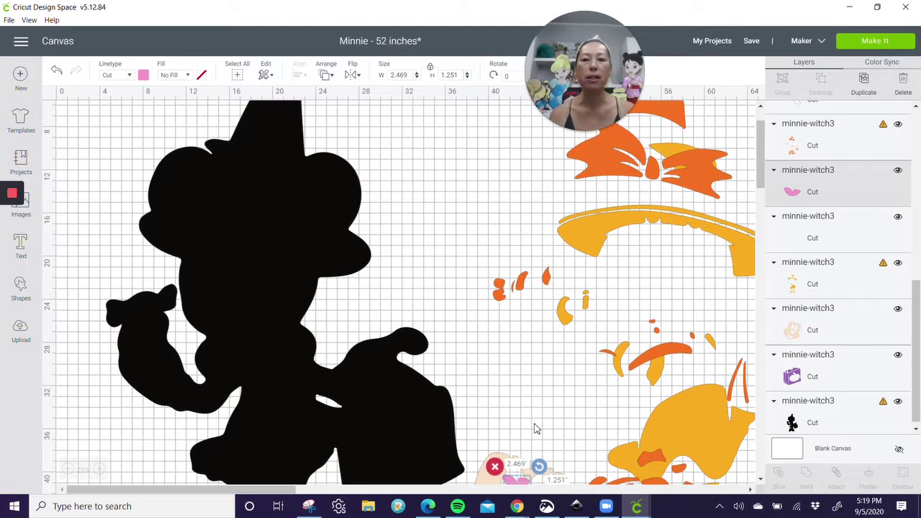
scroll(526, 367, "down", 8)
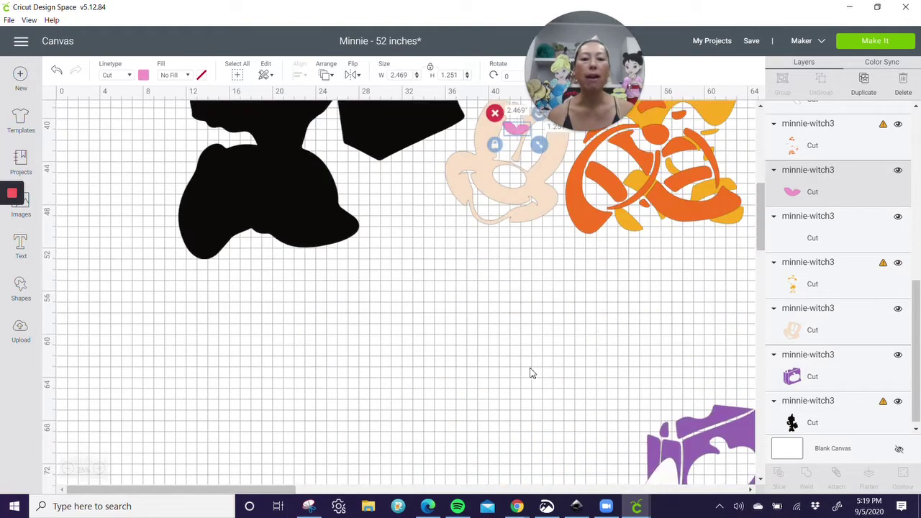
scroll(508, 360, "up", 4)
scroll(507, 359, "up", 3)
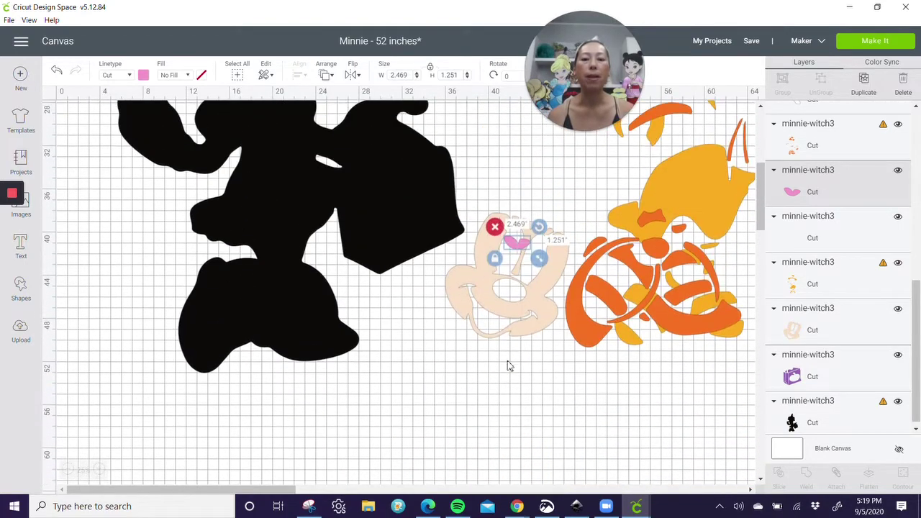
left_click_drag(529, 397, 496, 234)
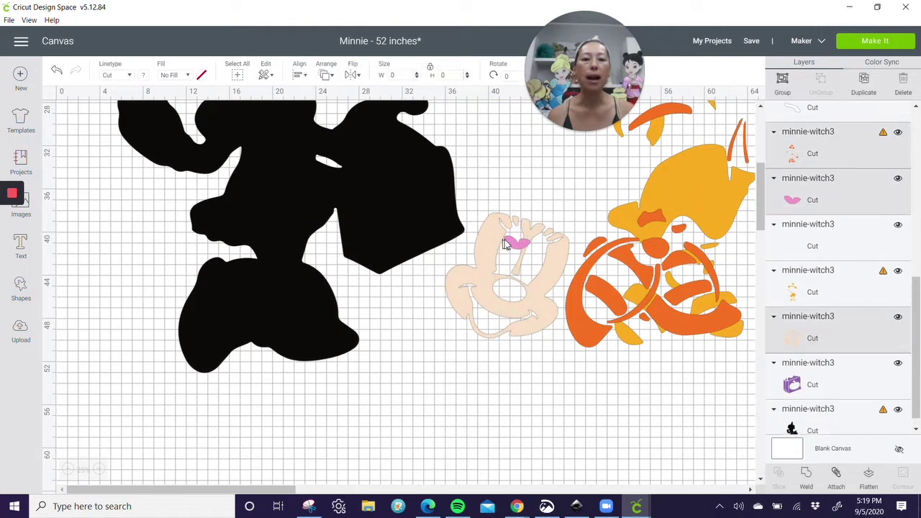
left_click(514, 370)
left_click_drag(504, 298, 597, 256)
Step: Move the peach face to the empty canvas below the yellow pieces and place the pink tongue on it
left_click(481, 286)
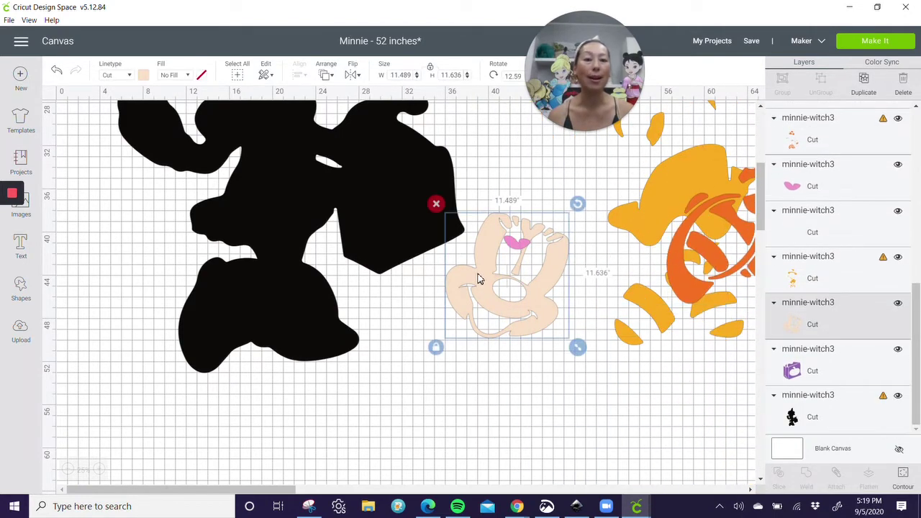
left_click_drag(488, 252, 654, 468)
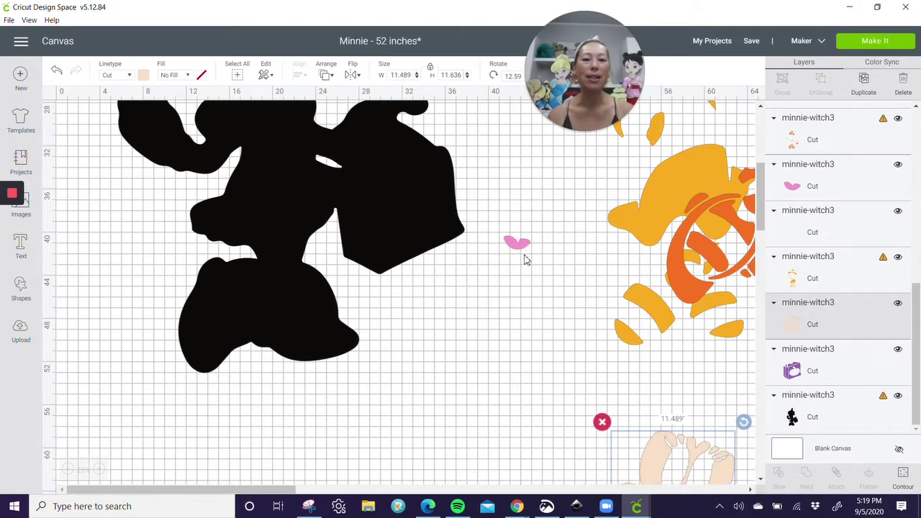
left_click_drag(521, 248, 684, 467)
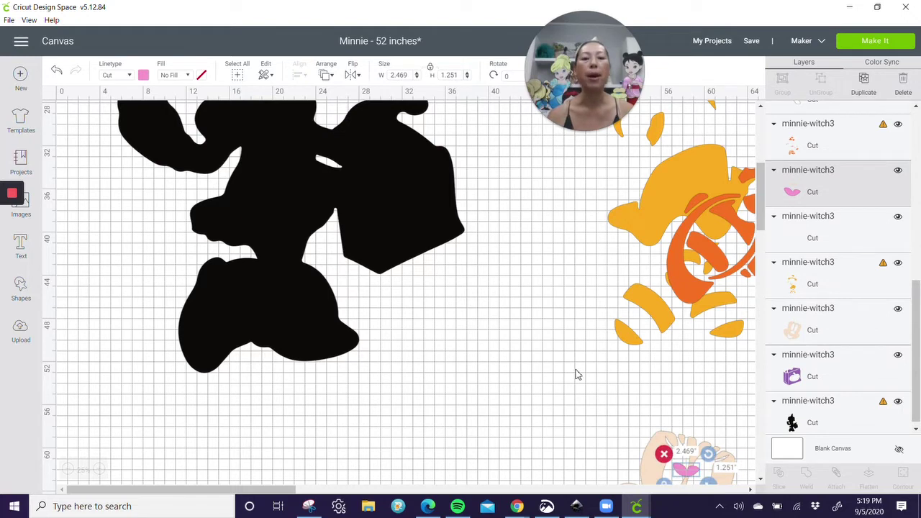
left_click(521, 293)
Step: Move the orange layer away from the yellow pieces and over the black silhouette
scroll(512, 290, "up", 5)
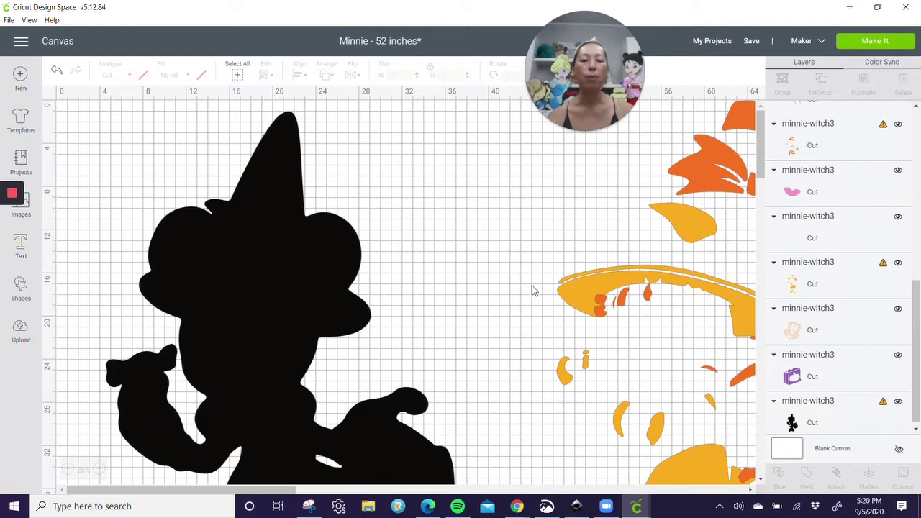
left_click(681, 238)
left_click_drag(645, 240, 198, 257)
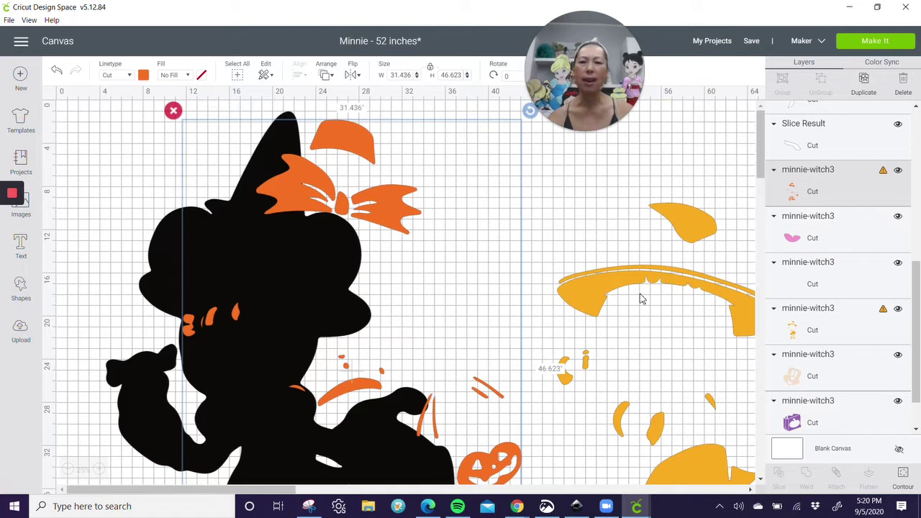
scroll(643, 300, "down", 3)
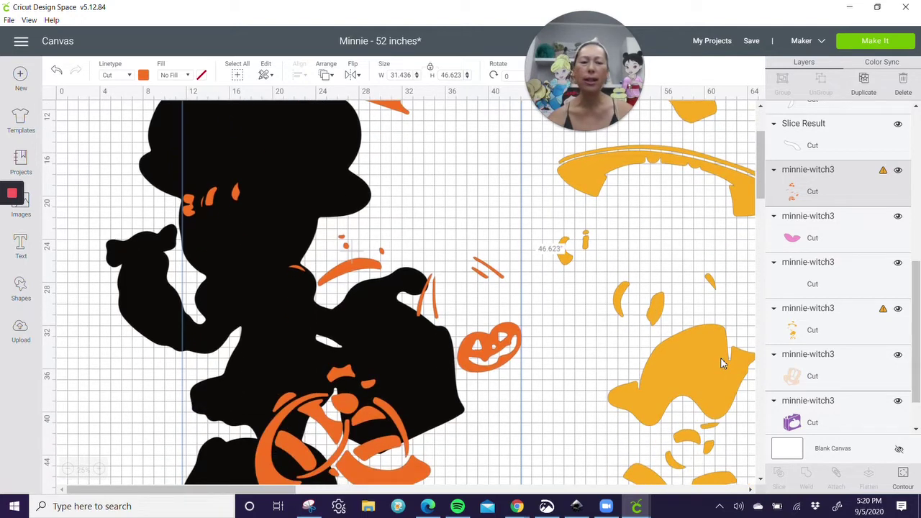
scroll(723, 363, "up", 3)
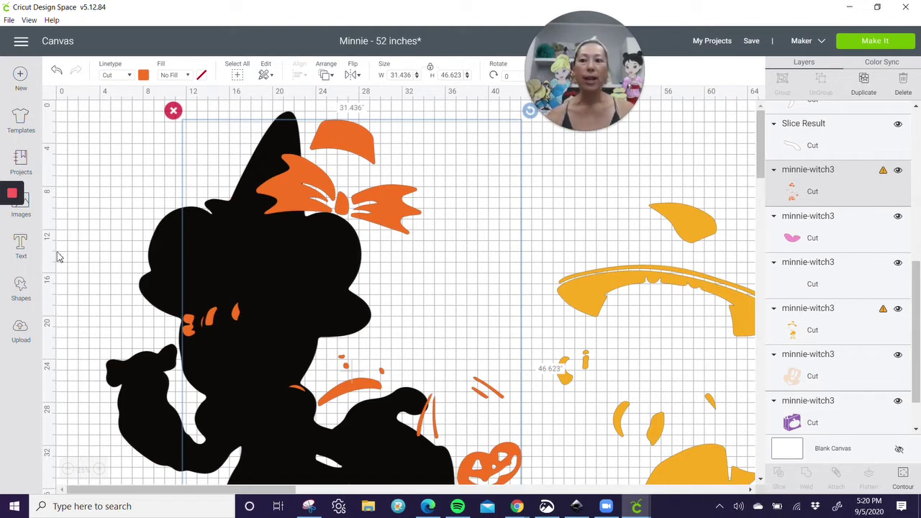
Step: Add a text object in the I Love Glitter font containing its curved-stroke character
left_click(21, 245)
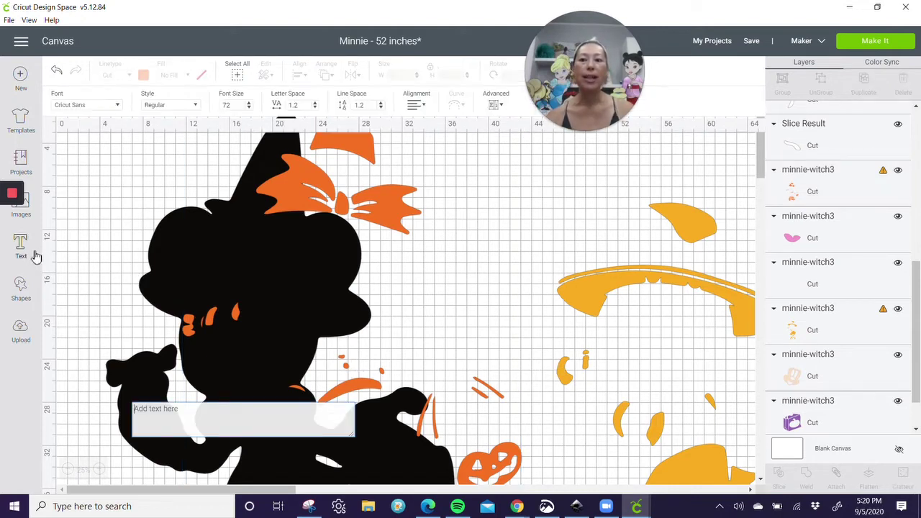
left_click(105, 106)
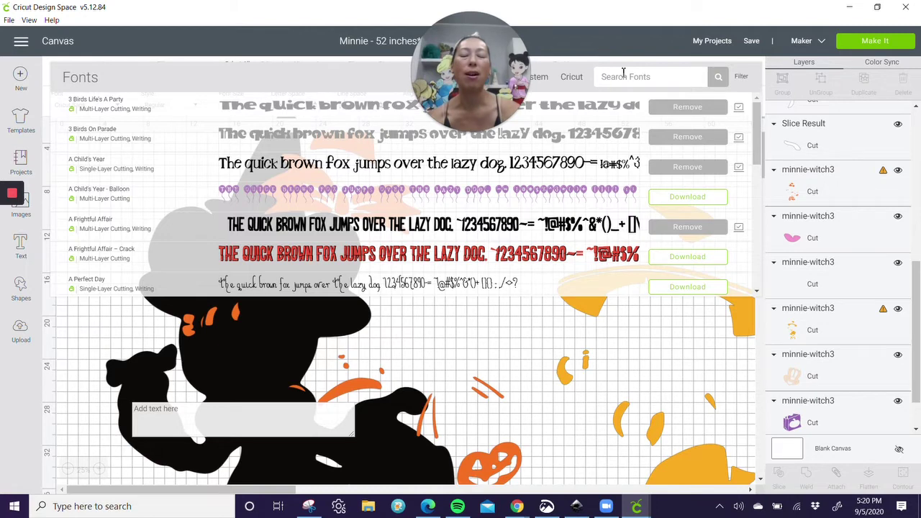
left_click(624, 75)
type("I love glitter")
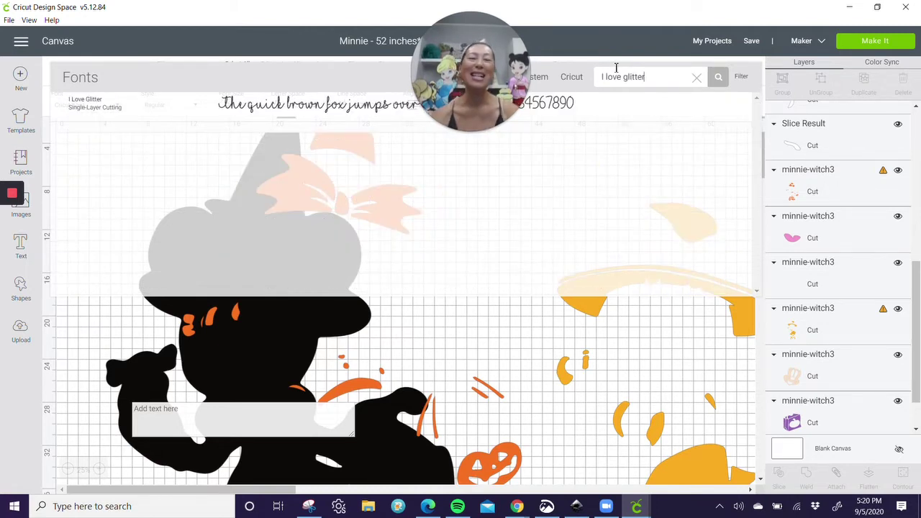
left_click(614, 116)
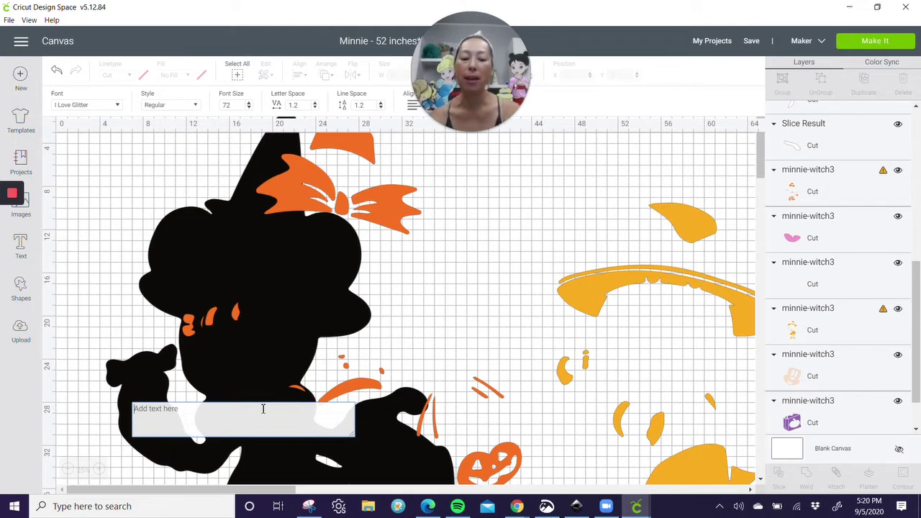
left_click(263, 408)
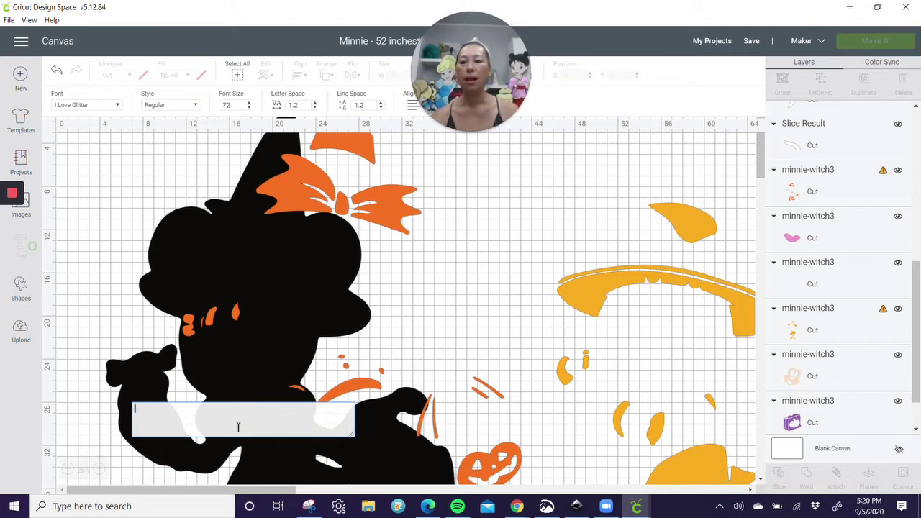
left_click(200, 433)
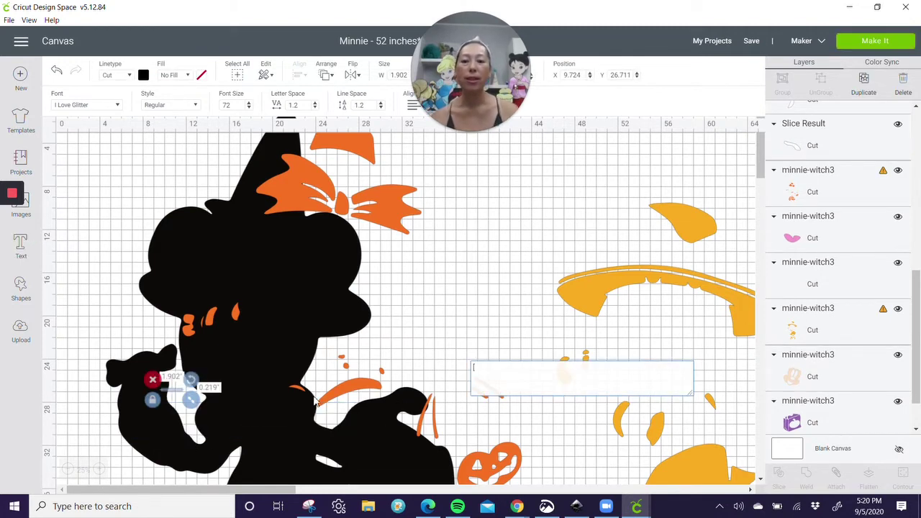
Step: Lay the curved text stroke, enlarged to about 17.6 inches long, upright across the yellow hat brim and delete it
left_click_drag(191, 400, 367, 441)
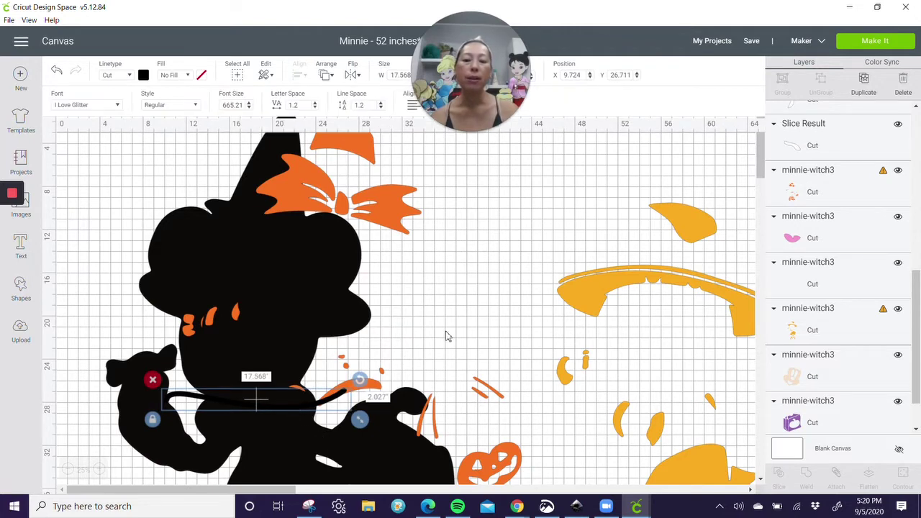
left_click_drag(193, 401, 552, 270)
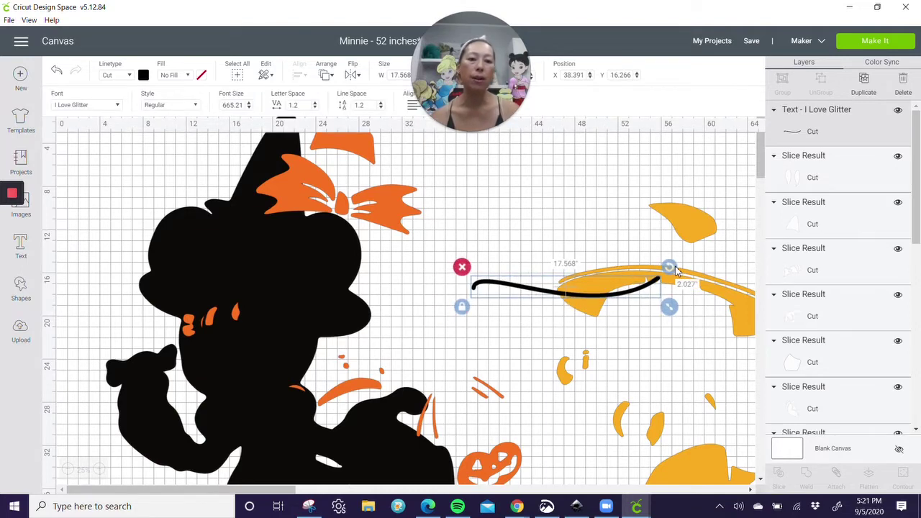
left_click_drag(668, 267, 515, 208)
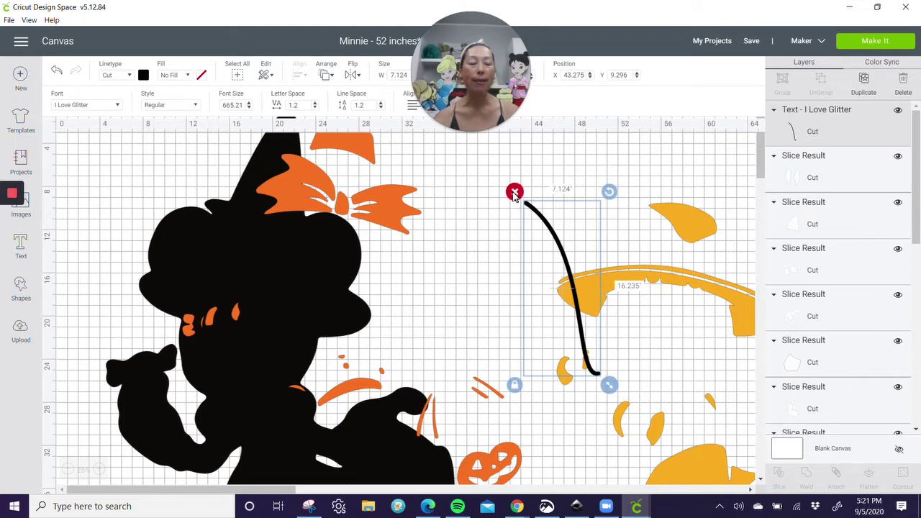
key("Delete")
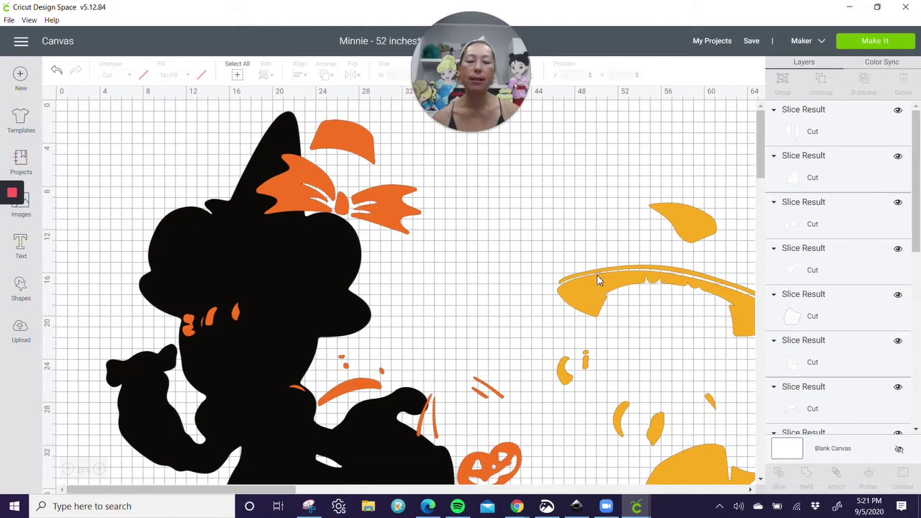
Step: Insert a square shape beside the orange bow and enlarge it to about 15.3 inches
left_click(30, 296)
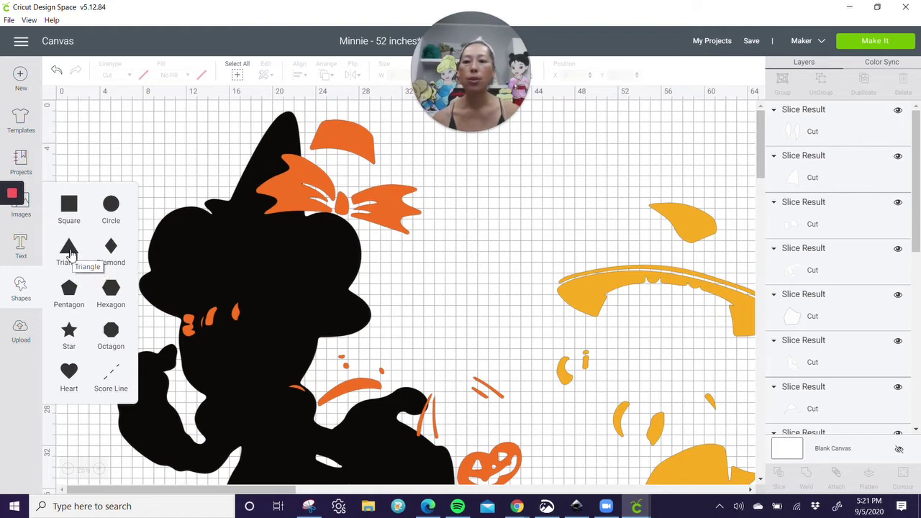
left_click(75, 213)
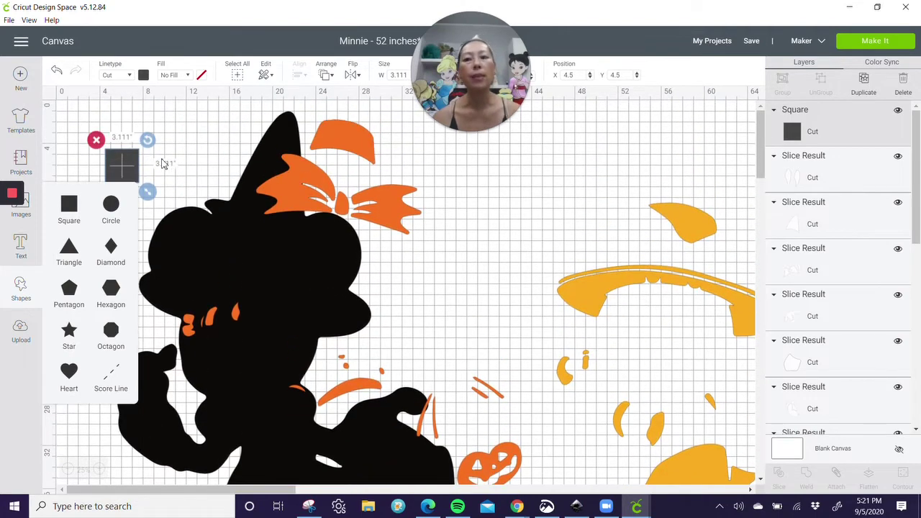
left_click_drag(131, 161, 498, 196)
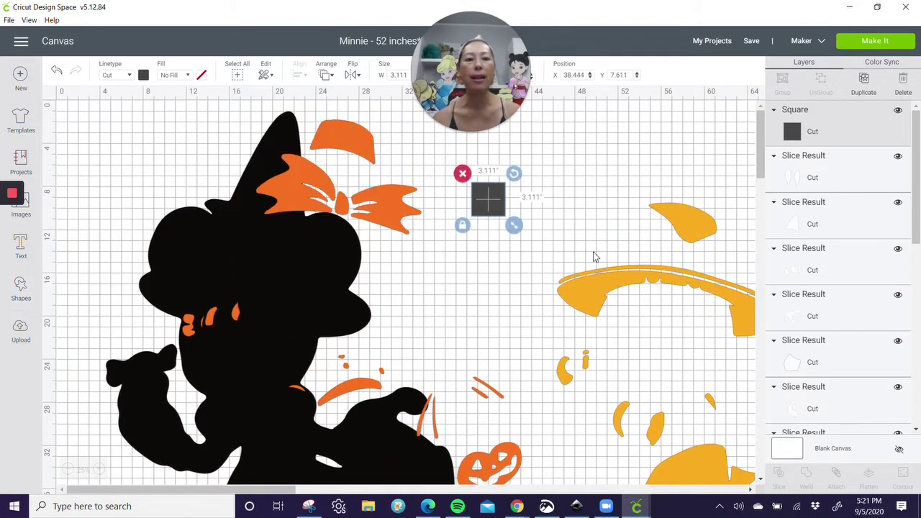
left_click_drag(514, 226, 690, 242)
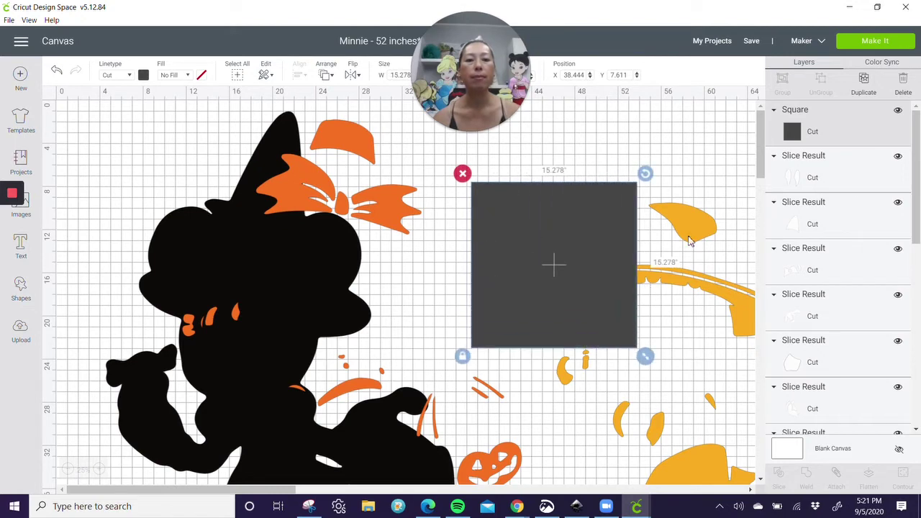
Step: Position the square over only the lower-left yellow end piece, at about X 39.2, Y 47.4
scroll(559, 239, "down", 5)
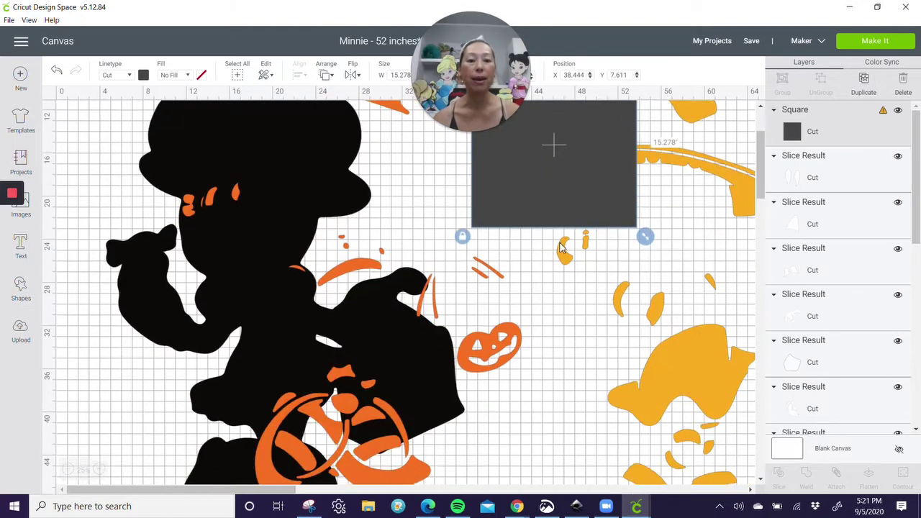
left_click_drag(562, 152, 569, 344)
scroll(432, 396, "down", 3)
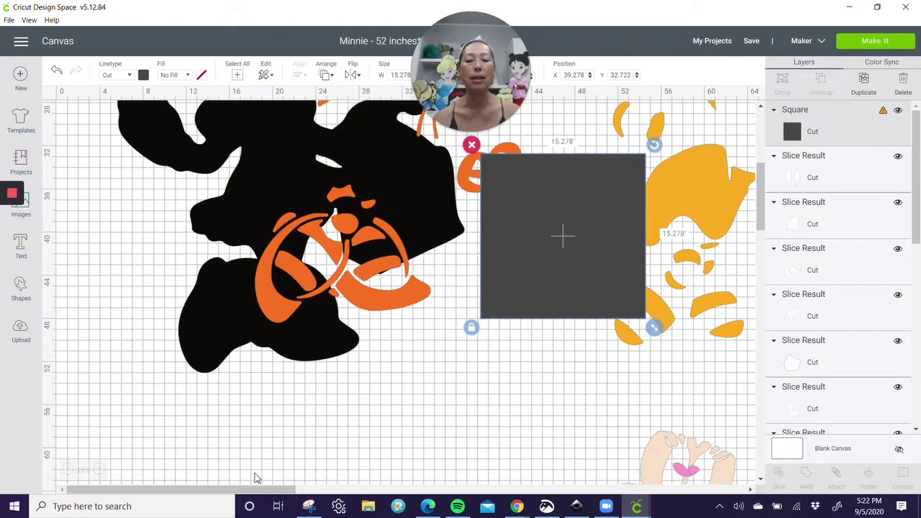
left_click_drag(255, 491, 326, 495)
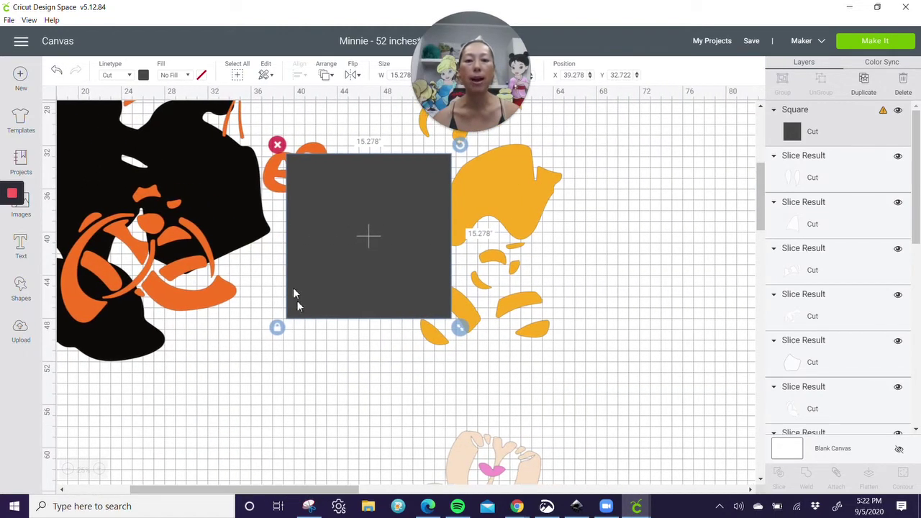
left_click_drag(349, 223, 347, 376)
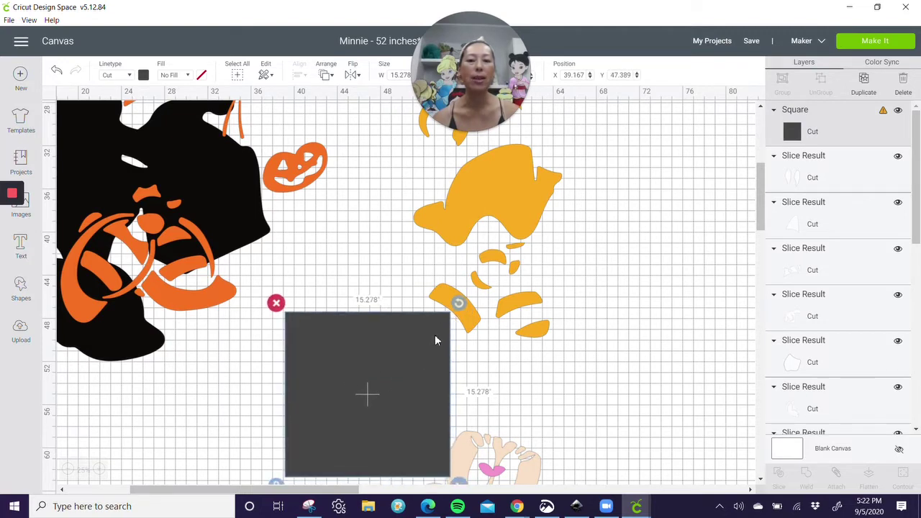
Step: Slice the yellow layer with the square to separate the lower-left yellow end piece
left_click(569, 354)
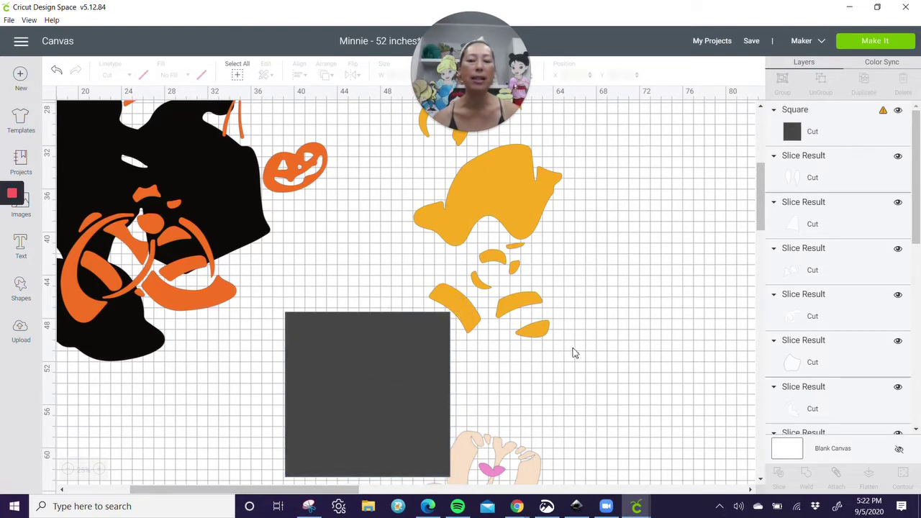
left_click_drag(590, 351, 422, 305)
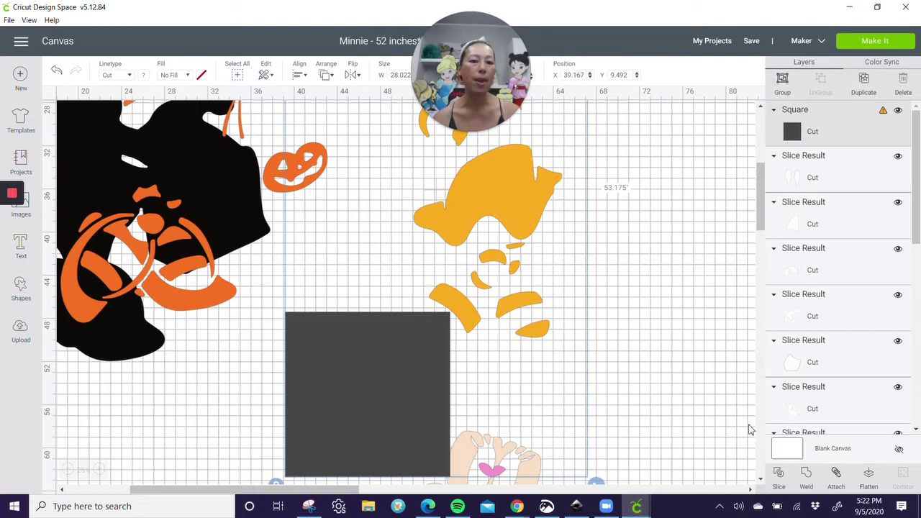
left_click(780, 473)
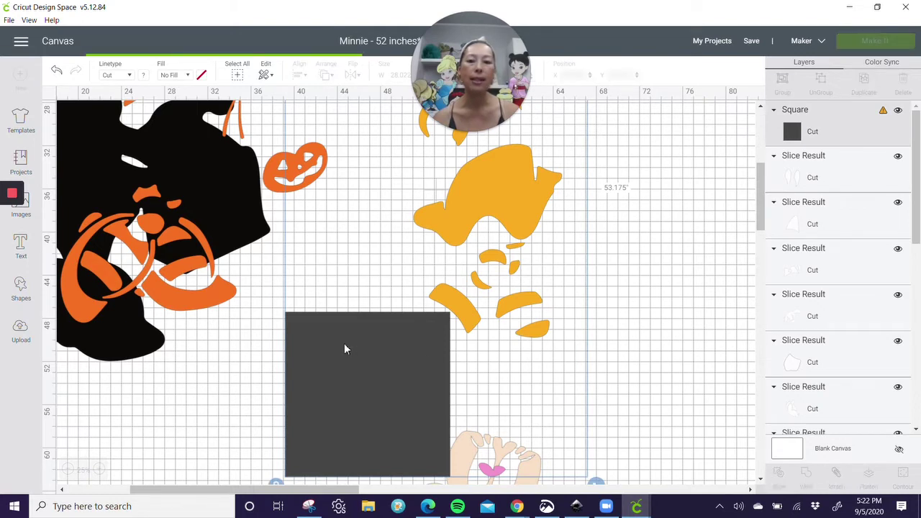
Step: Move the sliced square over the lower-right yellow end piece and tilt it counterclockwise so it clears the neighbouring yellow piece
left_click_drag(377, 353, 564, 350)
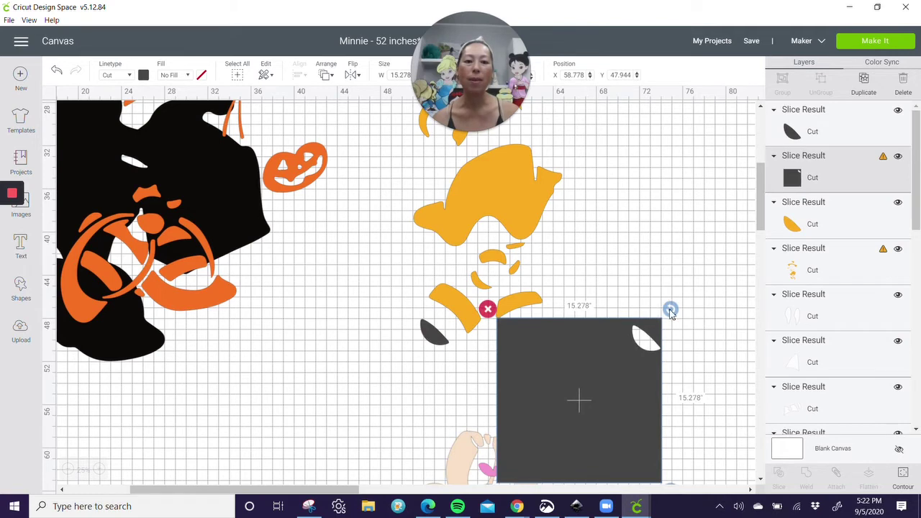
left_click_drag(666, 303, 647, 300)
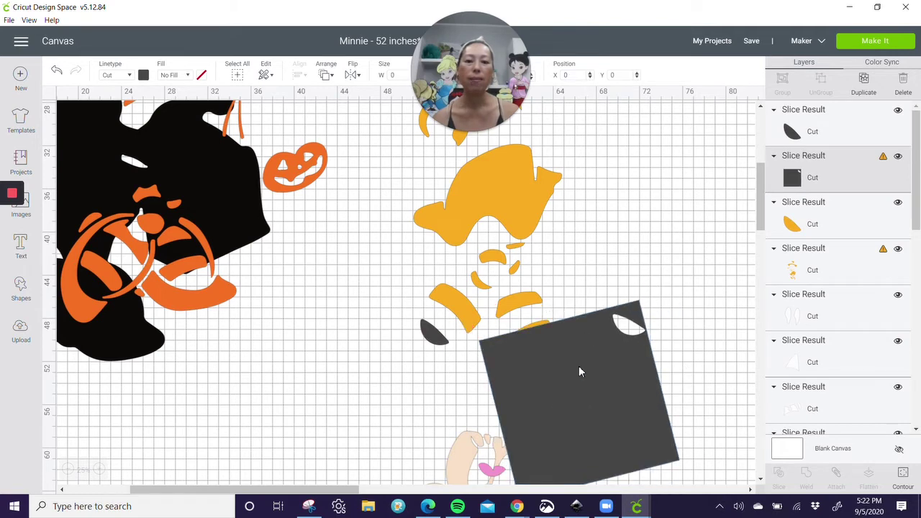
left_click_drag(586, 366, 609, 346)
Step: Slice the yellow layer with the tilted square to separate the lower-right end piece, and move the square aside
left_click(437, 336)
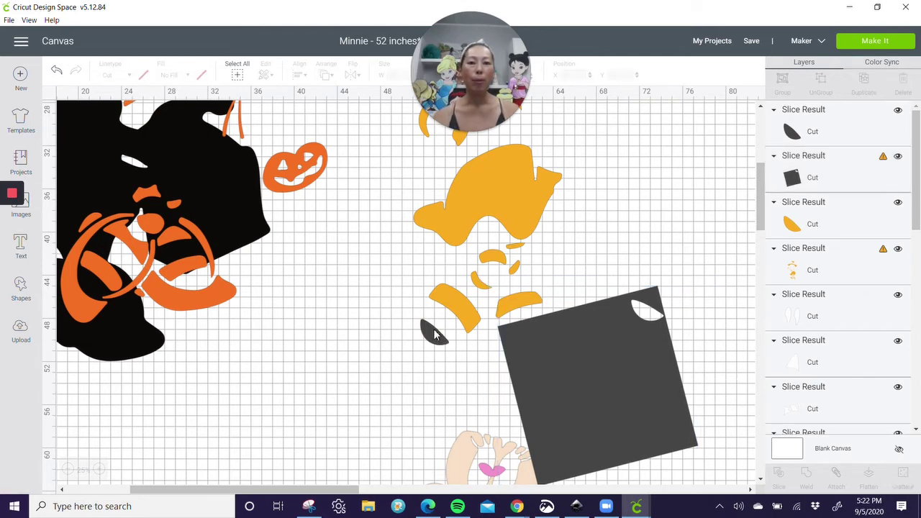
left_click(581, 248)
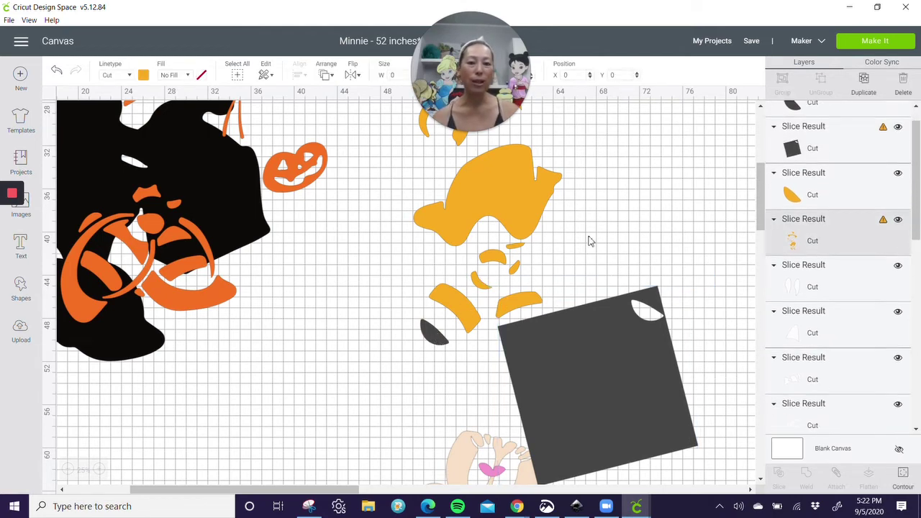
left_click(652, 193)
left_click_drag(651, 188, 528, 322)
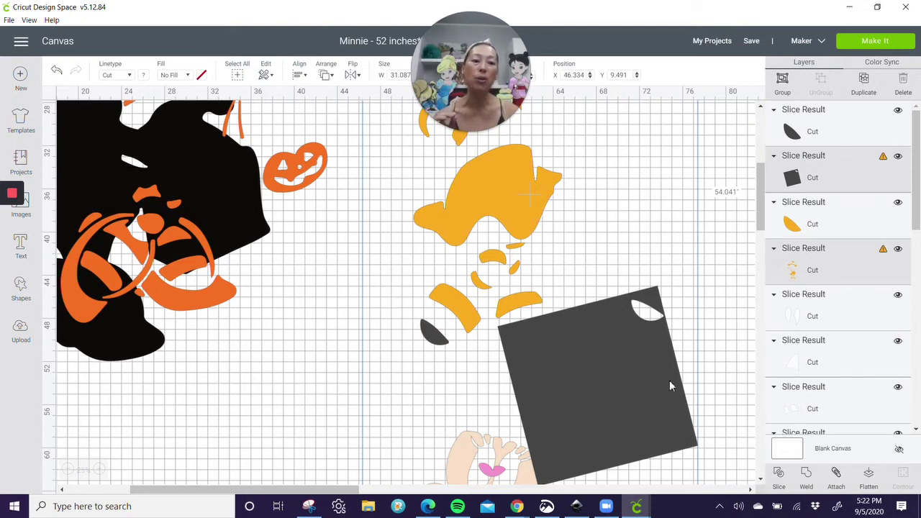
left_click(781, 475)
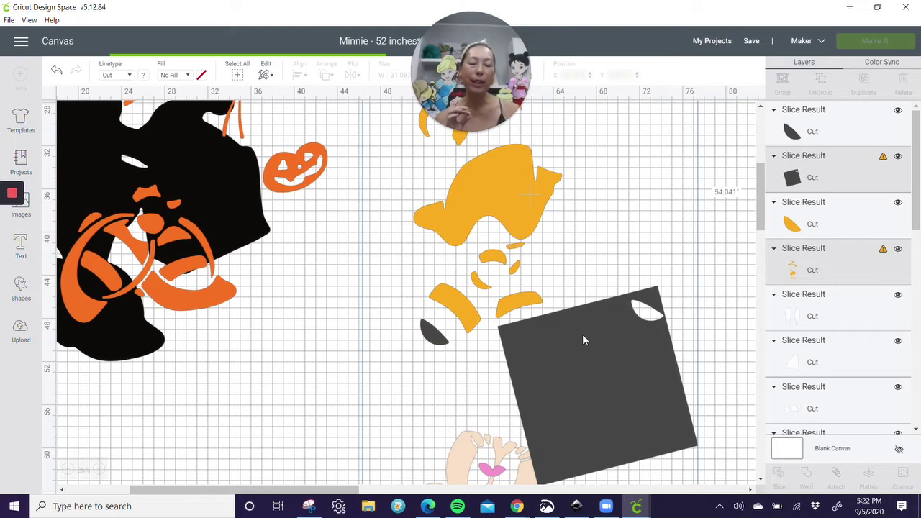
left_click_drag(569, 343, 657, 371)
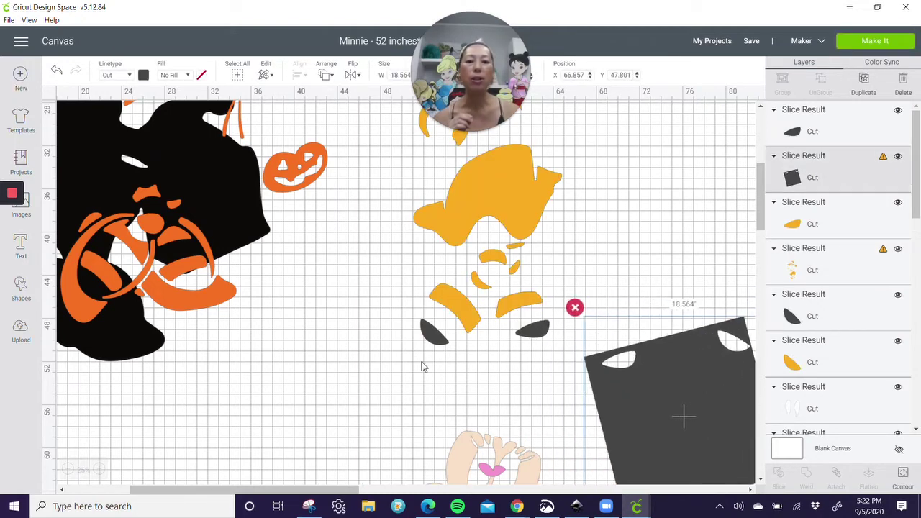
Step: Gather the two small dark grey slice leftovers on the empty canvas below the pumpkin and delete them
left_click_drag(534, 336, 384, 342)
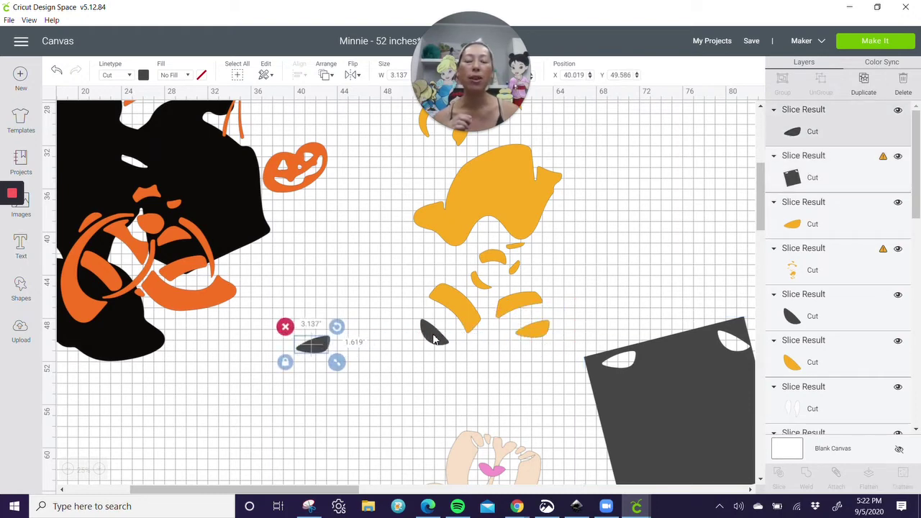
left_click(434, 343)
left_click_drag(434, 346, 307, 358)
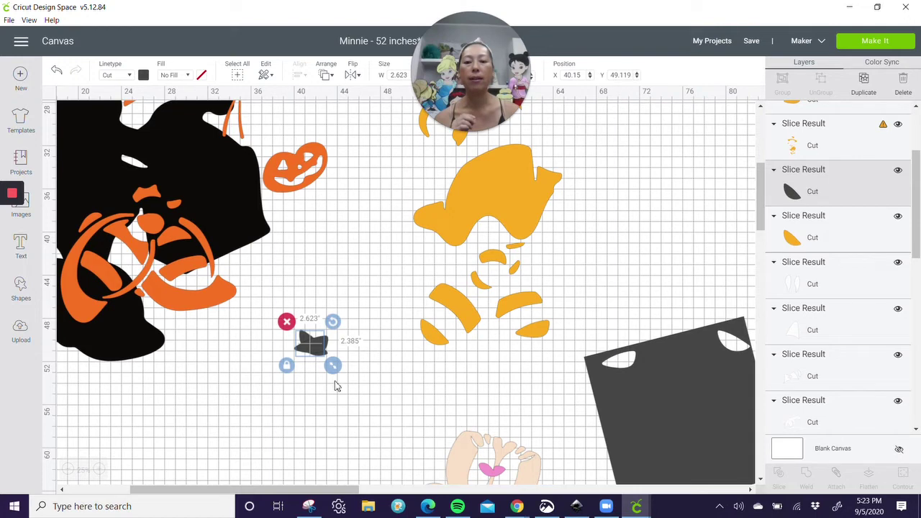
left_click(335, 386)
left_click_drag(336, 382, 303, 328)
left_click(330, 340)
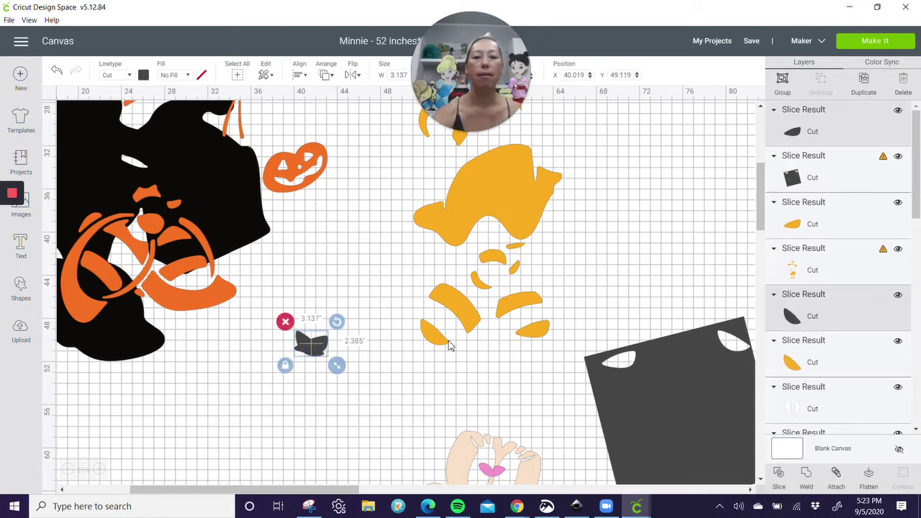
key("Delete")
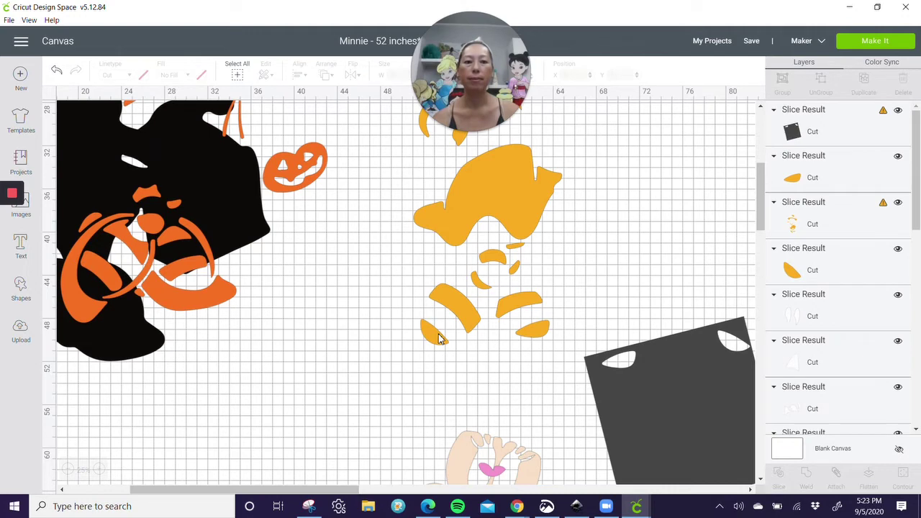
Step: Move the two separated yellow pieces beside the peach face, and shift the remaining yellow layer to about X 50.7, Y 27.3
left_click(439, 339)
left_click_drag(435, 342, 399, 459)
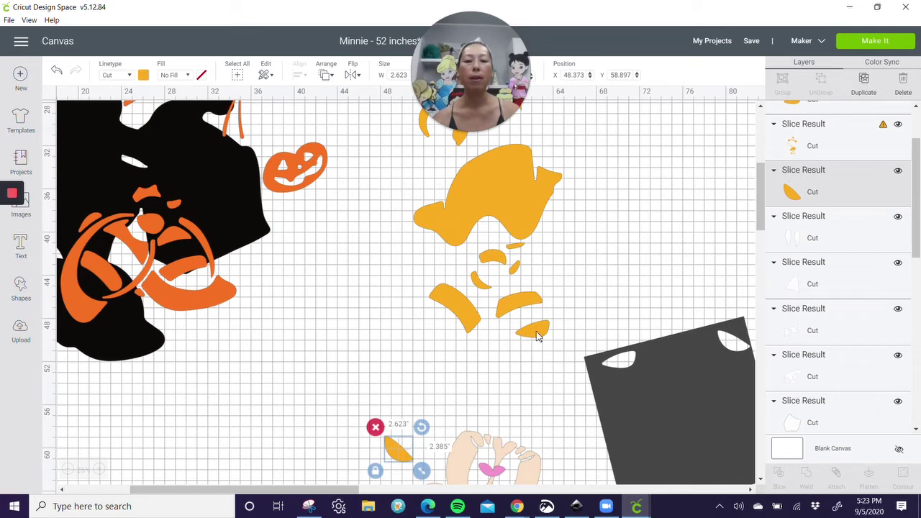
left_click(537, 335)
left_click_drag(536, 335, 385, 458)
left_click_drag(517, 193, 561, 322)
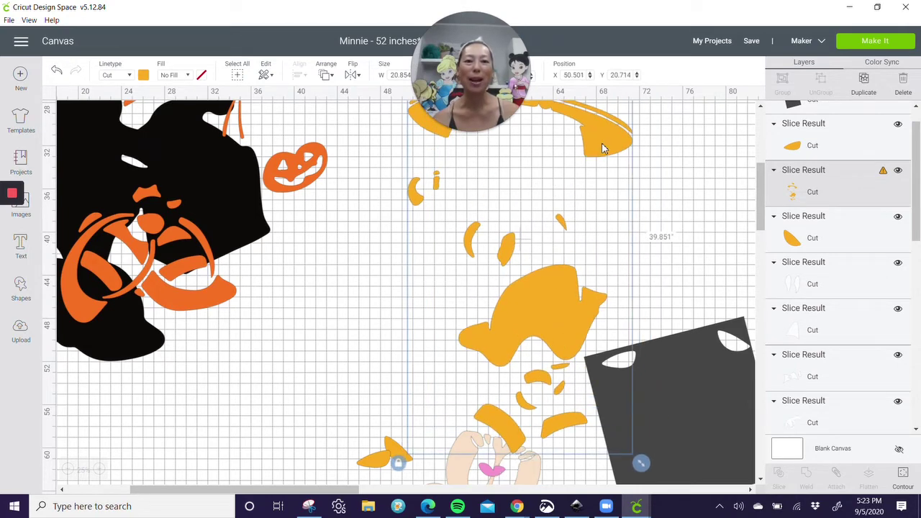
left_click_drag(603, 149, 608, 219)
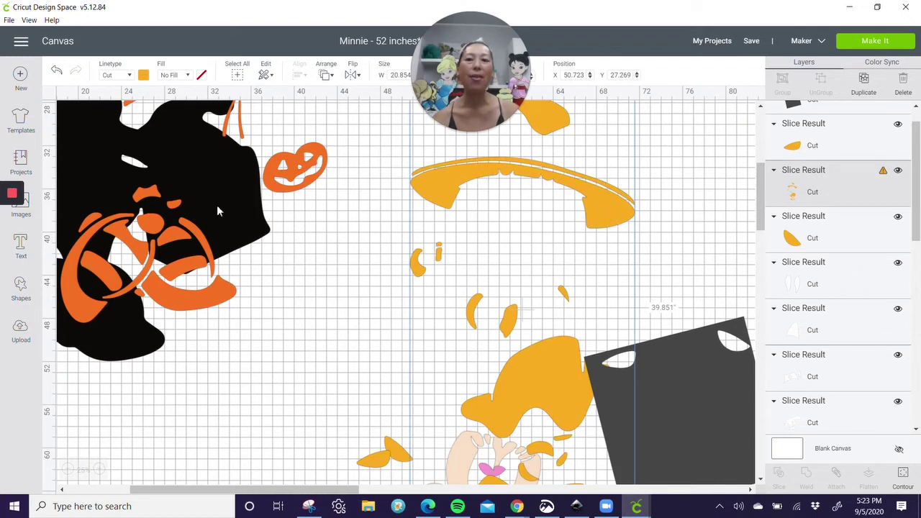
Step: Move the dark grey sliced square over the yellow hat pieces and rotate it clockwise until it is nearly upright
scroll(185, 206, "up", 3)
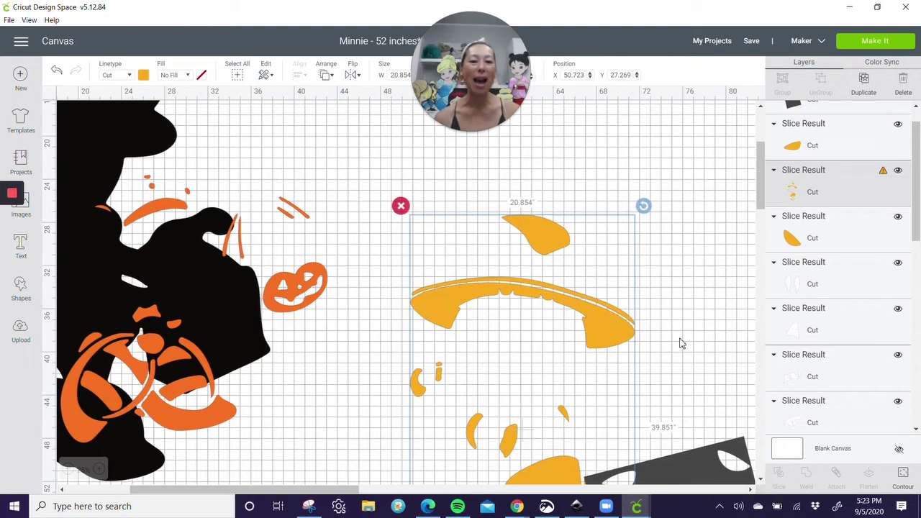
left_click_drag(701, 464, 504, 155)
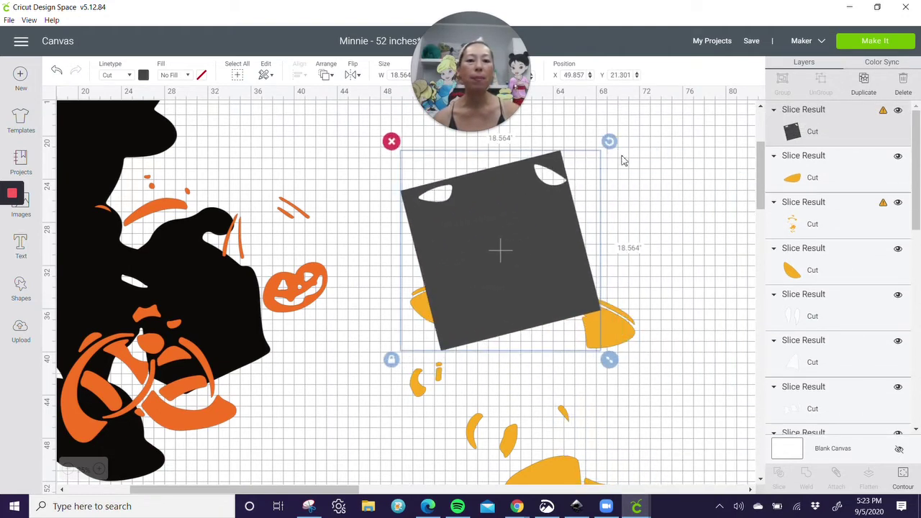
left_click(604, 179)
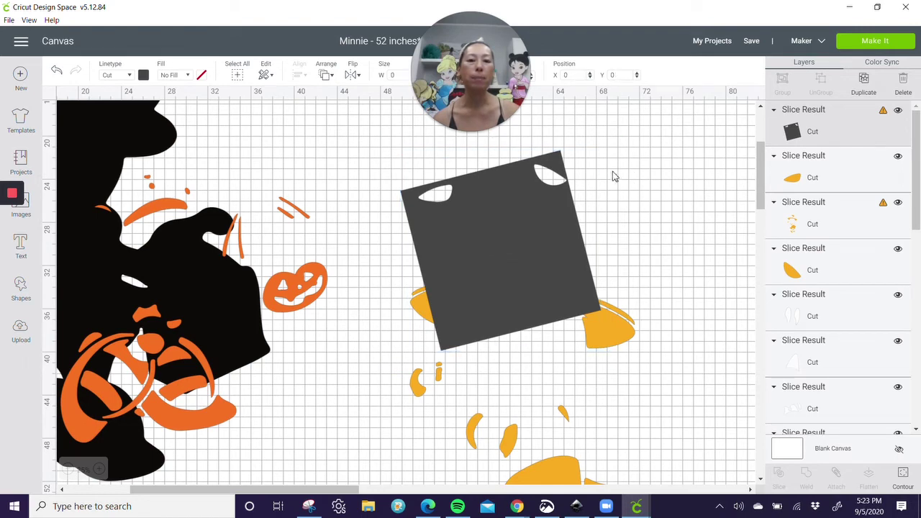
left_click(543, 200)
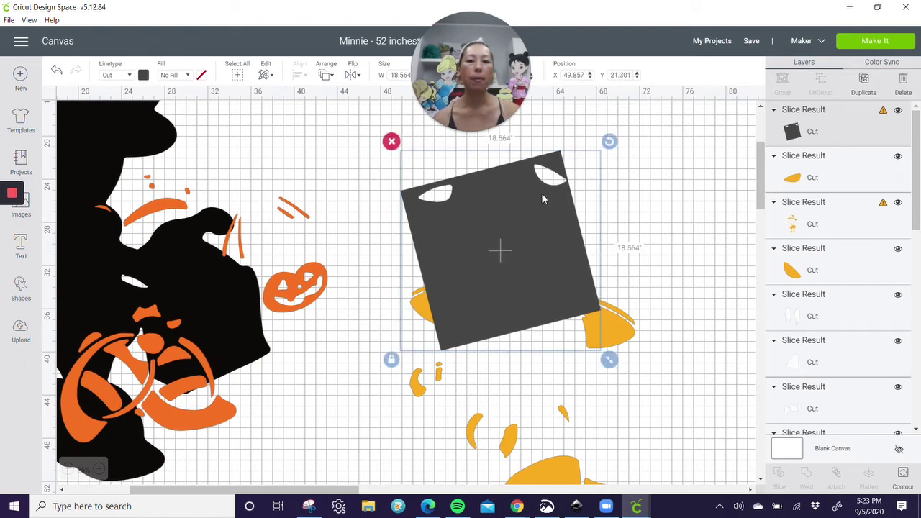
left_click_drag(609, 142, 525, 207)
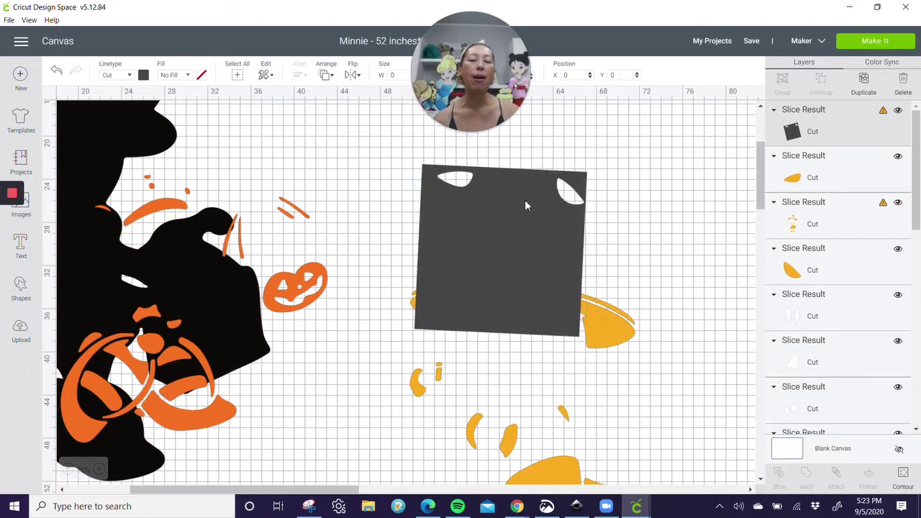
Step: Unlock the square's proportions, stretch it to about 25 × 18.4 in, and position it over the yellow hat top and brim
left_click(527, 325)
left_click(406, 348)
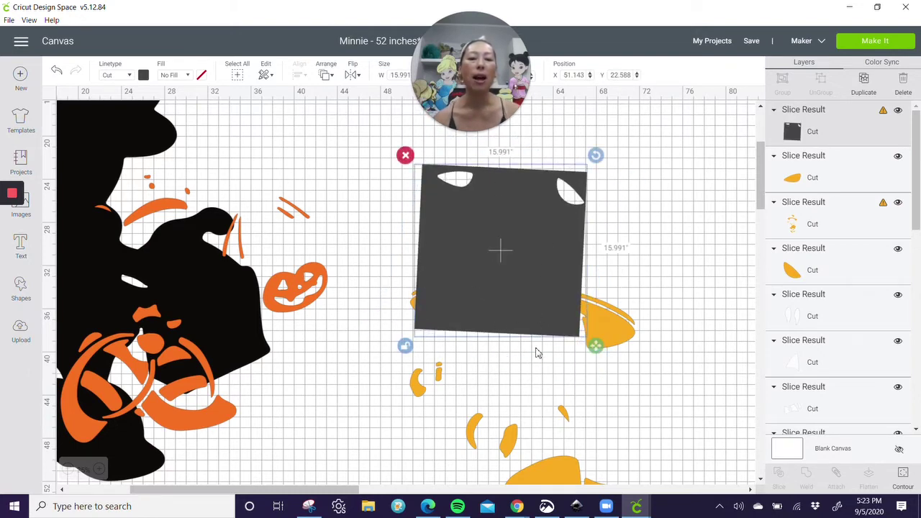
left_click_drag(597, 345, 694, 373)
left_click_drag(611, 319, 578, 315)
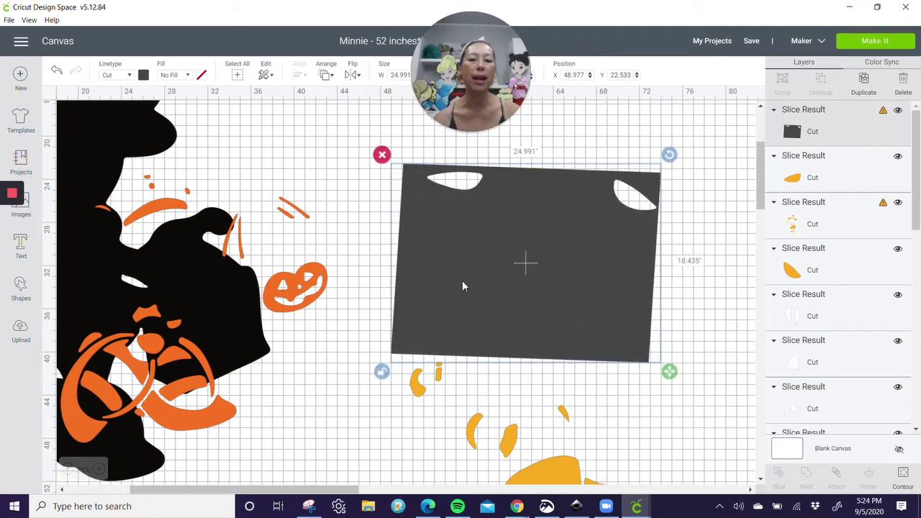
Step: Slice the yellow layer with the dark grey rectangle to separate the hat pieces, and pull the cut rectangle aside
left_click(702, 346)
left_click_drag(720, 292, 560, 330)
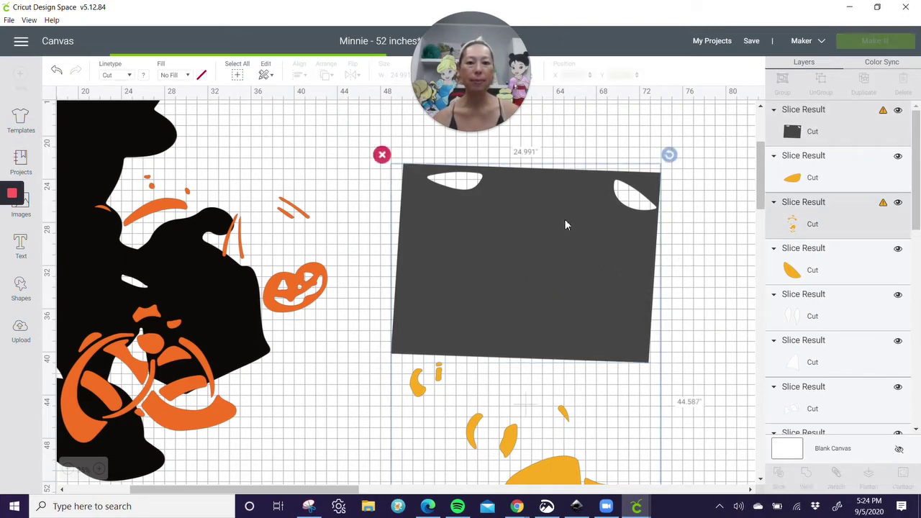
left_click_drag(564, 213, 482, 260)
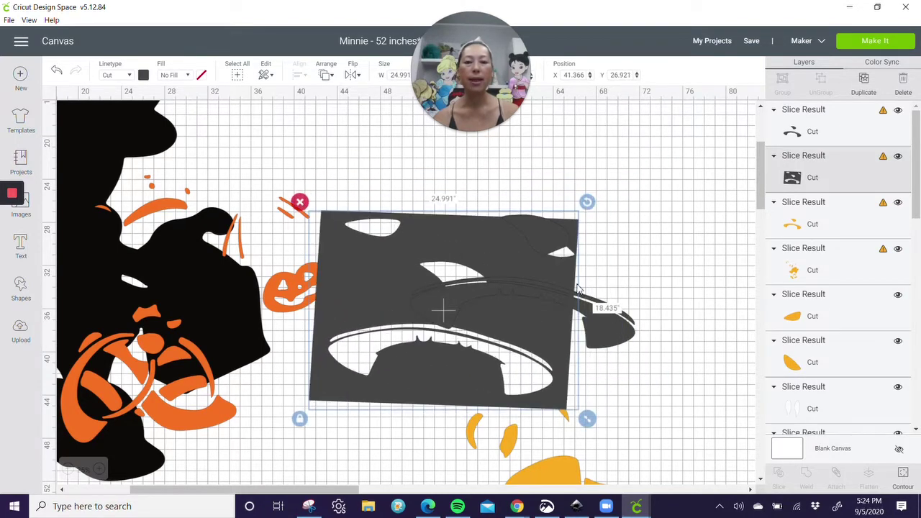
Step: Delete the cut rectangle and the dark grey hat copy, and move the yellow hat pieces to about X 55.5, Y 21.4
key("Delete")
left_click_drag(585, 308, 700, 246)
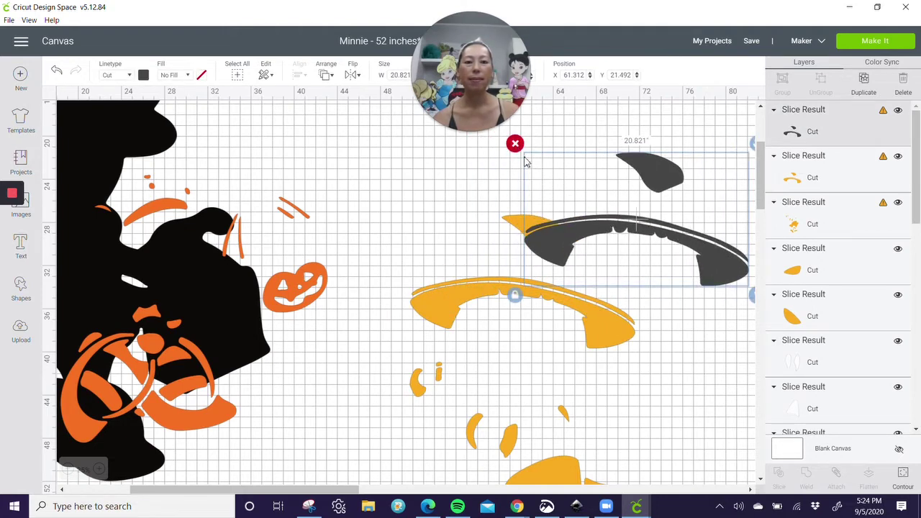
left_click(515, 144)
left_click_drag(554, 246, 606, 183)
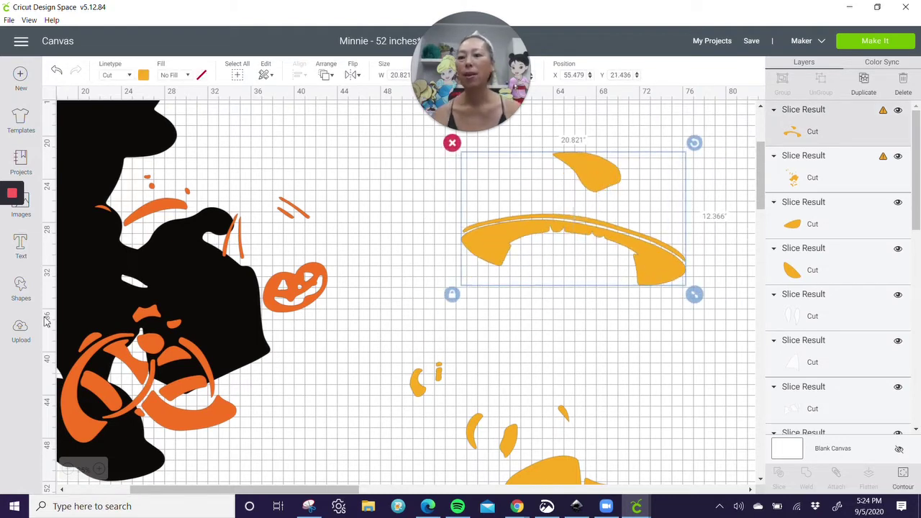
Step: Add a square shape above the yellow hat pieces, and shift those pieces to about X 50.5, Y 27.7
left_click(30, 295)
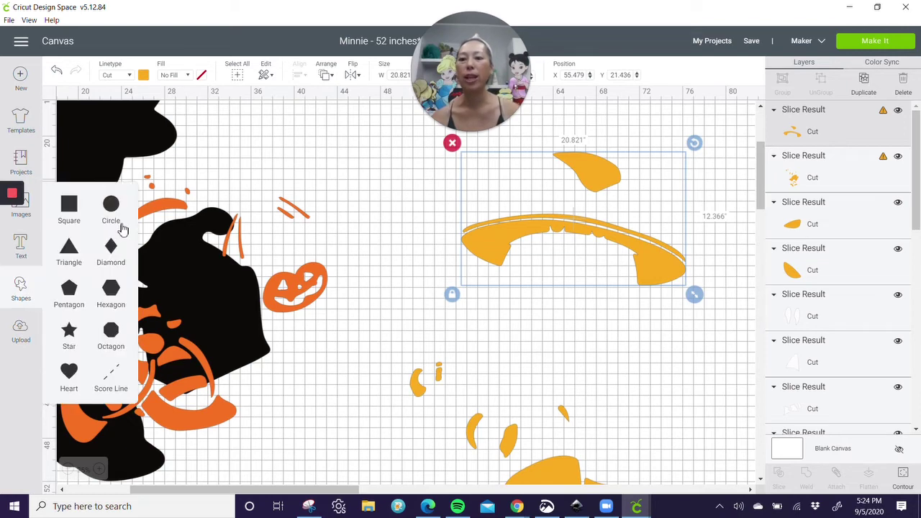
key("Escape")
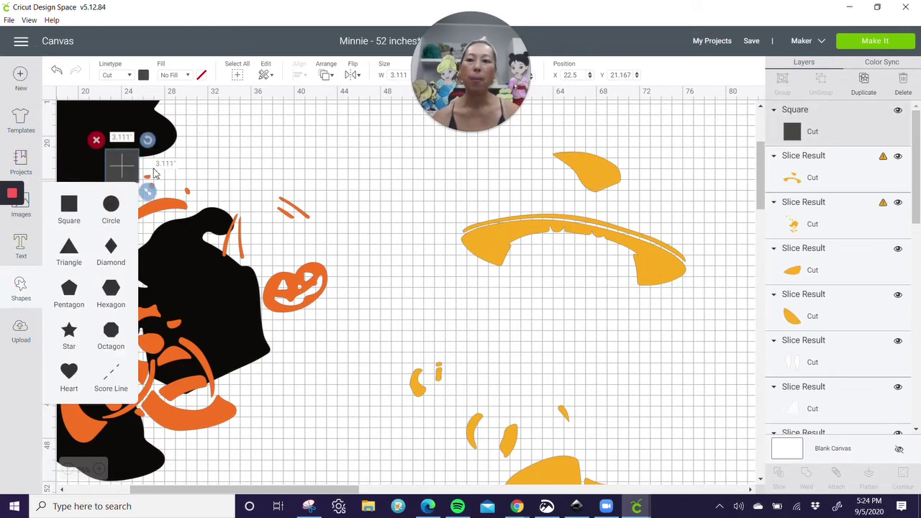
left_click_drag(130, 171, 537, 147)
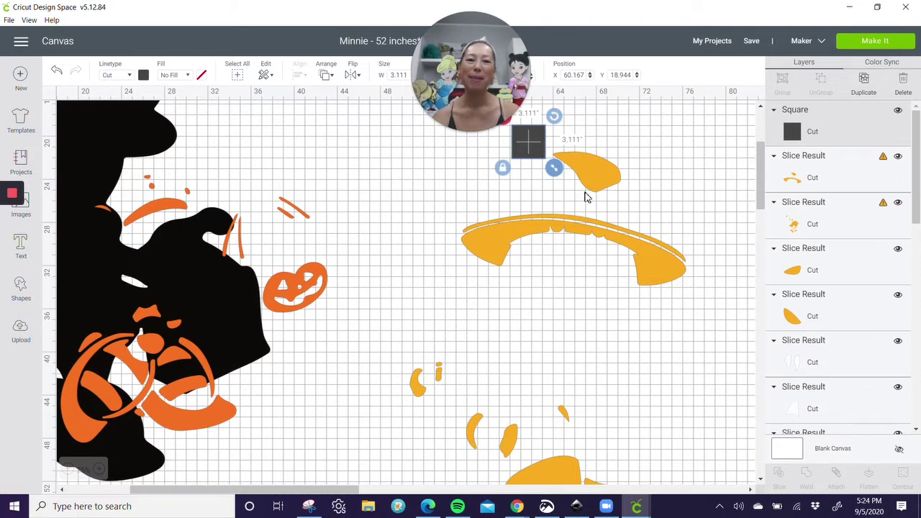
left_click(623, 238)
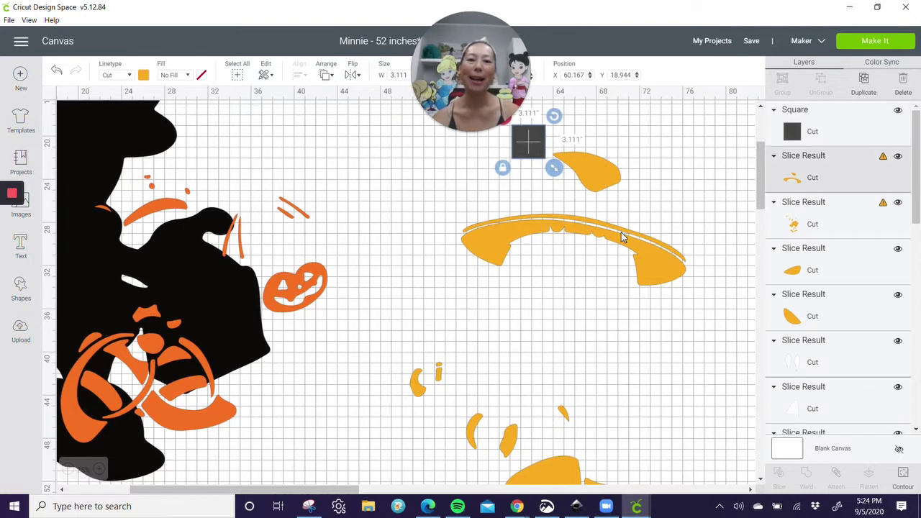
left_click_drag(593, 182, 536, 269)
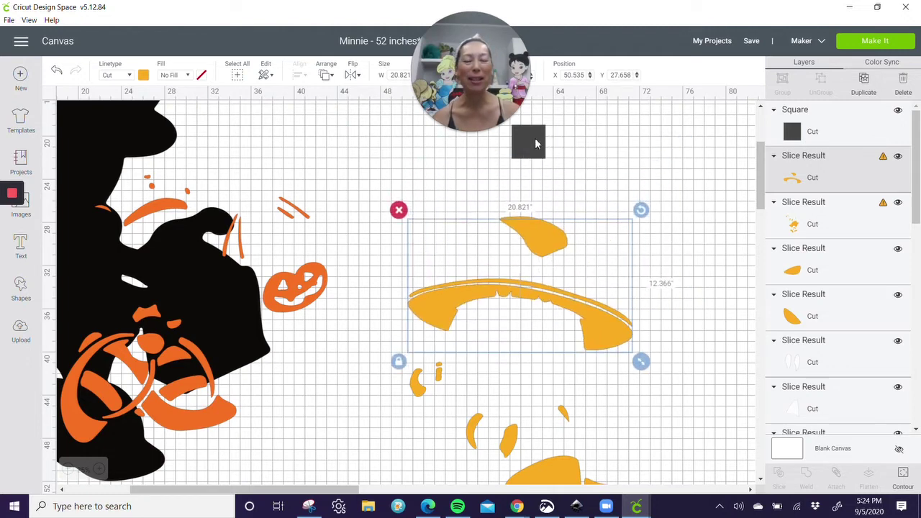
Step: Enlarge the new square to about 10.6 in and position it over the small yellow hat-top piece, clear of the brim
left_click(535, 143)
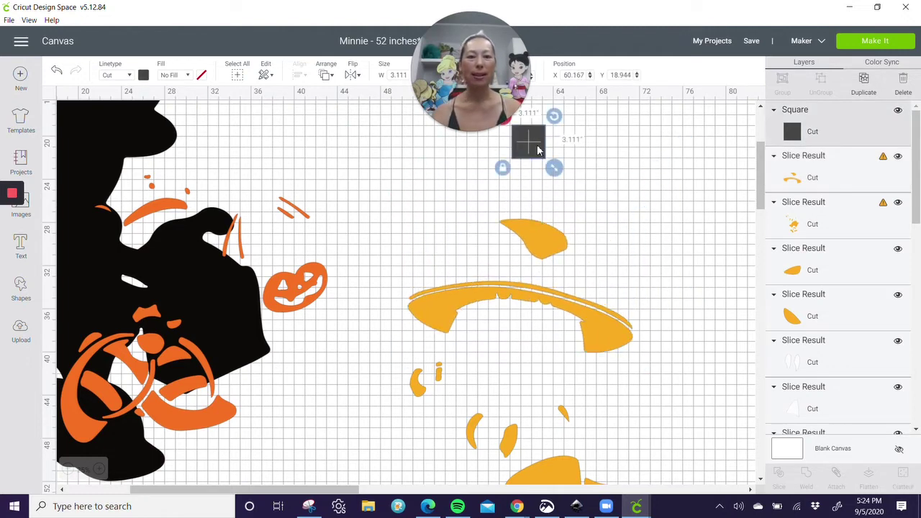
left_click_drag(553, 170, 636, 249)
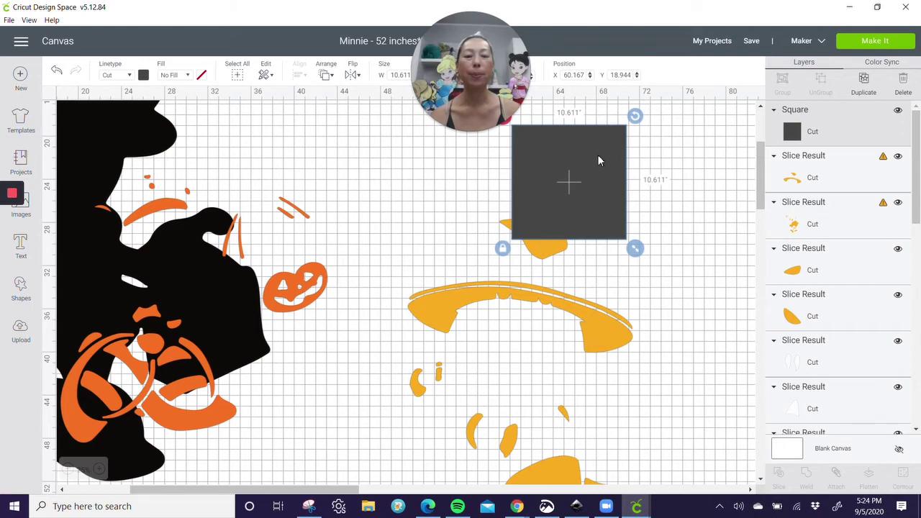
left_click_drag(598, 159, 580, 195)
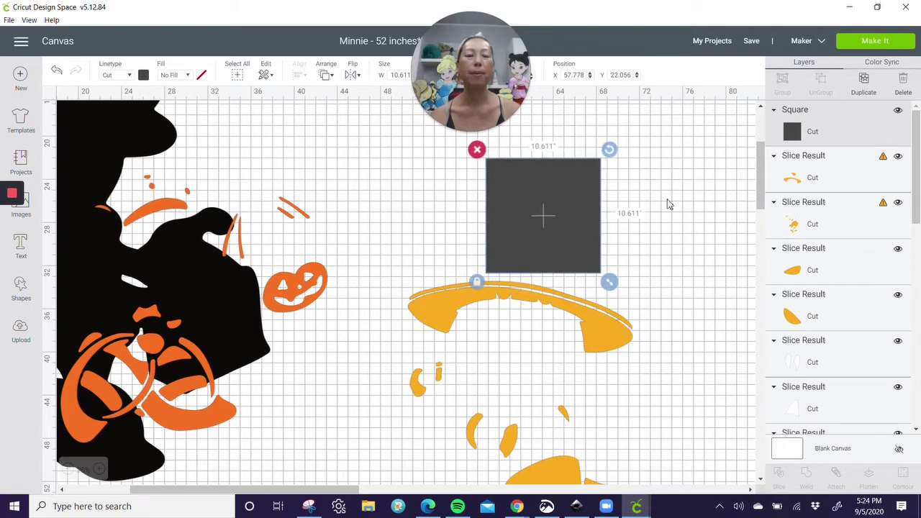
Step: Slice the yellow hat pieces with the square to separate the hat top from the brim, and pull the cut square aside
left_click(710, 229)
left_click_drag(709, 225, 531, 241)
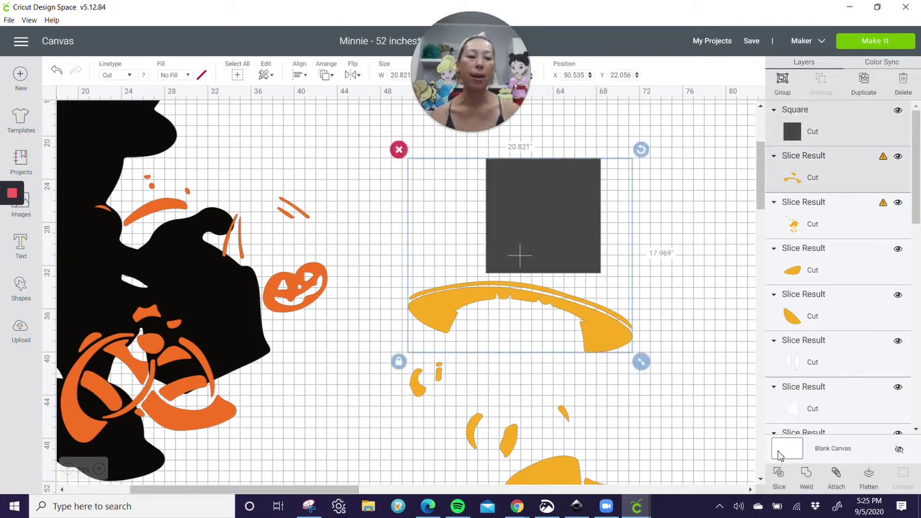
left_click(778, 475)
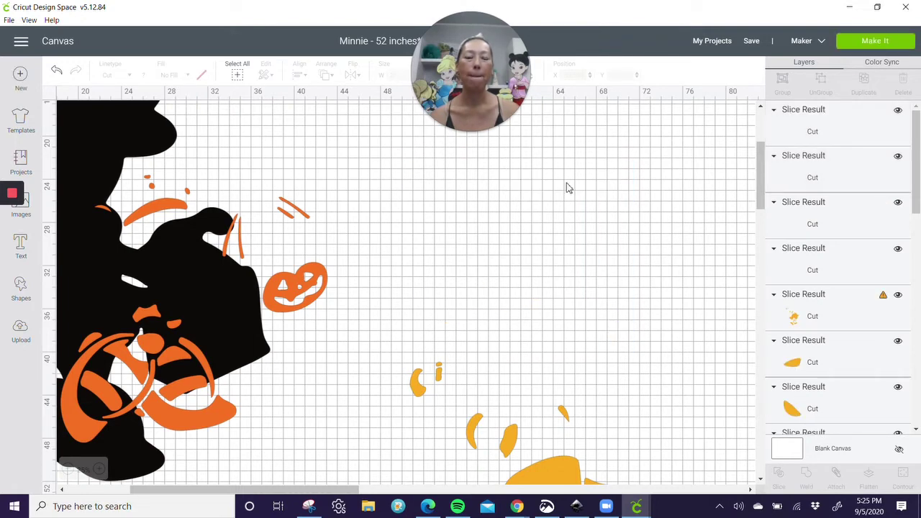
left_click_drag(586, 189, 658, 190)
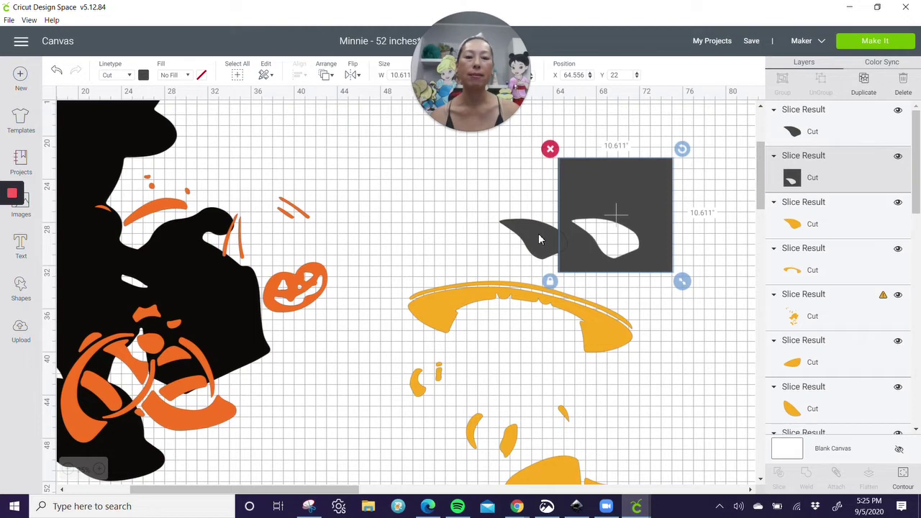
Step: Delete the cut square and the dark grey hat-top copy, and move the yellow hat-top piece to about X 78, Y 32.2
key("Delete")
left_click_drag(544, 232, 634, 185)
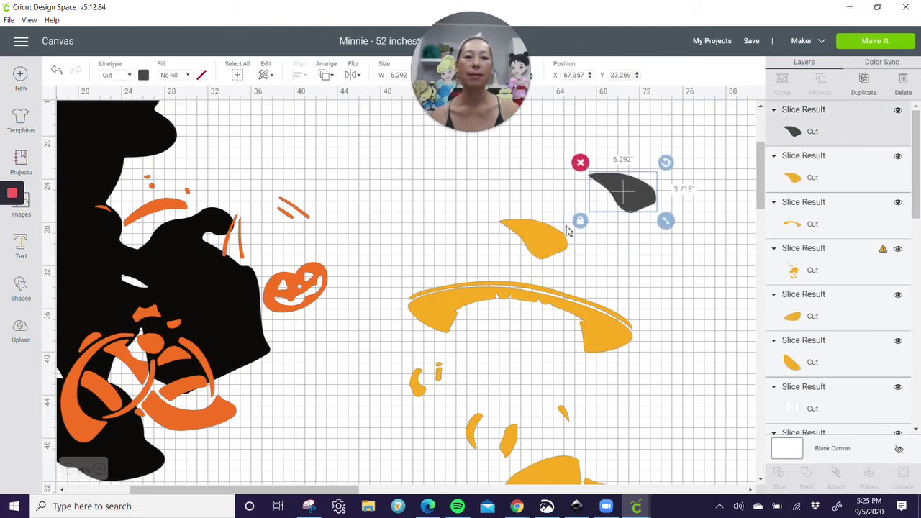
left_click(581, 164)
left_click_drag(549, 246, 811, 295)
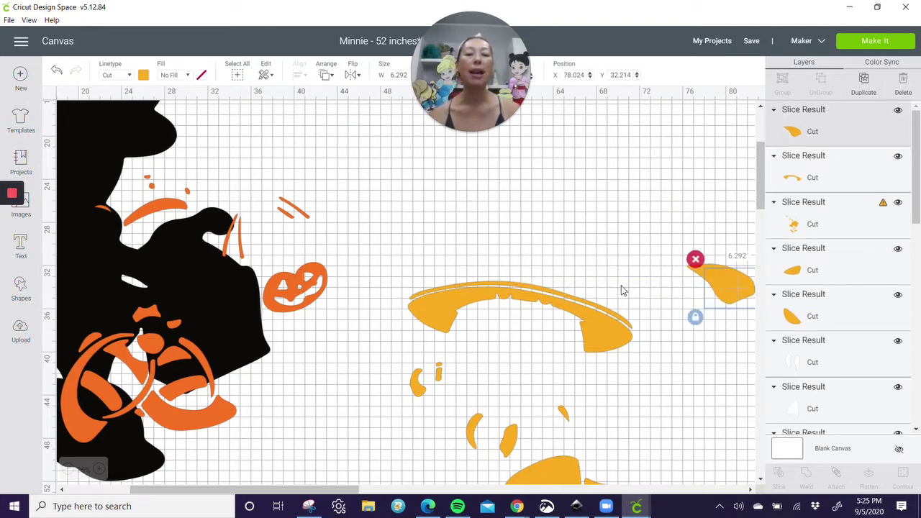
Step: Move the yellow hat brim up into the empty canvas area at about X 50.9, Y 20.3
left_click(601, 321)
scroll(601, 320, "down", 3)
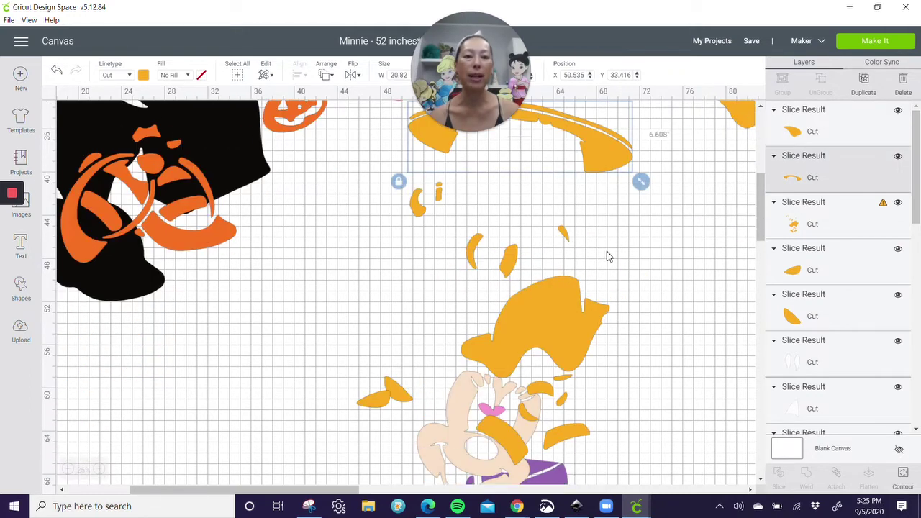
scroll(609, 255, "up", 3)
left_click_drag(609, 328, 631, 146)
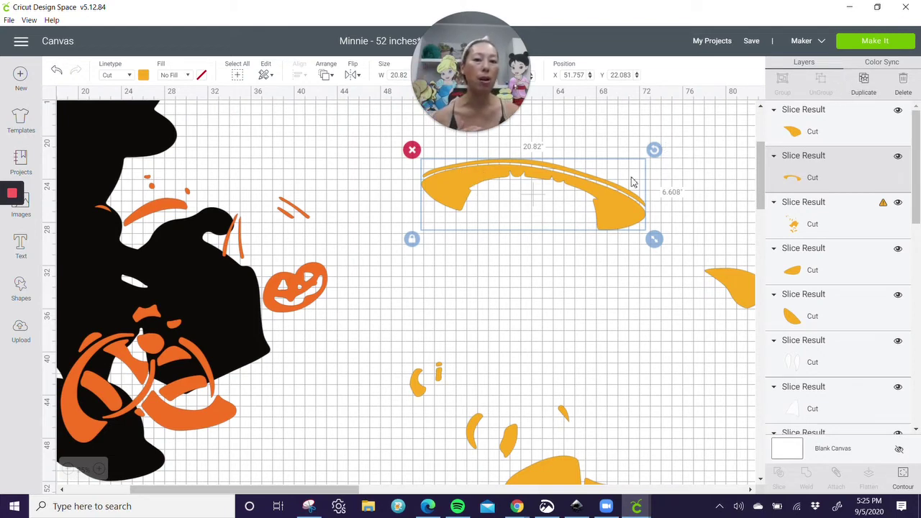
left_click_drag(617, 204, 608, 185)
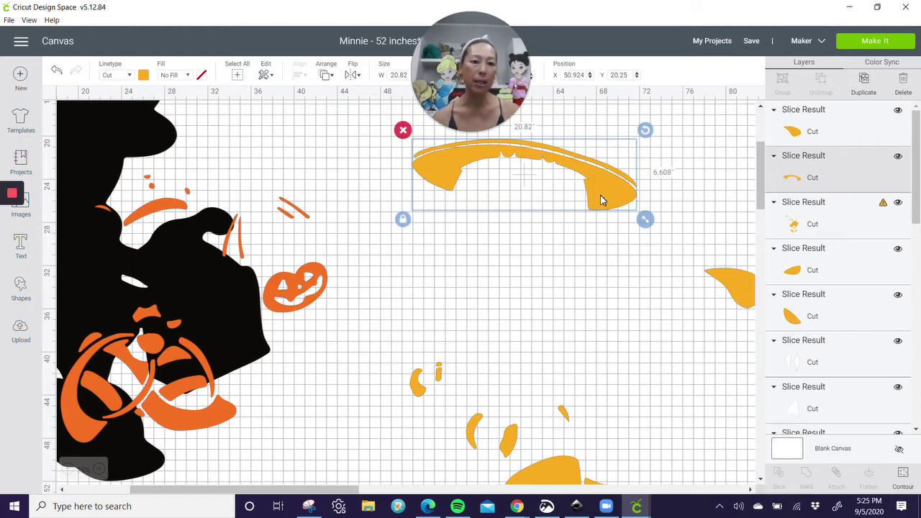
Step: Copy and paste the yellow hat brim, and place the duplicate below the original at about X 49.2, Y 27.4
key("Escape")
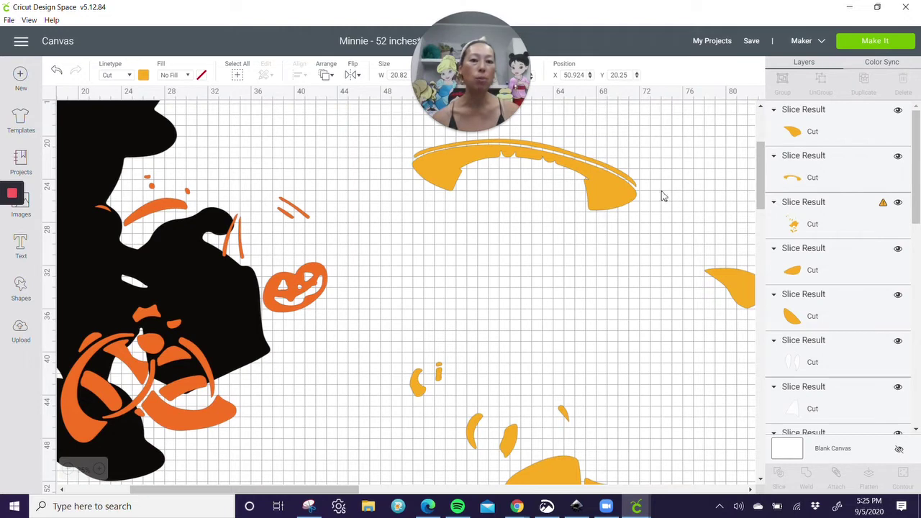
left_click(628, 201)
key("ctrl+c")
key("ctrl+v")
left_click_drag(627, 201, 602, 272)
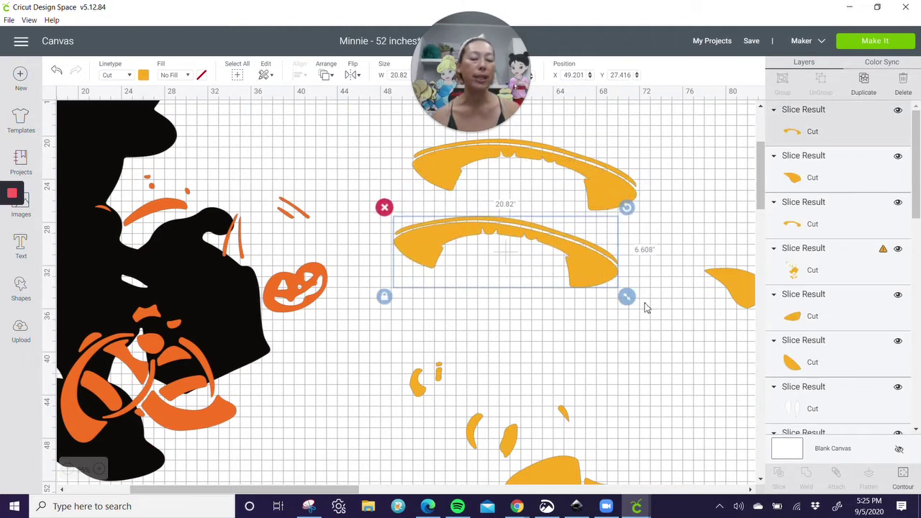
Step: Hide the thin arc contour on the duplicate brim, and move the duplicate to about X 49.8, Y 29.3
left_click(903, 477)
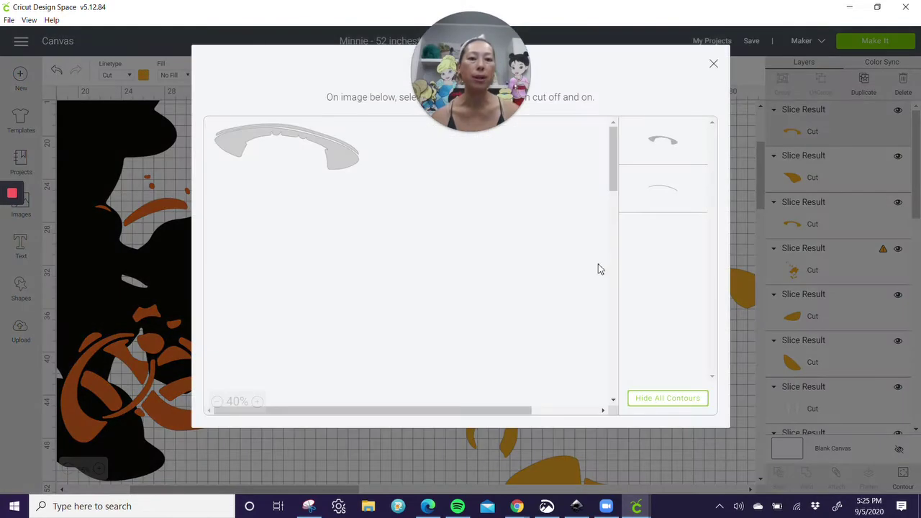
left_click(681, 187)
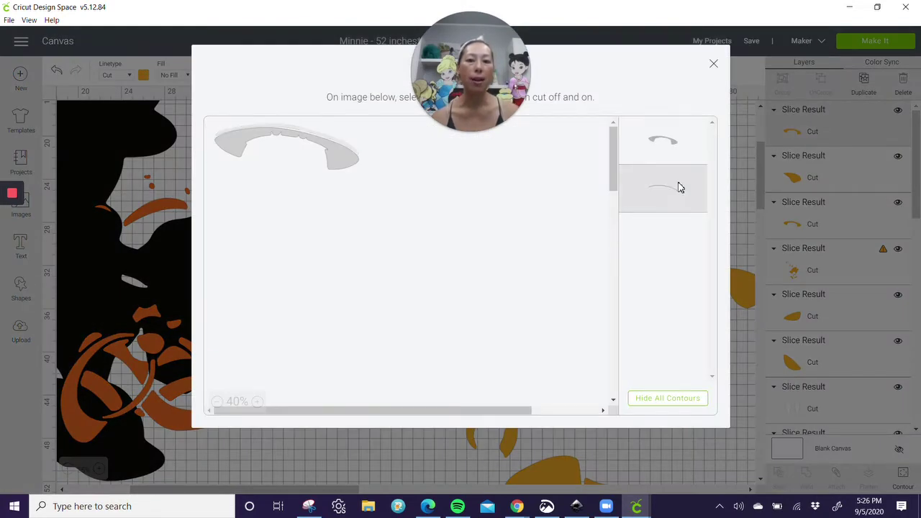
left_click(714, 64)
left_click_drag(556, 242, 561, 283)
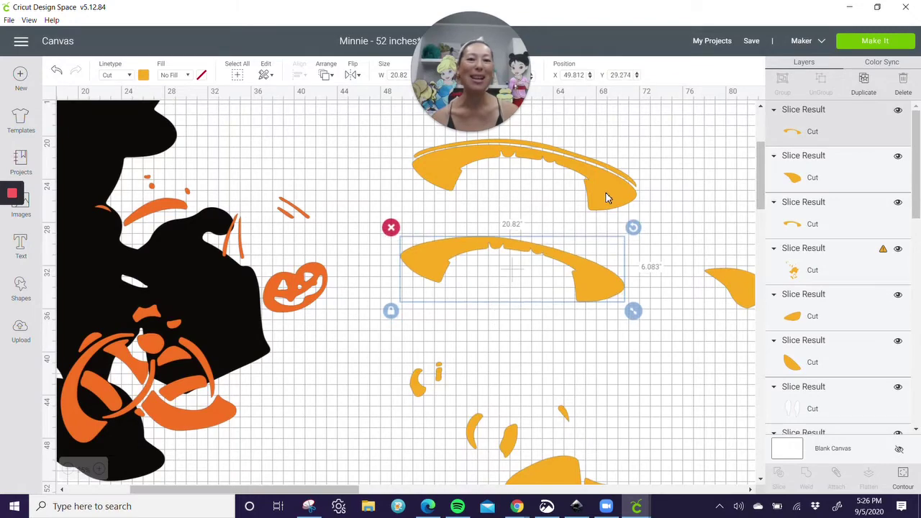
Step: Hide the thick brim contour on the original to keep only its thin arc, and move the arc to about X 51.2, Y 21.4
left_click(608, 193)
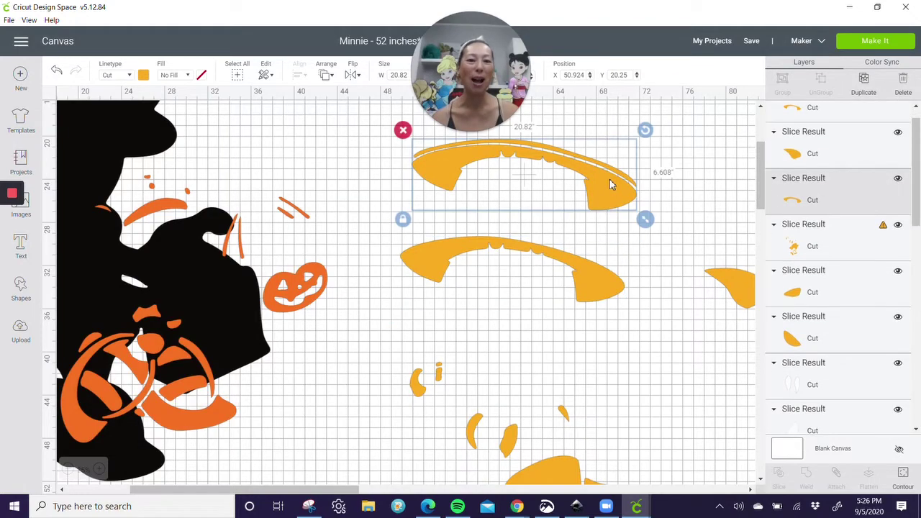
left_click(904, 475)
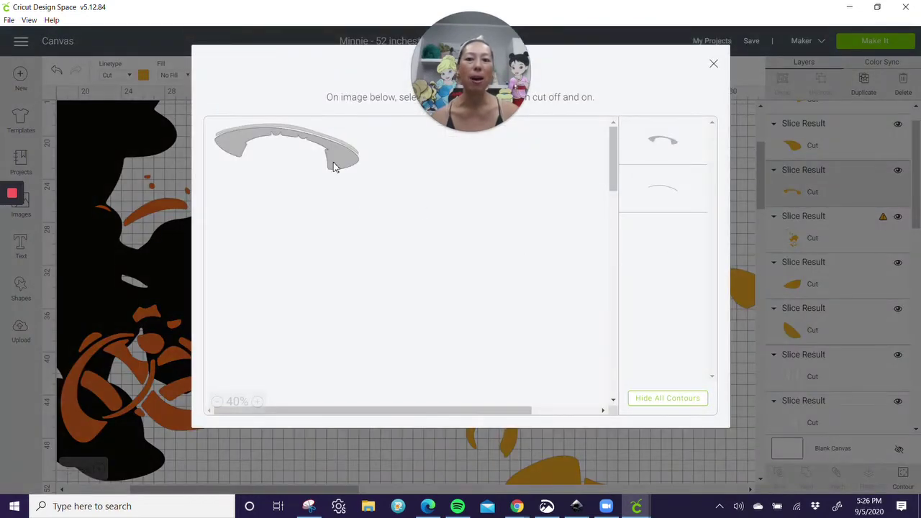
left_click(713, 64)
mouse_move(566, 155)
left_mouse_down()
mouse_move(545, 211)
mouse_move(567, 167)
left_mouse_up()
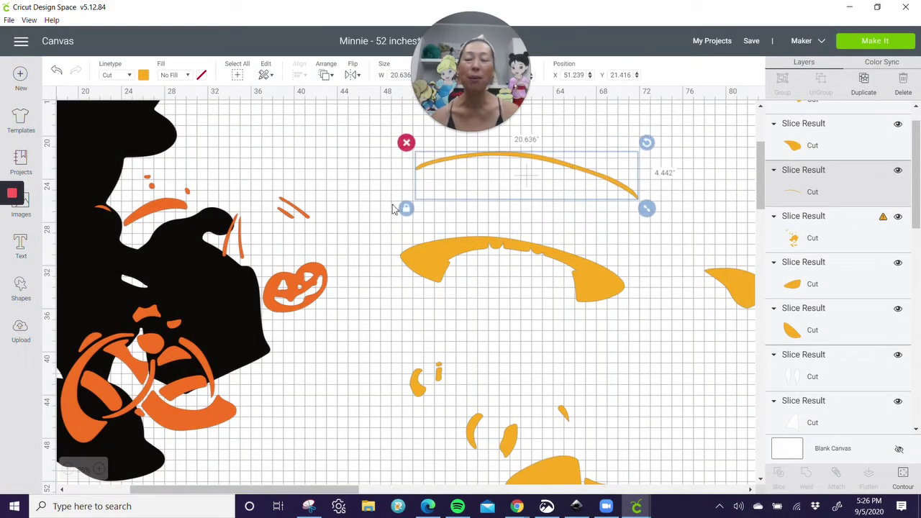
Step: Add a square, enlarge it to about 14.8 inches, and tilt it slightly counterclockwise over the left end of the thick yellow brim
left_click(37, 298)
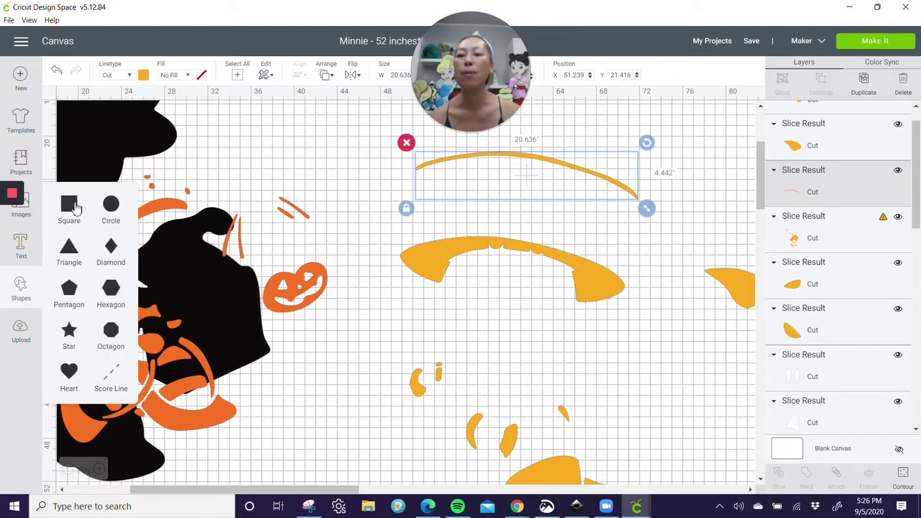
left_click(75, 210)
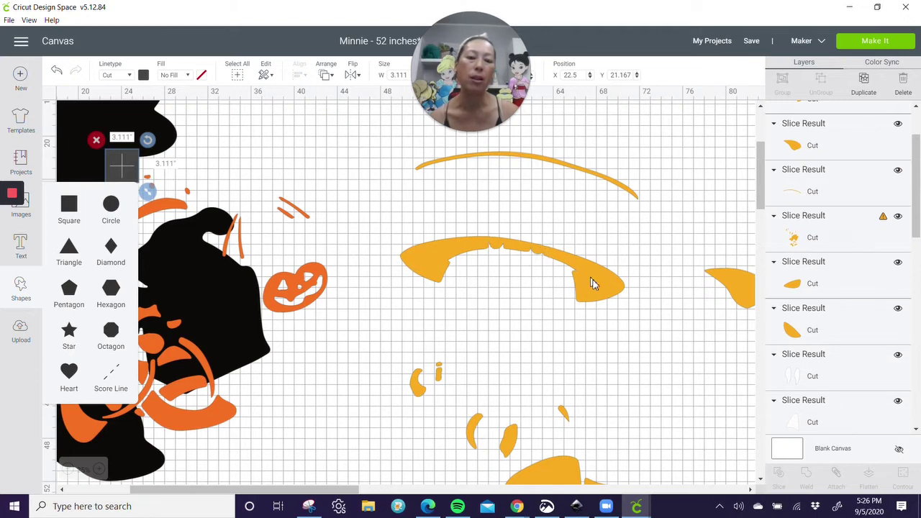
left_click_drag(170, 165, 516, 339)
left_click_drag(442, 266, 406, 244)
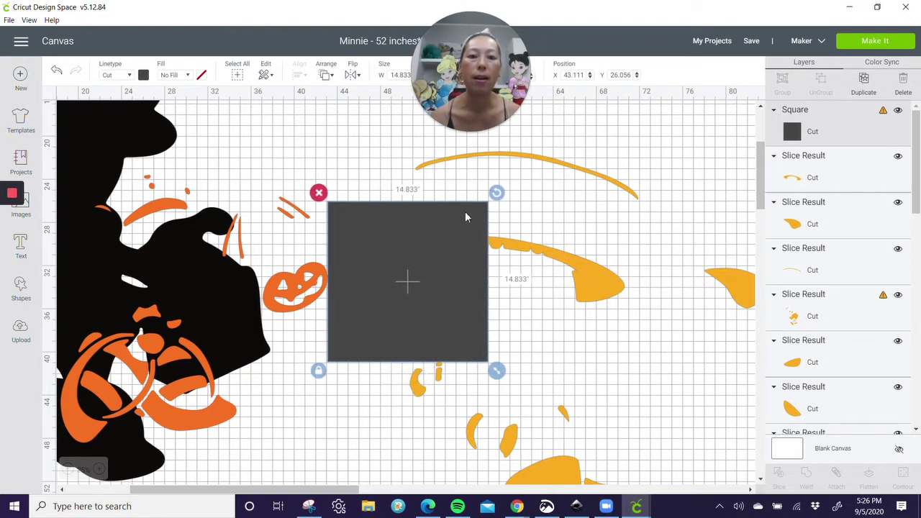
left_click_drag(496, 192, 487, 187)
left_click_drag(458, 272, 464, 268)
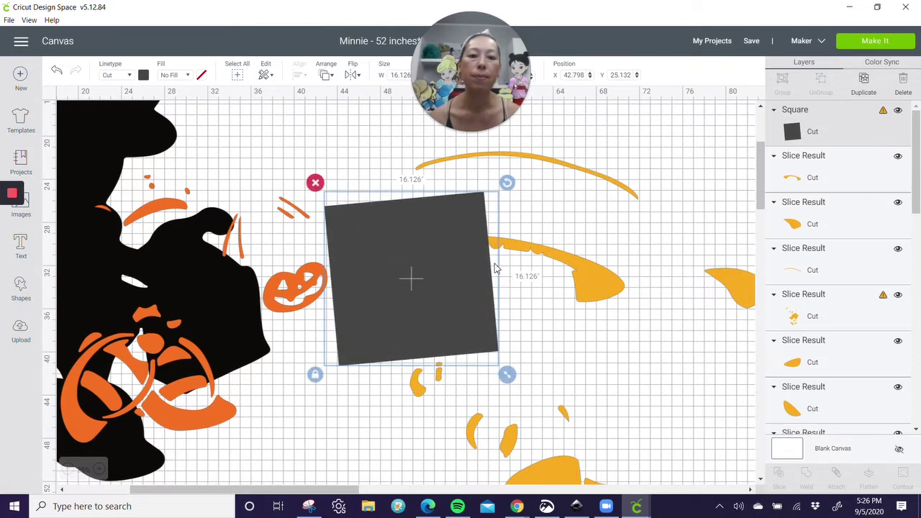
Step: Slice the thick brim with the tilted square, and move the leftover square to about X 64.7, Y 25.5
left_click(592, 330)
left_click_drag(661, 321, 482, 254)
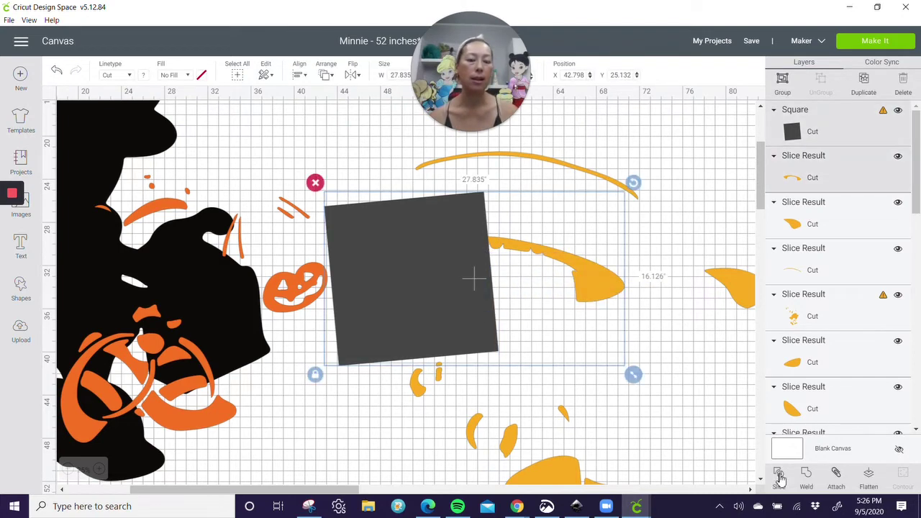
left_click(781, 479)
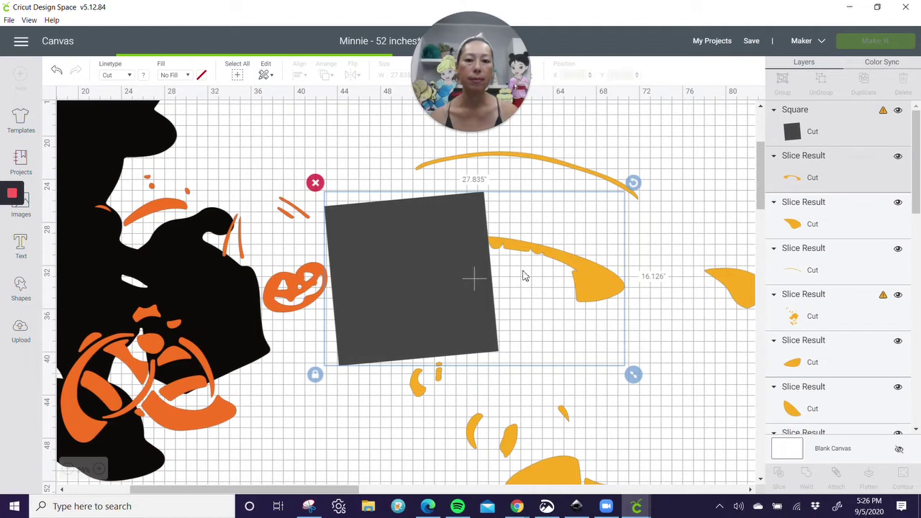
left_click_drag(358, 233, 595, 232)
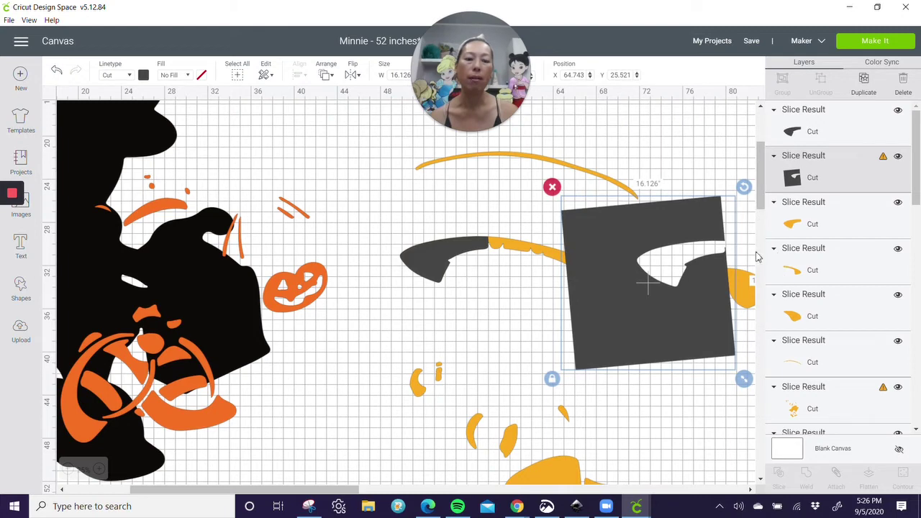
Step: Tilt the leftover square slightly clockwise and position it over the right end of the thick brim
left_click(659, 215)
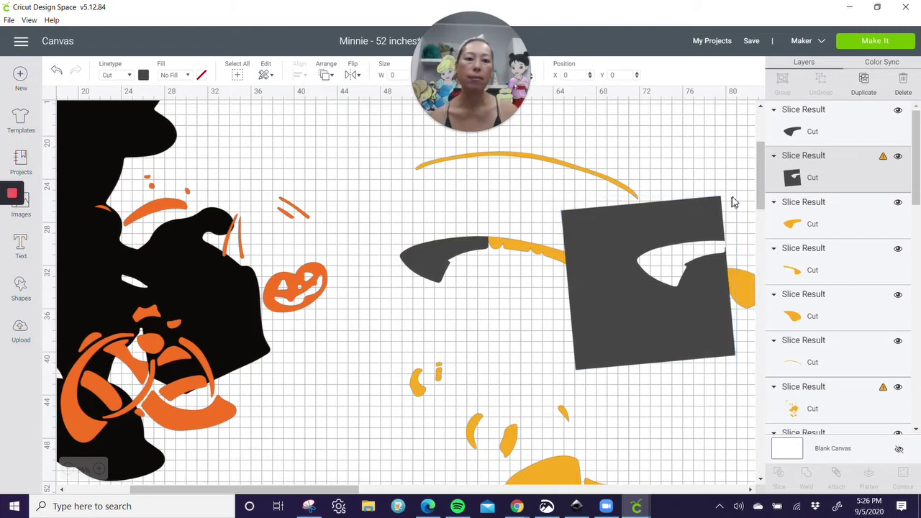
left_click(677, 219)
left_click_drag(746, 189, 753, 216)
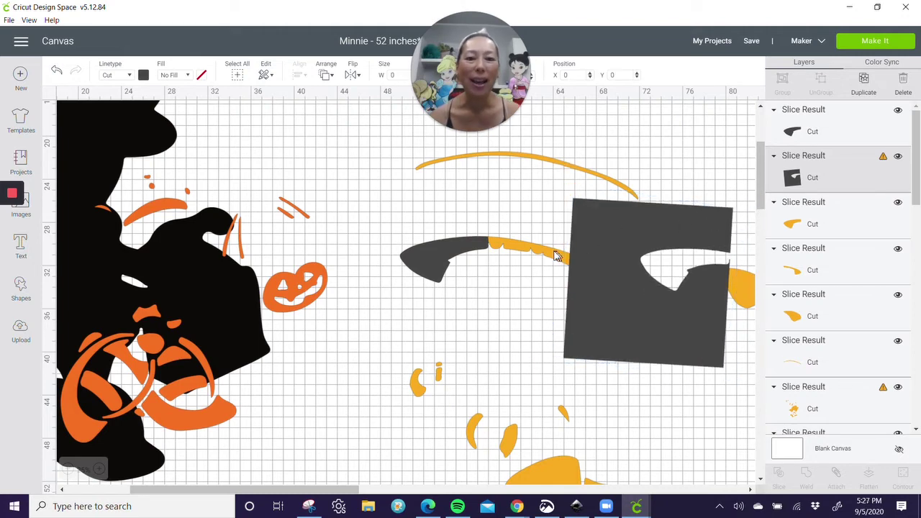
left_click(580, 252)
left_click_drag(598, 290, 568, 284)
left_click(679, 268)
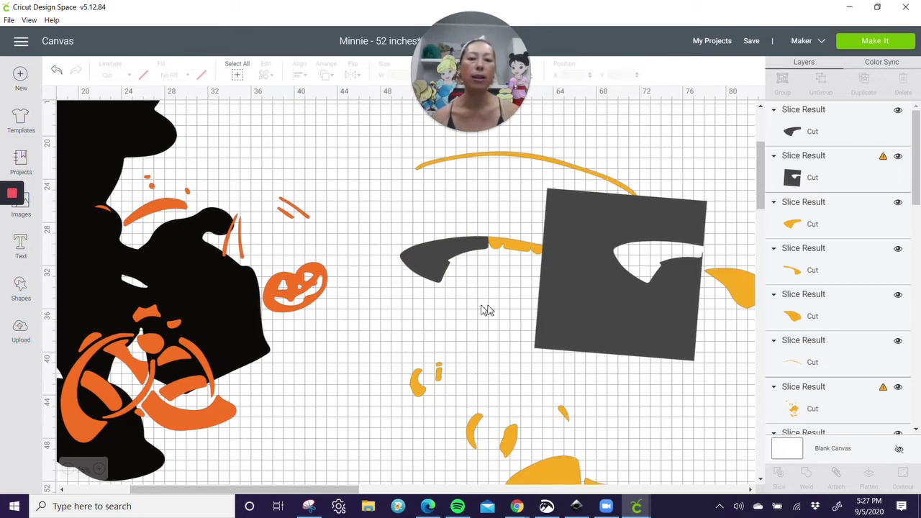
Step: Move the nearby yellow piece clear to about X 77.3, Y 19.2, and slice the brim's remaining section with the tilted square
left_click(739, 288)
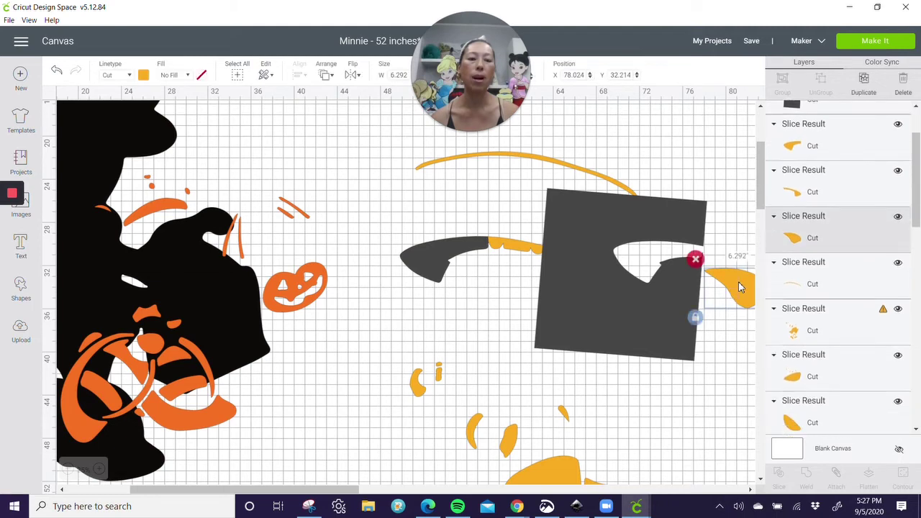
left_click_drag(739, 288, 735, 147)
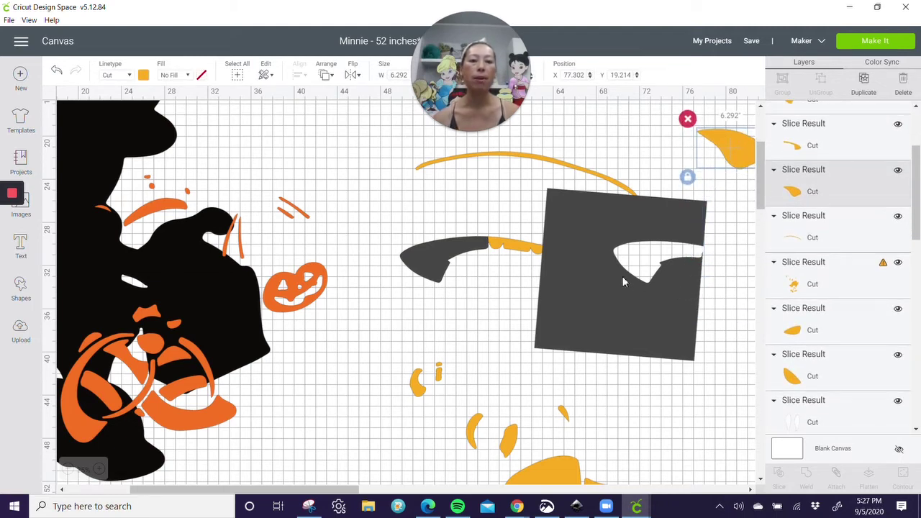
left_click(740, 351)
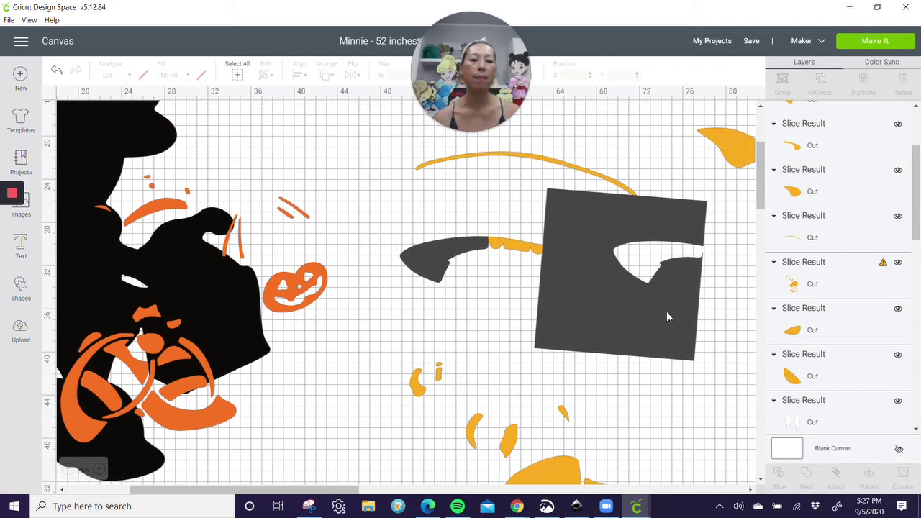
left_click_drag(731, 315, 558, 242)
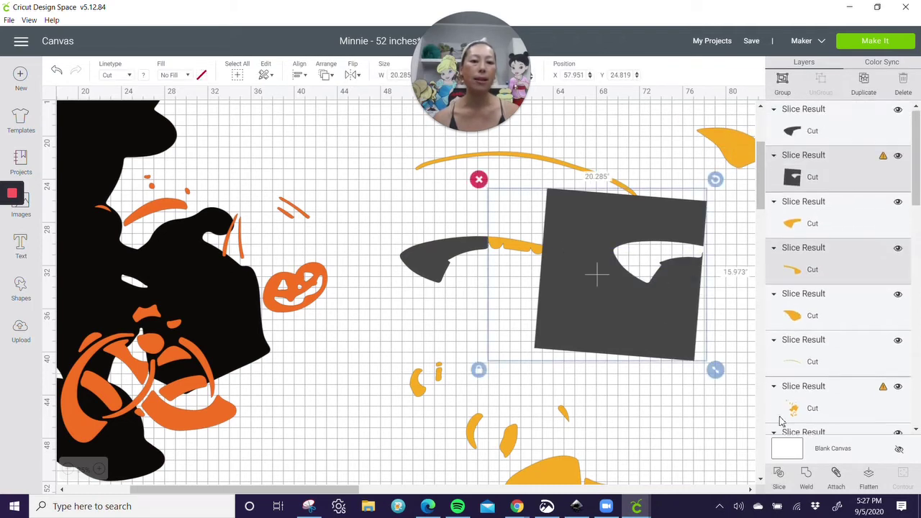
left_click(779, 475)
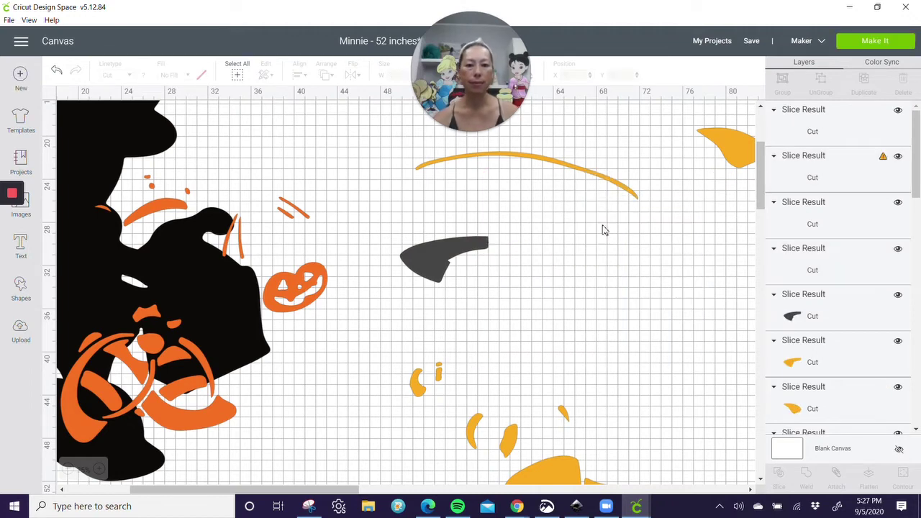
Step: Move the leftover square aside to about X 76.3, Y 27.0, and delete the dark cutout covering the brim's right end
left_click_drag(609, 231, 751, 249)
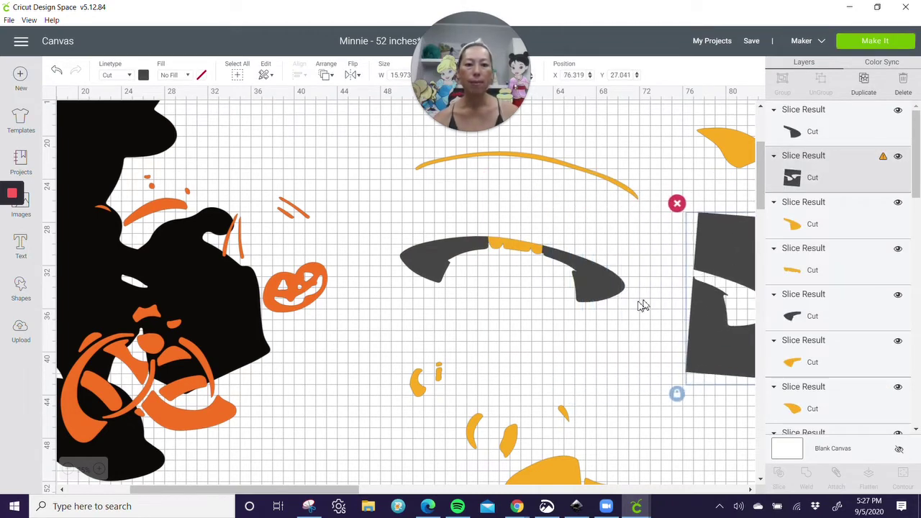
left_click(603, 290)
left_click_drag(553, 259, 501, 336)
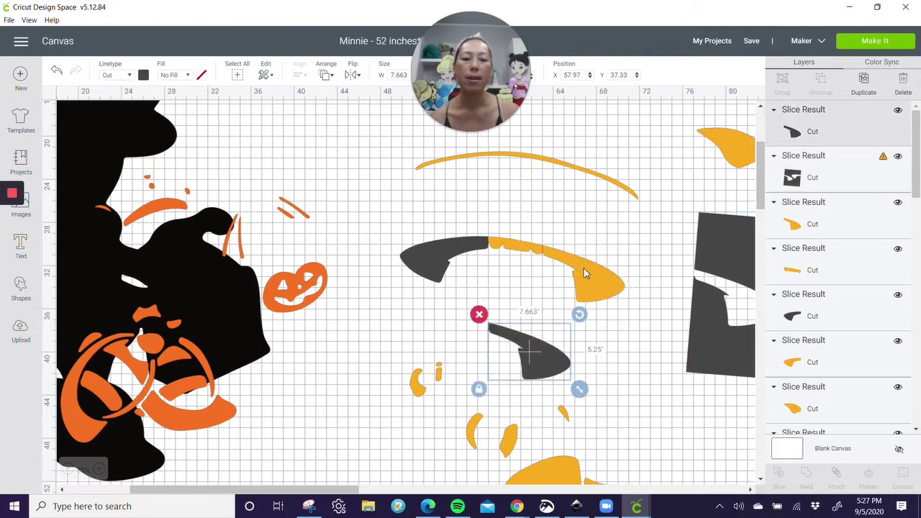
key("Delete")
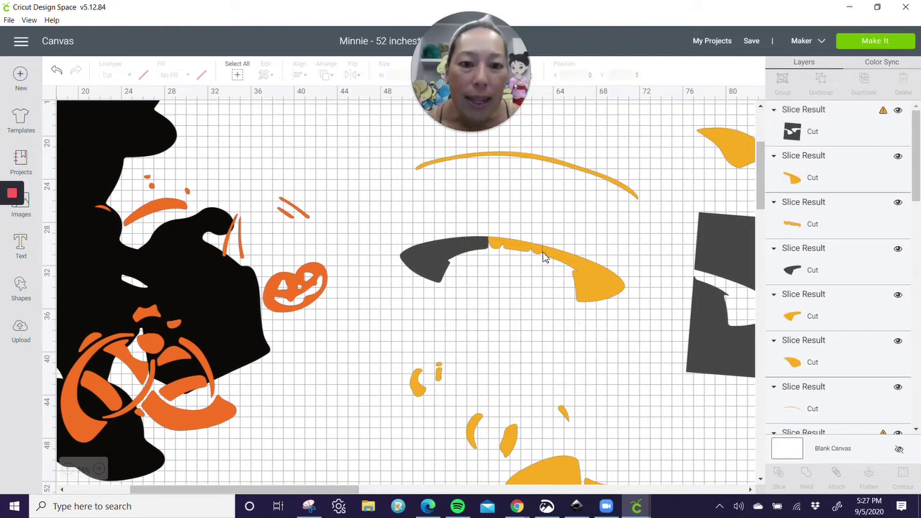
Step: Separate the yellow brim sections by moving the right one to about X 64.1, Y 30.3 and nudging the middle one slightly right
left_click(594, 269)
left_click_drag(595, 270, 606, 269)
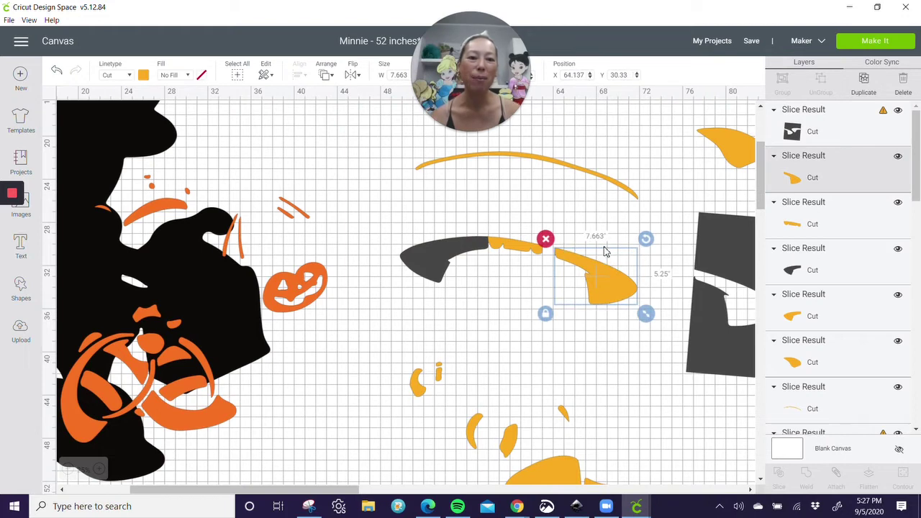
left_click(511, 248)
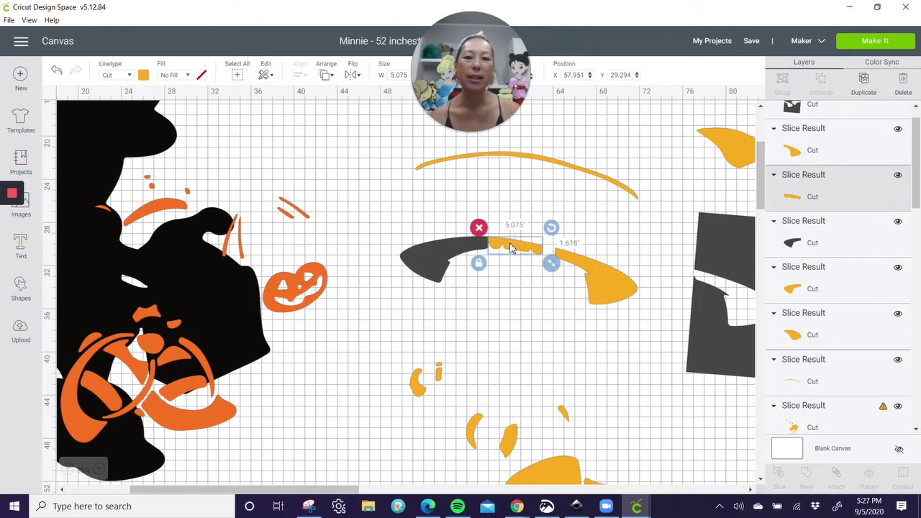
Step: Move the dark cutout off the brim's left end and delete it
left_click(452, 254)
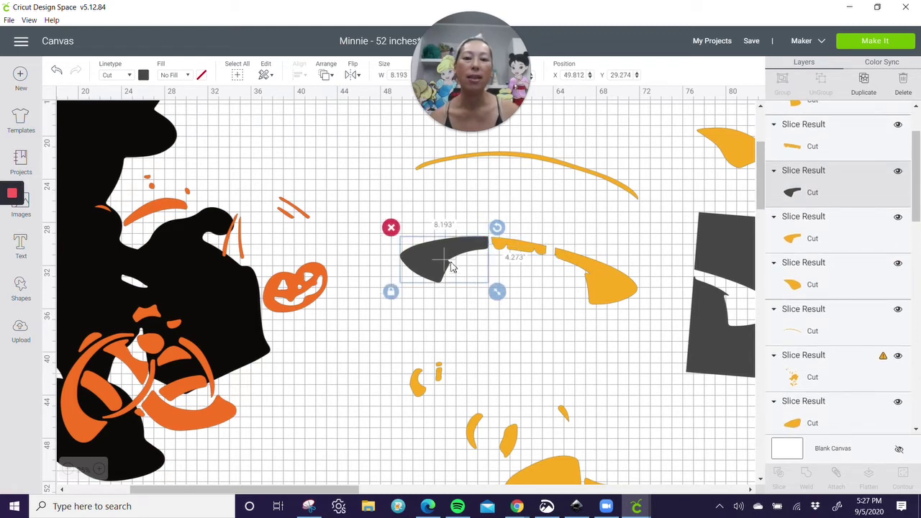
left_click_drag(451, 253, 465, 306)
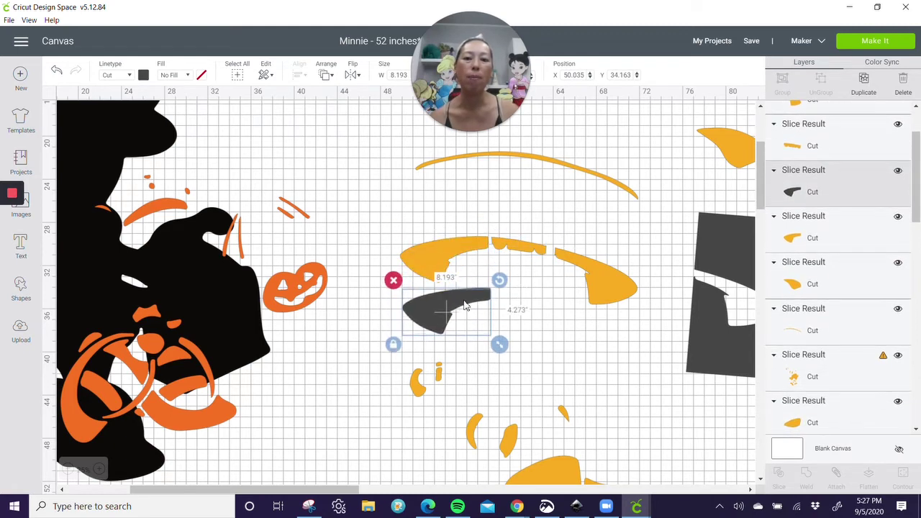
left_click(394, 283)
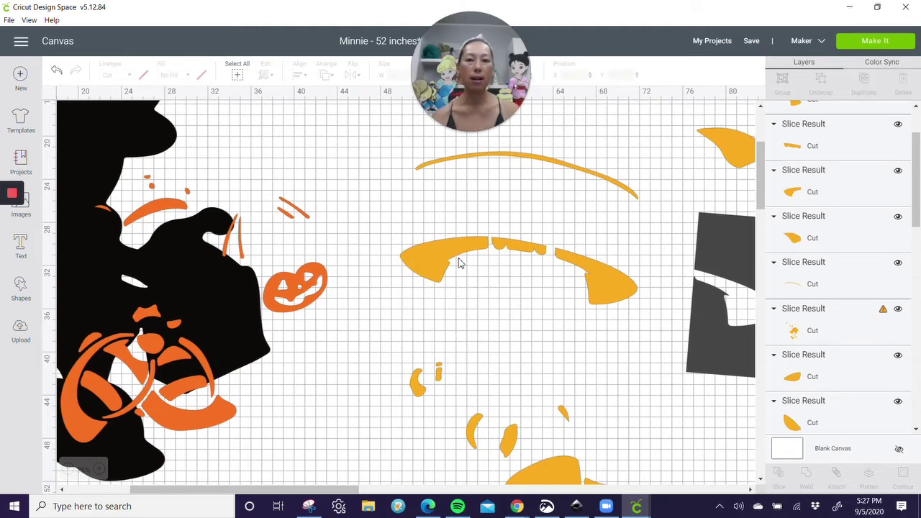
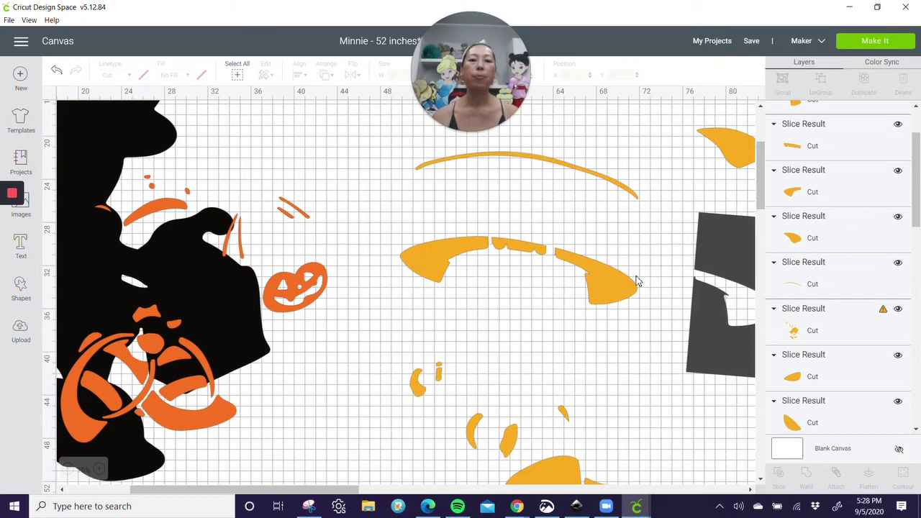
Step: Duplicate the three yellow brim sections together, and move the copies up to about X 53.3, Y 17.8
left_click_drag(617, 319, 428, 227)
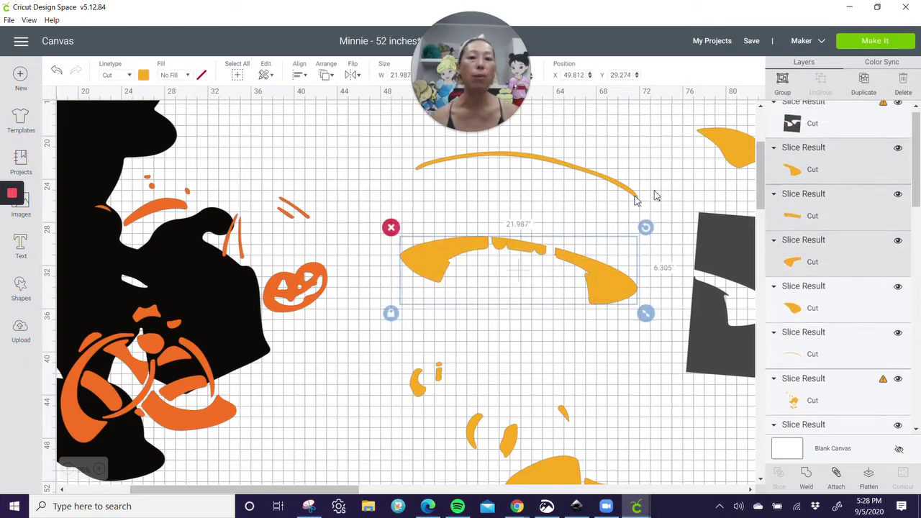
left_click(865, 84)
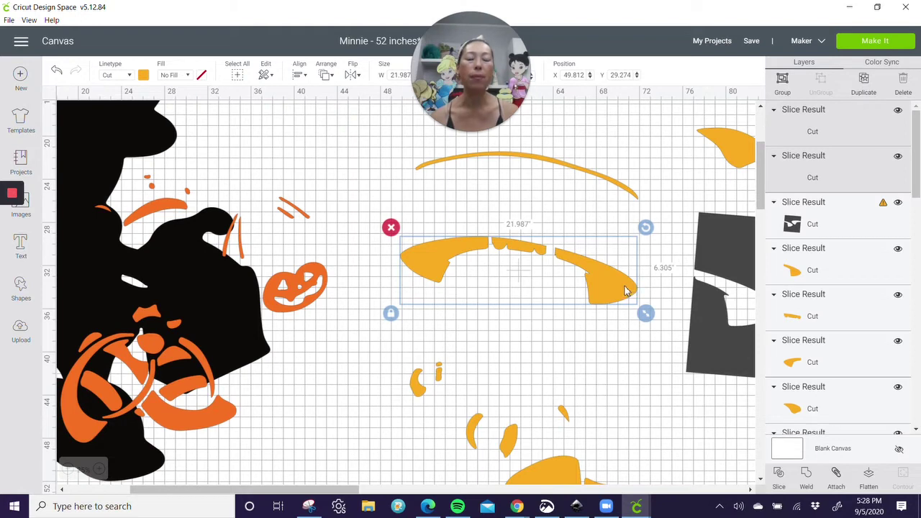
left_click_drag(625, 290, 657, 161)
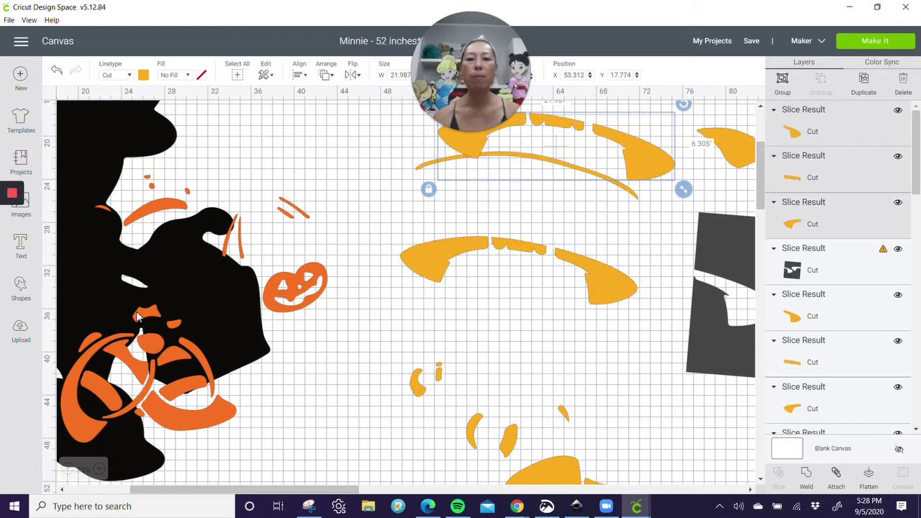
Step: Add a square at about X 45.1, Y 29.3 near the brim's left section, and set its width to 11.5 inches
left_click(38, 294)
left_click(71, 215)
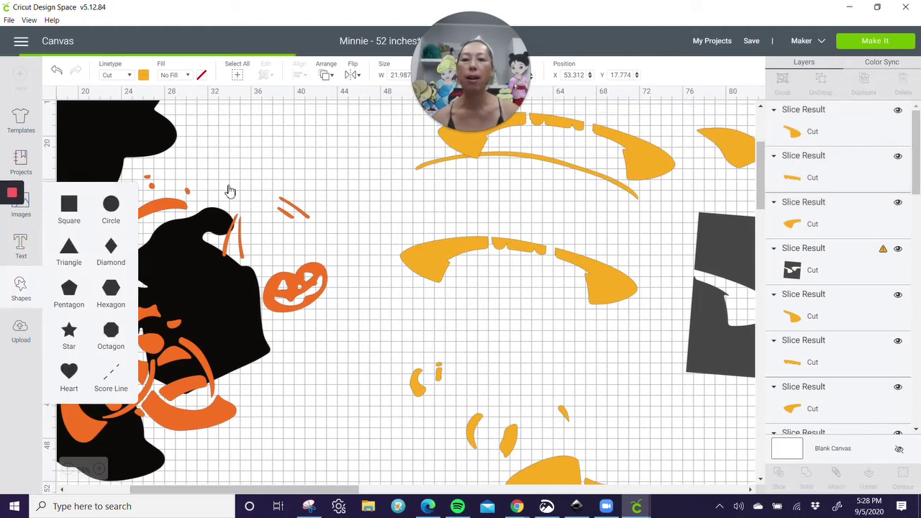
left_click_drag(139, 170, 379, 252)
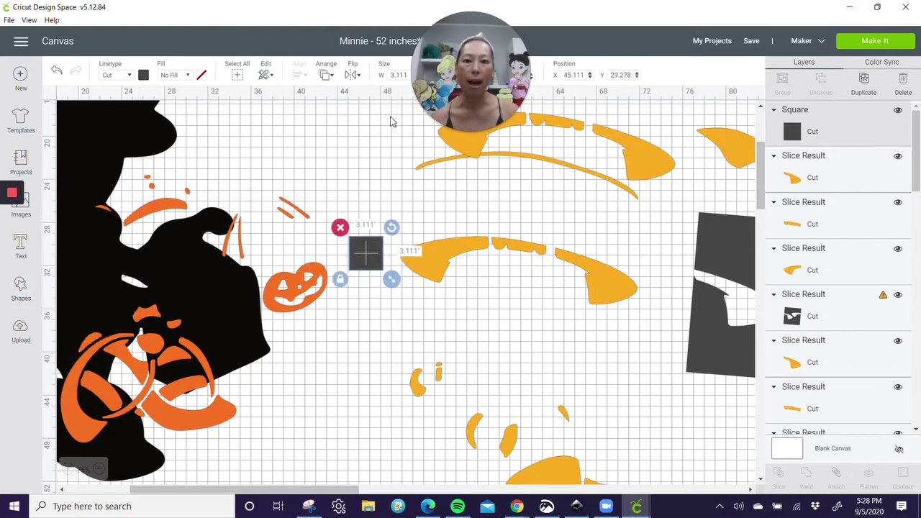
left_click(401, 76)
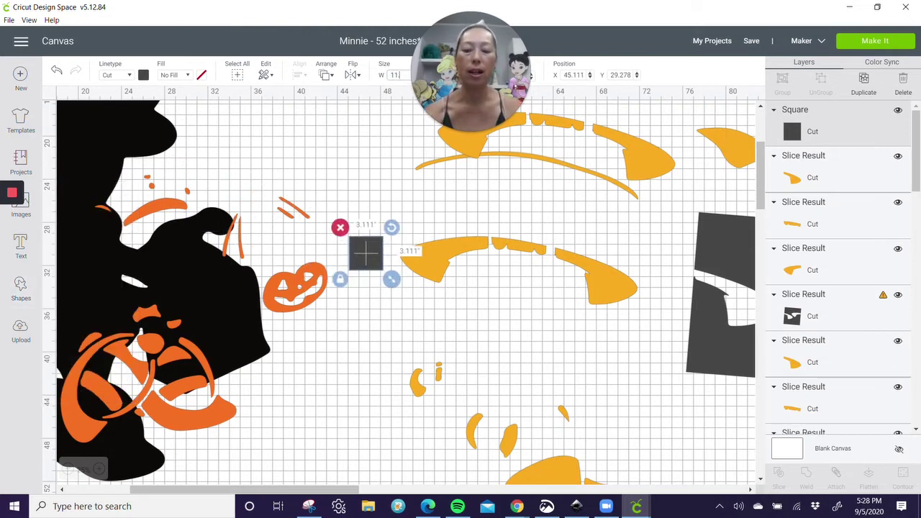
type("11.5")
key("Return")
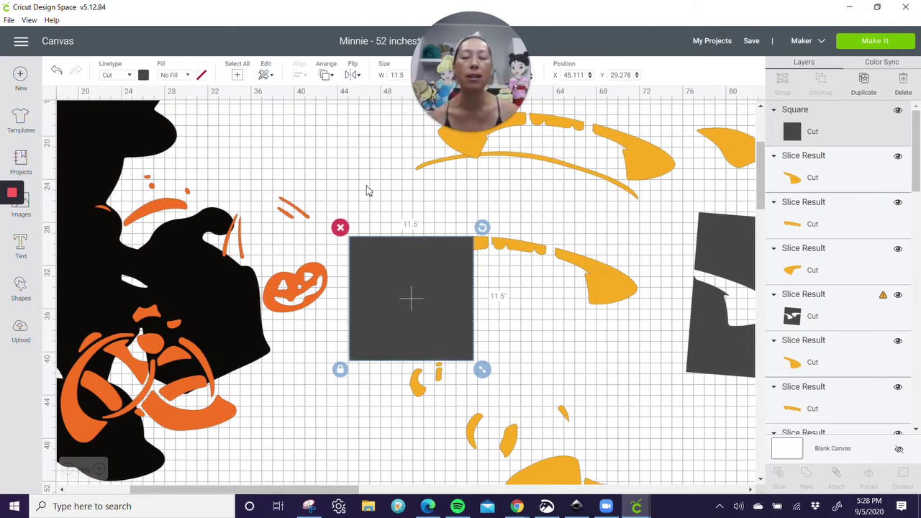
Step: Send the 11.5-inch square to the back, color it white, and select the left brim section in front of it
left_click(326, 75)
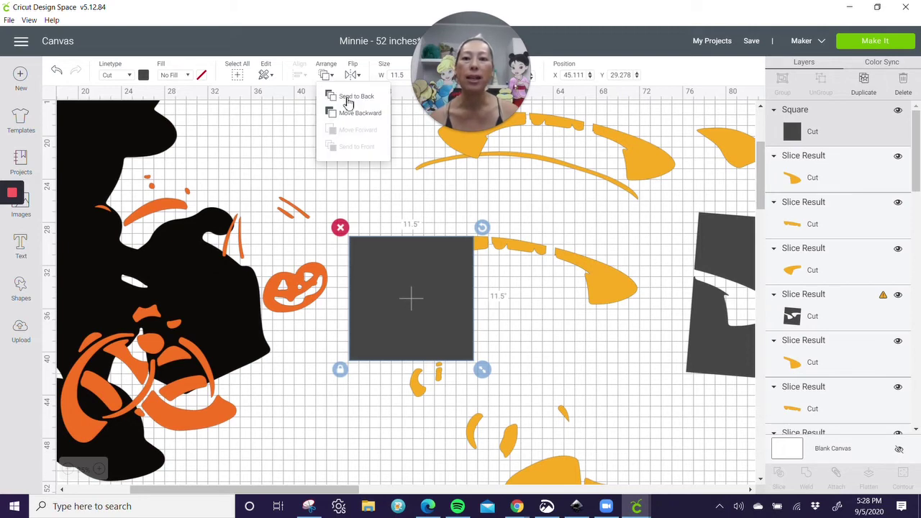
left_click(347, 100)
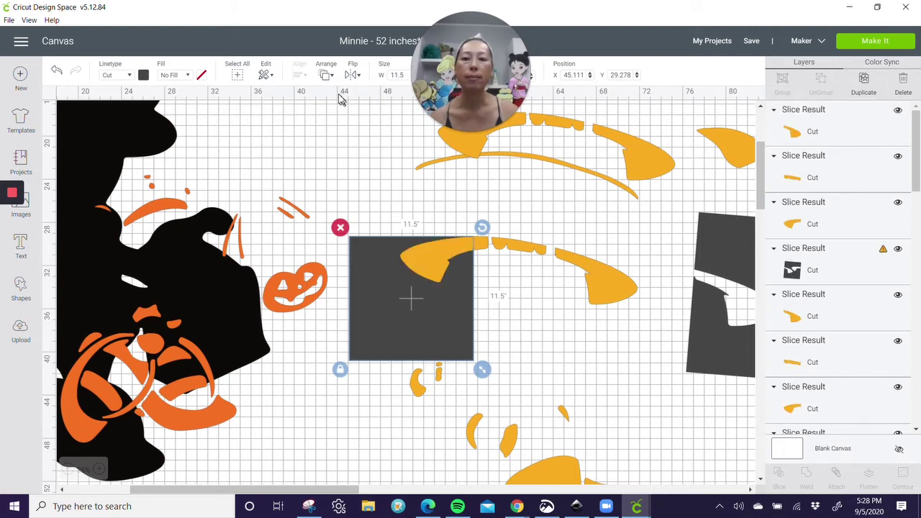
left_click(144, 75)
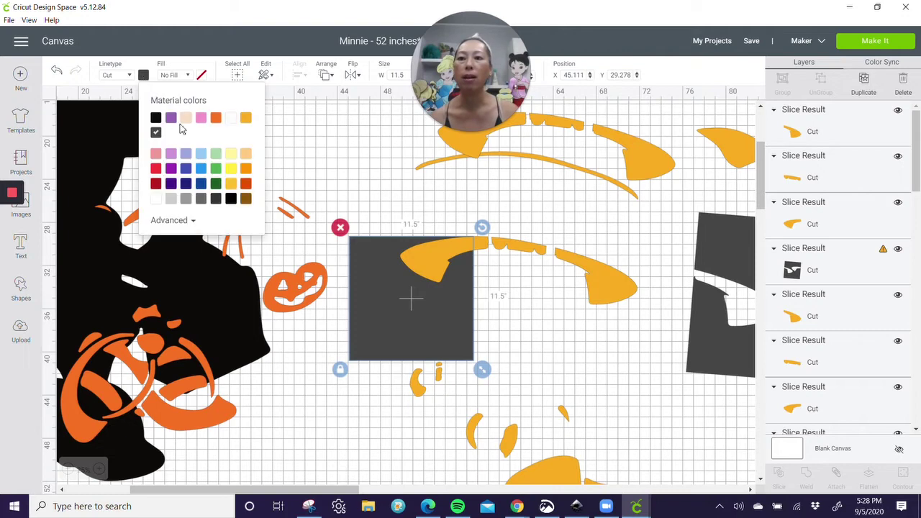
left_click(231, 119)
left_click(439, 260)
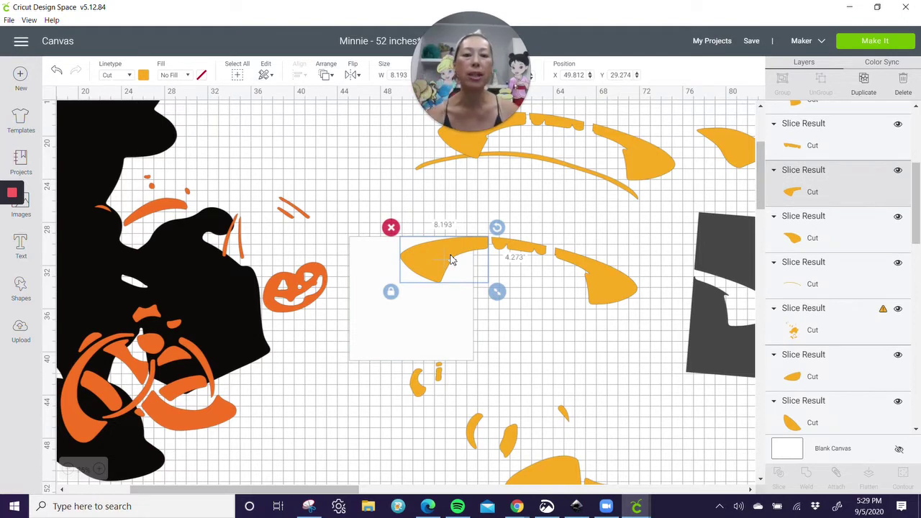
Step: Move the left brim section to about X 45.3, Y 29.9 on the white square, and the middle section to about X 50.6, Y 32.3
left_click_drag(448, 259, 403, 264)
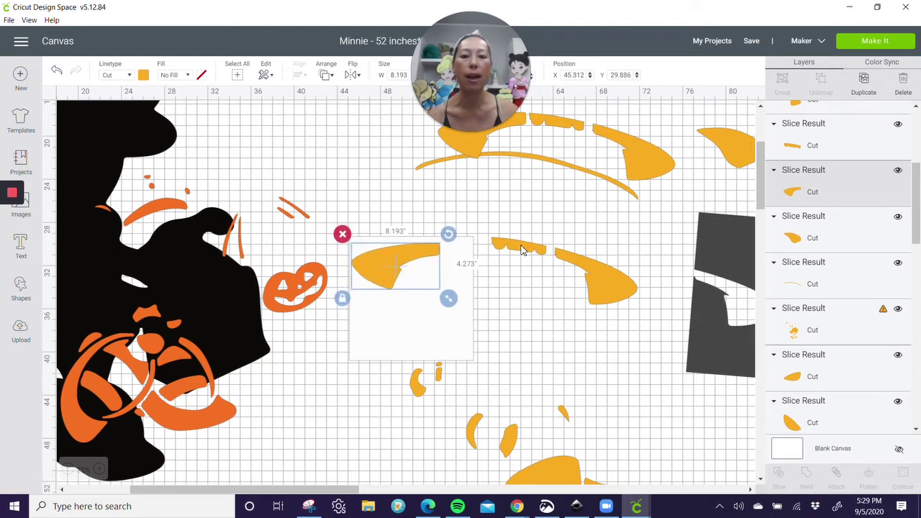
left_click_drag(523, 250, 433, 282)
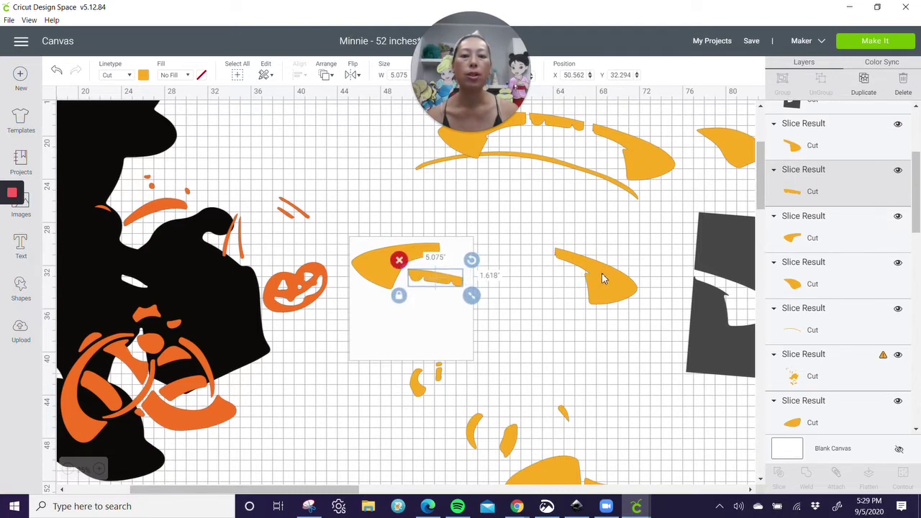
left_click_drag(613, 277, 425, 317)
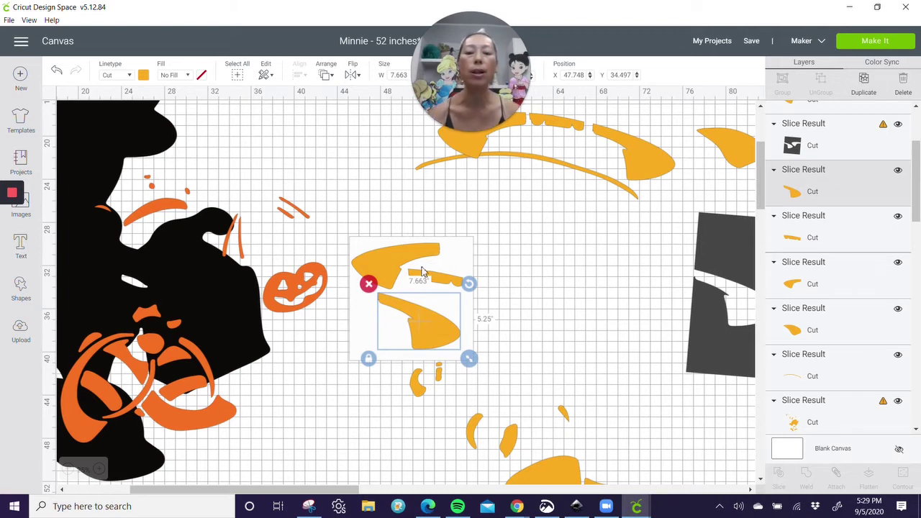
left_click(358, 331)
left_click_drag(431, 324, 560, 328)
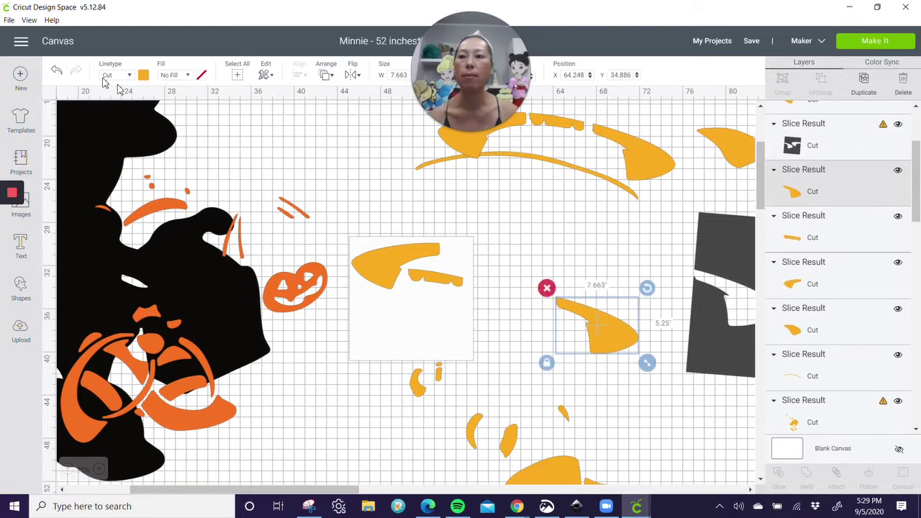
left_click(57, 75)
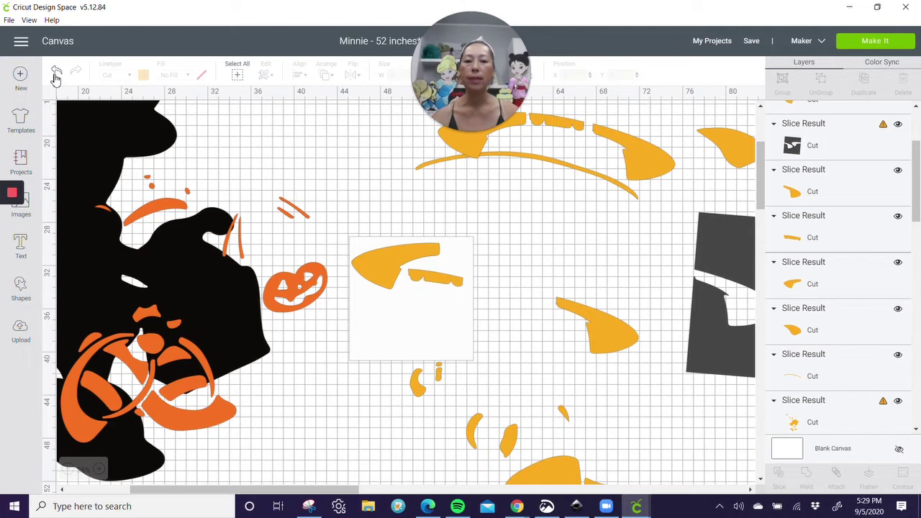
left_click(57, 75)
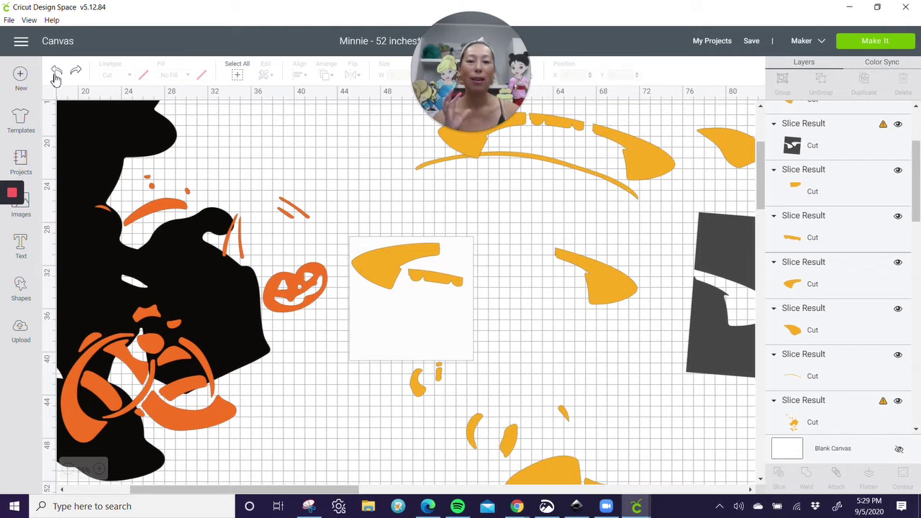
Step: Move the right brim section onto the white square below the other two, at about X 46.6, Y 34.4
left_click(613, 288)
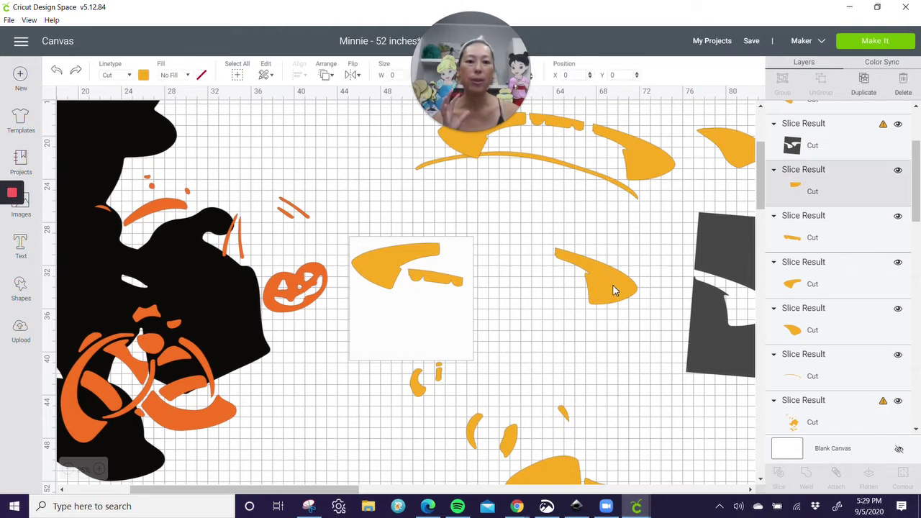
left_click_drag(613, 288, 423, 333)
left_click(497, 317)
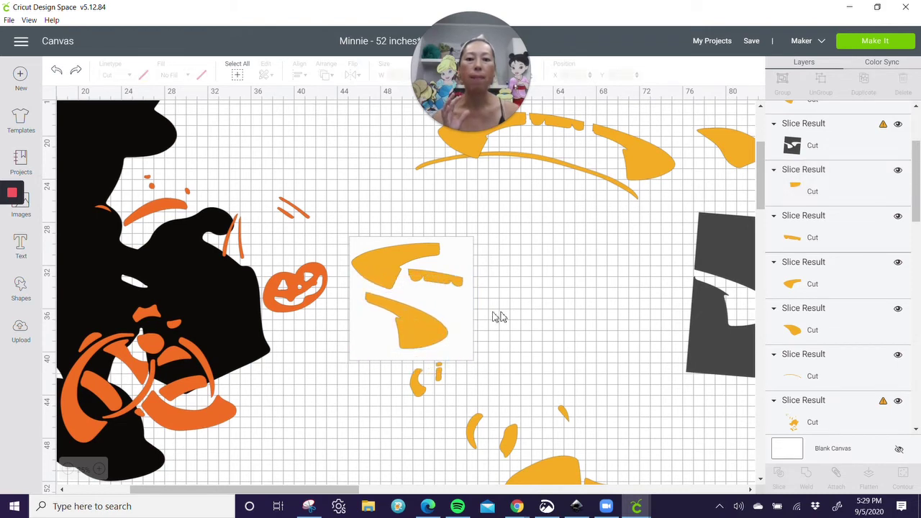
Step: Move the white square off the brim sections to about X 62.6, Y 27.8, and weld the three sections together
left_click(472, 362)
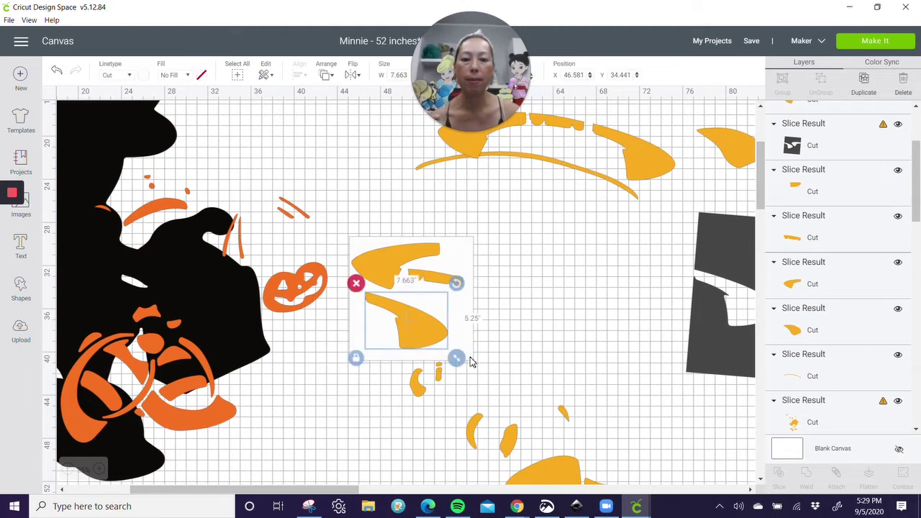
left_click(473, 364)
left_click_drag(500, 354, 684, 340)
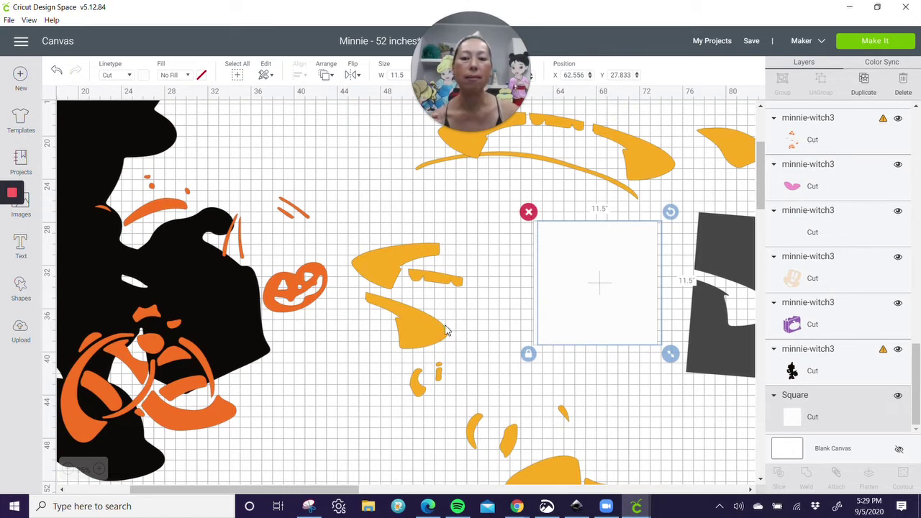
left_click_drag(371, 224, 461, 324)
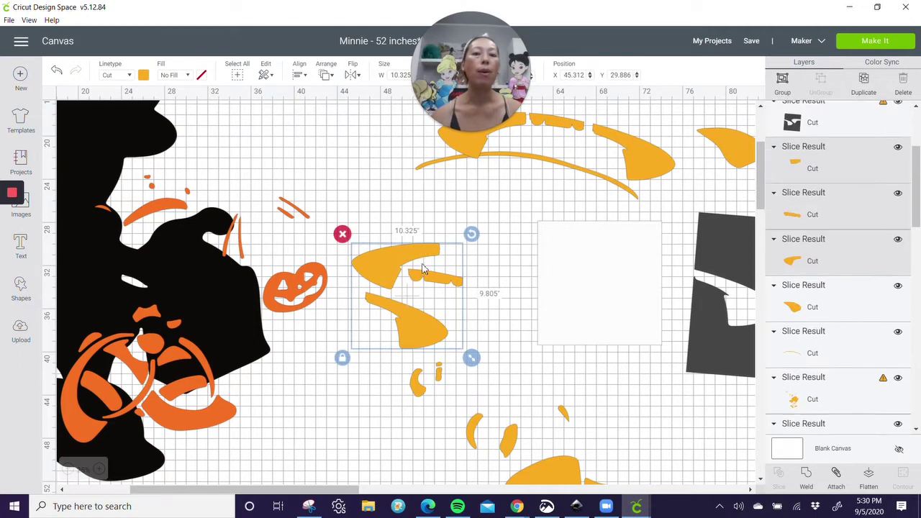
left_click(809, 476)
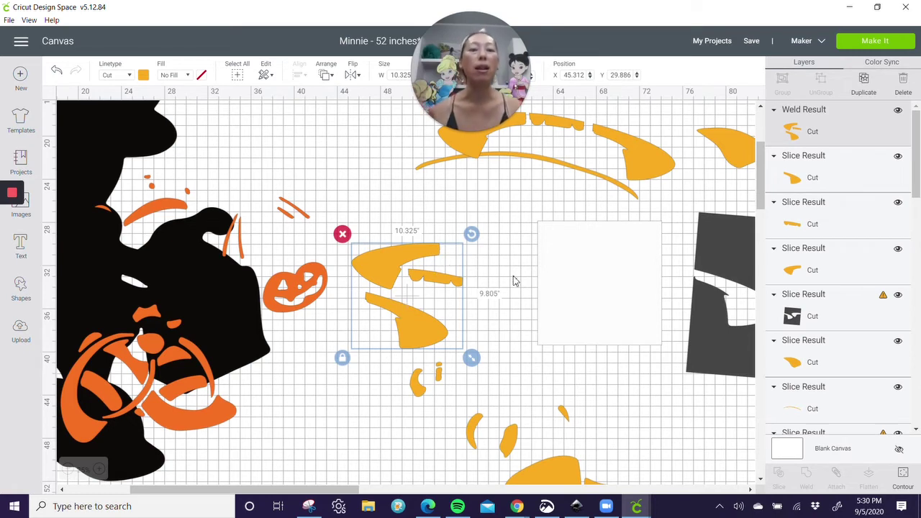
Step: Move the square to about X 57.4, Y 28.2, and place the duplicate left brim section near its upper edge, rotated slightly clockwise
left_click_drag(570, 282, 528, 255)
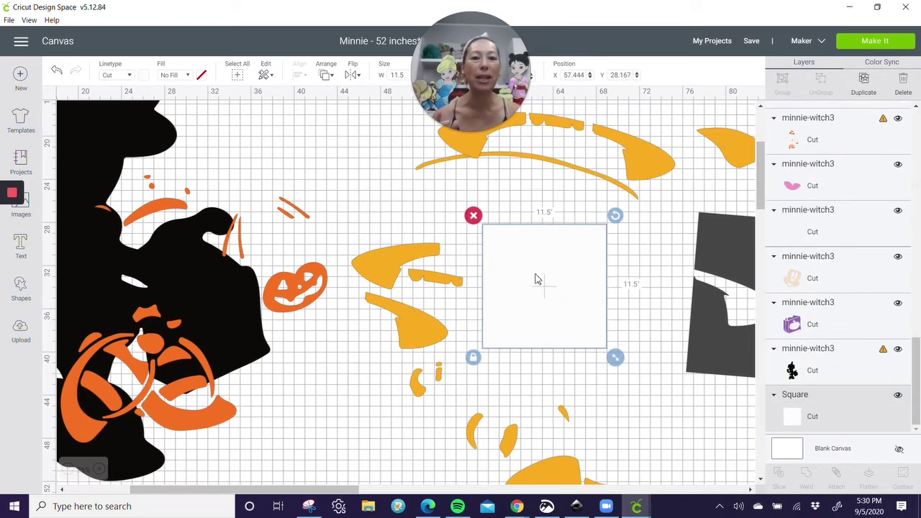
scroll(506, 189, "up", 3)
left_click(492, 192)
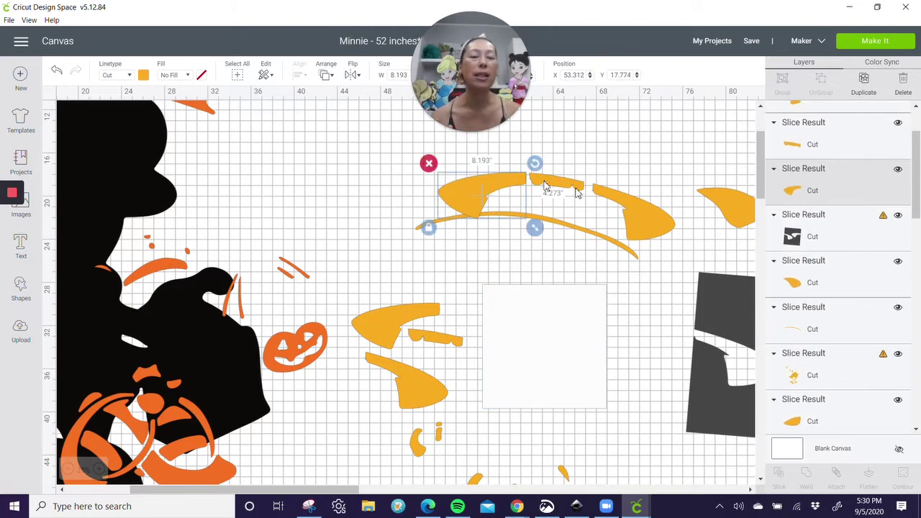
left_click_drag(472, 200, 522, 315)
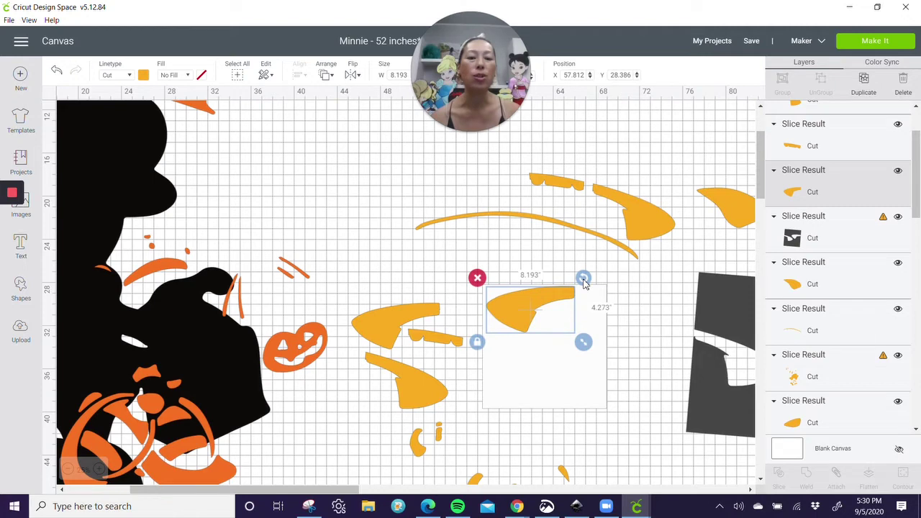
left_click_drag(584, 279, 540, 314)
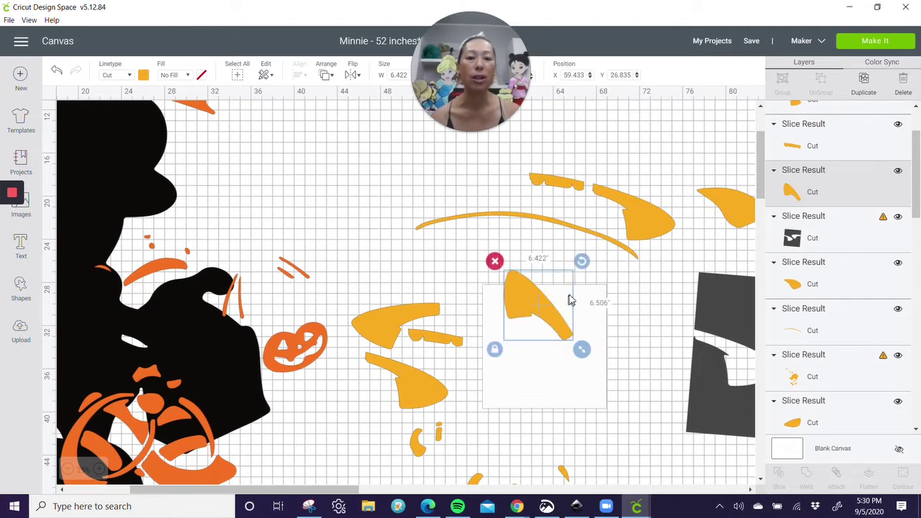
left_click_drag(581, 261, 508, 303)
left_click_drag(508, 304, 502, 302)
Step: Move the duplicate middle brim section onto the square at about X 62.7, Y 30.9, and the right section at about X 60.1, Y 32.2
left_click(561, 190)
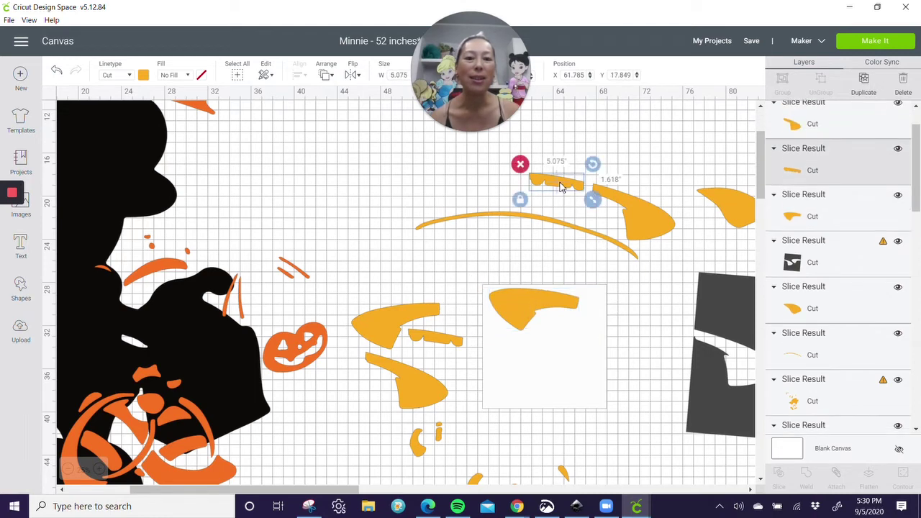
left_click_drag(562, 190, 572, 347)
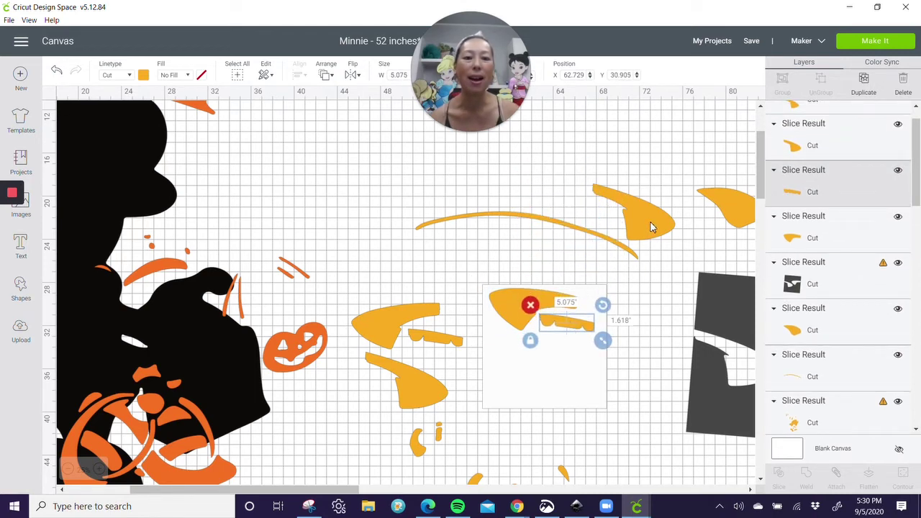
left_click(651, 227)
left_click_drag(652, 237, 562, 379)
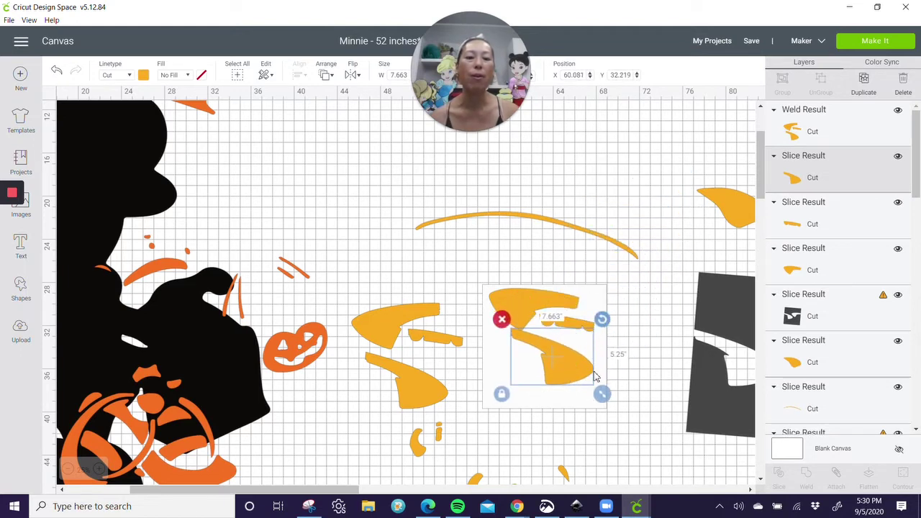
Step: Rotate the right brim section on the square until its wide end faces left and its narrow tip points right
left_click_drag(602, 319, 603, 336)
key("ctrl+z")
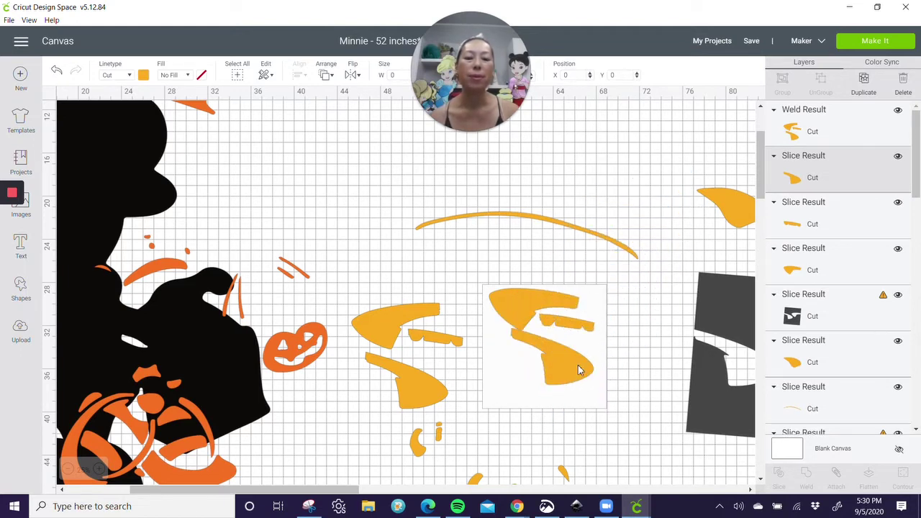
key("ctrl+z")
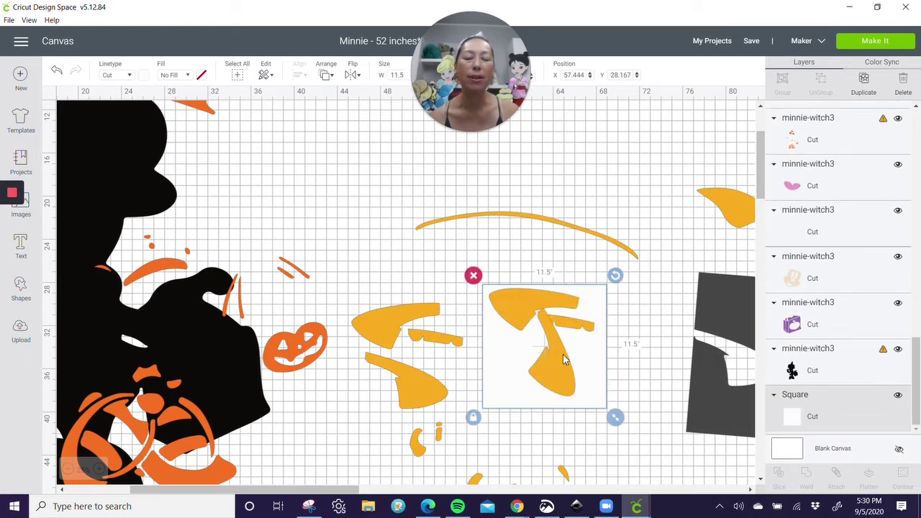
key("ctrl+y")
left_click_drag(589, 303, 608, 421)
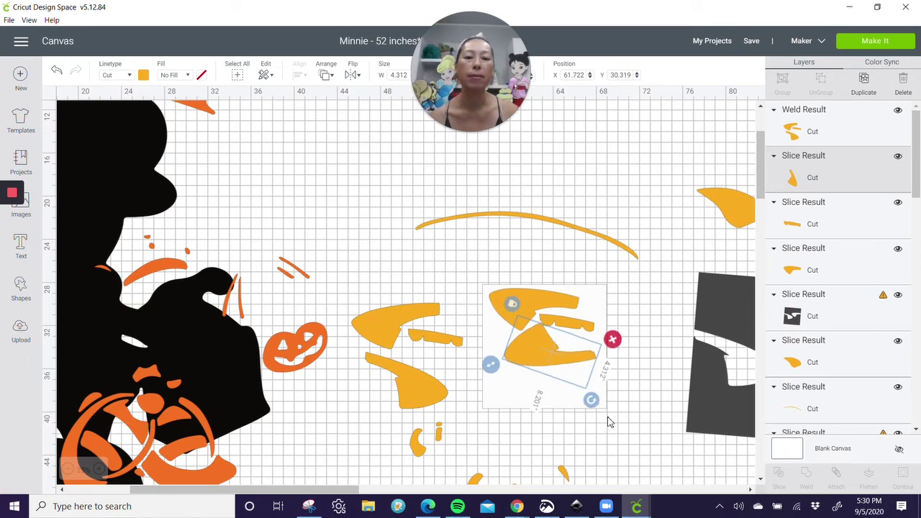
left_click(609, 421)
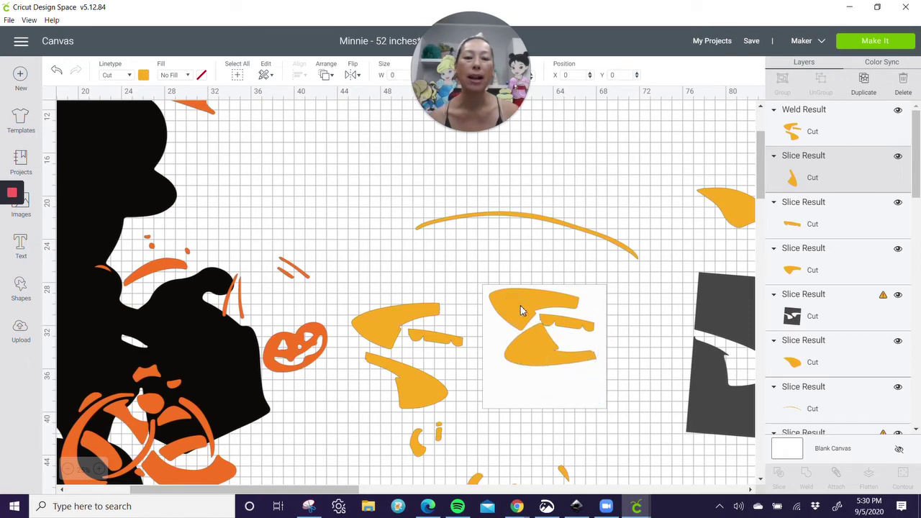
Step: Nest the two large brim sections, moving the upper one to about X 60.9, Y 28.6 and the lower one to about X 57.7, Y 30.4
left_click(521, 311)
left_click_drag(522, 309, 553, 311)
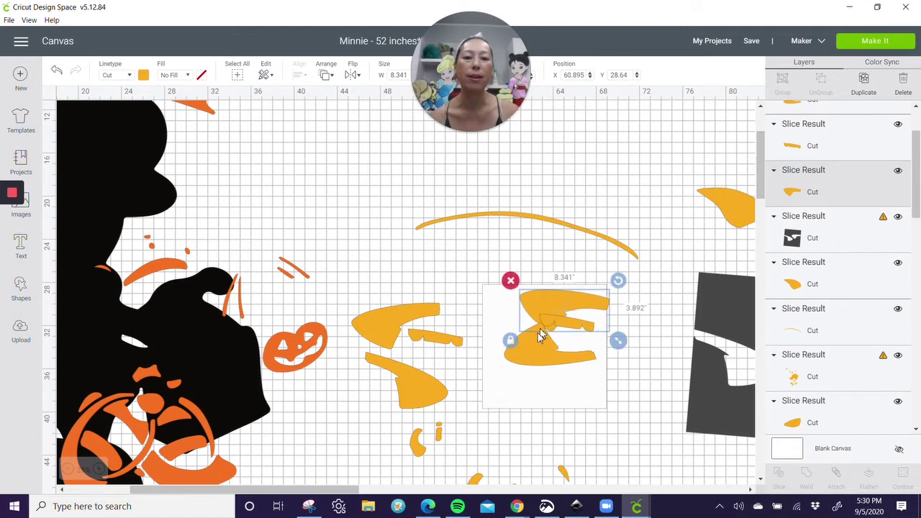
left_click_drag(533, 341, 518, 327)
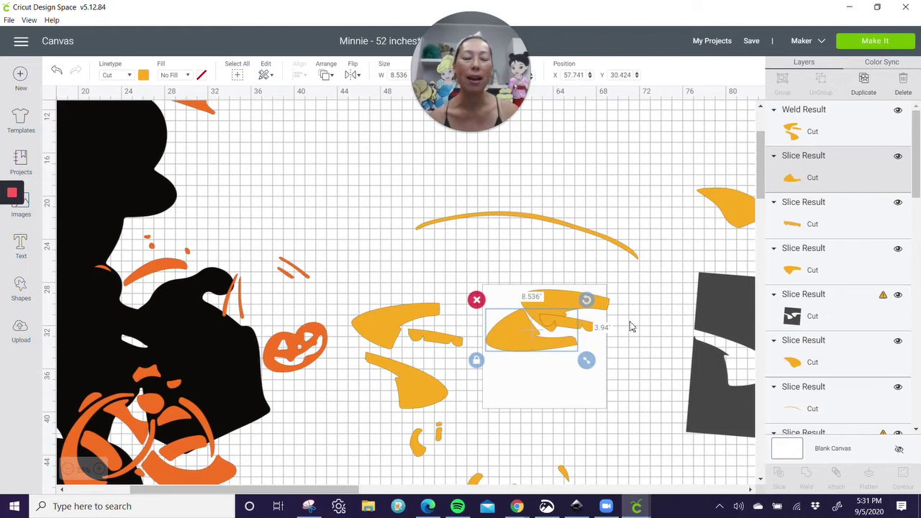
Step: Rotate the scalloped middle section and place it below the nested pair at about X 59.2, Y 34.3
left_click(572, 325)
left_click_drag(584, 332, 604, 335)
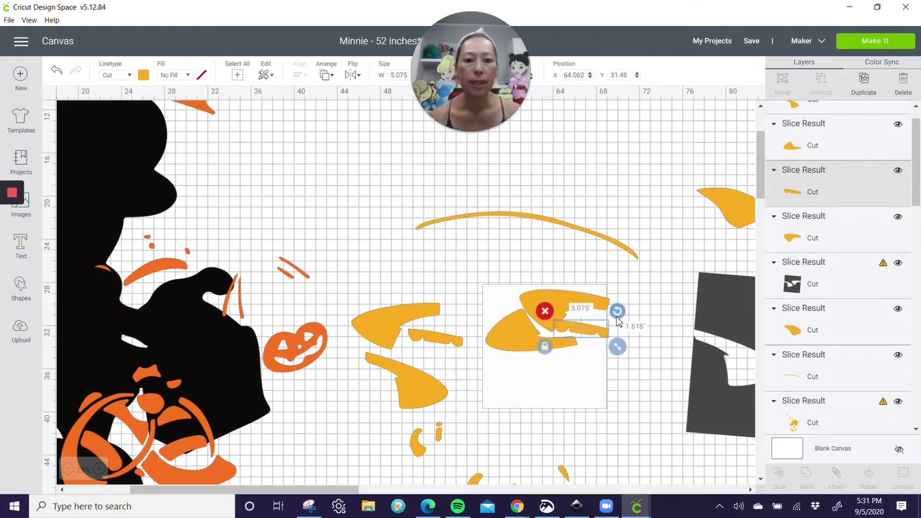
left_click(620, 318)
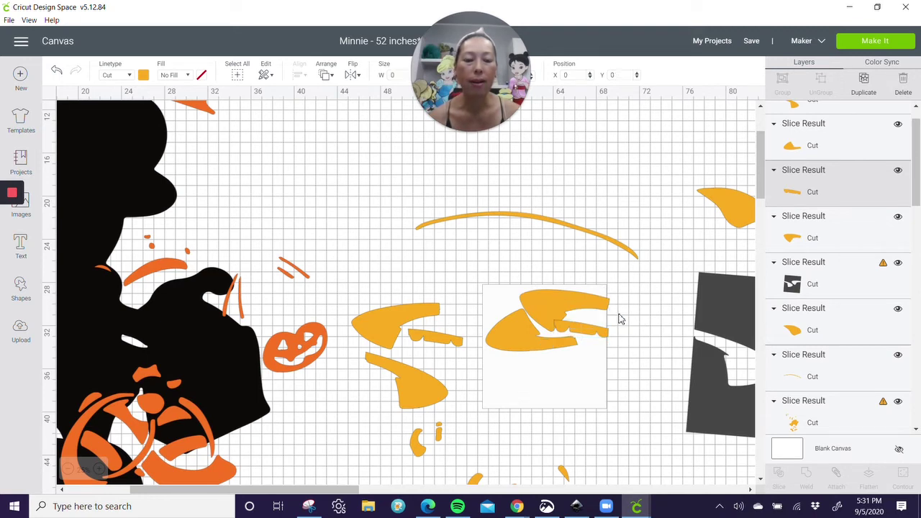
left_click(524, 342)
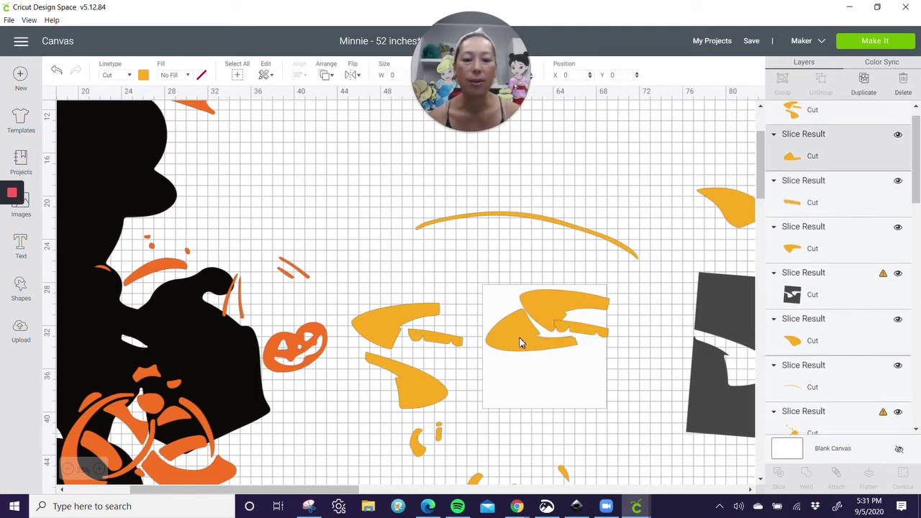
left_click(593, 333)
left_click_drag(617, 311, 538, 363)
left_click(602, 325)
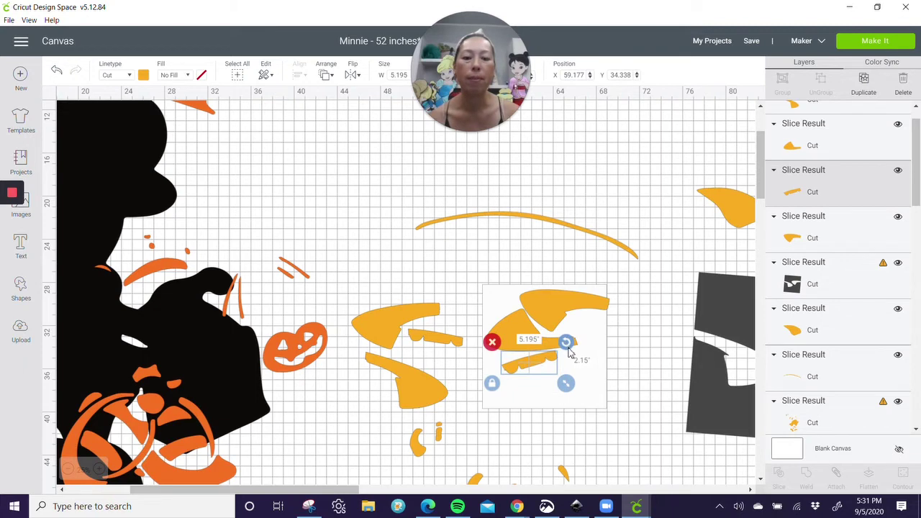
left_click(581, 372)
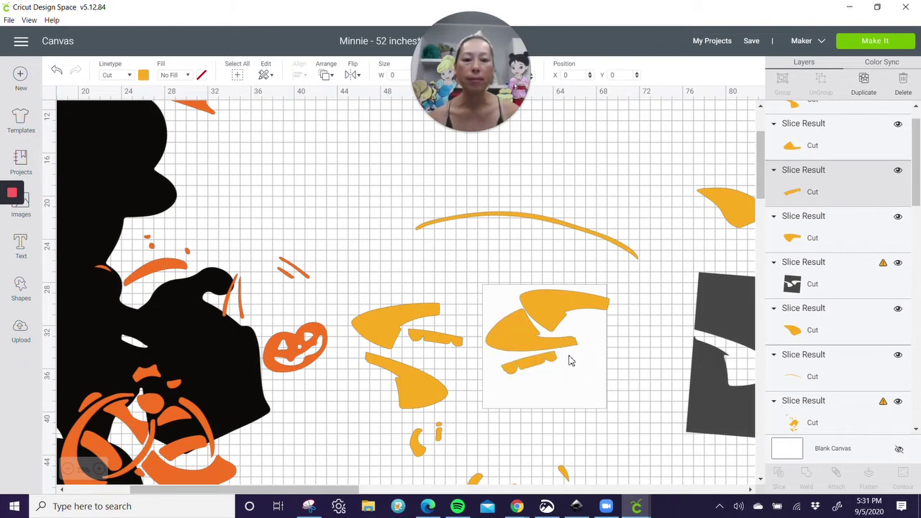
Step: Shift the scalloped section toward the square's left edge and rotate it so its scalloped edge faces up and it lies nearly level
mouse_move(564, 367)
left_mouse_down()
mouse_move(595, 370)
mouse_move(549, 369)
left_mouse_up()
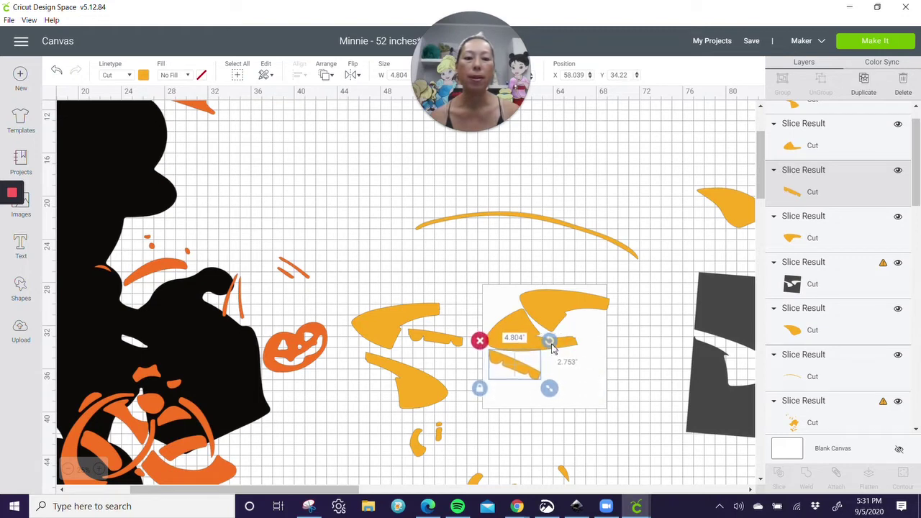
left_click(551, 349)
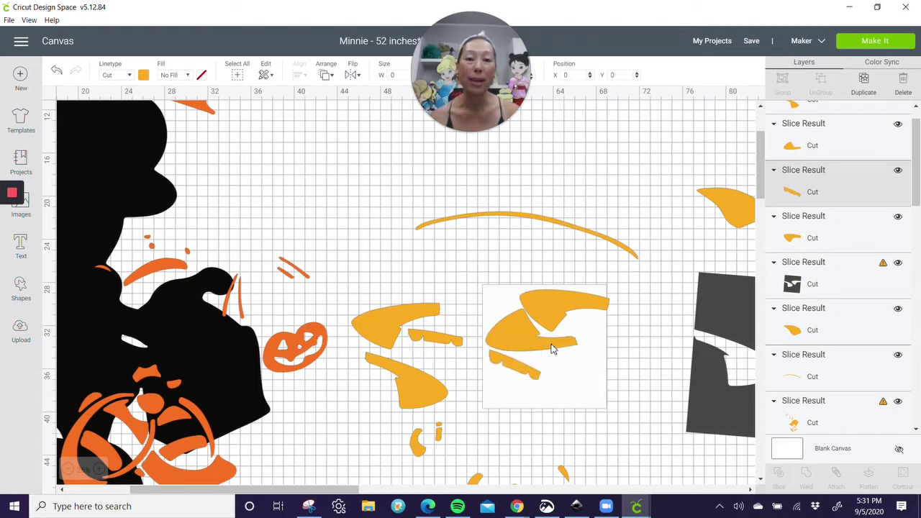
left_click(533, 369)
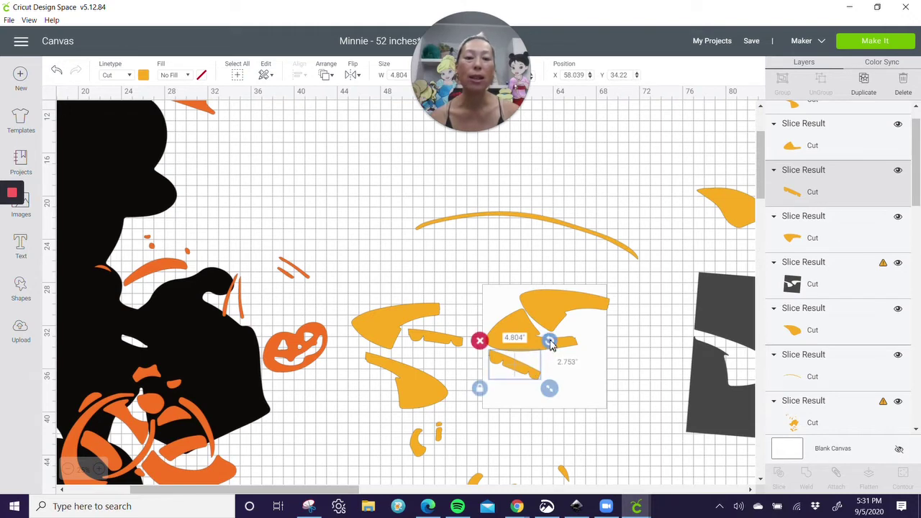
left_click_drag(548, 340, 521, 373)
left_click(522, 372)
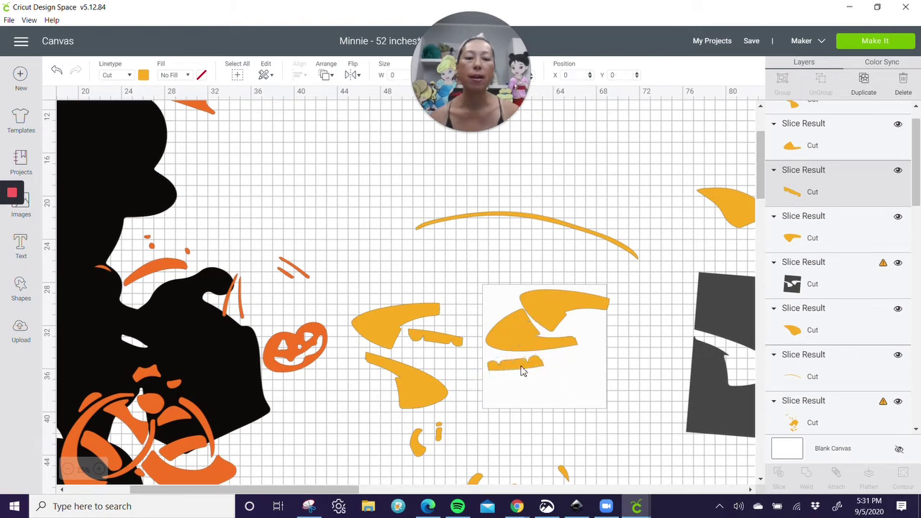
Step: Straighten the small yellow strip below the two larger pieces and delete the 11.5-inch white square behind them
left_click_drag(523, 366, 524, 365)
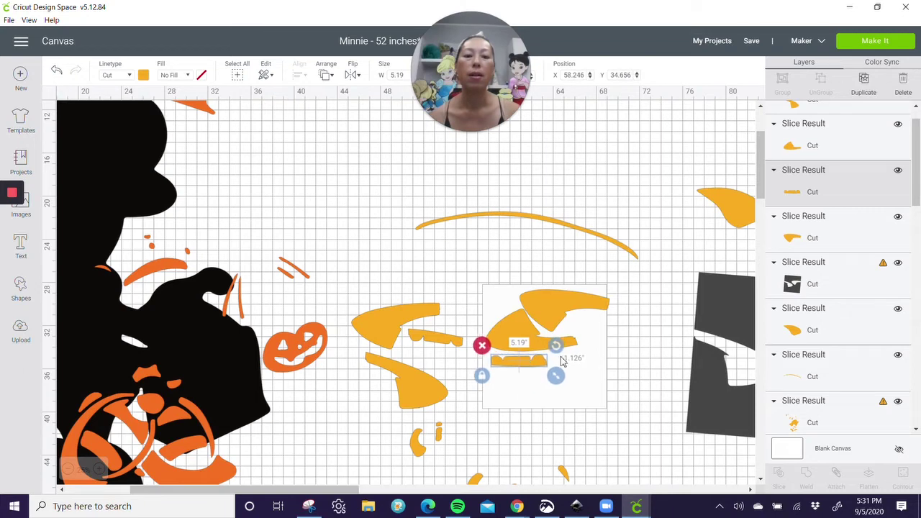
left_click(592, 400)
left_click_drag(594, 400, 665, 420)
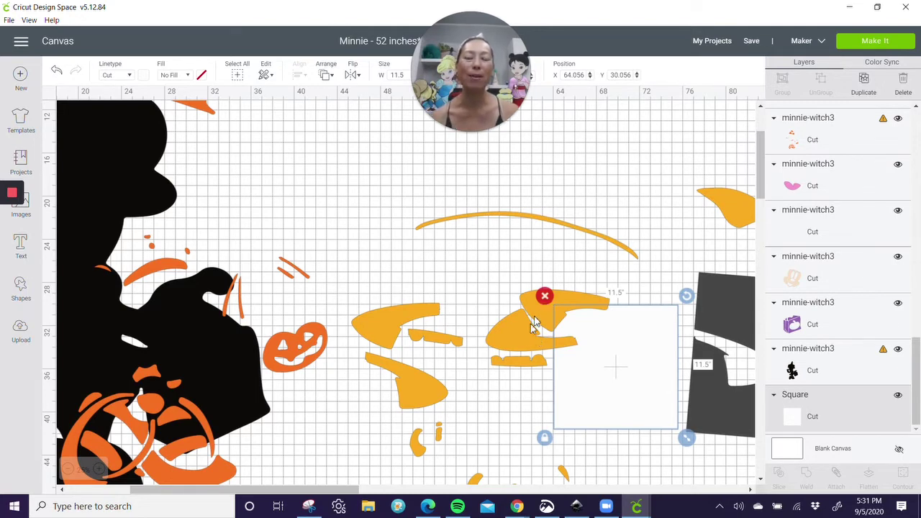
left_click(545, 297)
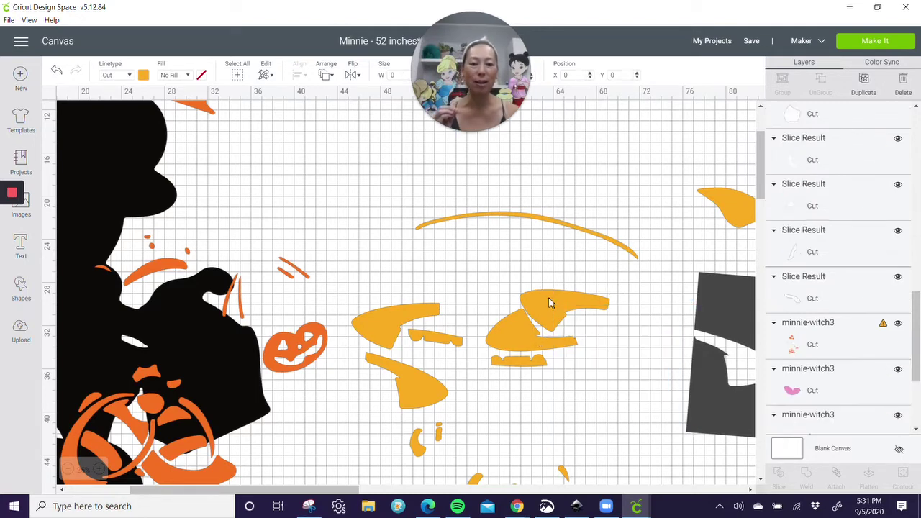
Step: Delete the three loose yellow slice pieces beside the welded yellow shape
left_click(590, 398)
left_click_drag(602, 384, 508, 285)
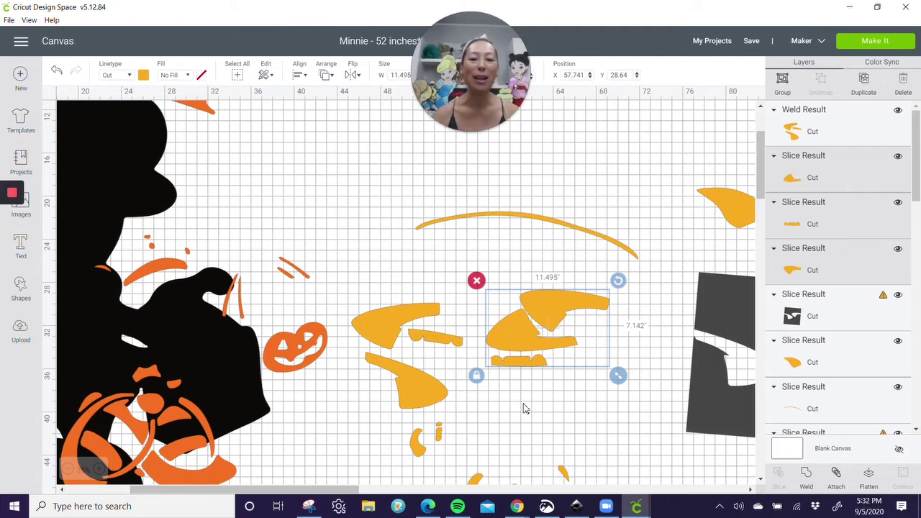
left_click(401, 326)
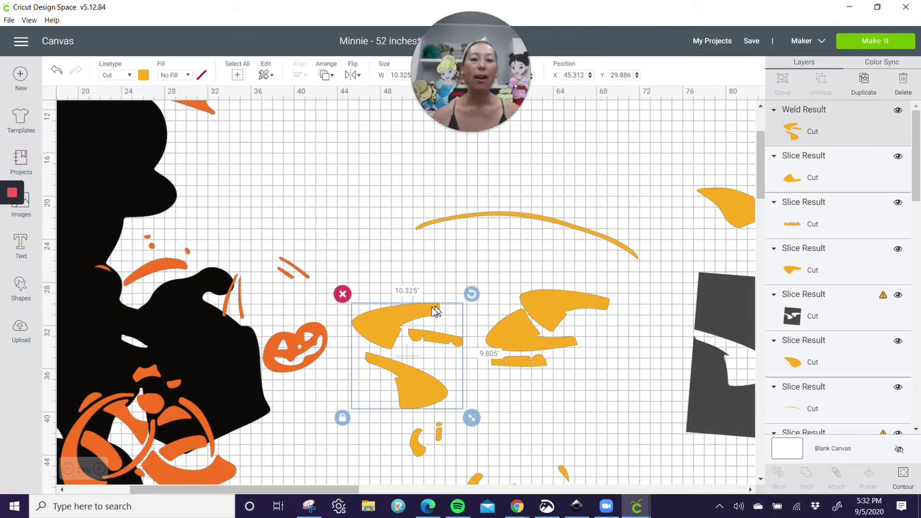
left_click(551, 314)
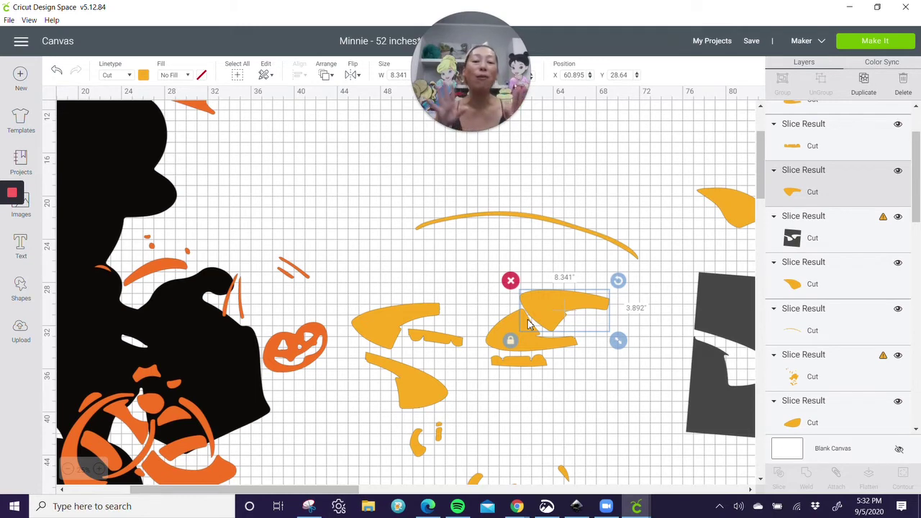
left_click(403, 330)
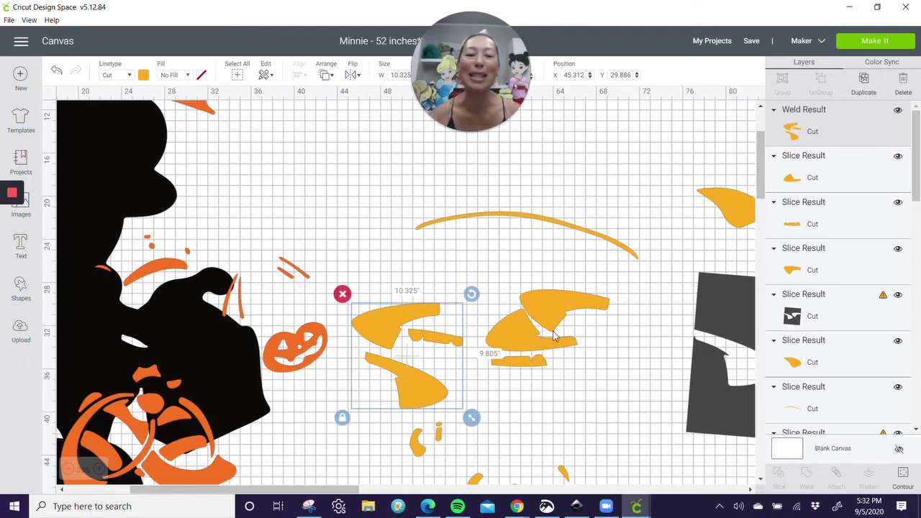
left_click_drag(617, 381, 529, 312)
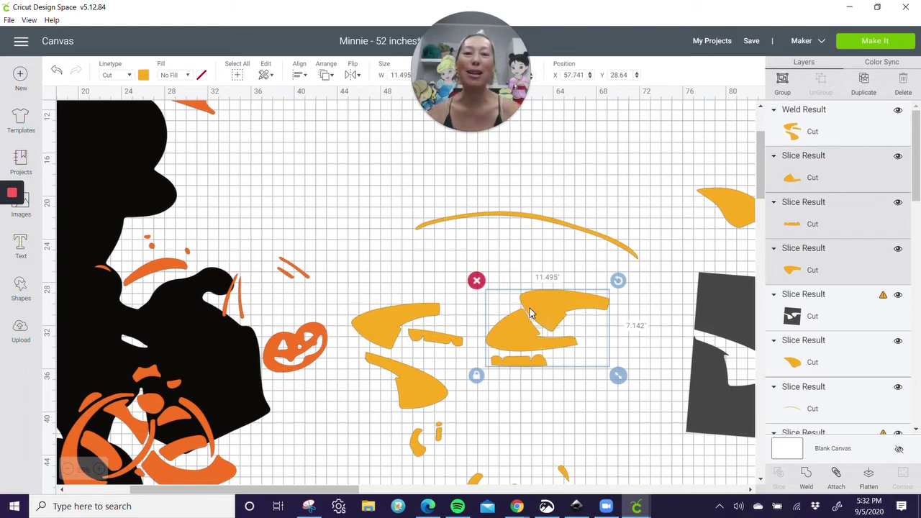
key("Delete")
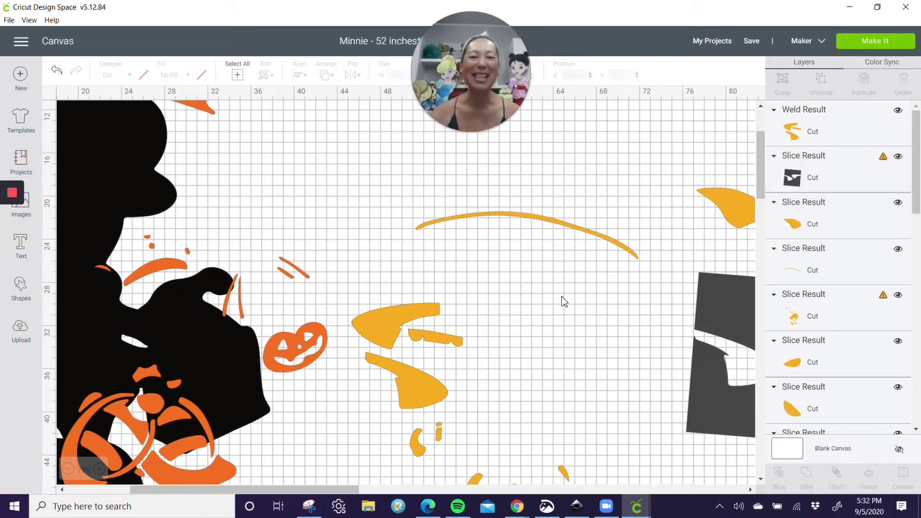
Step: Position the dark grey square over the far half of the long yellow arc and slice the arc with it
left_click_drag(713, 302, 613, 221)
left_click(486, 215)
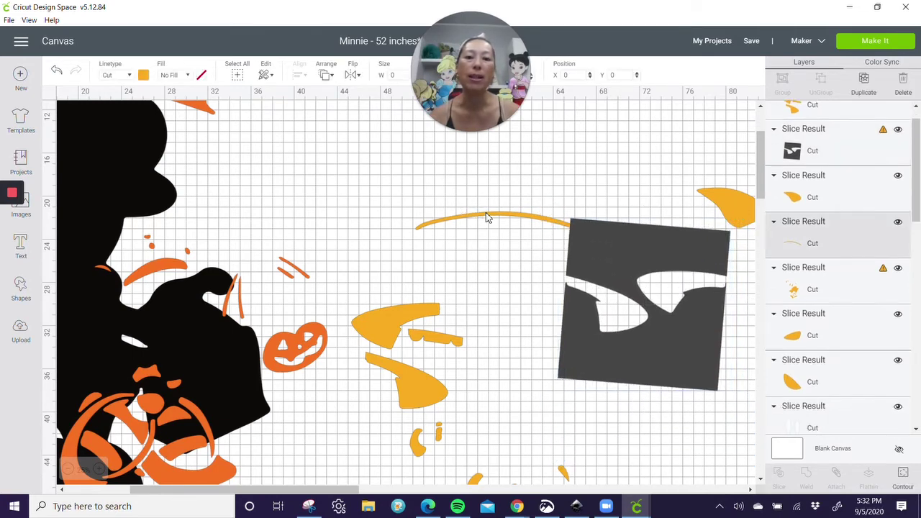
left_click(486, 216)
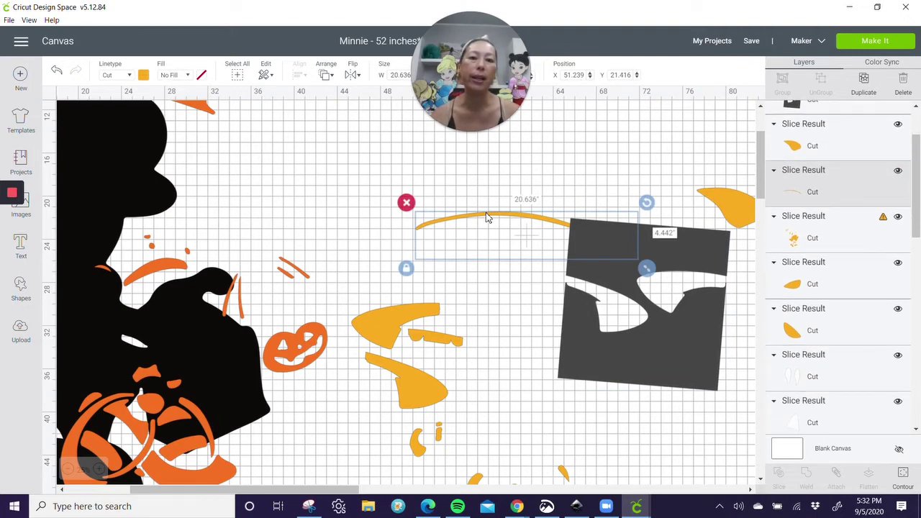
left_click_drag(602, 274, 577, 261)
left_click(451, 194)
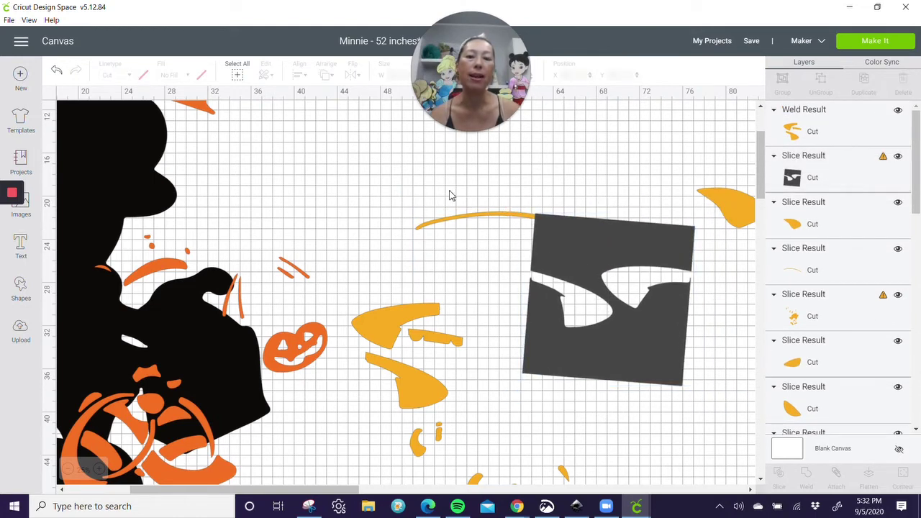
left_click_drag(496, 226, 551, 241)
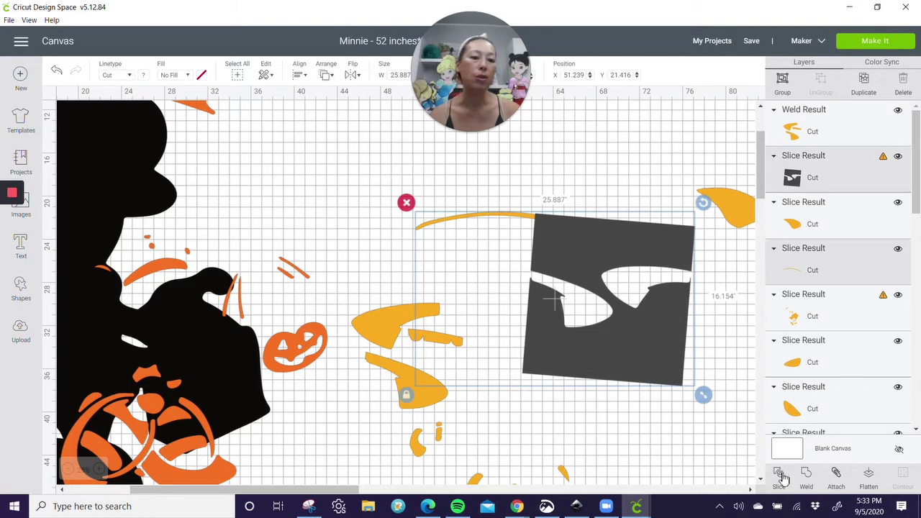
left_click(780, 475)
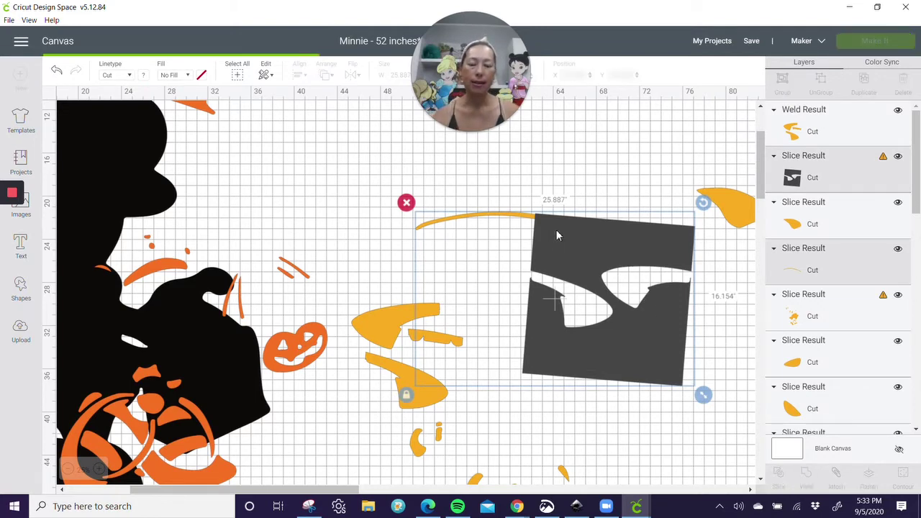
Step: Delete the grey arc-shaped slice leftover and the dark grey cutting square
left_click_drag(574, 308, 576, 322)
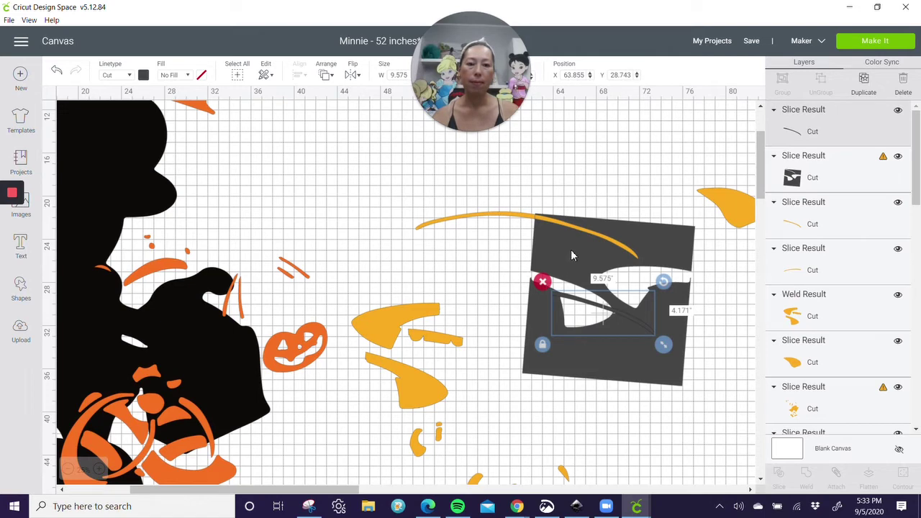
key("Delete")
left_click_drag(571, 250, 577, 311)
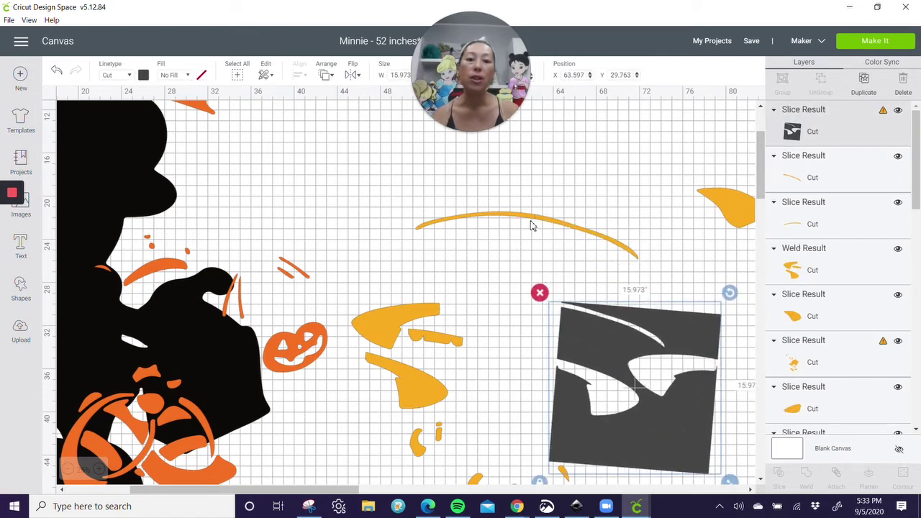
key("Delete")
Step: Place the cut-off half of the yellow arc above its other half and weld the two strips together
left_click(565, 230)
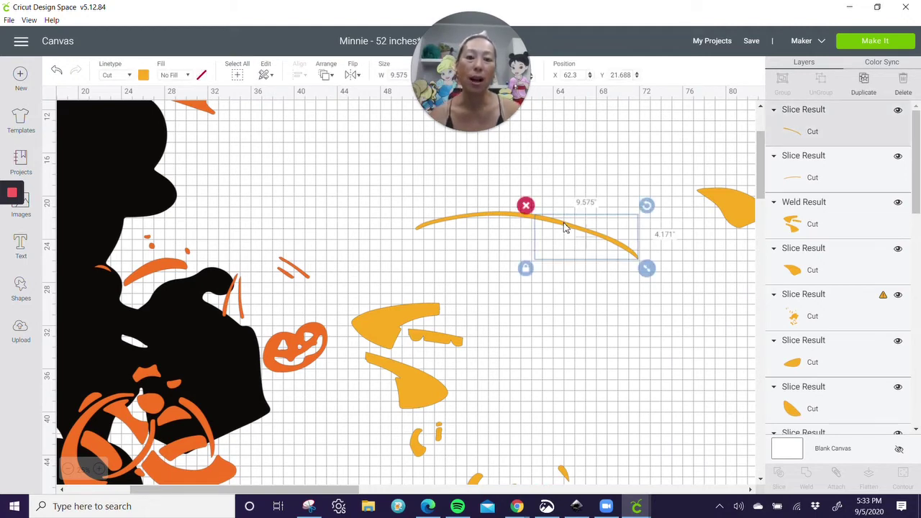
left_click_drag(565, 227, 455, 179)
left_click(533, 247)
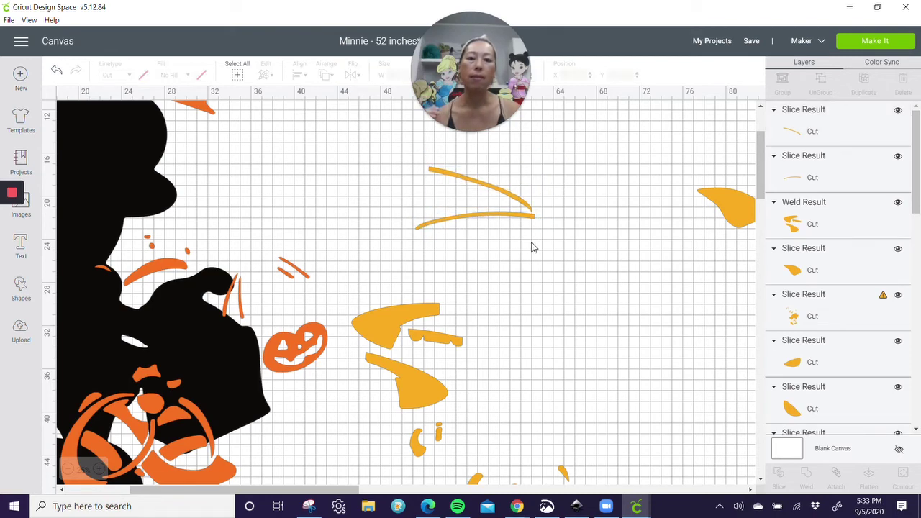
left_click_drag(532, 242, 463, 182)
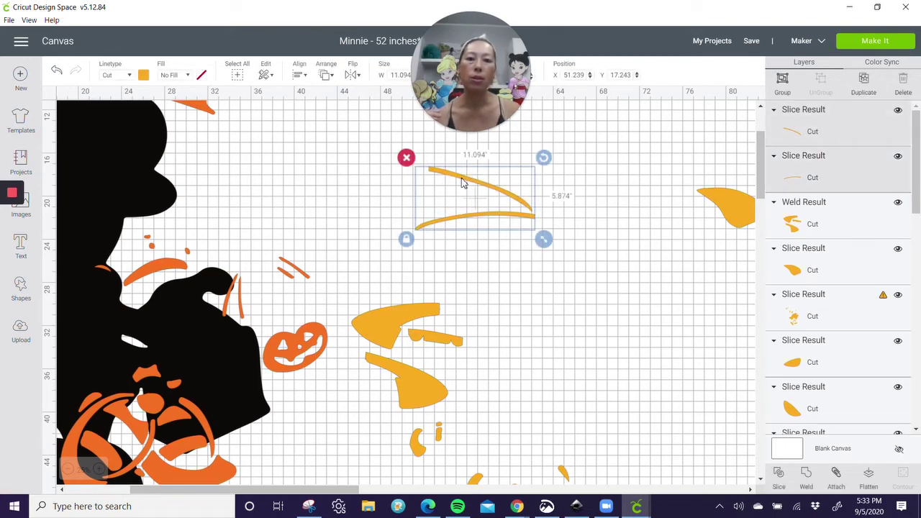
left_click(806, 481)
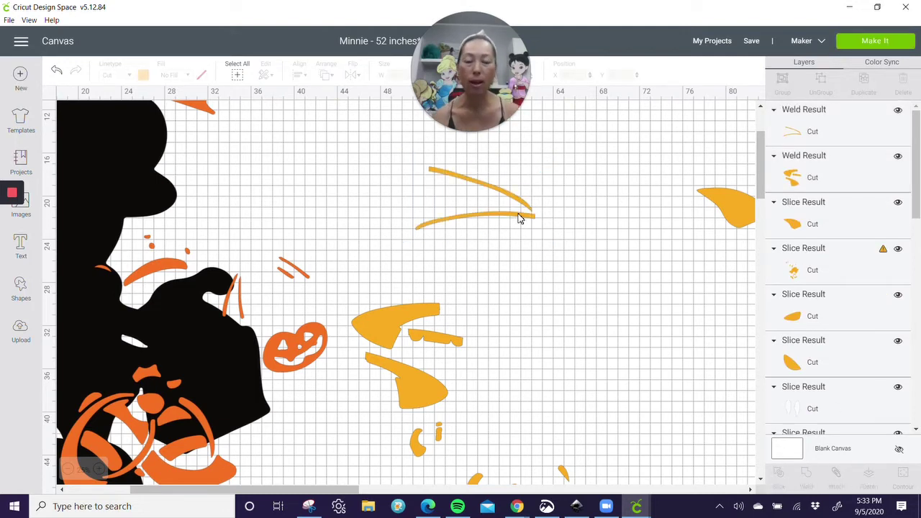
Step: Gather the welded arc strips and the welded yellow pieces, placing the pieces just below the strips
left_click_drag(504, 193, 570, 232)
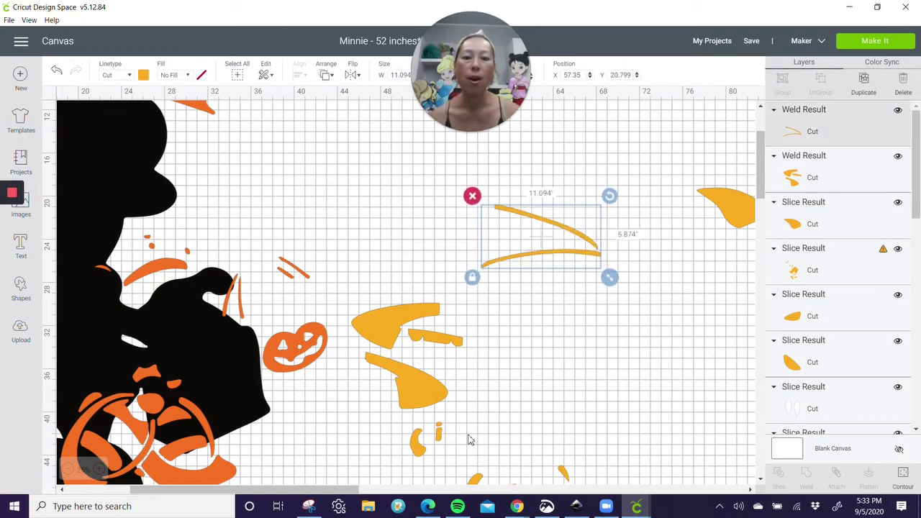
left_click(416, 387)
left_click_drag(406, 388, 698, 307)
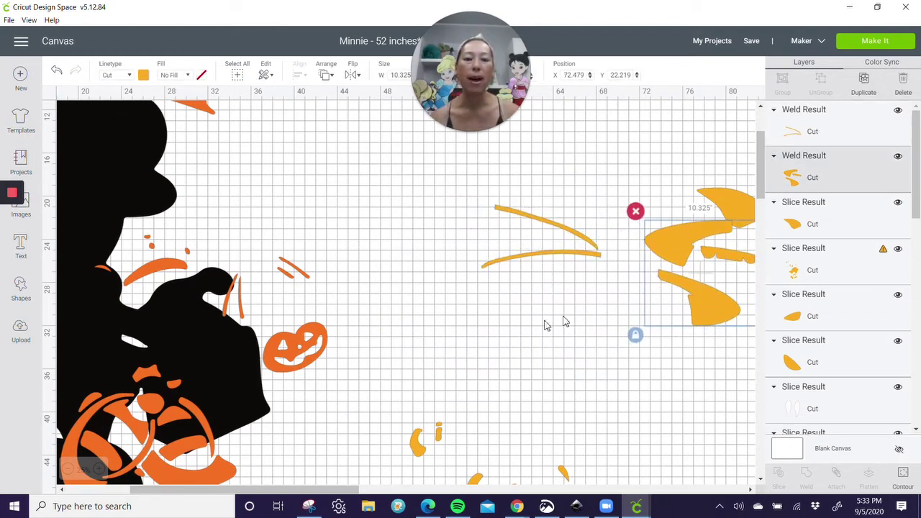
scroll(697, 293, "down", 5)
left_click(686, 268)
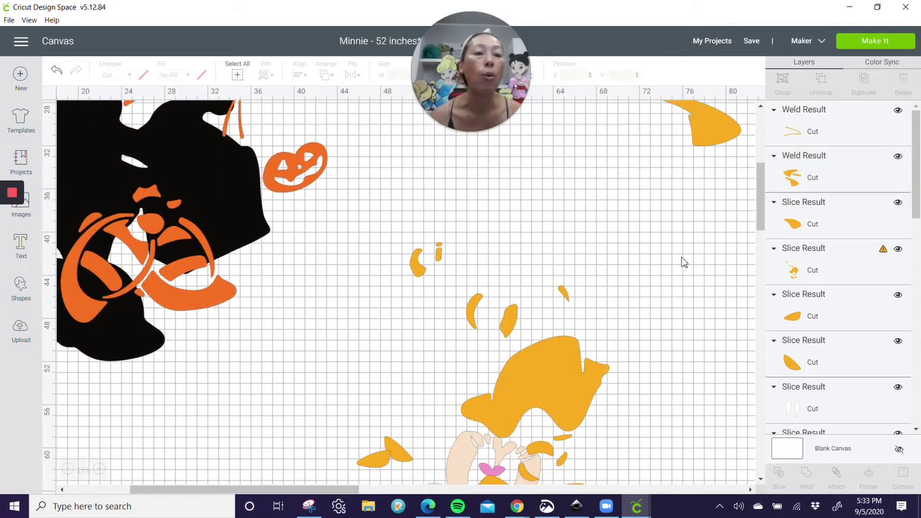
scroll(676, 259, "up", 5)
left_click(678, 254)
left_click_drag(676, 253, 564, 303)
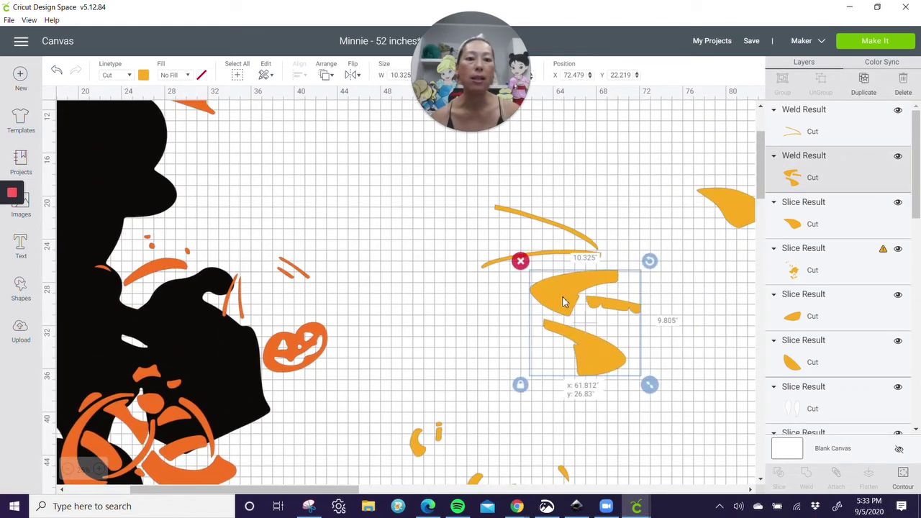
Step: Change the material color of both welded yellow shapes to the design's orange
left_click(567, 196)
left_click_drag(541, 183, 588, 312)
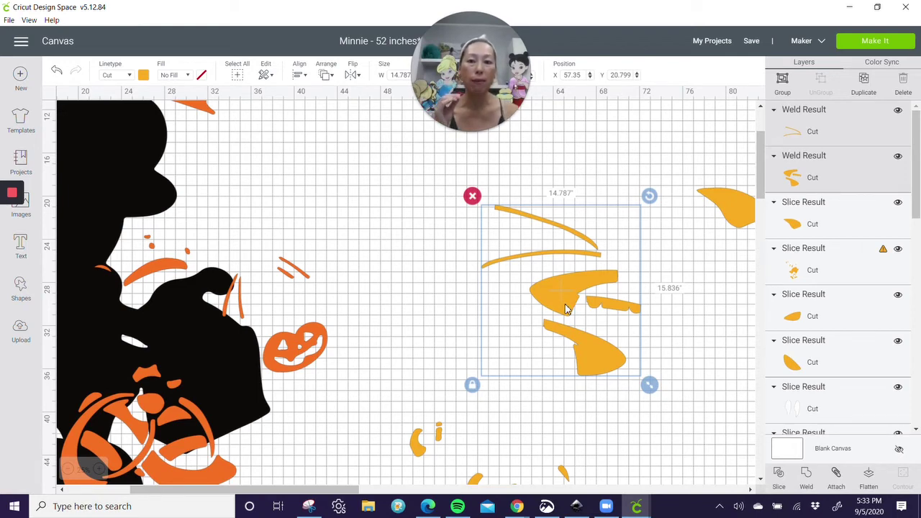
left_click(145, 77)
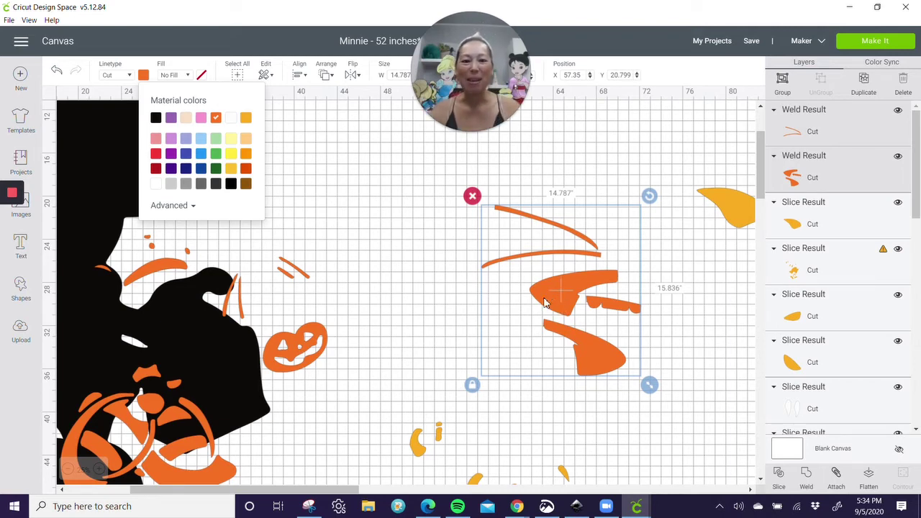
Step: Move both orange welded shapes together to the far side of the canvas, away from the black silhouette
left_click(556, 184)
left_click_drag(530, 164, 593, 339)
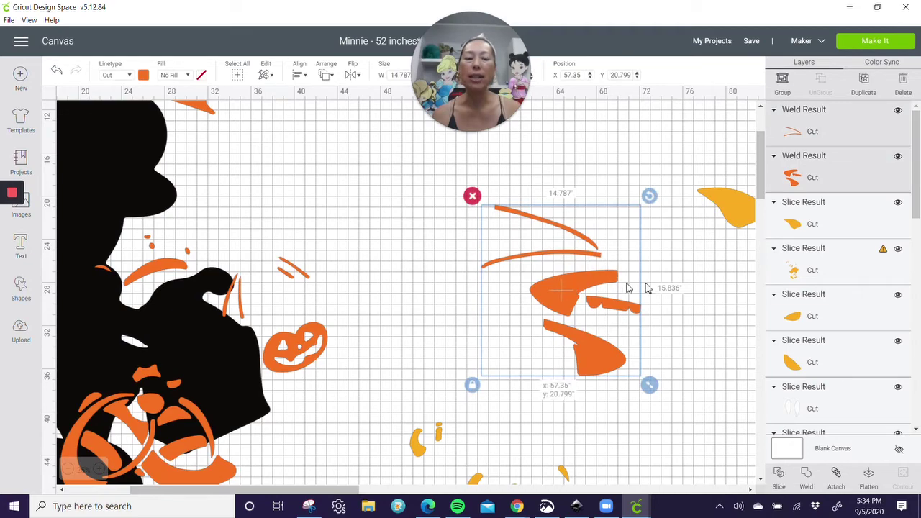
left_click_drag(627, 288, 811, 271)
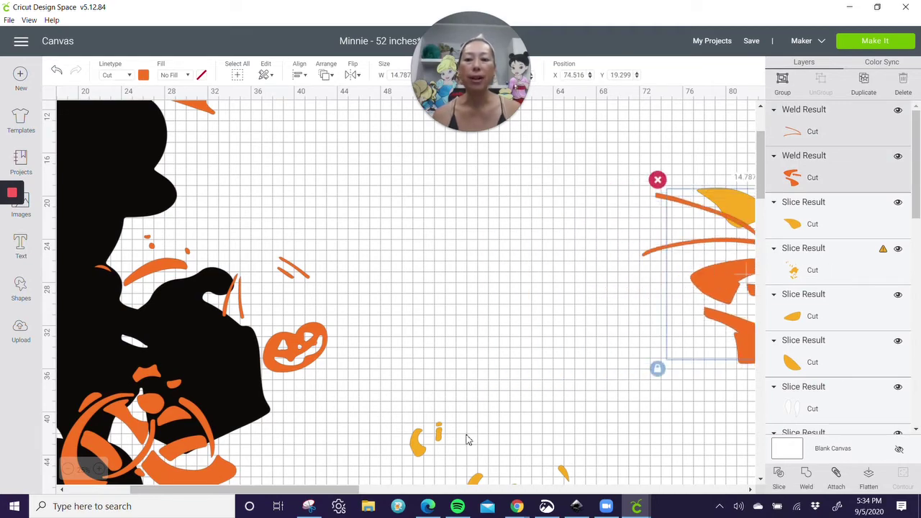
Step: Move the orange minnie-witch3 layer off the black silhouette, next to the orange welded shapes, and save the project
left_click(315, 355)
scroll(310, 335, "down", 4)
left_click_drag(170, 266, 572, 355)
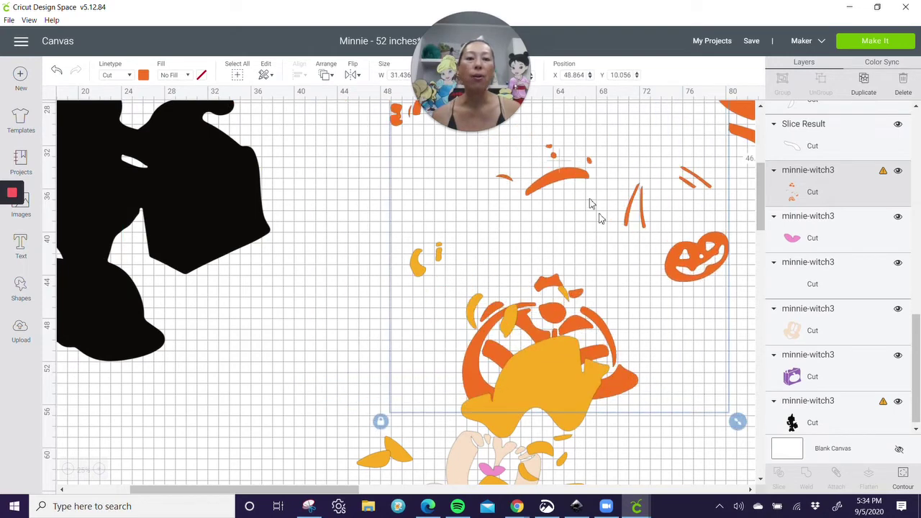
scroll(673, 268, "up", 5)
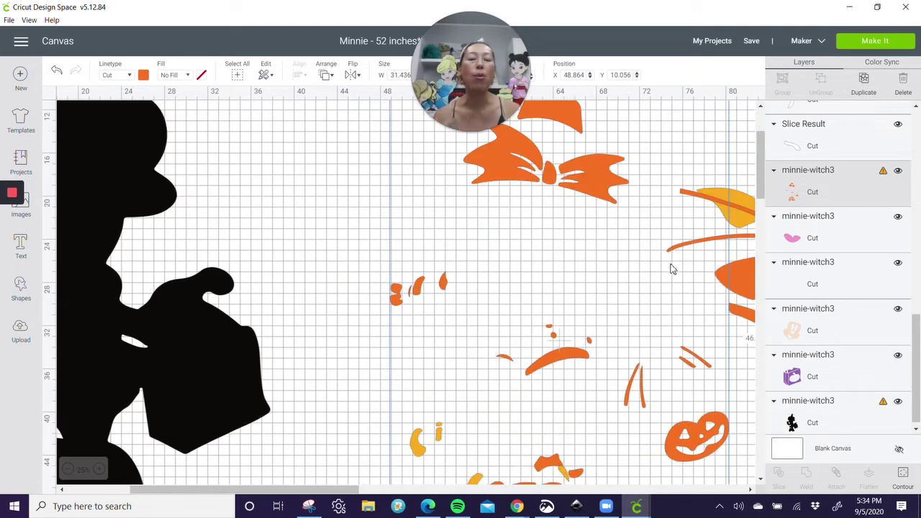
scroll(665, 273, "up", 2)
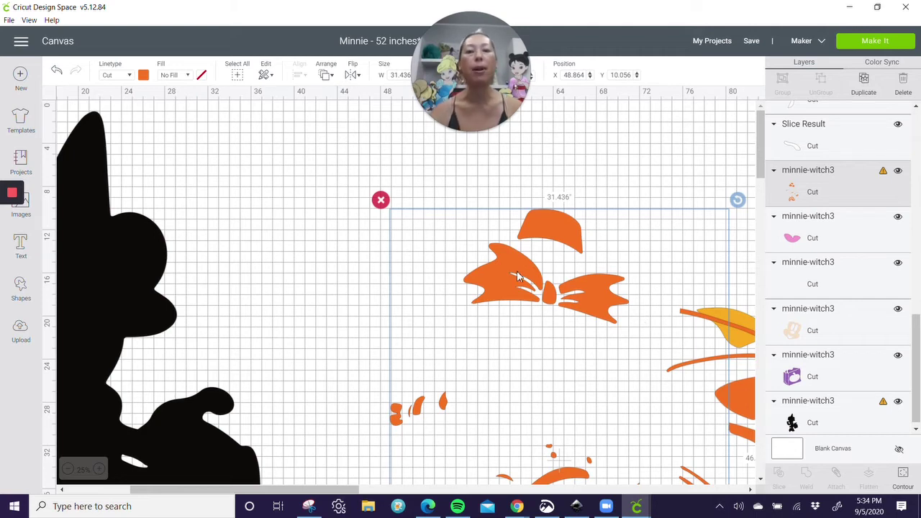
left_click_drag(512, 278, 751, 279)
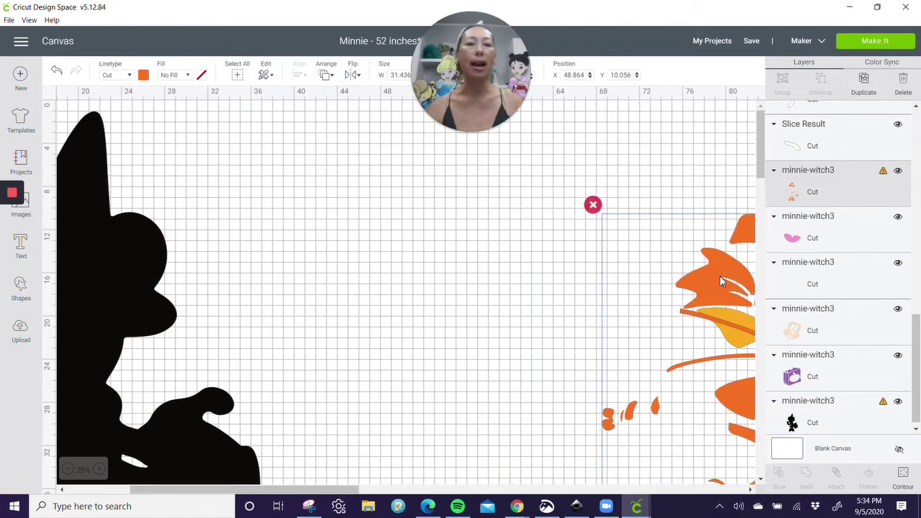
left_click(751, 42)
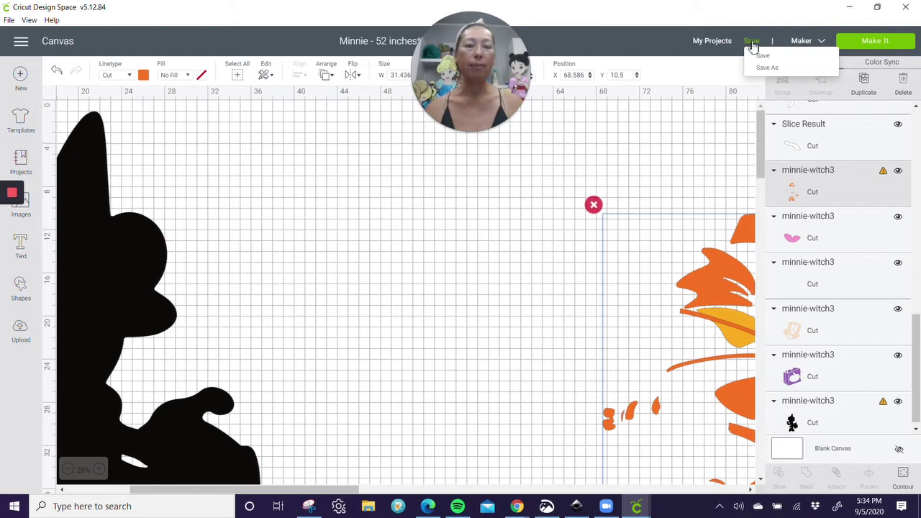
left_click(763, 56)
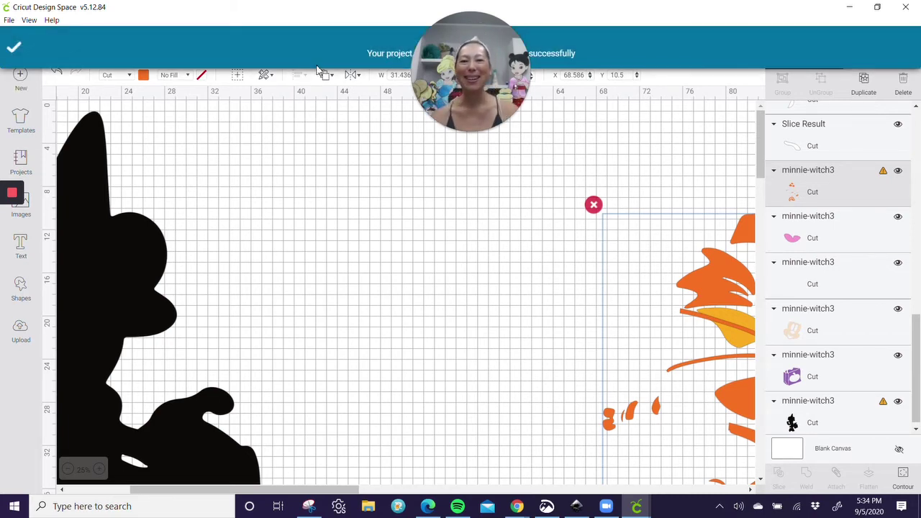
Step: Move the black silhouette into open canvas space, to about X 21.8, Y 3.9
left_click_drag(157, 292, 307, 285)
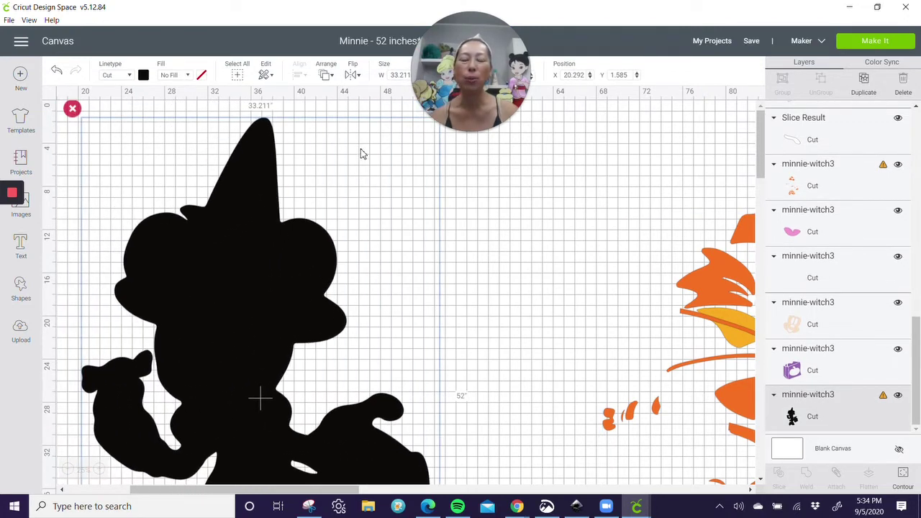
scroll(359, 170, "down", 5)
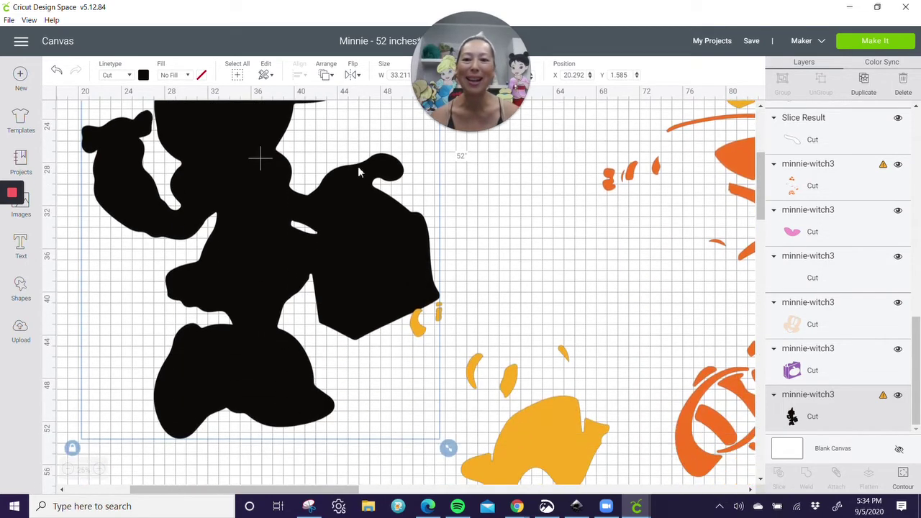
scroll(358, 166, "up", 1)
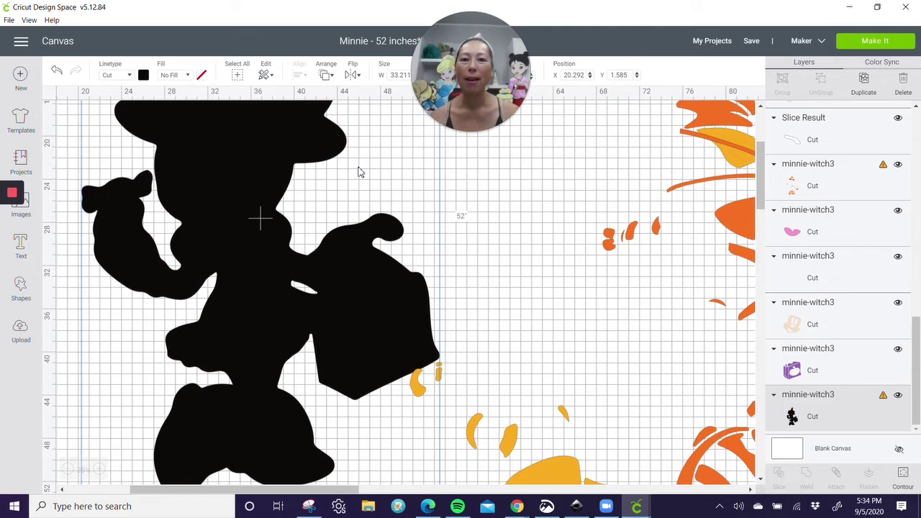
scroll(361, 172, "up", 2)
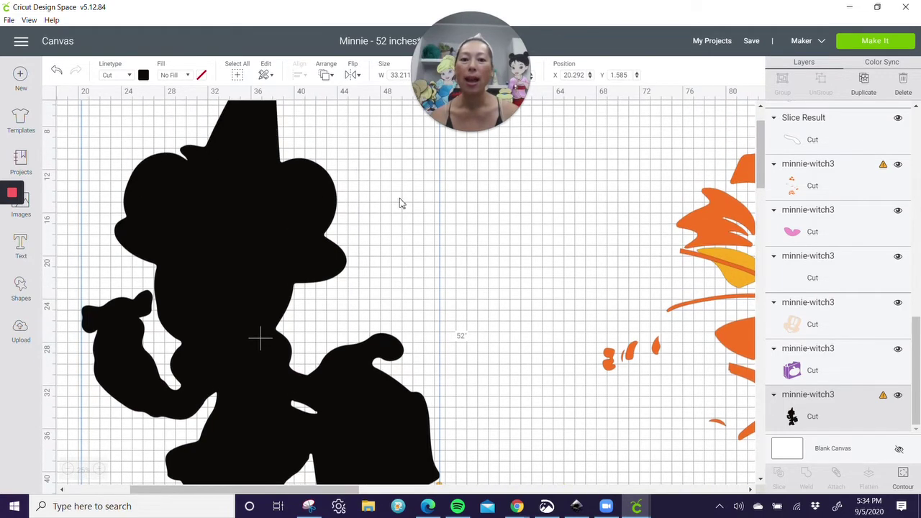
scroll(493, 322, "up", 1)
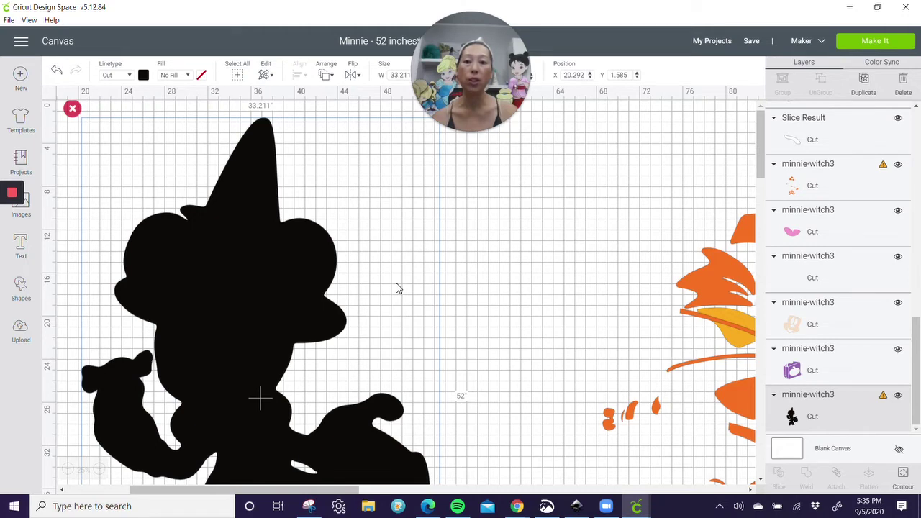
left_click_drag(205, 246, 223, 272)
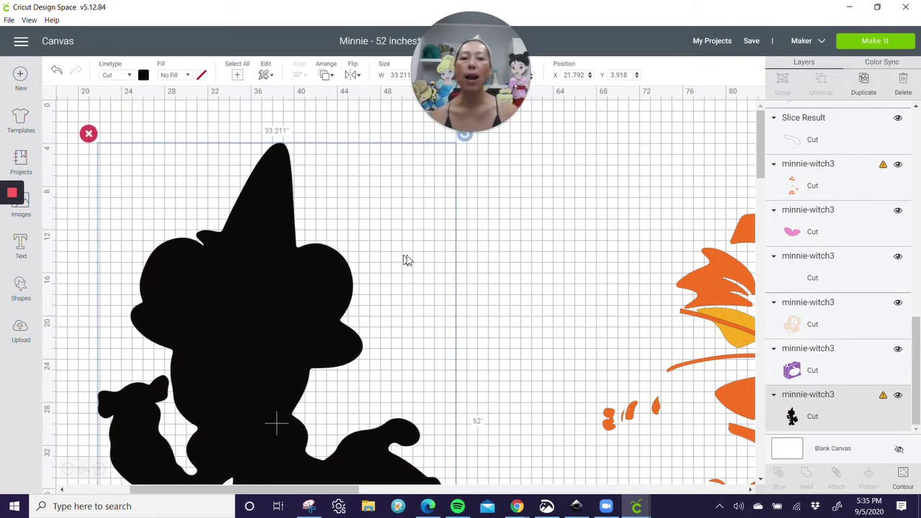
Step: Move the yellow slice result off the black silhouette toward the orange pieces, to about X 67.6, Y 38.25
scroll(461, 265, "down", 5)
scroll(461, 267, "up", 3)
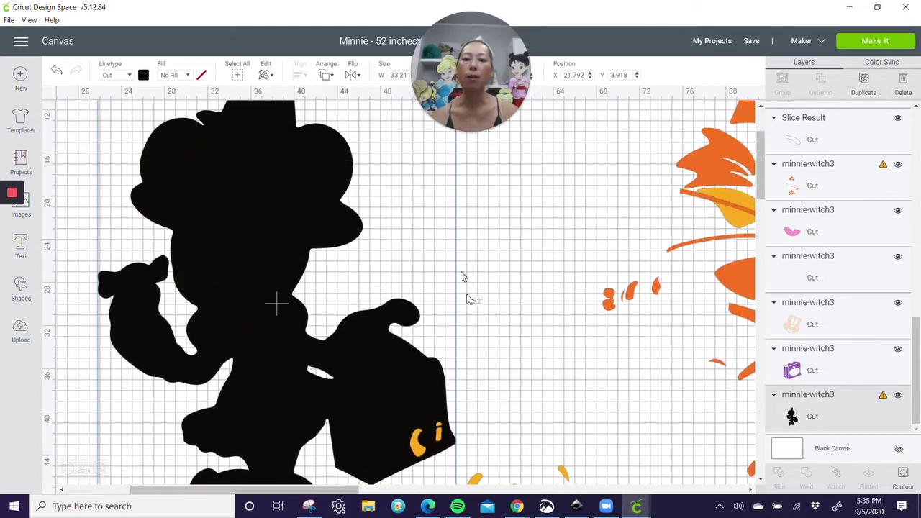
left_click(562, 475)
left_click_drag(576, 468, 761, 439)
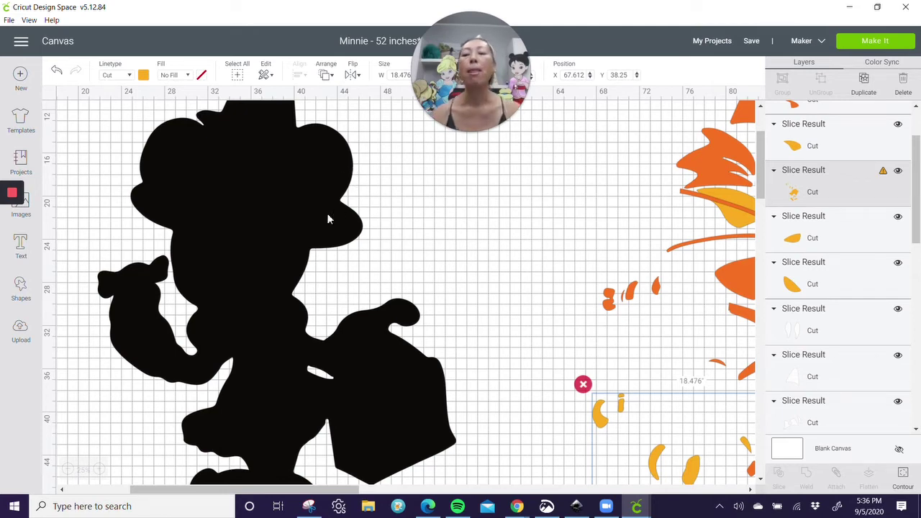
Step: Insert a square shape and set its size to 11 by 11 inches
scroll(326, 216, "up", 3)
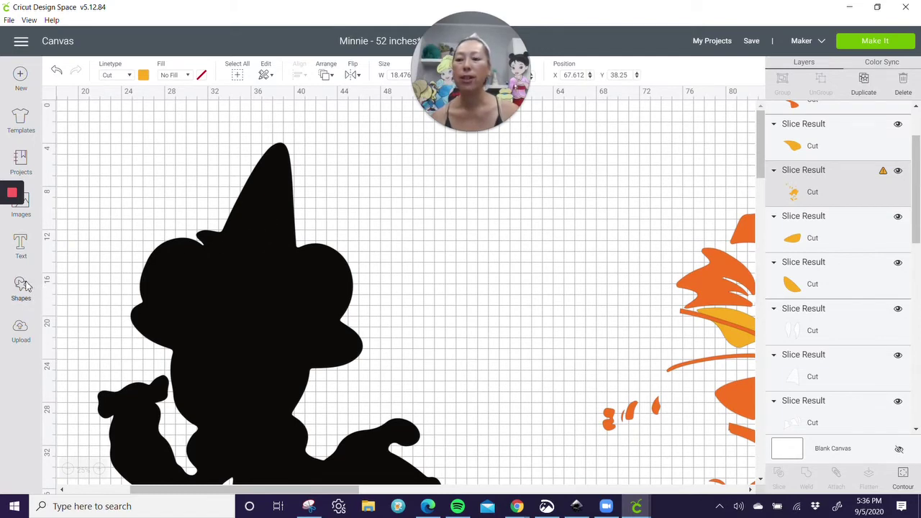
left_click(32, 304)
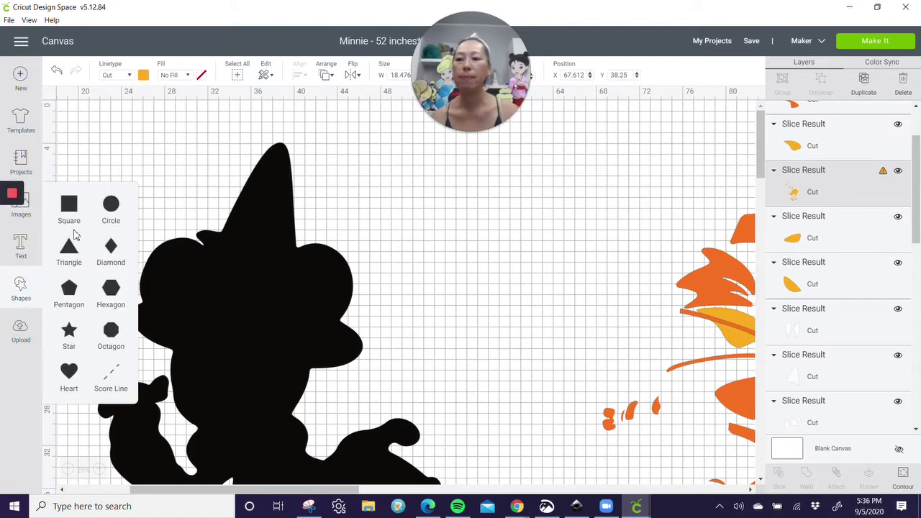
left_click(71, 208)
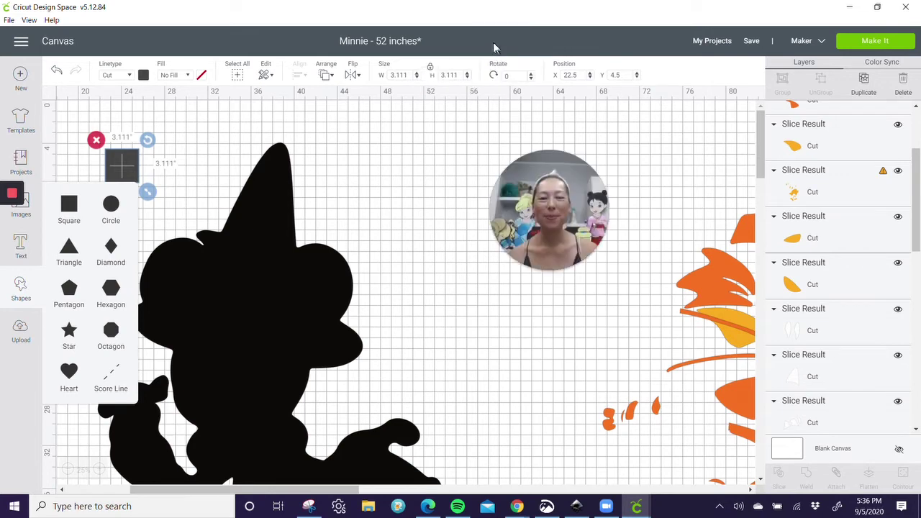
left_click(403, 75)
type("11")
key("Tab")
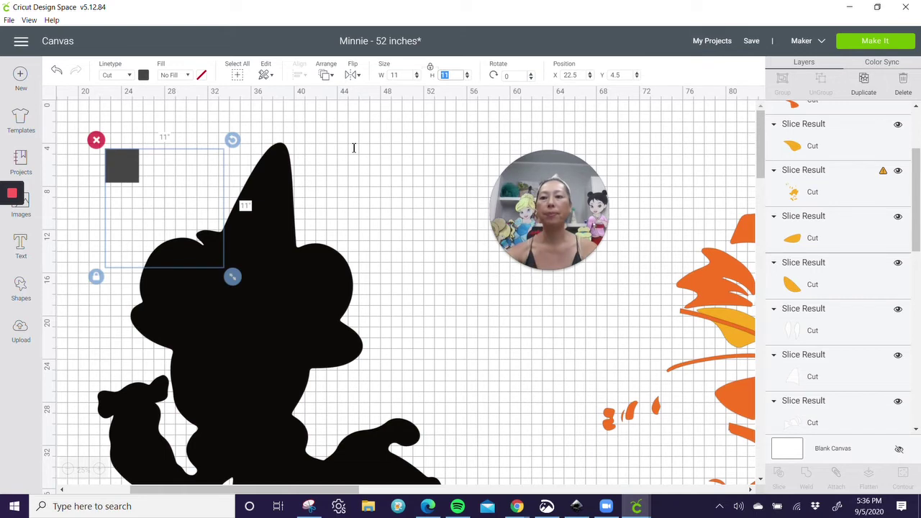
Step: Position the square above the silhouette's ear at X 21, Y 2
left_click_drag(199, 177, 178, 147)
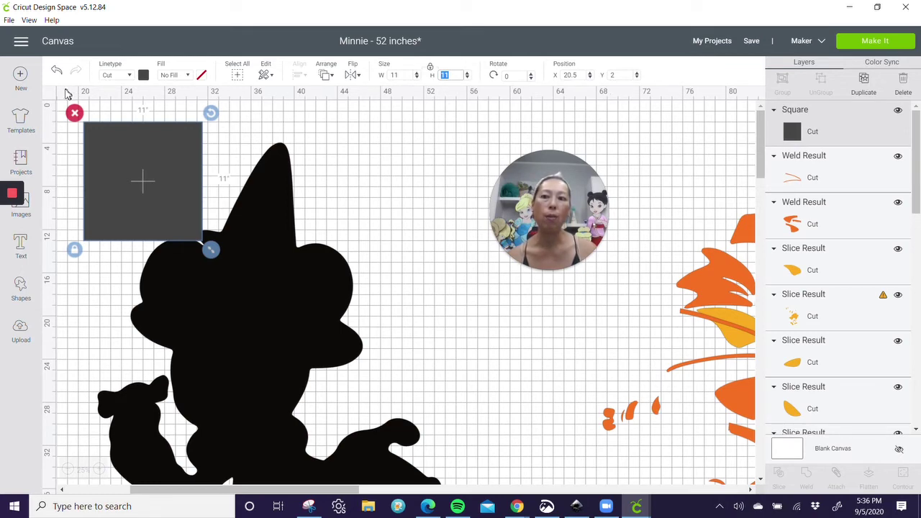
left_click(581, 75)
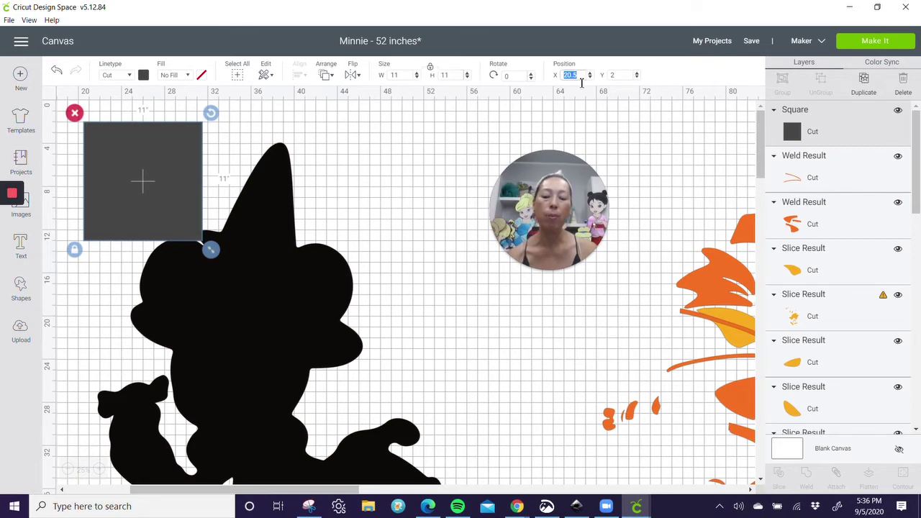
key("Tab")
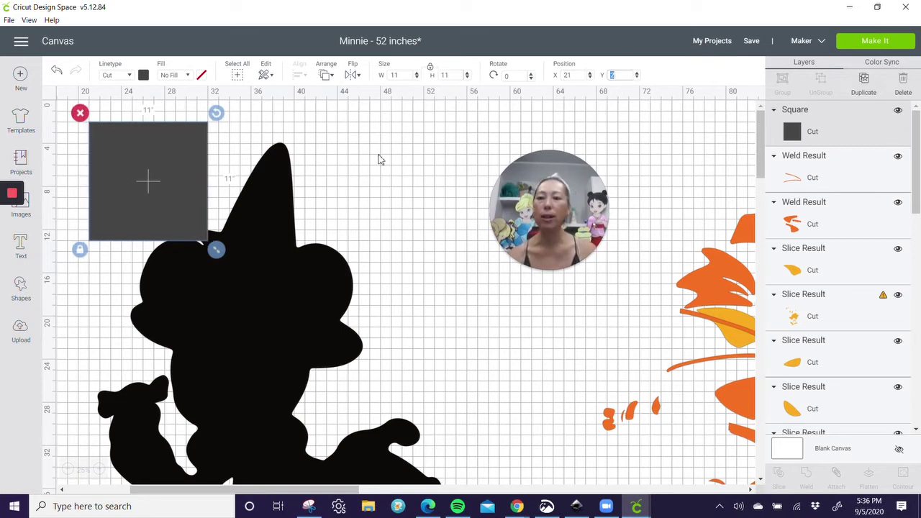
key("Return")
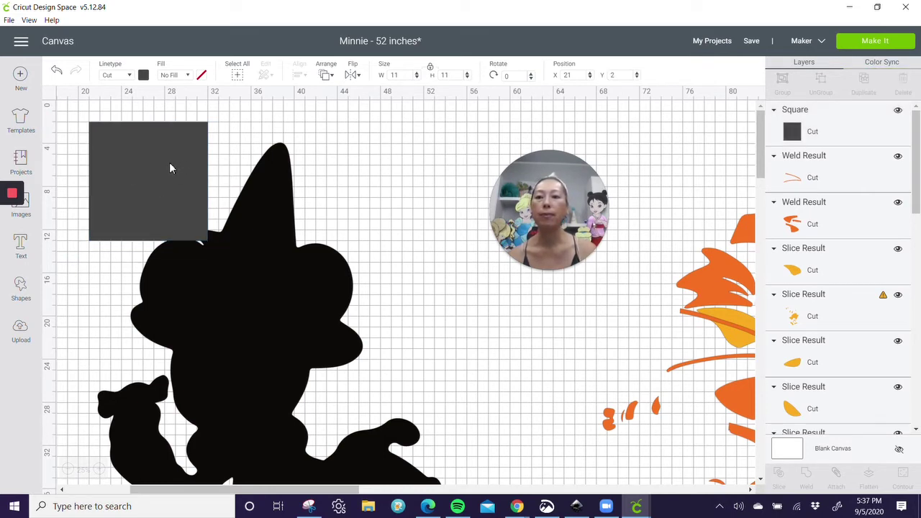
Step: Paste a copy of the square and place it flush beside the first at X 32, Y 2
key("ctrl+v")
left_click_drag(169, 164, 286, 157)
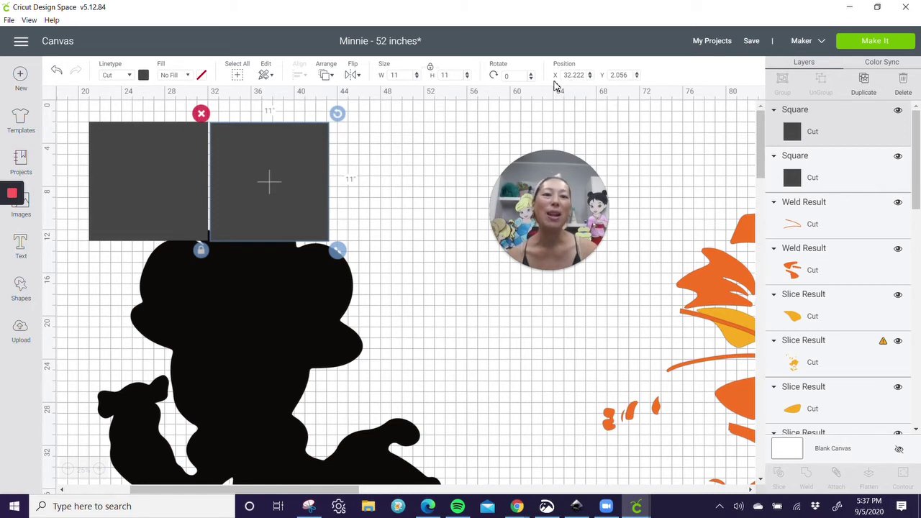
double_click(583, 78)
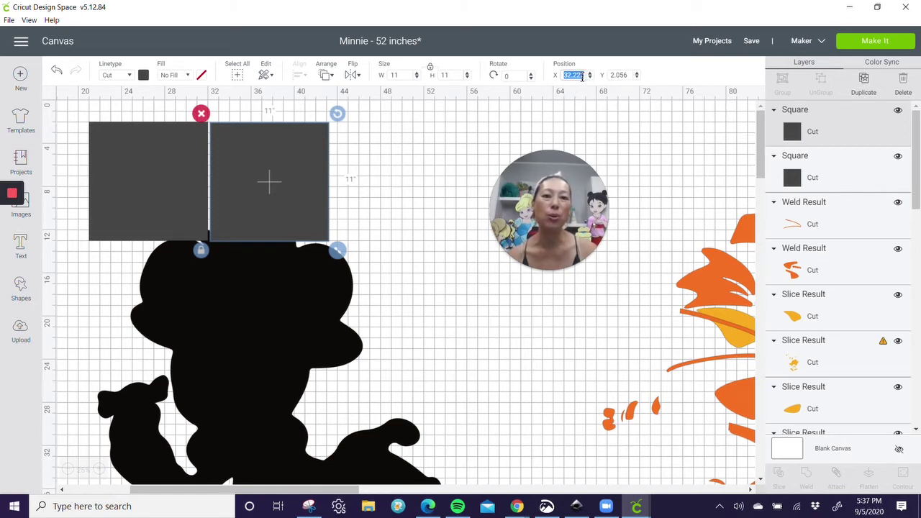
type("32")
key("Tab")
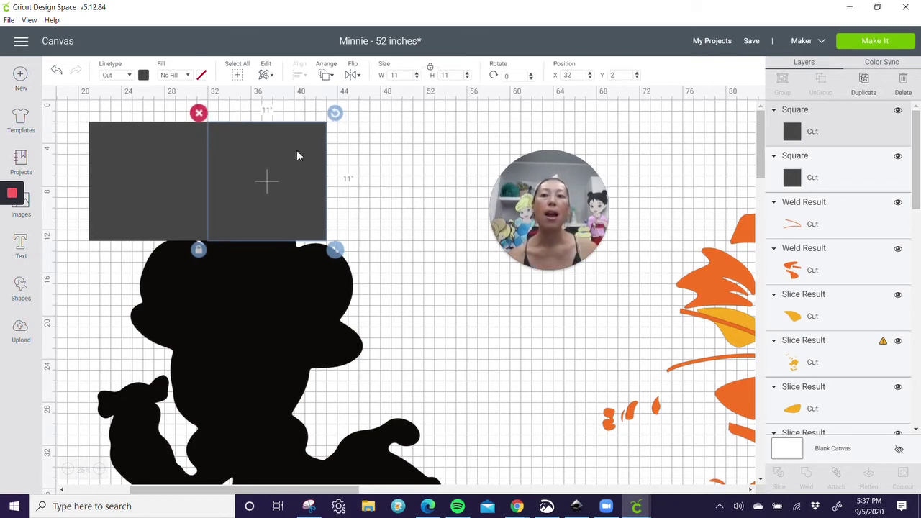
Step: Duplicate the second square and place the copy at X 43, Y 2 to extend the row over the hat
left_click(159, 168)
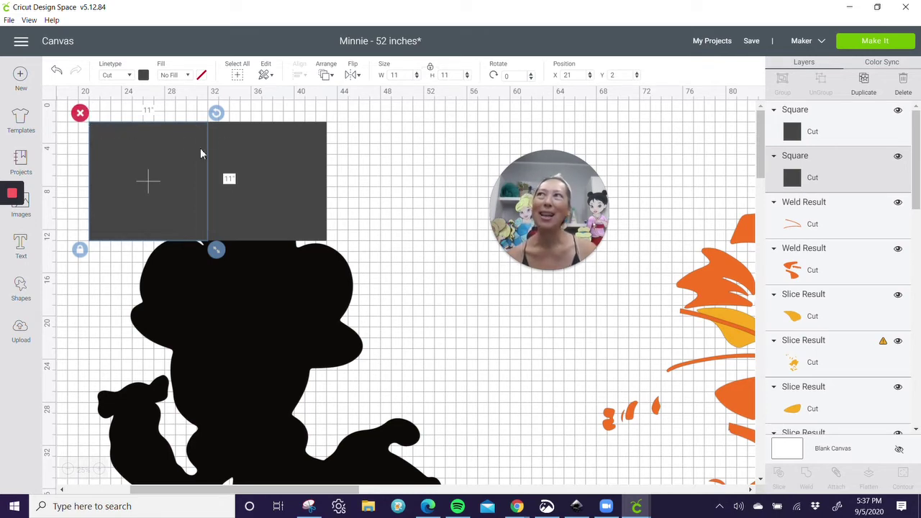
left_click(267, 153)
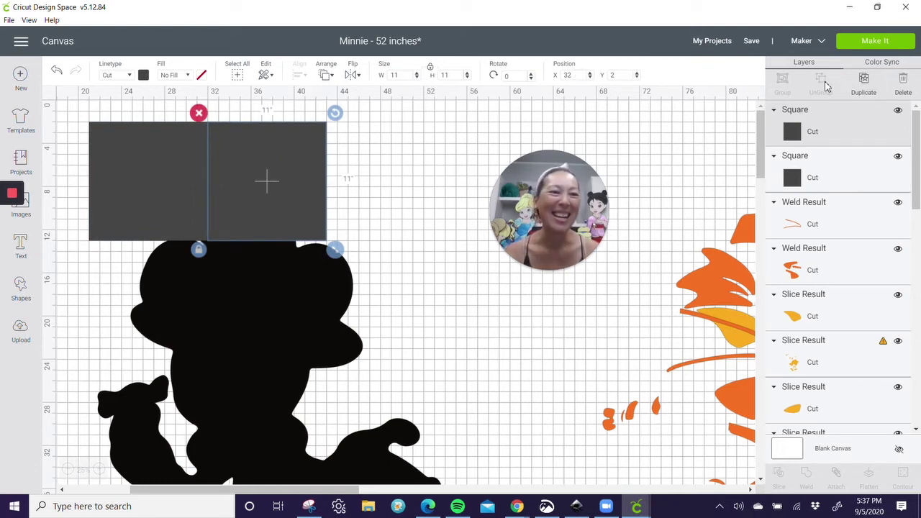
left_click(531, 179)
left_click(315, 183)
key("ctrl+d")
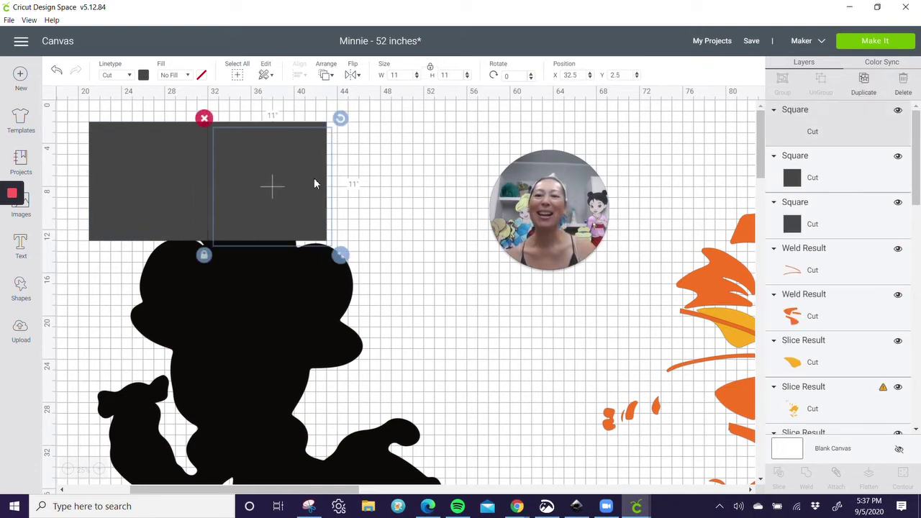
left_click_drag(282, 179, 399, 169)
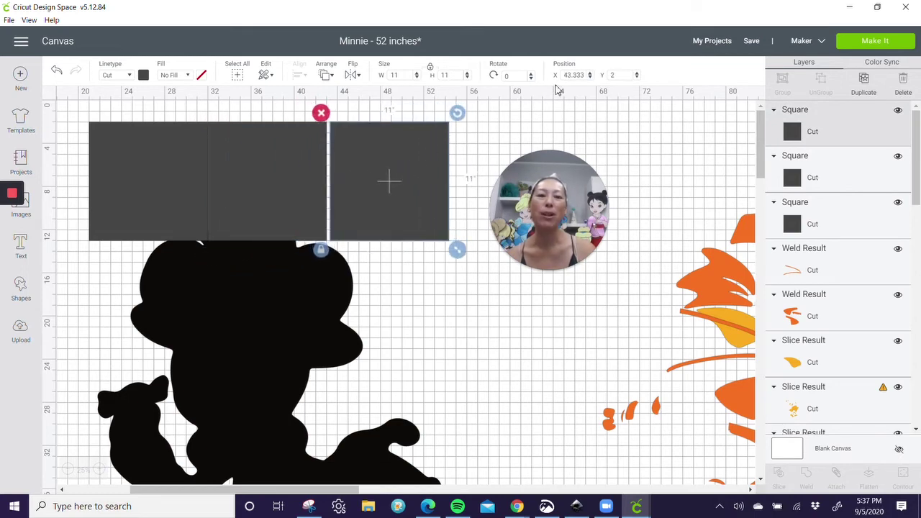
left_click(579, 77)
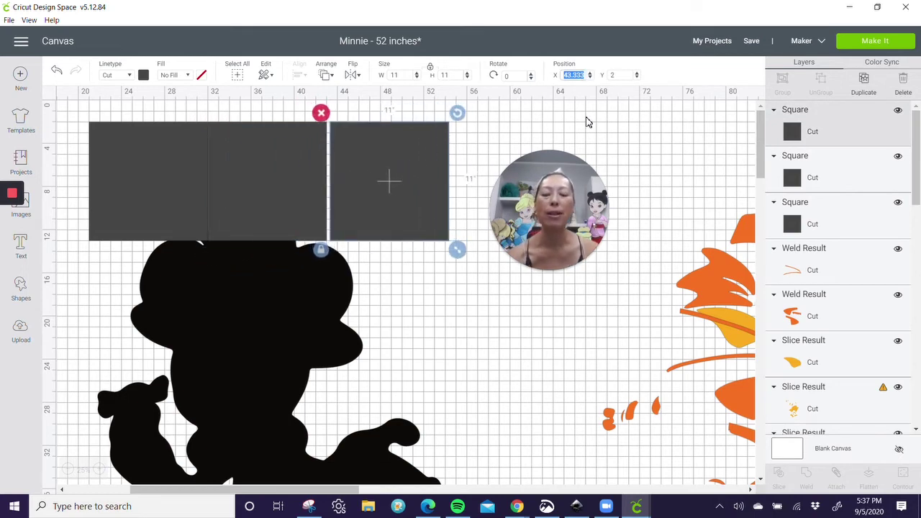
key("Tab")
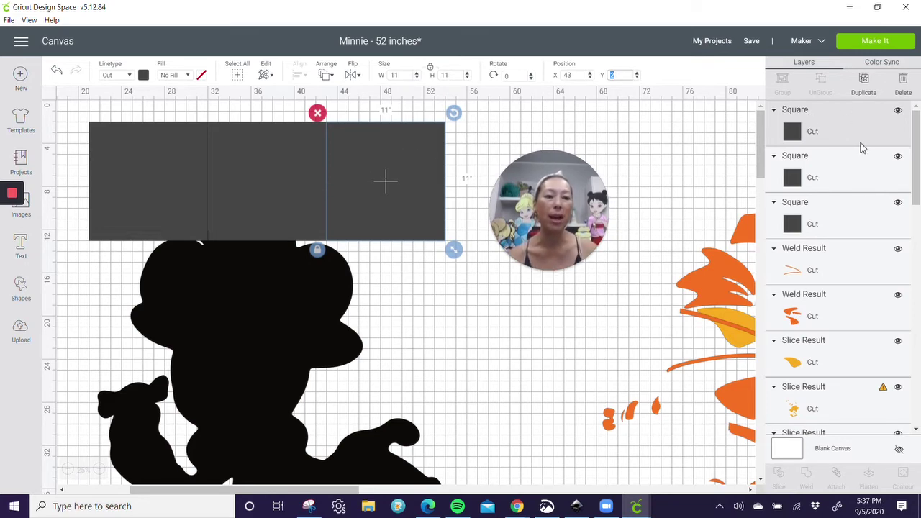
Step: Duplicate the row of three squares and place the copy directly beneath it at X 21, Y 13
left_click(819, 172, "shift")
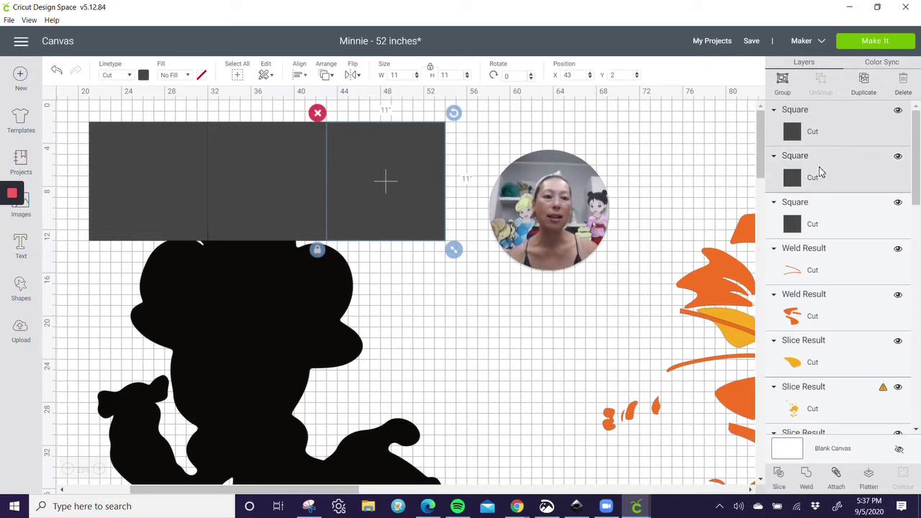
left_click(818, 218, "shift")
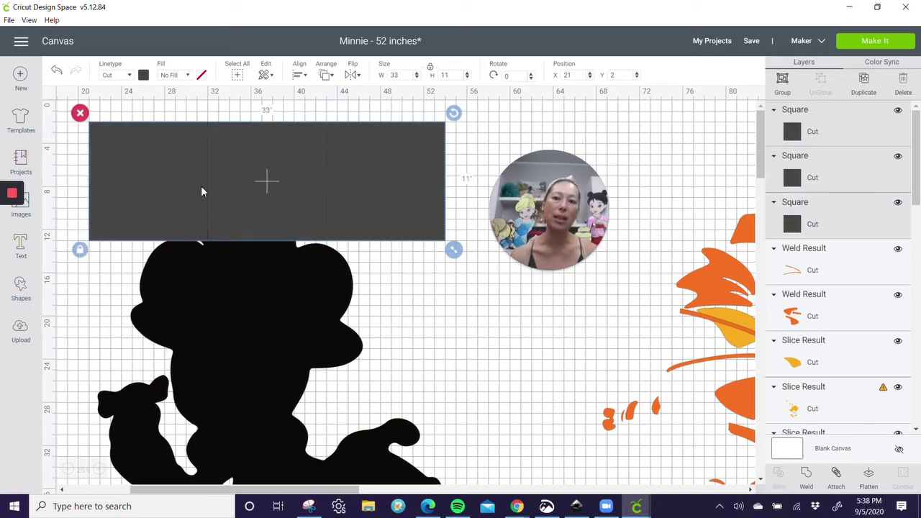
left_click(869, 82)
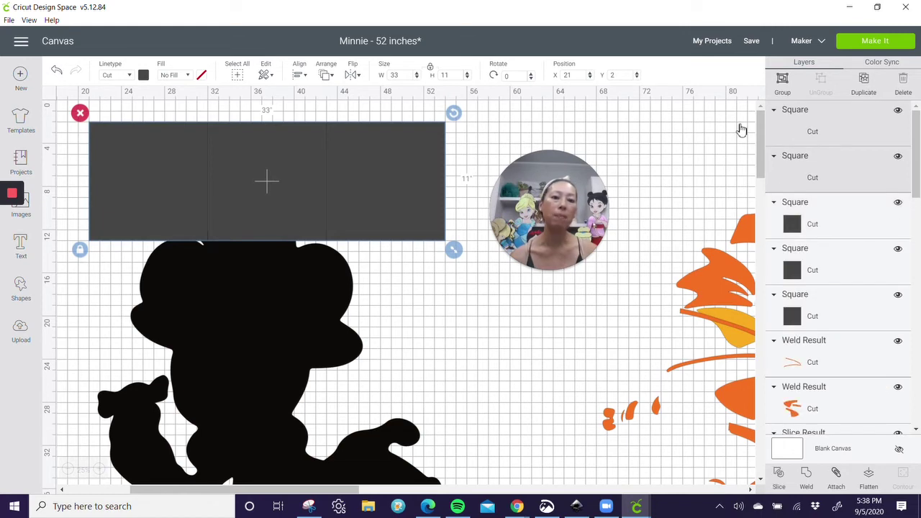
left_click_drag(419, 187, 413, 273)
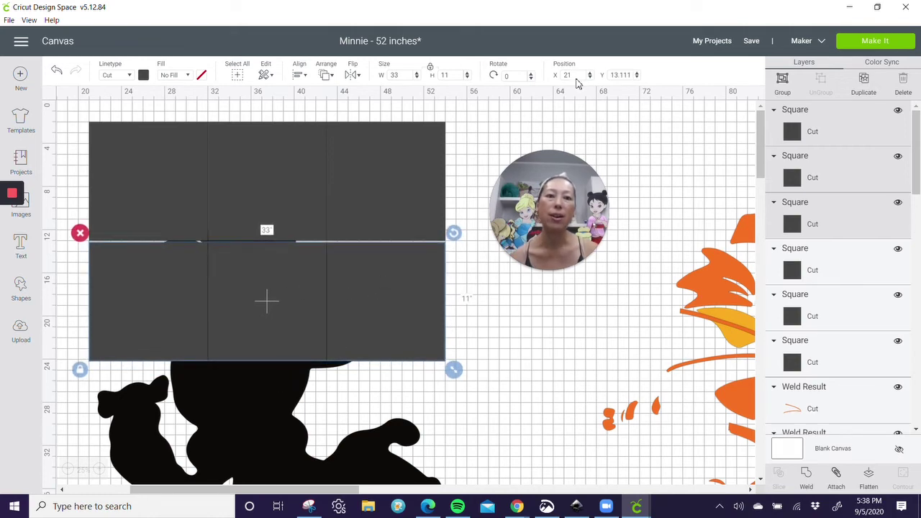
double_click(625, 78)
type("13")
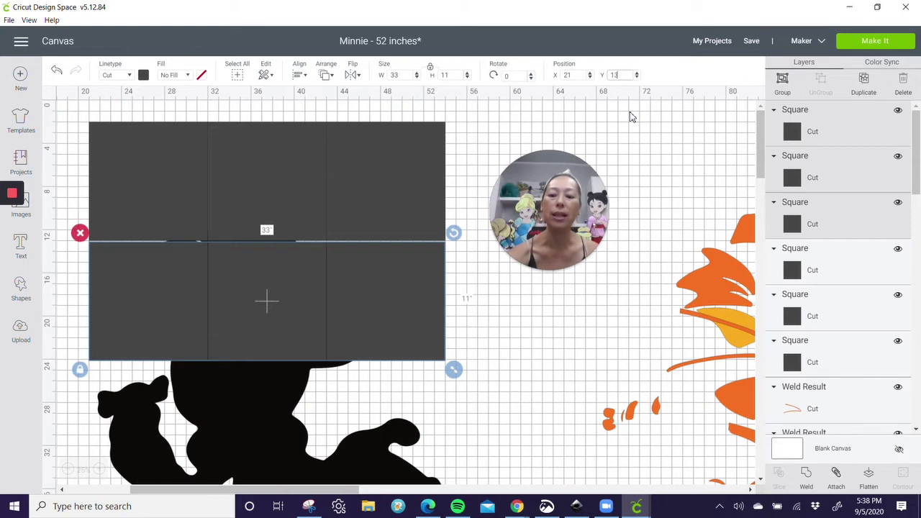
key("Return")
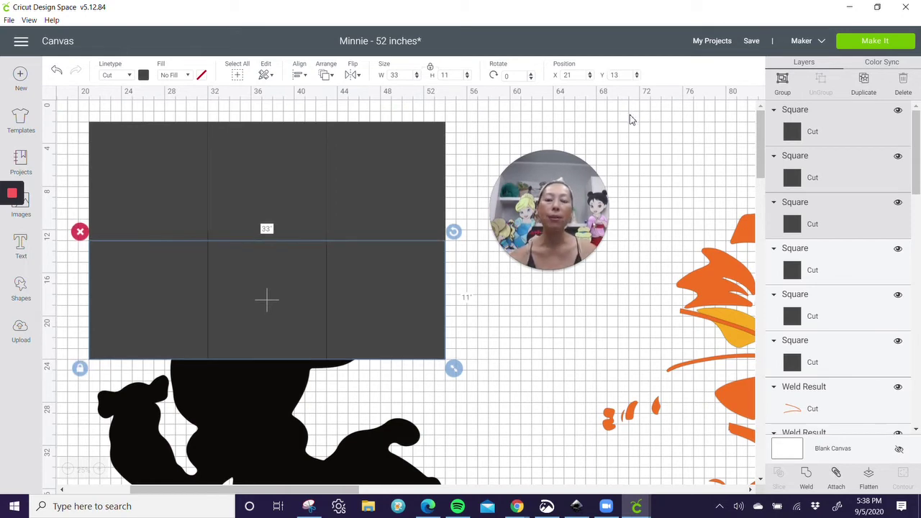
Step: Duplicate the block of six squares and place the copy directly beneath it at X 21, Y 24
left_click(829, 267, "shift")
left_click(831, 309, "shift")
left_click(826, 344, "shift")
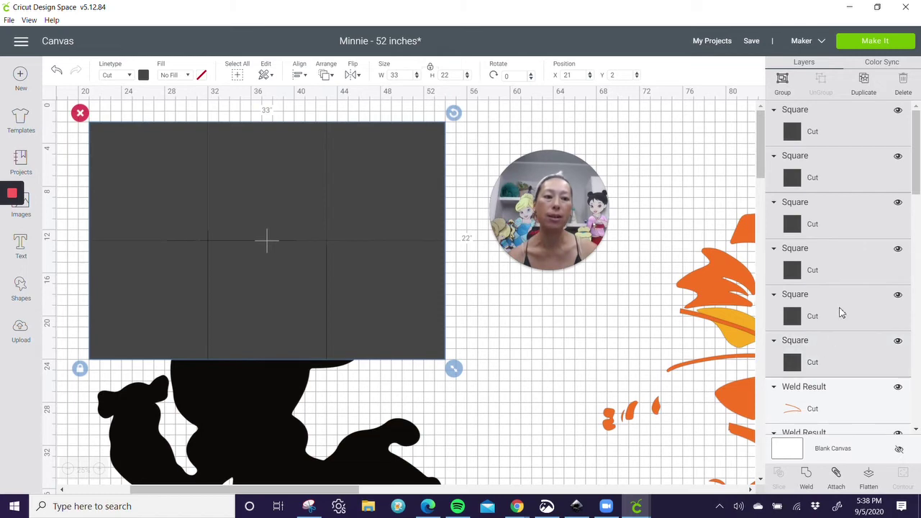
left_click(864, 81)
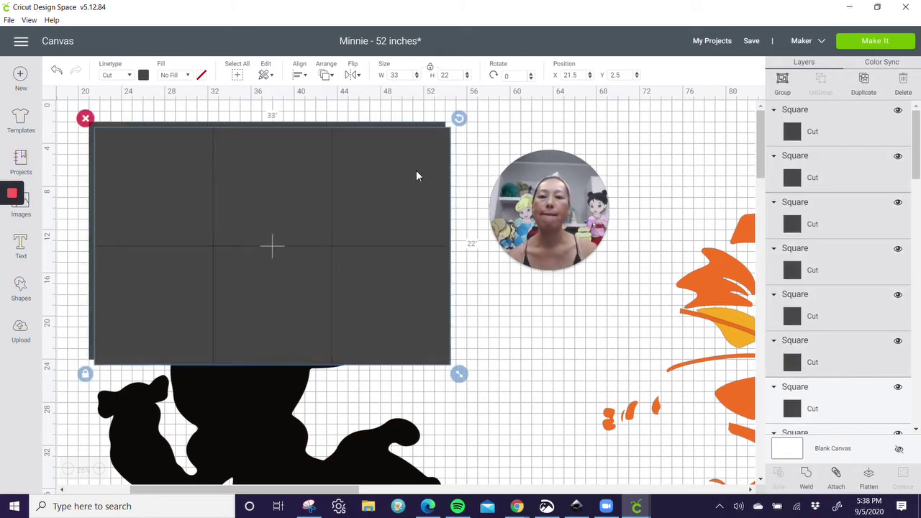
left_click_drag(416, 208, 410, 402)
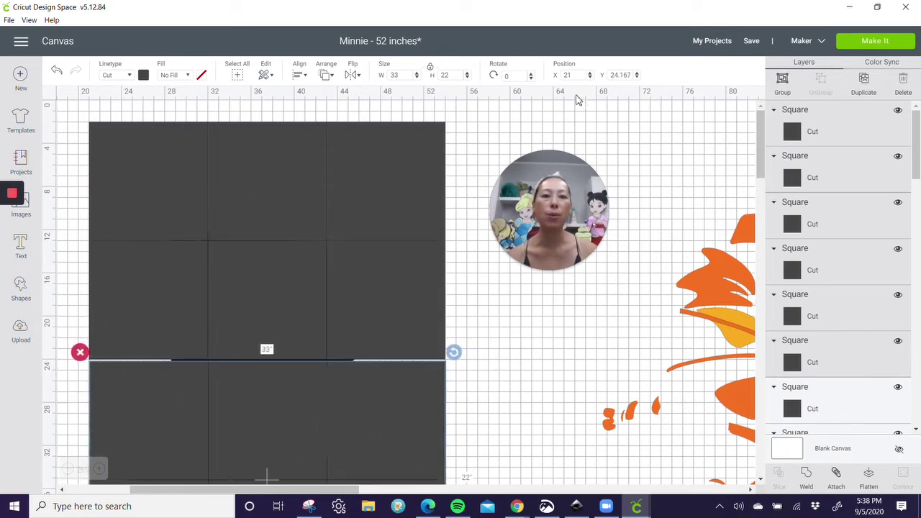
left_click(622, 75)
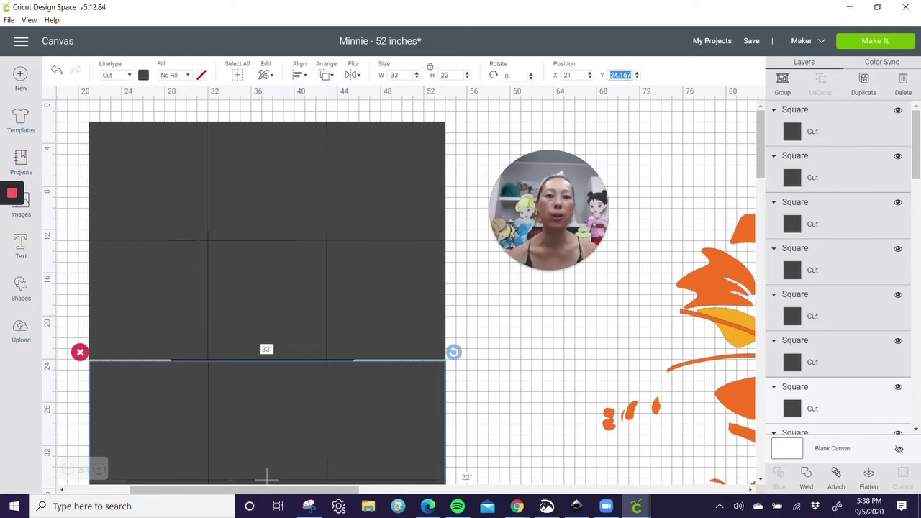
type("24")
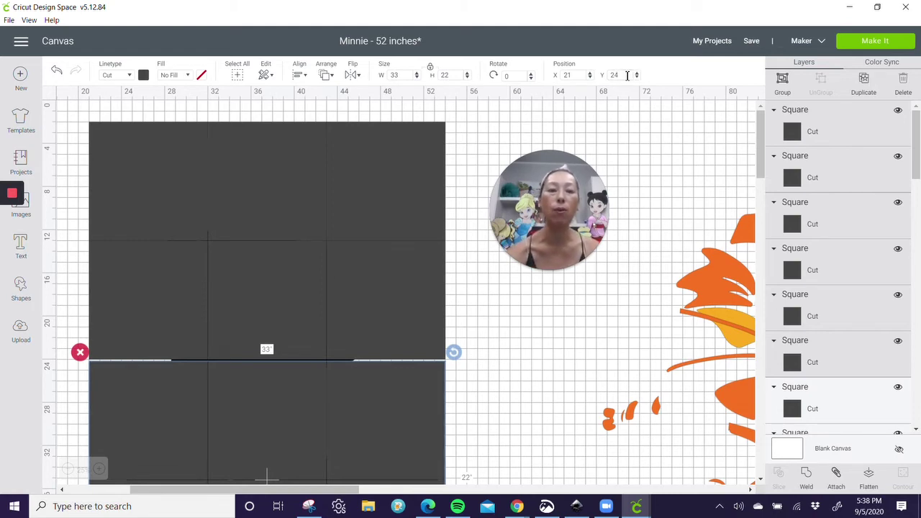
scroll(491, 248, "down", 5)
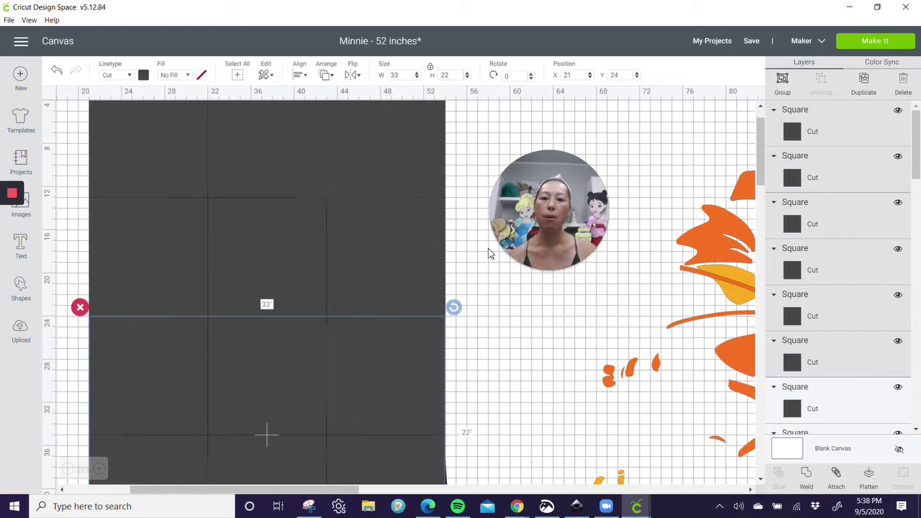
Step: Duplicate the lowest row of three squares and place the copy directly beneath it at X 21, Y 46
left_click(533, 329)
left_click(156, 296)
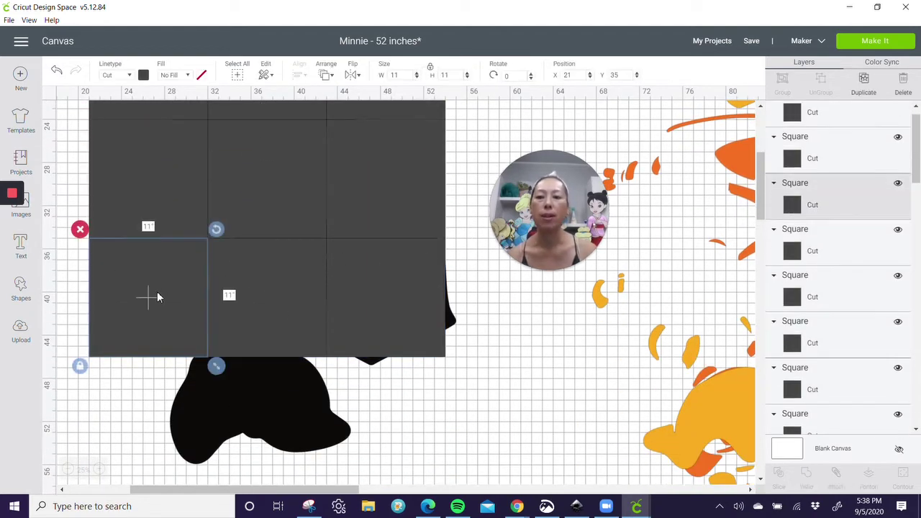
left_click(253, 291, "shift")
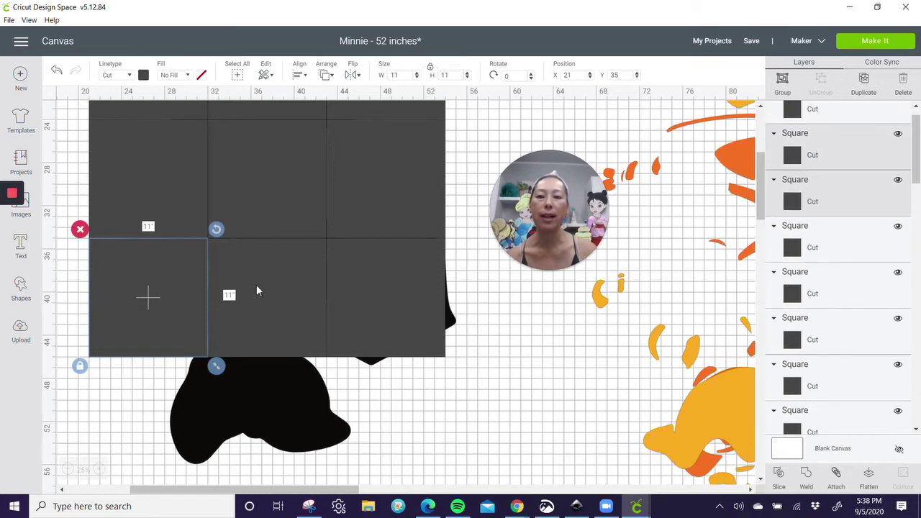
left_click(405, 286, "shift")
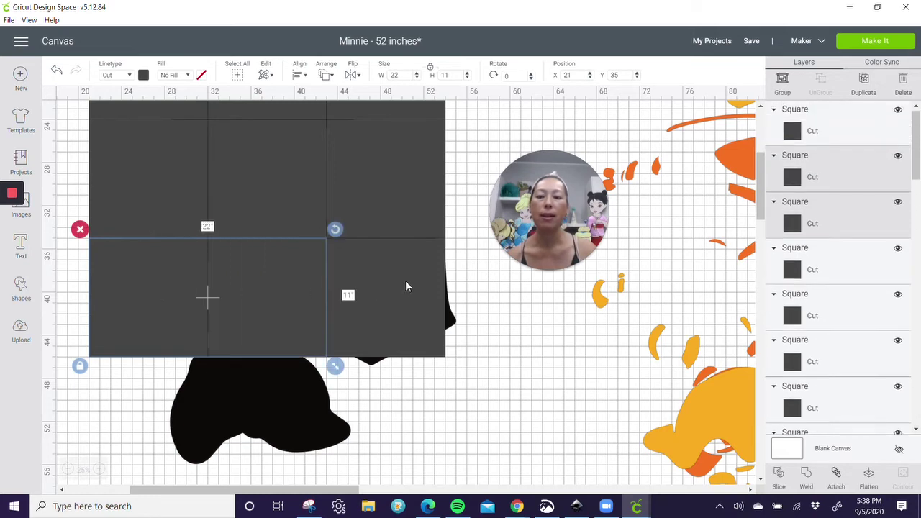
left_click(864, 81)
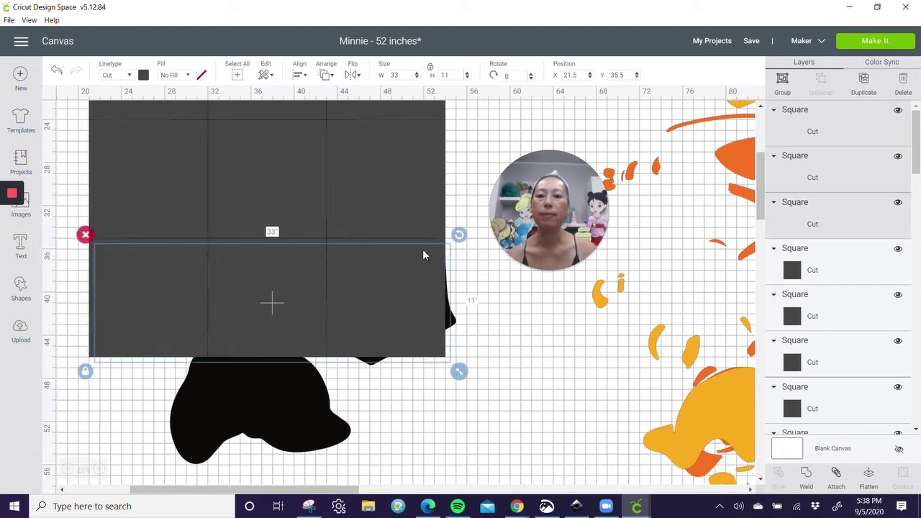
left_click_drag(423, 253, 421, 367)
double_click(577, 76)
key("Tab")
type("46")
key("Return")
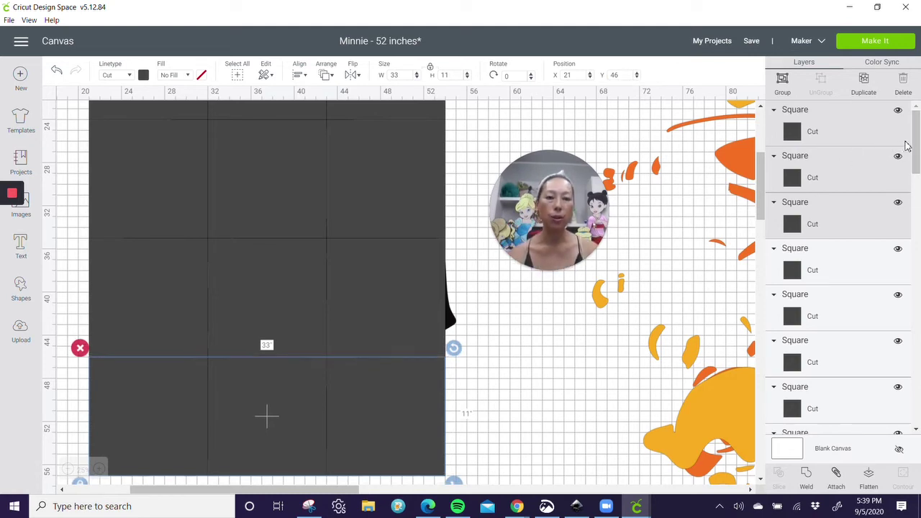
Step: Bring the black silhouette layer to the front of all the squares
left_click_drag(914, 138, 918, 414)
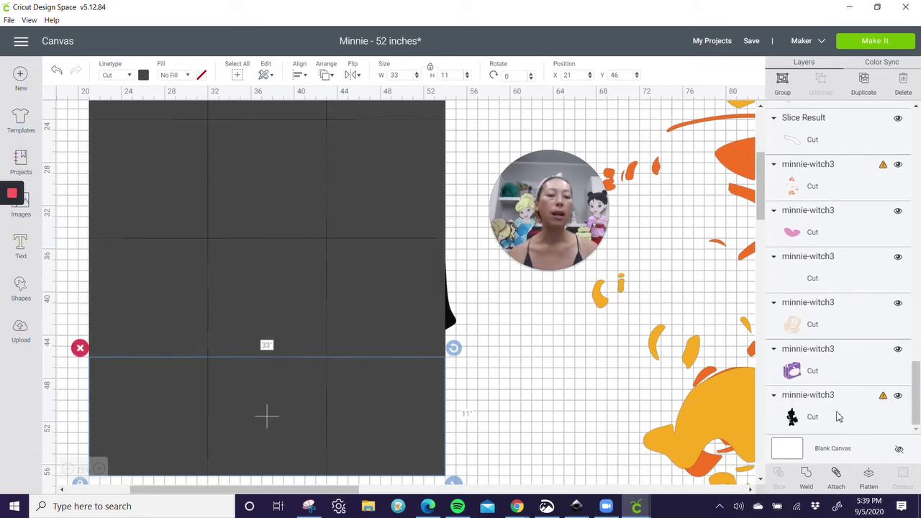
left_click(792, 418)
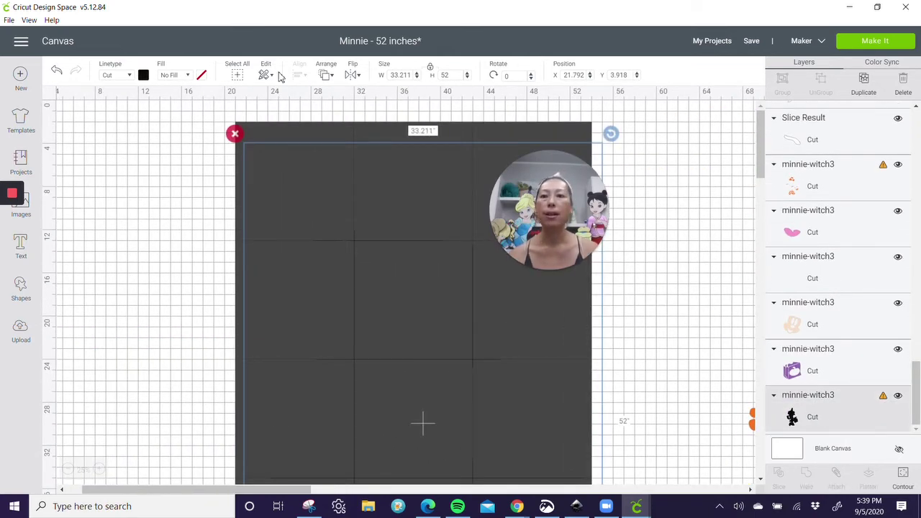
left_click(325, 77)
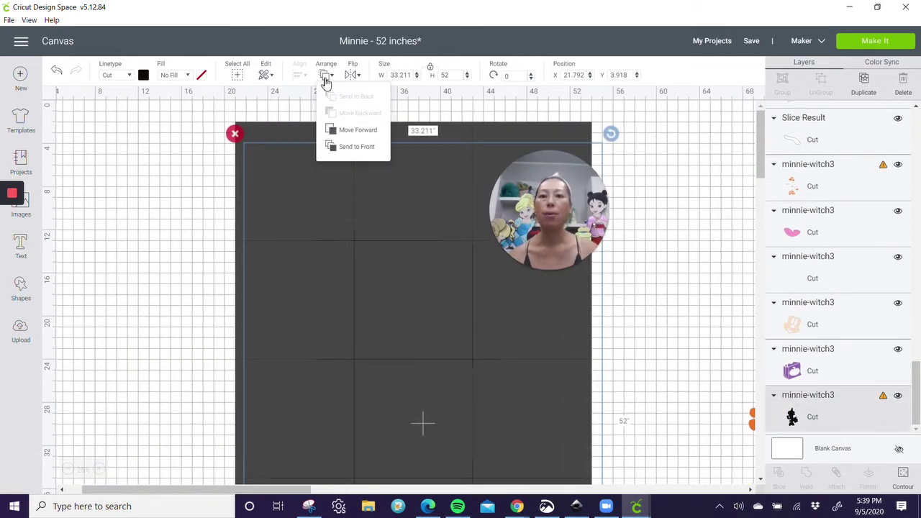
left_click(343, 149)
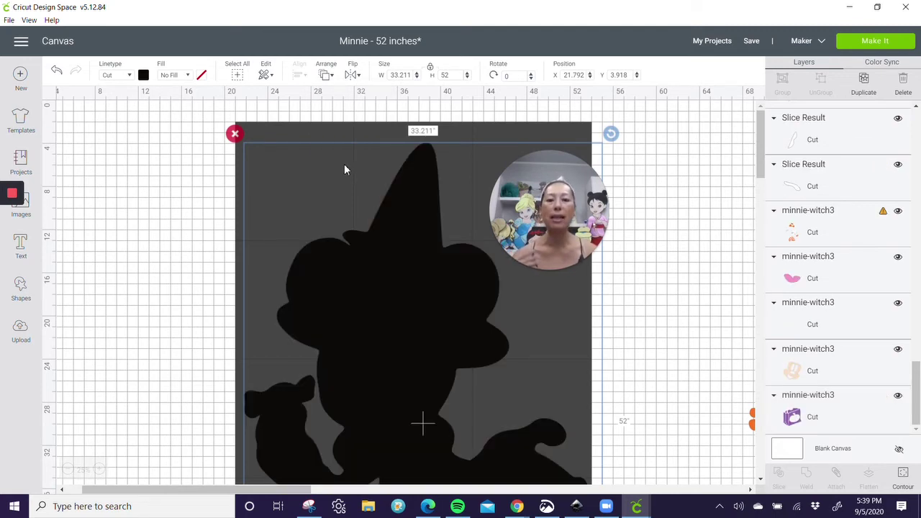
Step: Examine where the grid lines cross the silhouette, from the hat and ears down to the feet
scroll(398, 187, "down", 3)
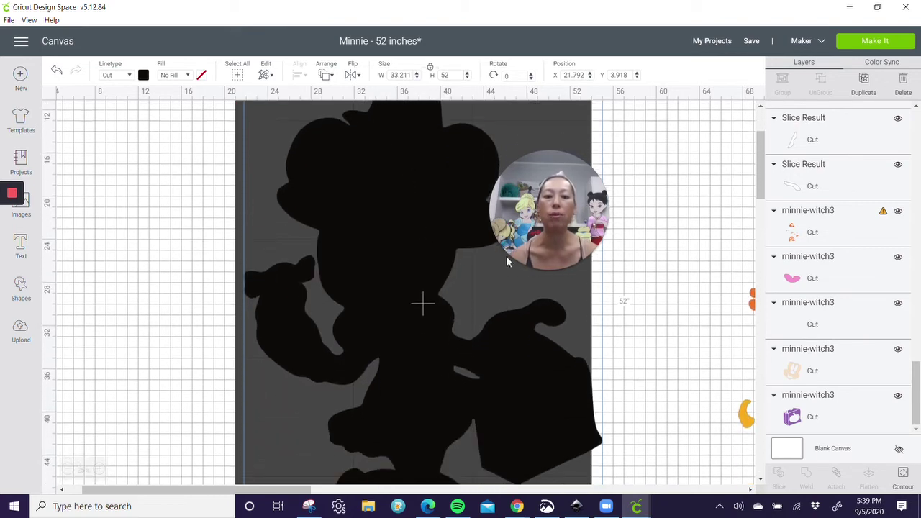
left_click(668, 290)
scroll(667, 290, "up", 2)
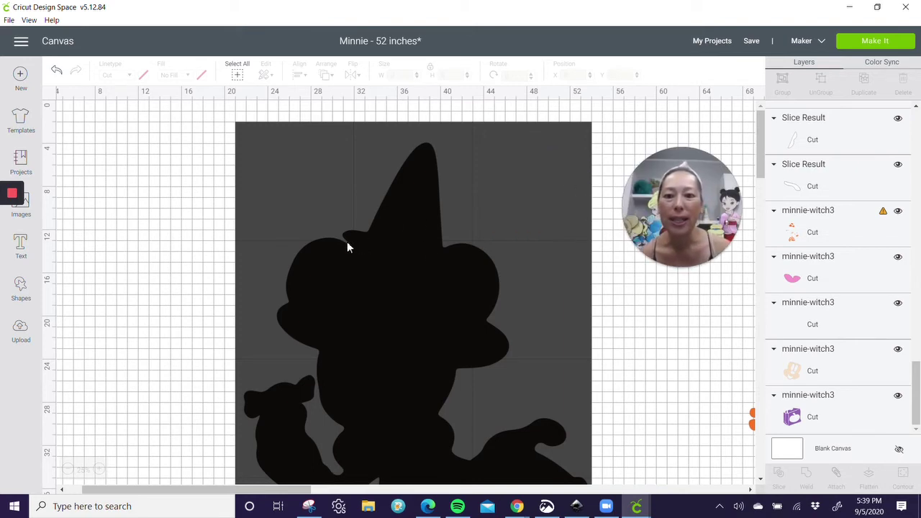
left_click(100, 470)
left_click_drag(136, 493, 191, 494)
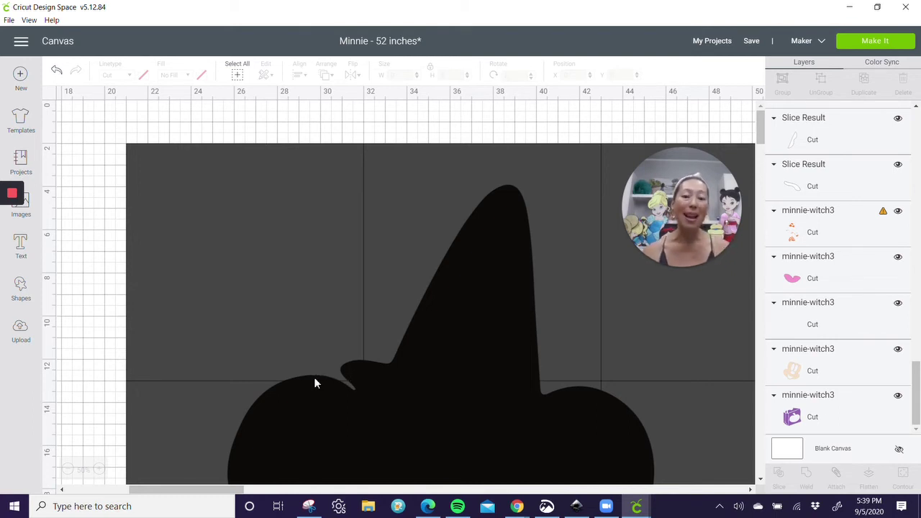
scroll(319, 373, "down", 5)
scroll(319, 374, "down", 3)
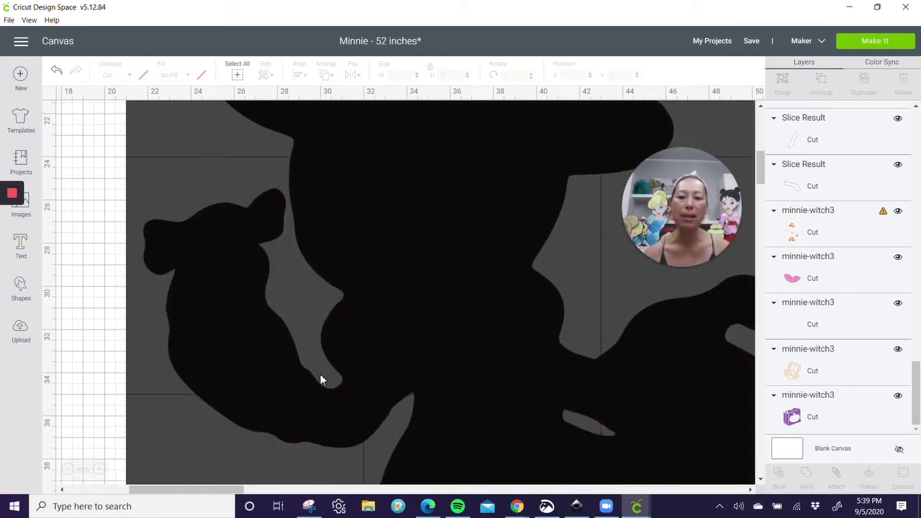
left_click(66, 470)
left_click_drag(200, 493, 149, 492)
scroll(201, 466, "up", 3)
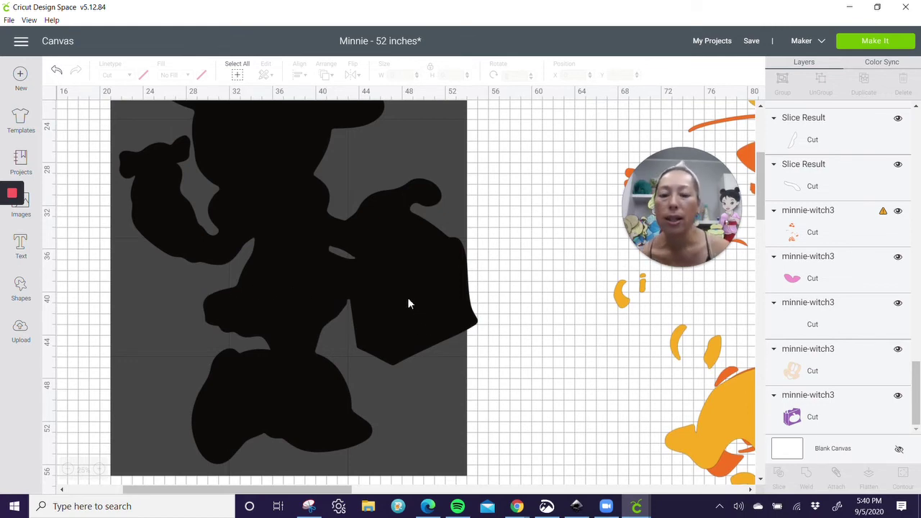
Step: Move the silhouette to about X 18.1, Y 4.9 so its feet rest at the grid's lower edge, and check its alignment with the grid lines
left_click_drag(407, 300, 371, 314)
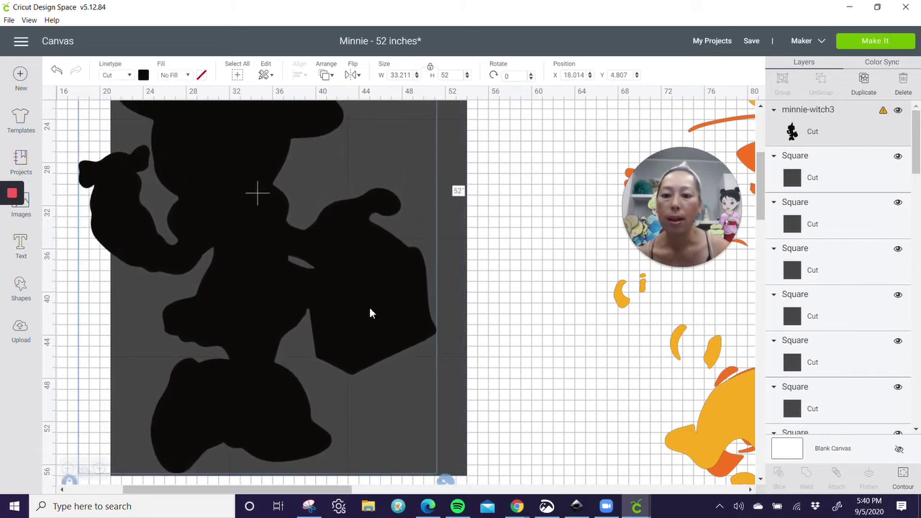
scroll(380, 393, "down", 5)
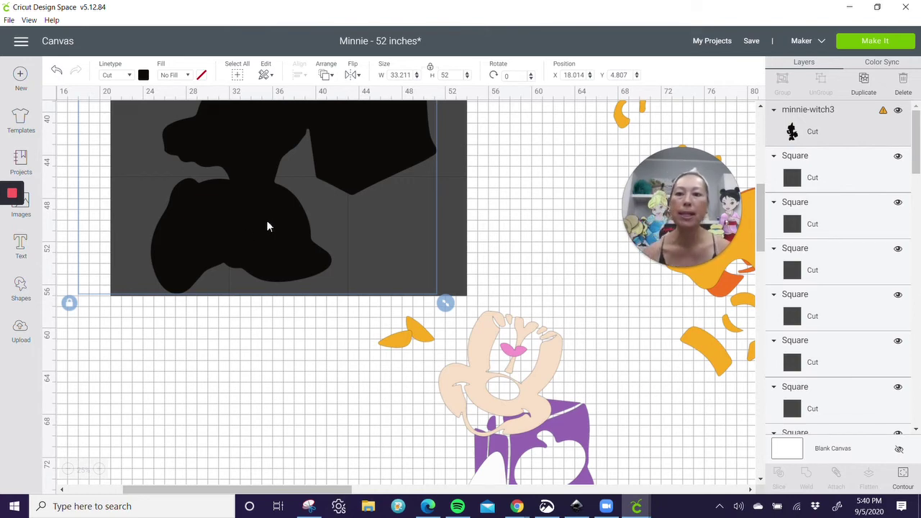
left_click_drag(267, 223, 267, 213)
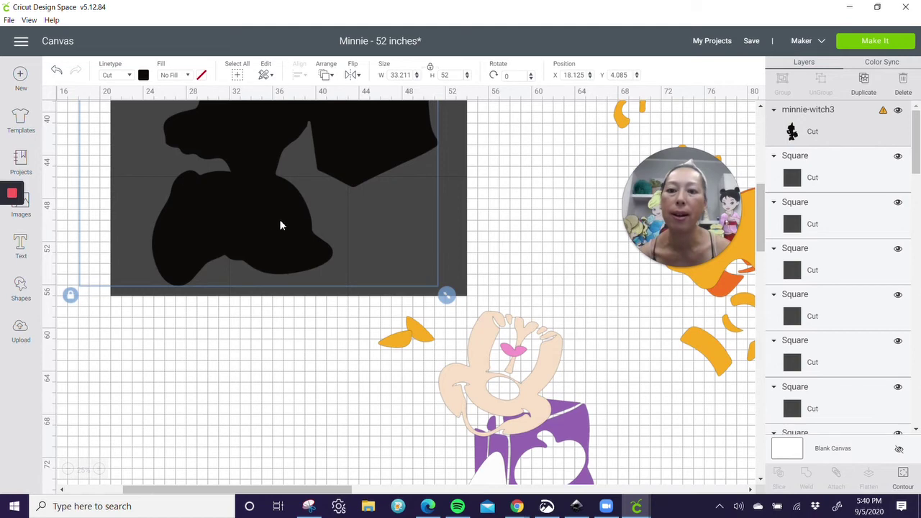
left_click_drag(274, 216, 274, 230)
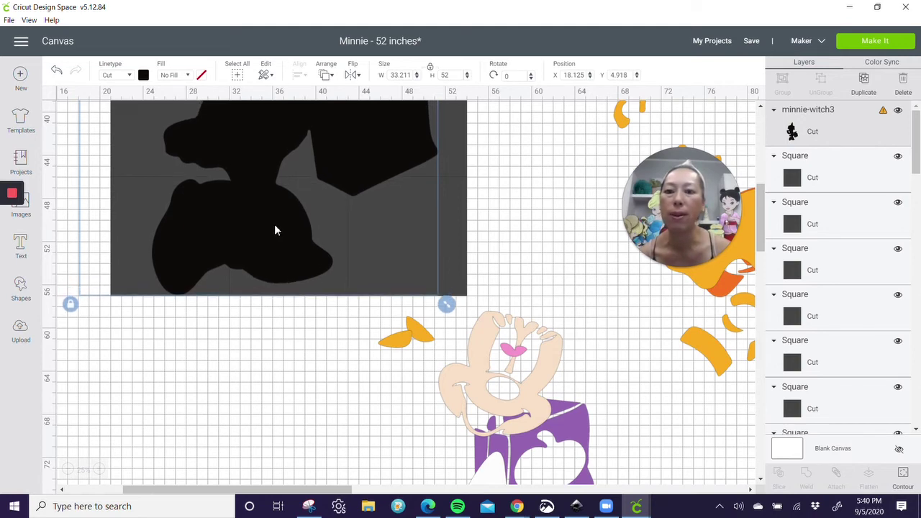
scroll(336, 226, "up", 3)
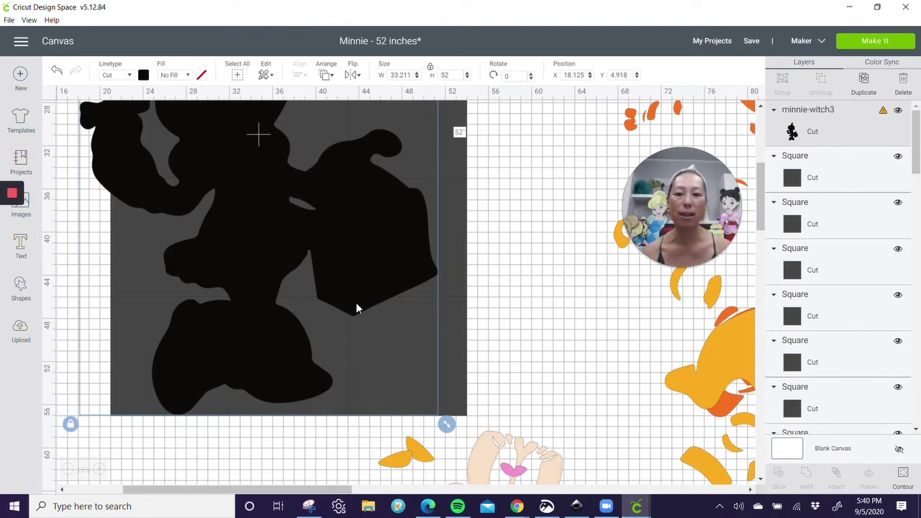
scroll(317, 310, "up", 1)
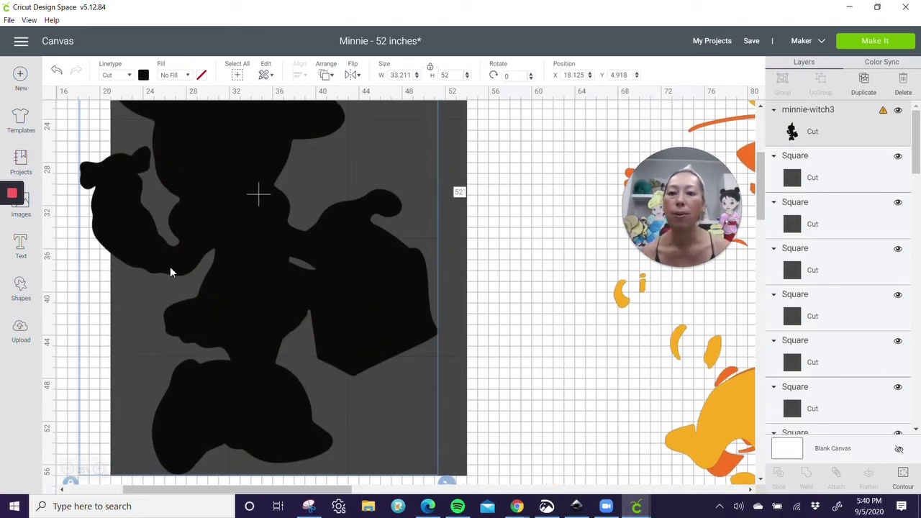
scroll(316, 283, "up", 3)
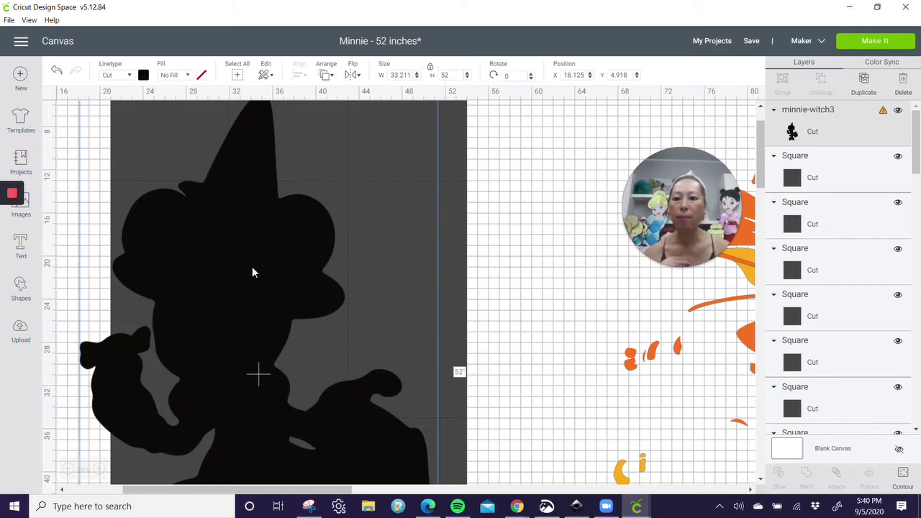
scroll(250, 269, "down", 3)
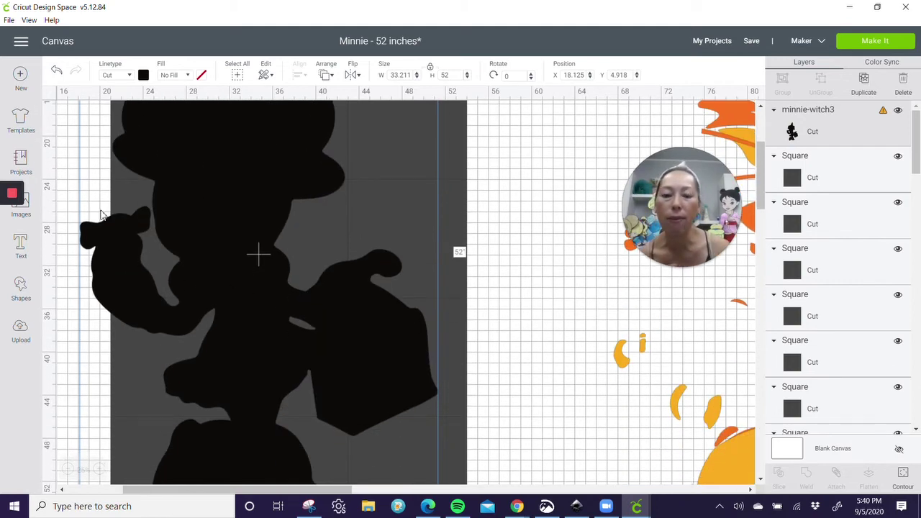
left_click(497, 345)
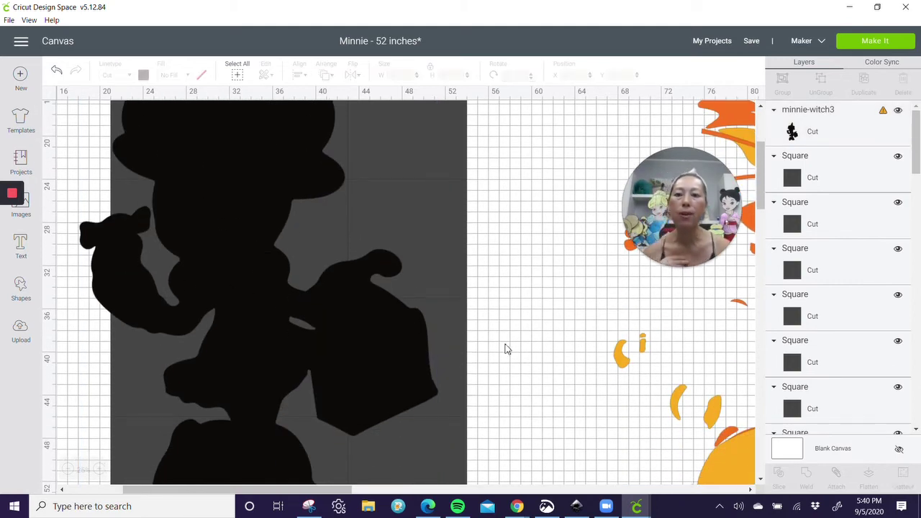
Step: Send the silhouette behind the squares to check the part outside the grid, and return it to the front
left_click(236, 173)
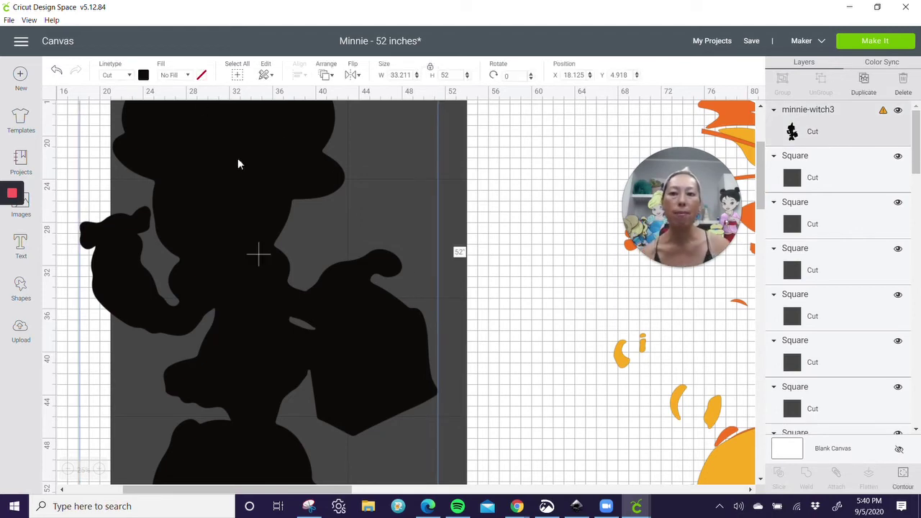
left_click(327, 76)
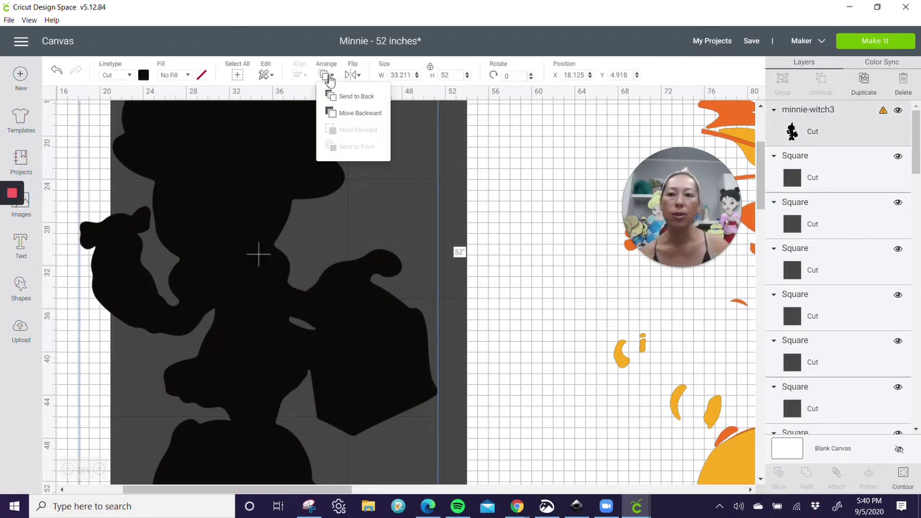
left_click(330, 98)
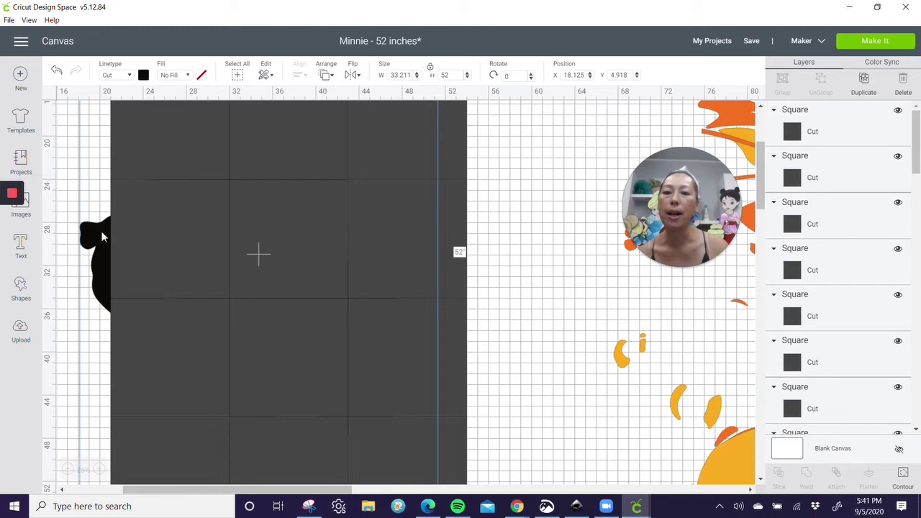
left_click(327, 75)
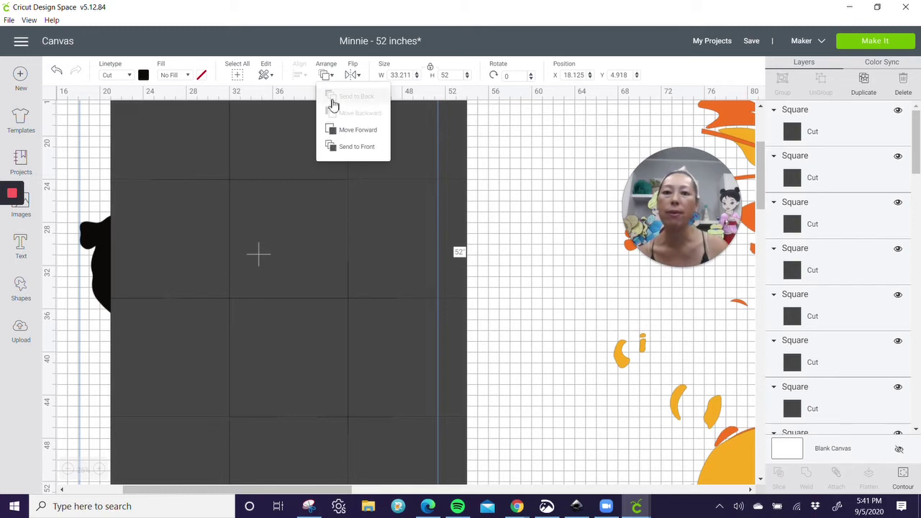
left_click(332, 146)
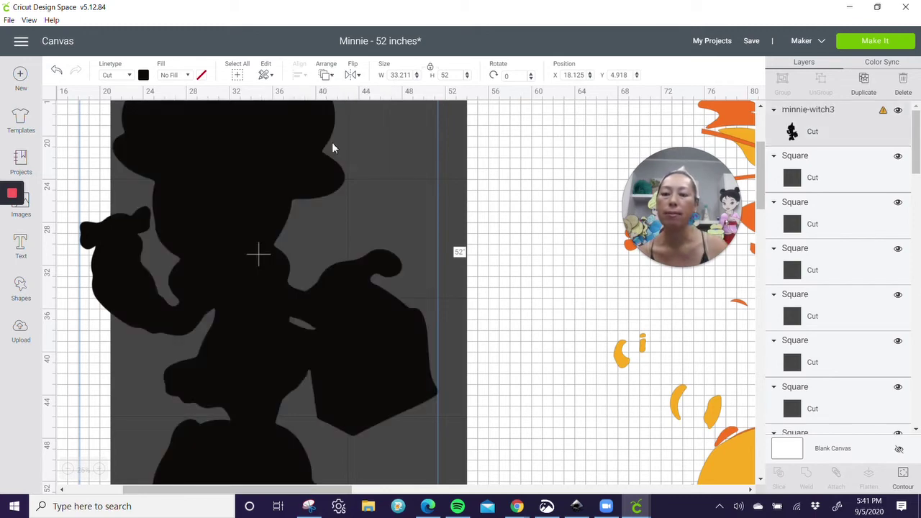
Step: Shift the silhouette horizontally to X 20.57 to bring its overhanging part back onto the grid
left_click_drag(147, 278, 175, 278)
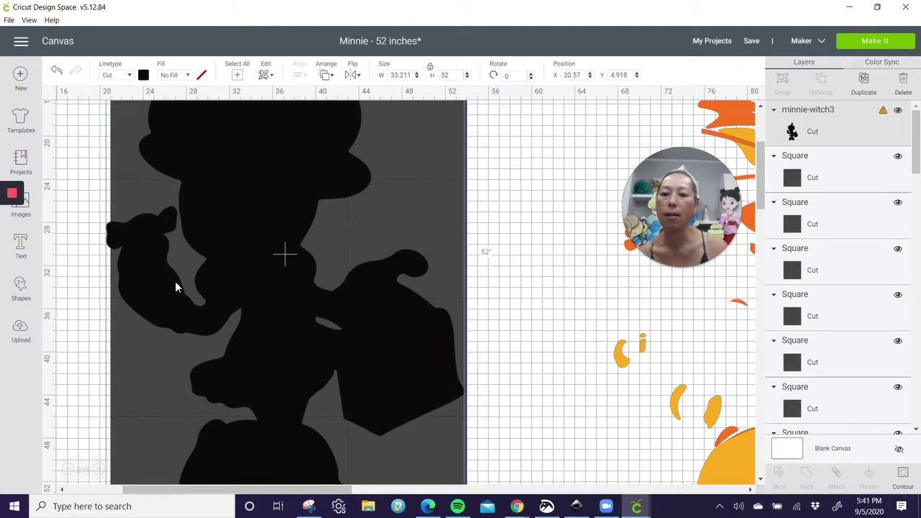
Step: Shift the silhouette horizontally to about X 21.85 and check its alignment with the grid from the feet up to the ears
scroll(175, 280, "down", 5)
scroll(262, 292, "up", 1)
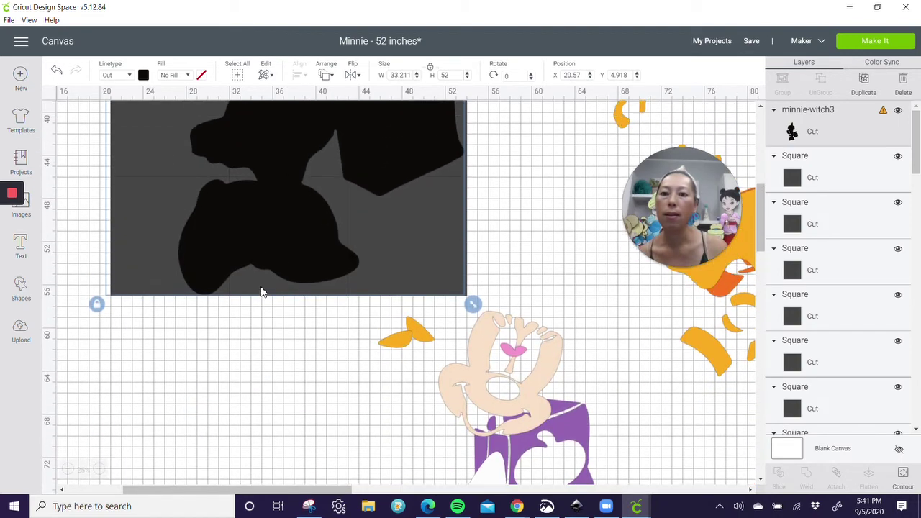
left_click_drag(295, 243, 310, 247)
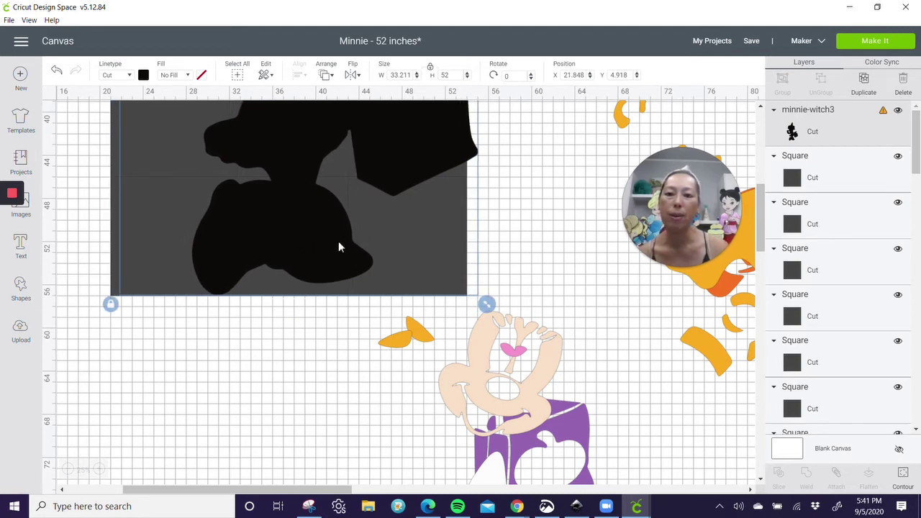
scroll(338, 241, "up", 4)
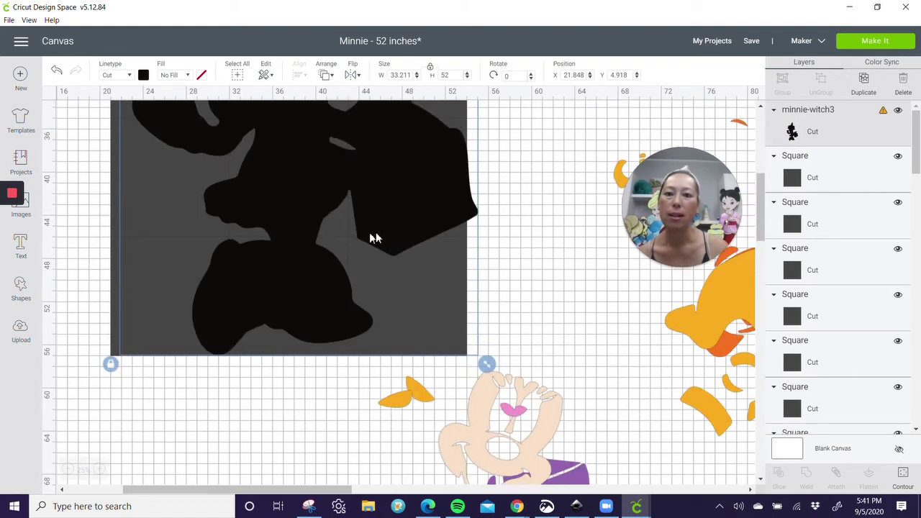
scroll(394, 237, "up", 2)
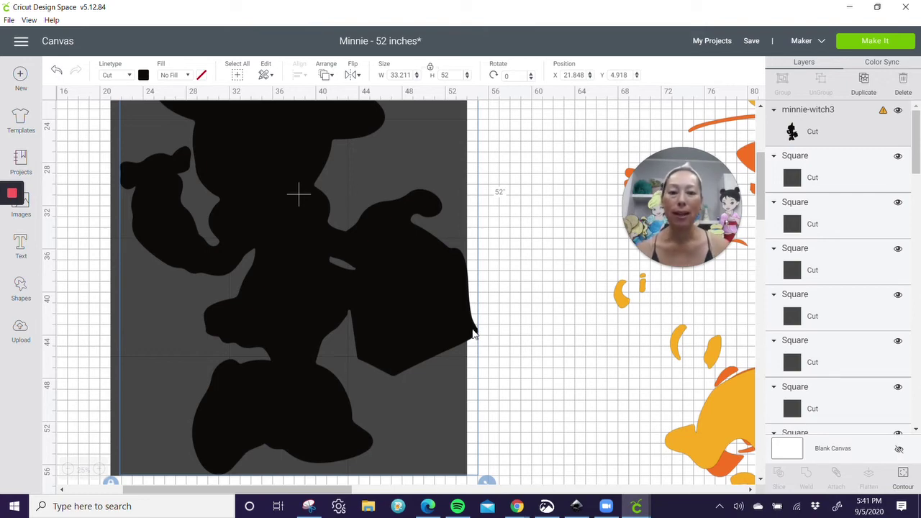
scroll(473, 333, "up", 3)
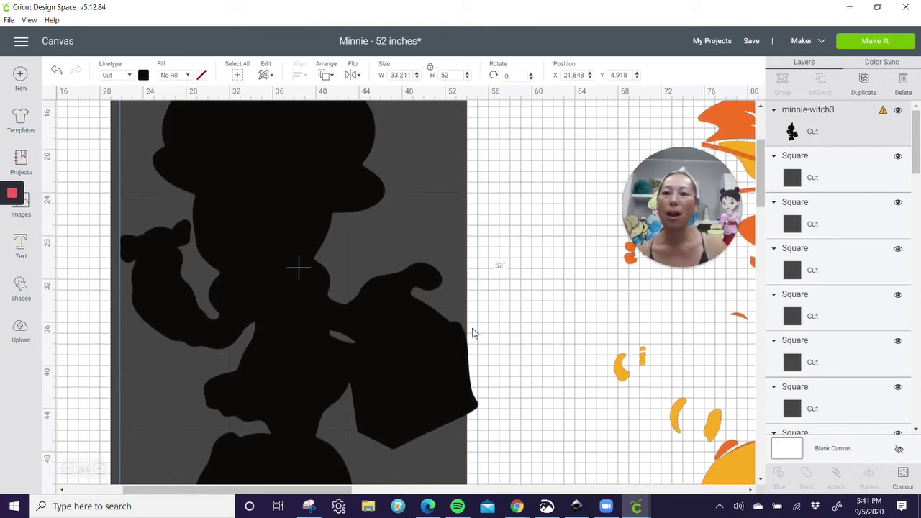
scroll(473, 333, "up", 2)
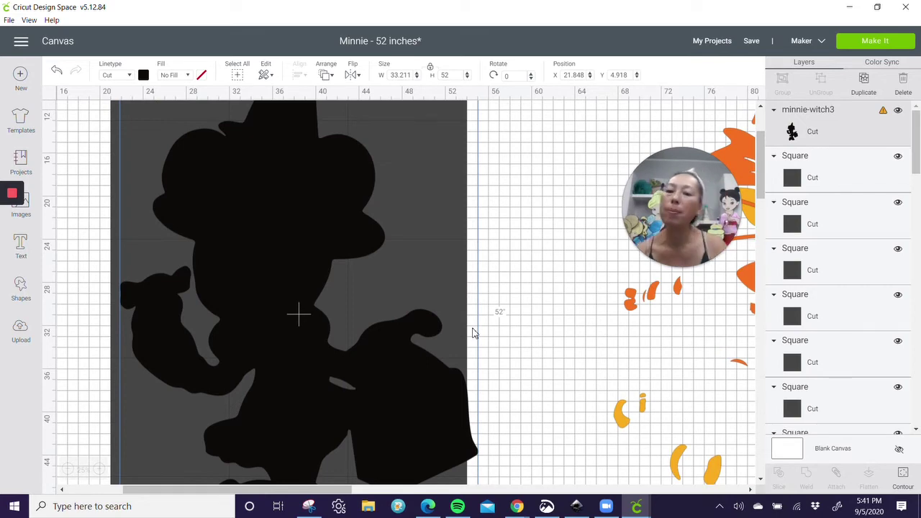
Step: Move the silhouette to about X 24.18, Y 5.14 and check how the grid lines cross it from hat to feet
left_click_drag(318, 215, 343, 230)
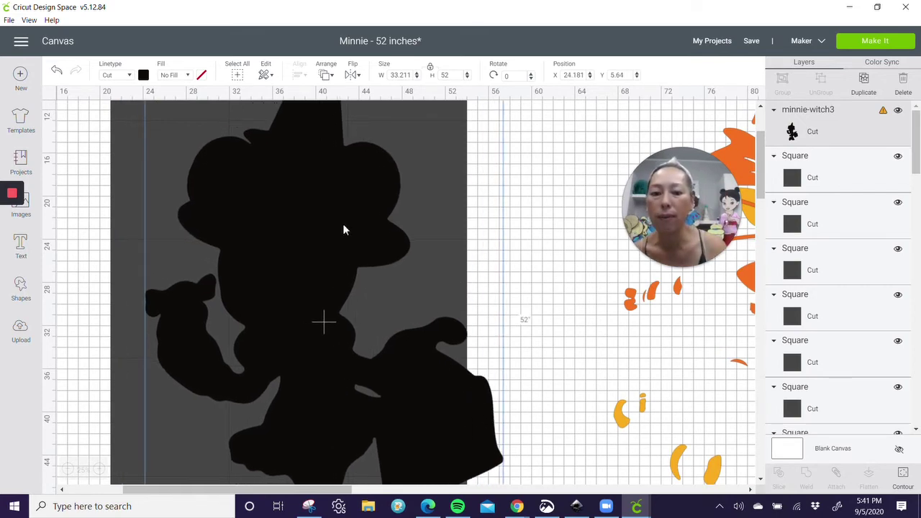
scroll(344, 229, "up", 5)
scroll(344, 229, "down", 7)
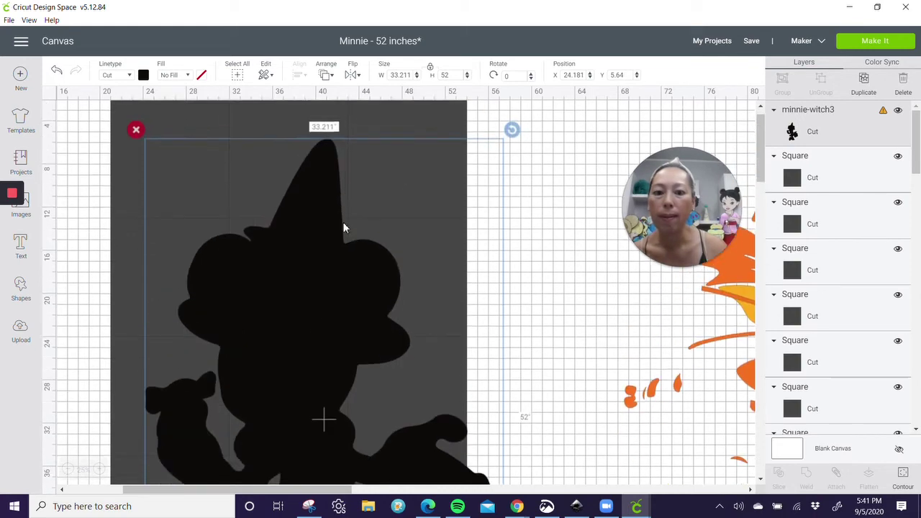
scroll(344, 228, "down", 5)
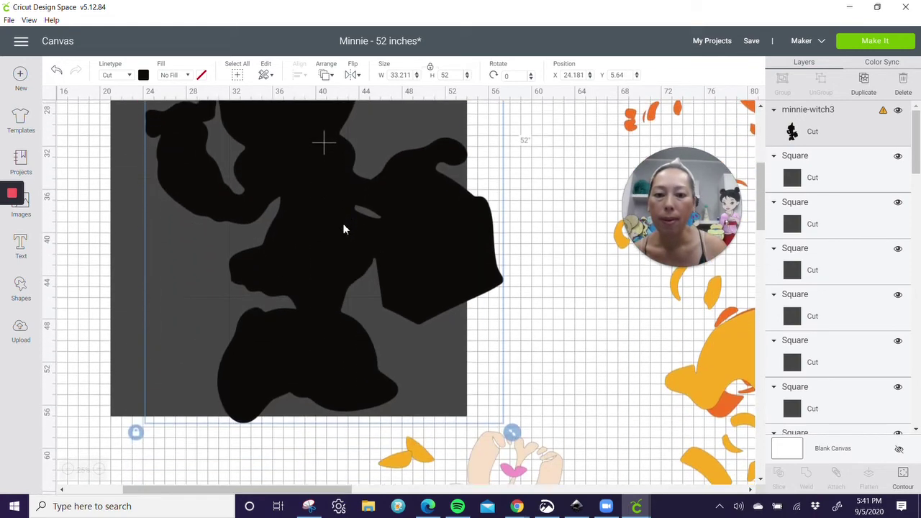
scroll(344, 229, "up", 12)
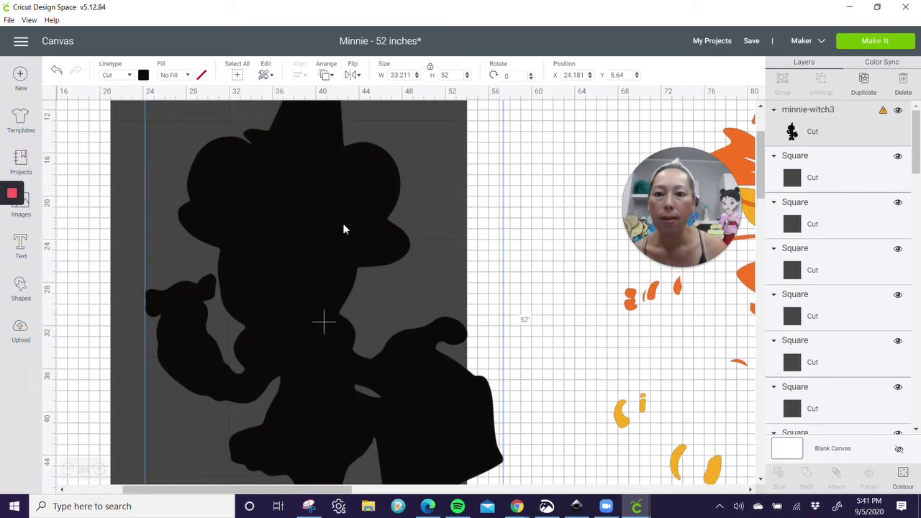
left_click_drag(333, 266, 333, 260)
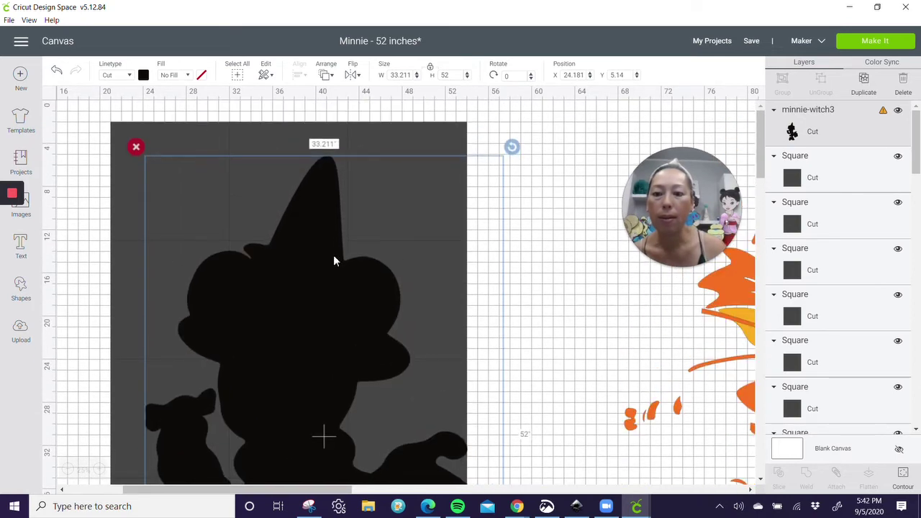
scroll(333, 261, "down", 10)
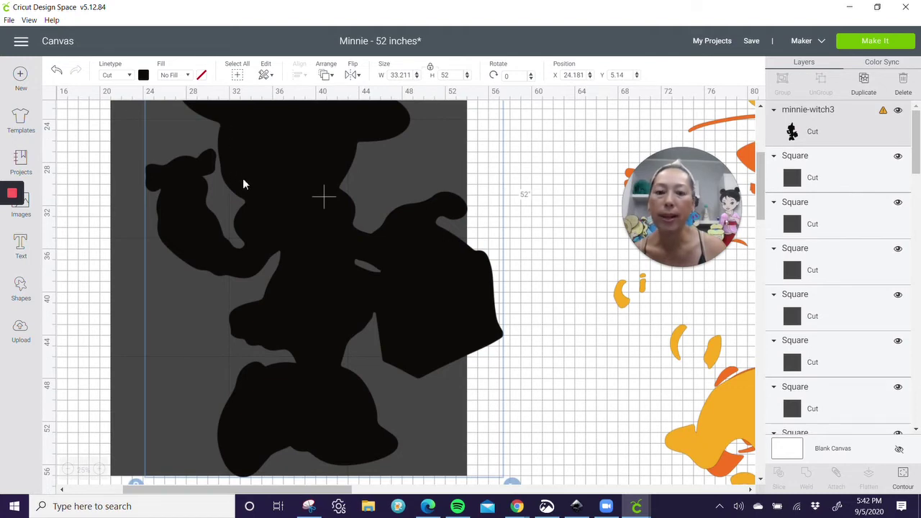
scroll(243, 177, "up", 10)
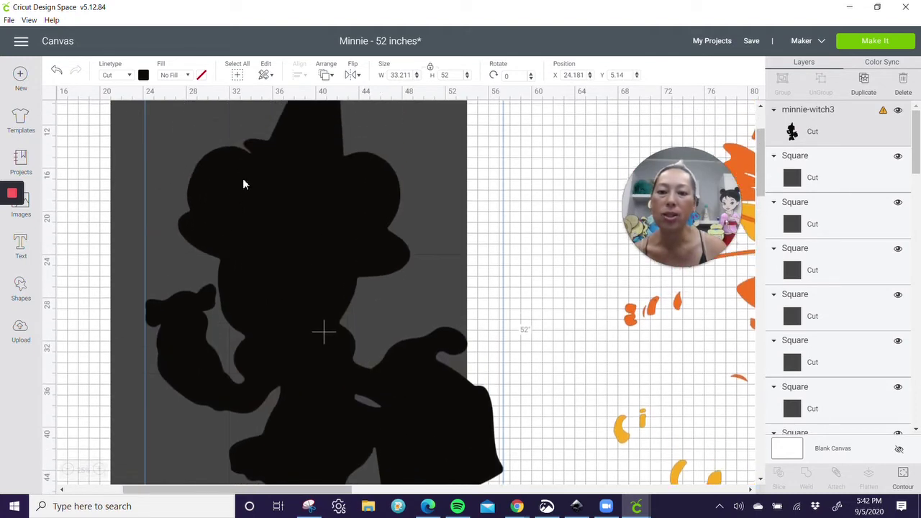
Step: Shift the silhouette horizontally to about X 23.125 and check its fit on the grid from hat to feet
mouse_move(299, 282)
left_mouse_down()
mouse_move(299, 242)
mouse_move(290, 277)
left_mouse_up()
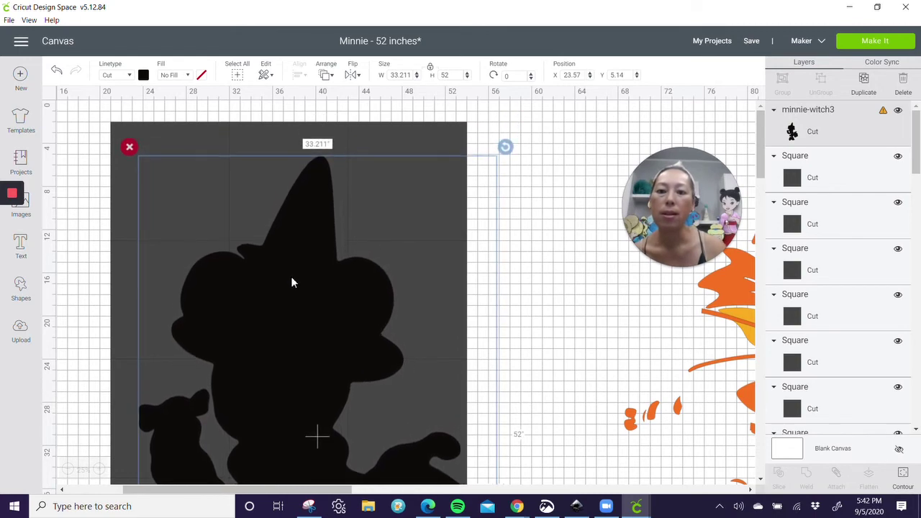
scroll(290, 276, "down", 3)
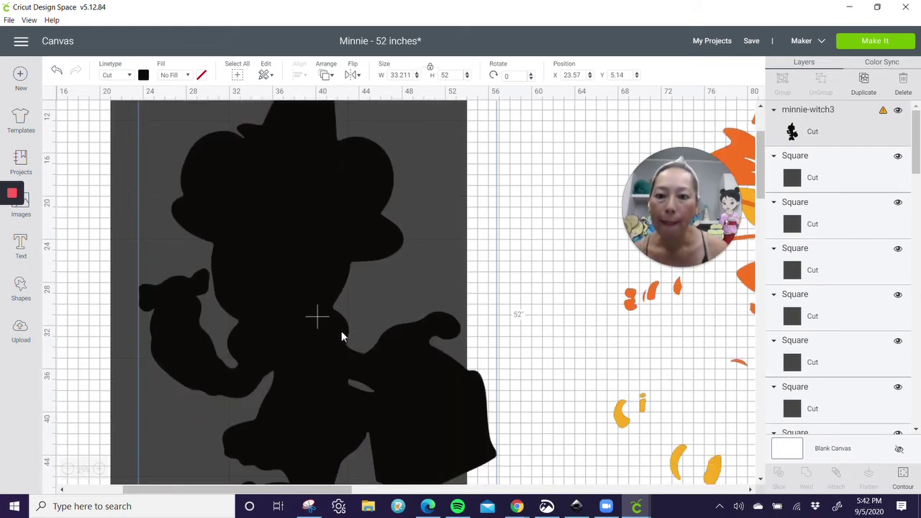
left_click_drag(301, 336, 299, 336)
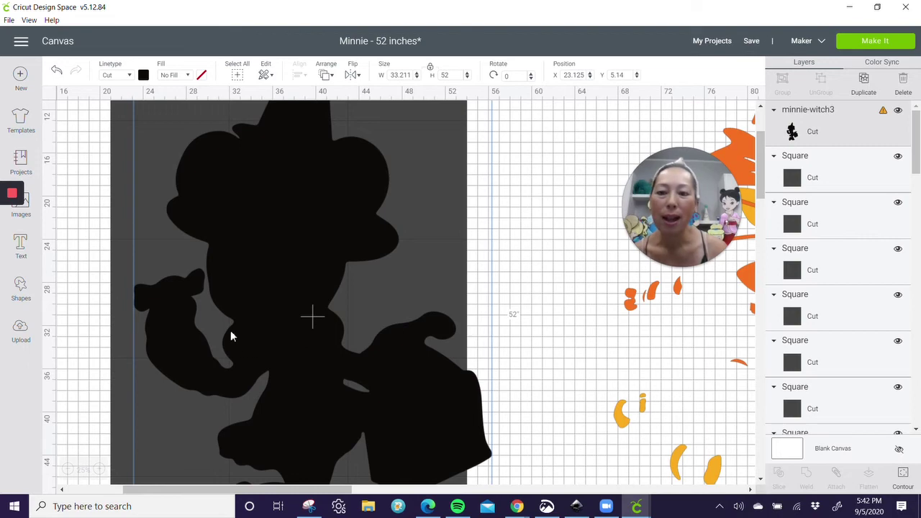
scroll(280, 330, "down", 1)
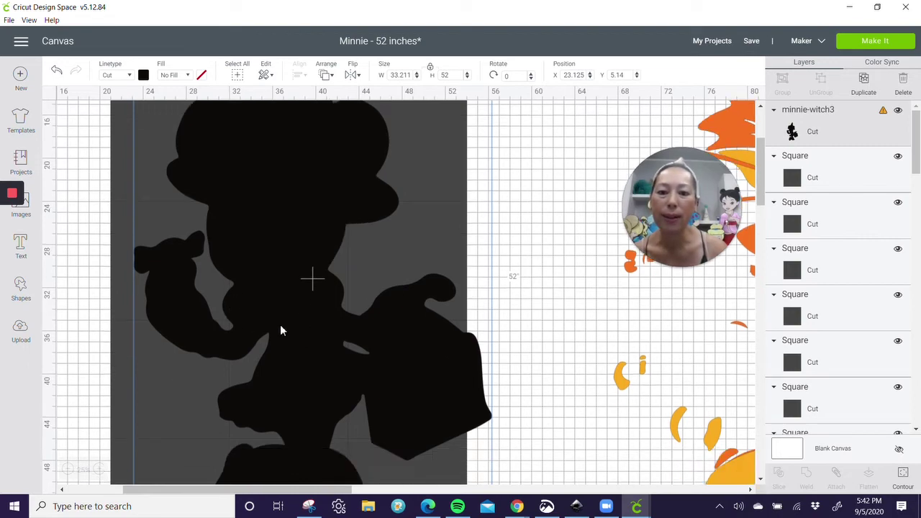
scroll(280, 330, "down", 3)
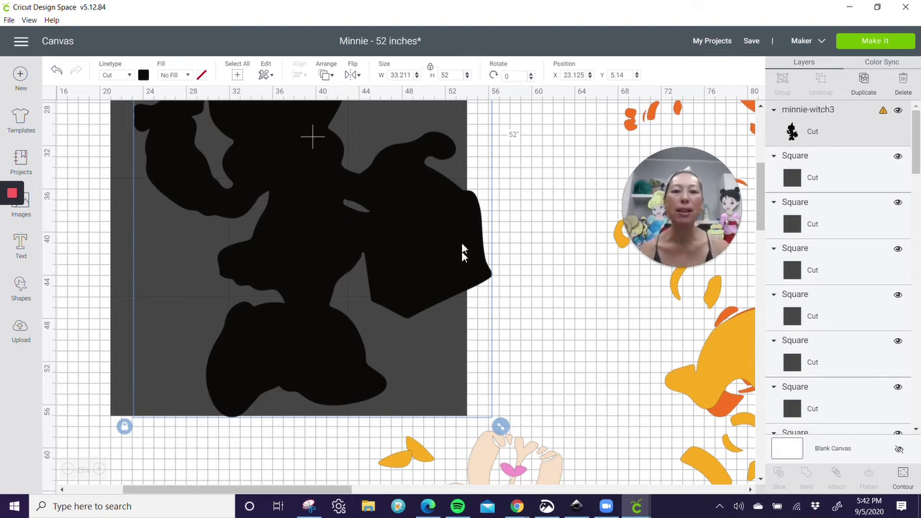
scroll(453, 266, "up", 5)
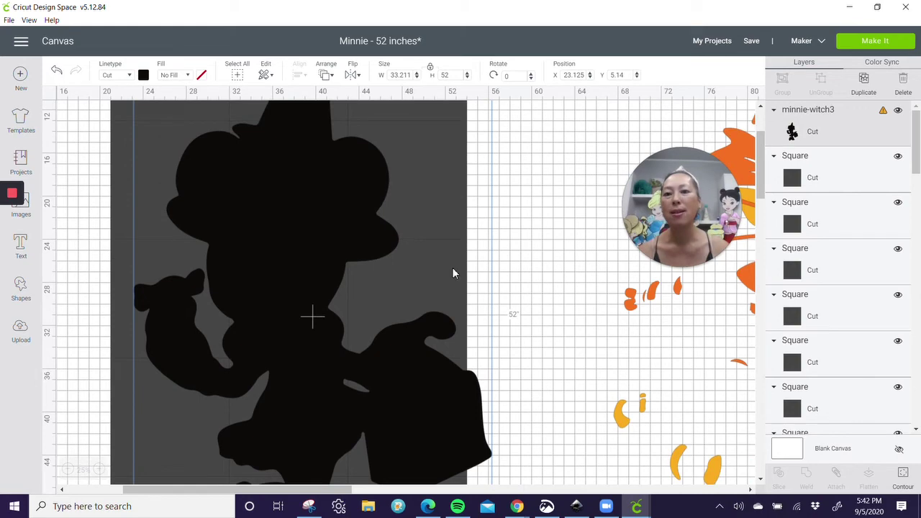
scroll(453, 272, "up", 2)
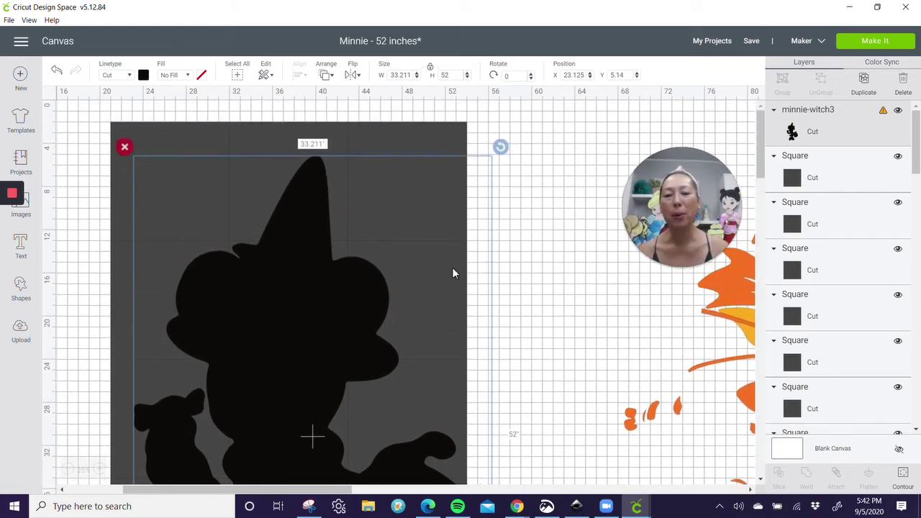
scroll(453, 272, "down", 8)
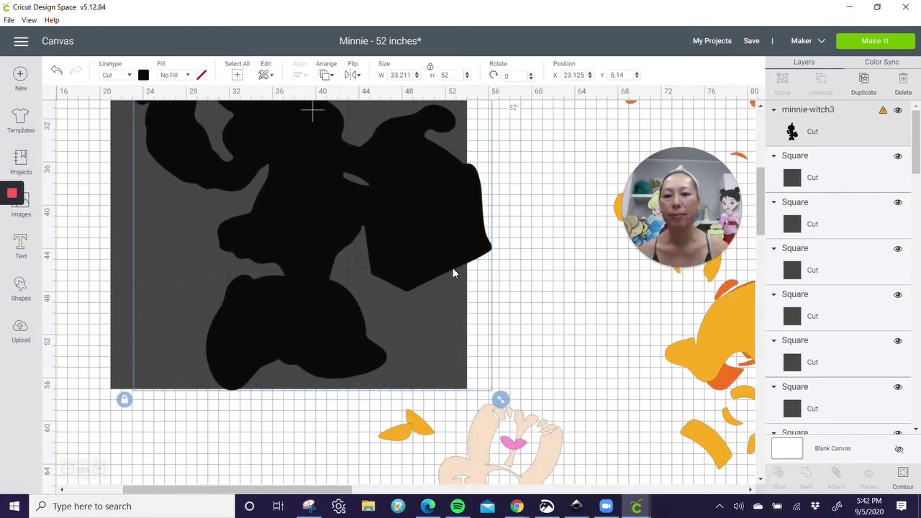
Step: Adjust the silhouette's vertical position to about Y 4.8 so the feet stay inside the grid, and check the hat and ears against the lines
scroll(366, 283, "up", 2)
left_click_drag(331, 291, 331, 287)
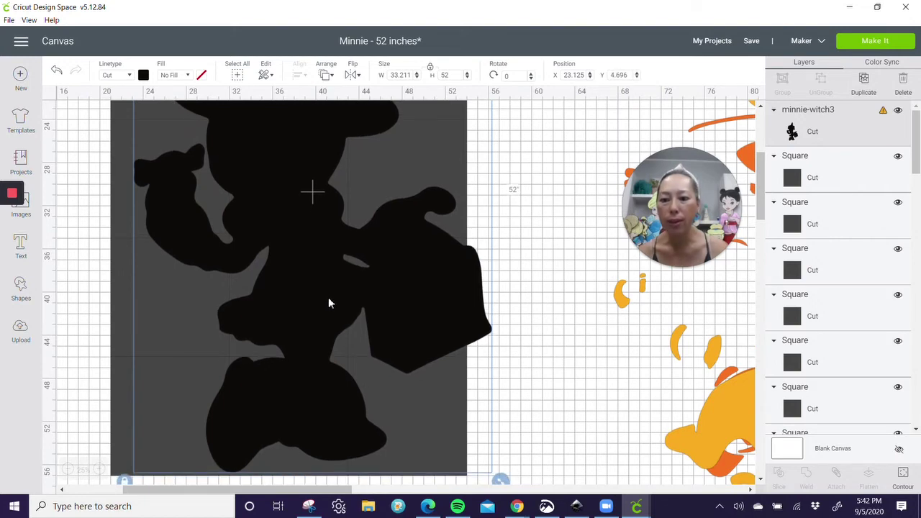
left_click_drag(328, 299, 329, 300)
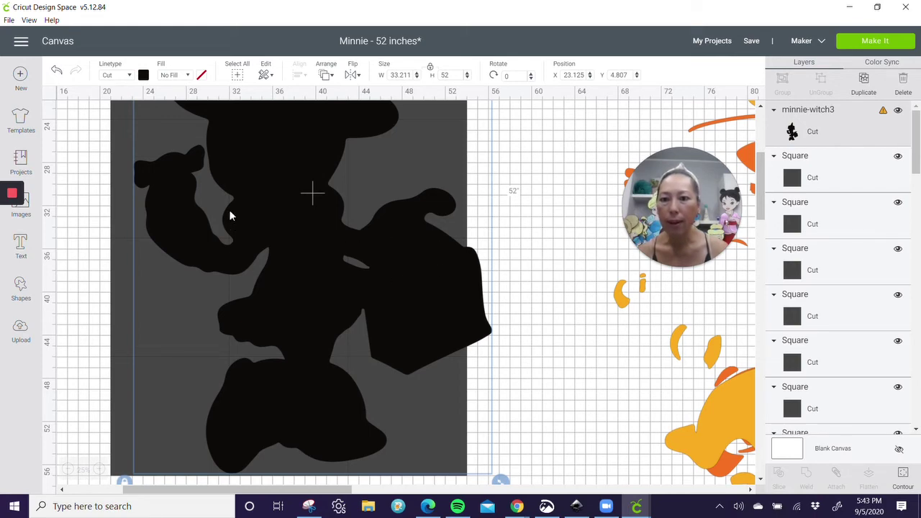
scroll(226, 223, "up", 3)
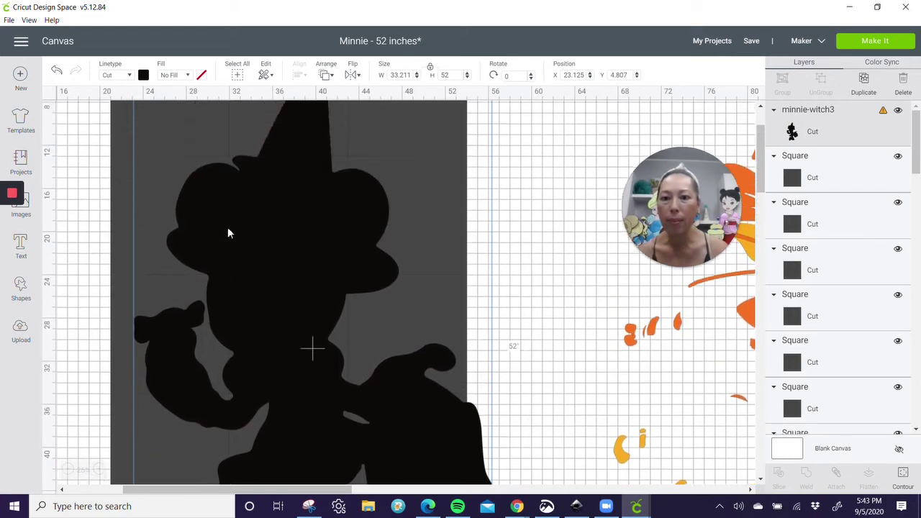
scroll(227, 229, "up", 1)
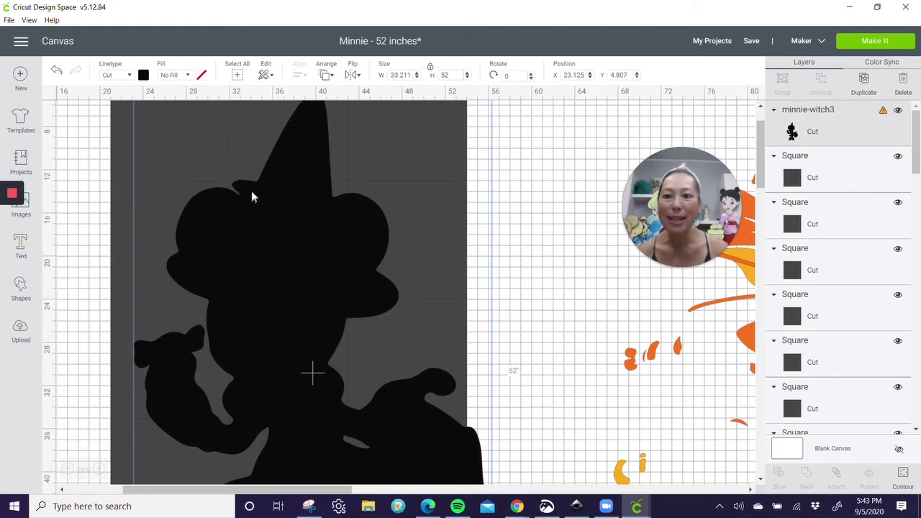
scroll(329, 193, "down", 4)
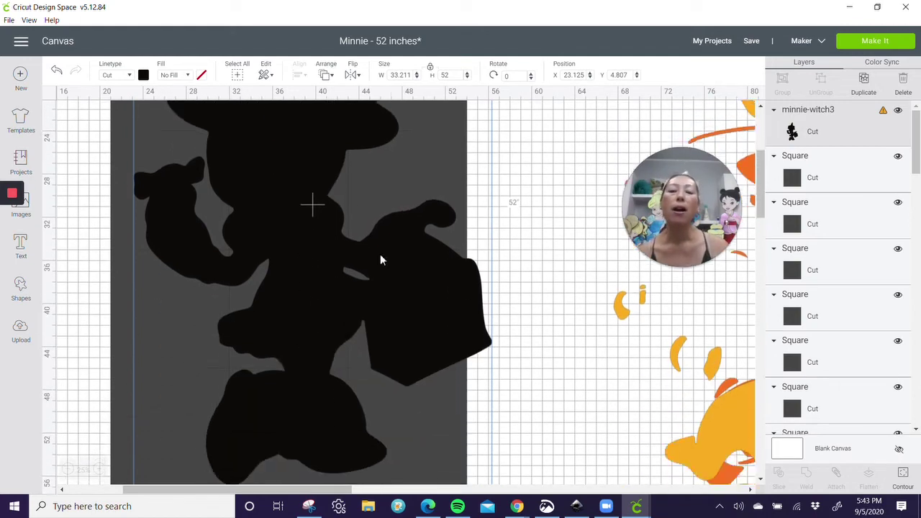
Step: Send the silhouette behind all the squares and clear the selection to expose the part overhanging the grid
left_click(326, 75)
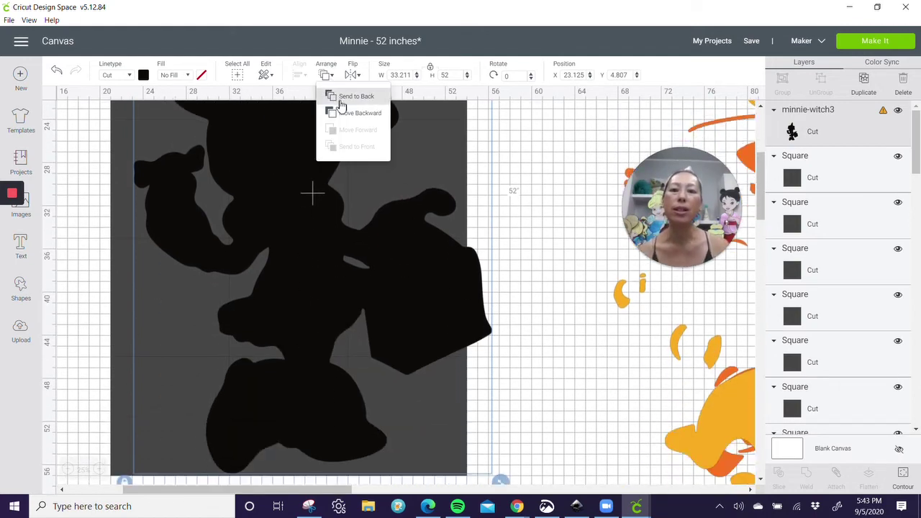
key("ctrl+shift+Down")
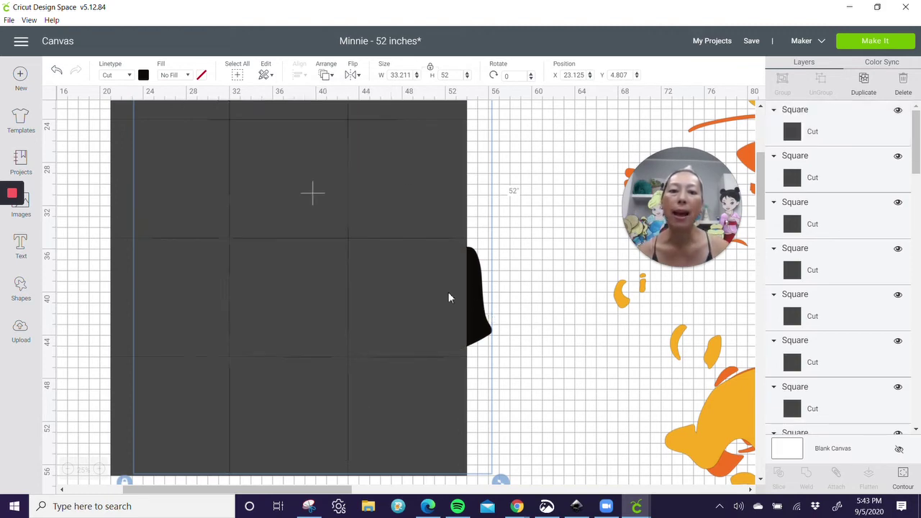
left_click(90, 316)
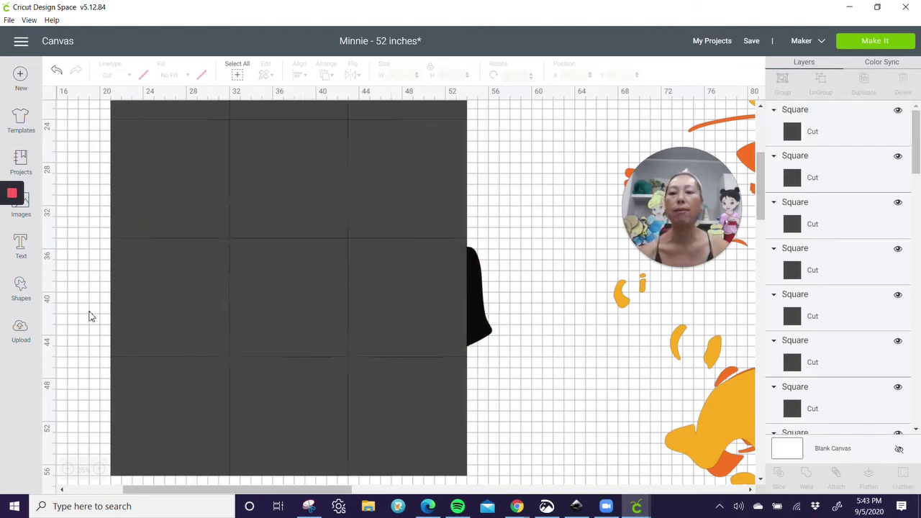
Step: Select the three squares in the fourth grid row and nudge them sideways toward the overhanging bag to X 22.5
left_click(180, 293)
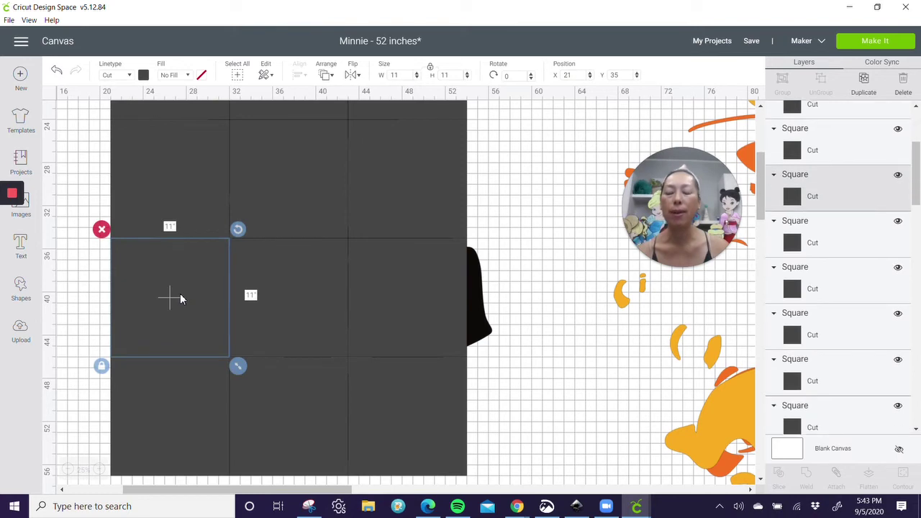
left_click(273, 296, "shift")
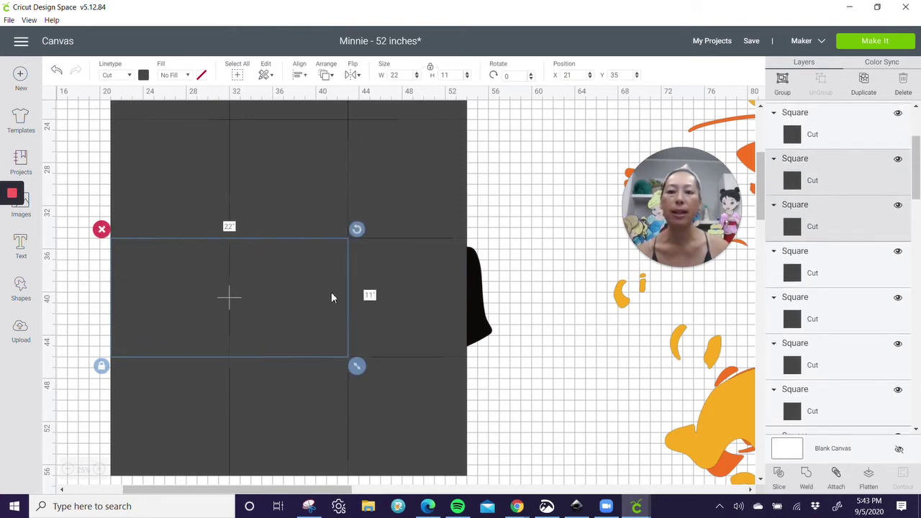
left_click(383, 295, "shift")
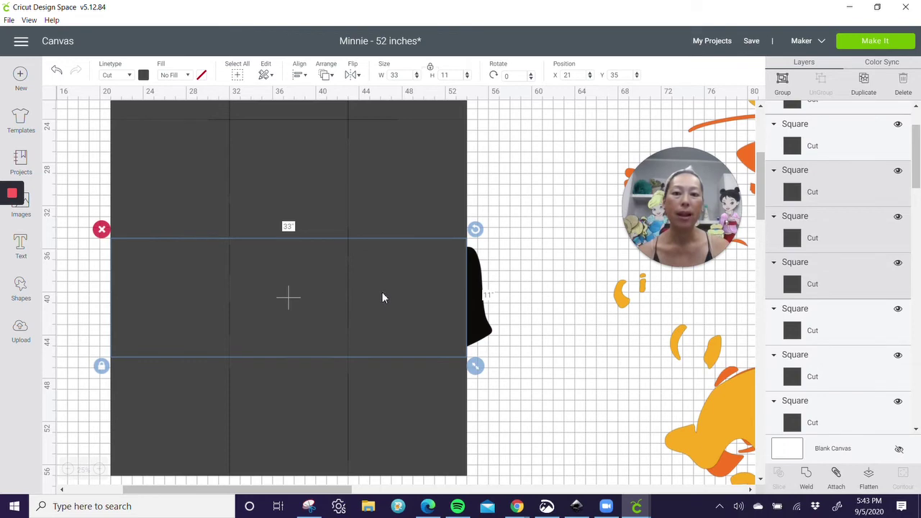
key("Right")
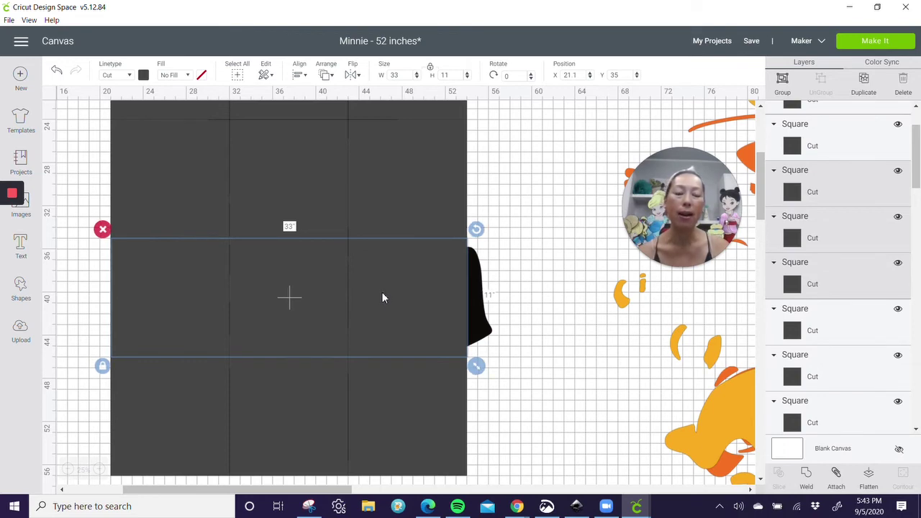
key("Right")
key("Right")
key("Right")
key("Right")
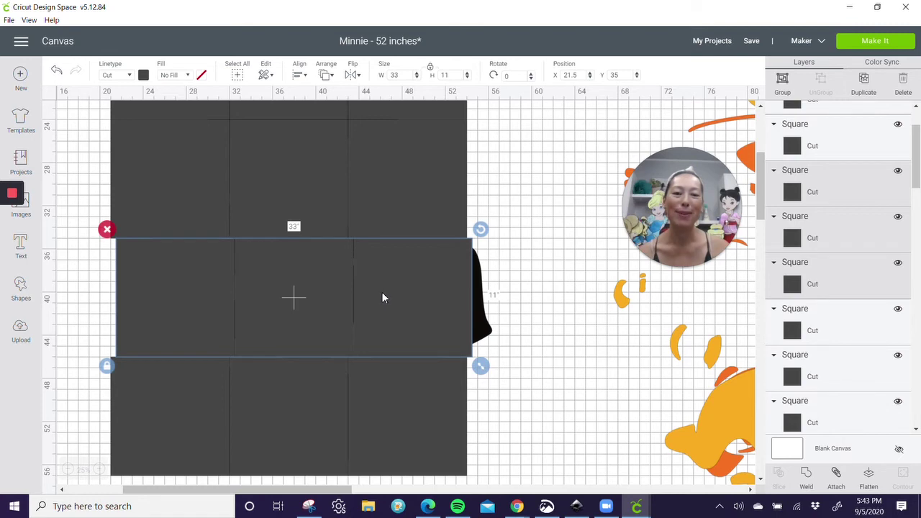
key("Right")
key("Right")
key("Right")
key("Right")
key("Right")
key("Right")
key("Right")
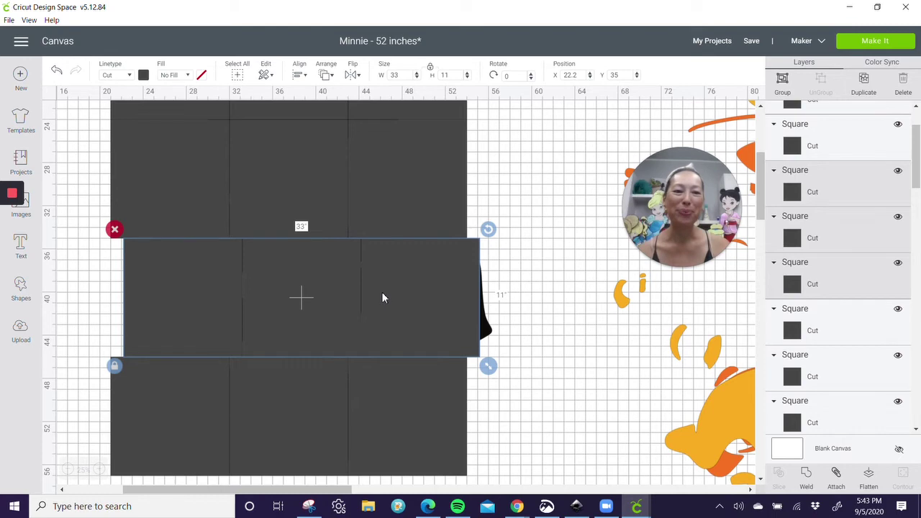
key("Right")
key("Right")
key("Right")
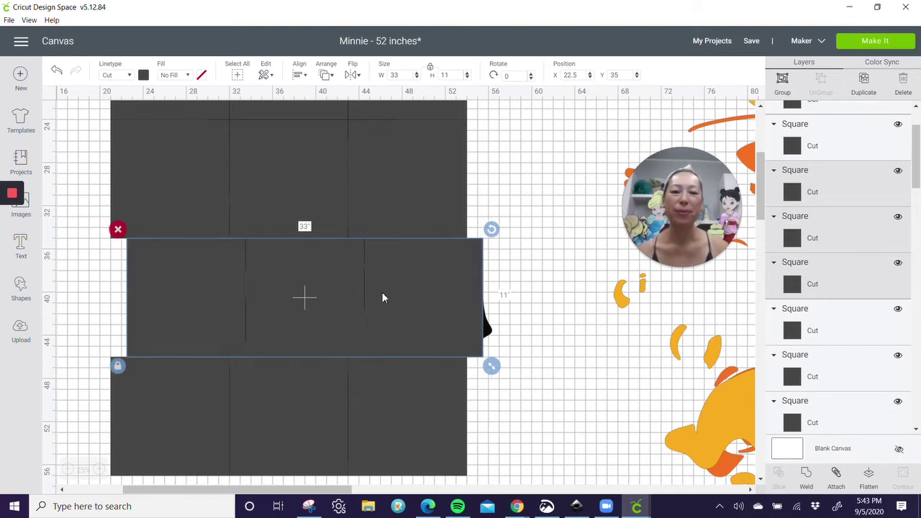
Step: Move the fourth row of squares further past the bag's outer edge and set its X position to 26
left_click_drag(382, 295, 423, 295)
left_click(574, 75)
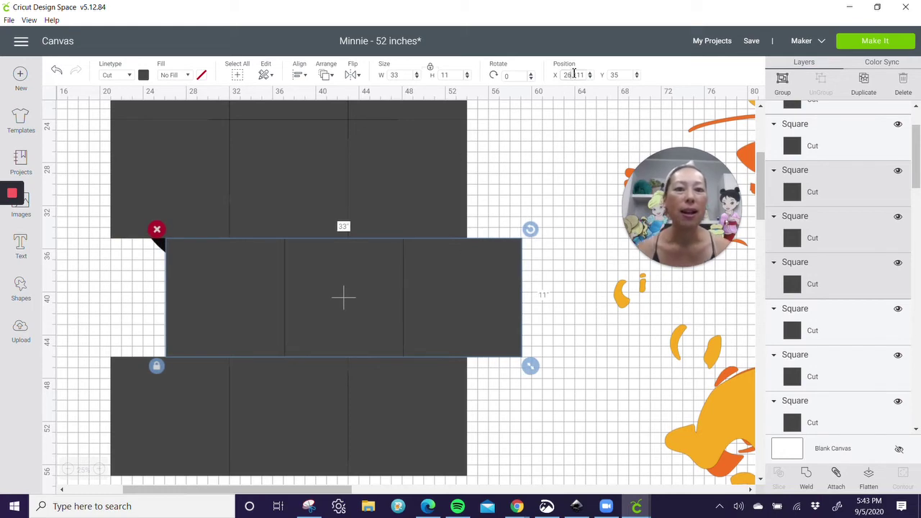
type("26")
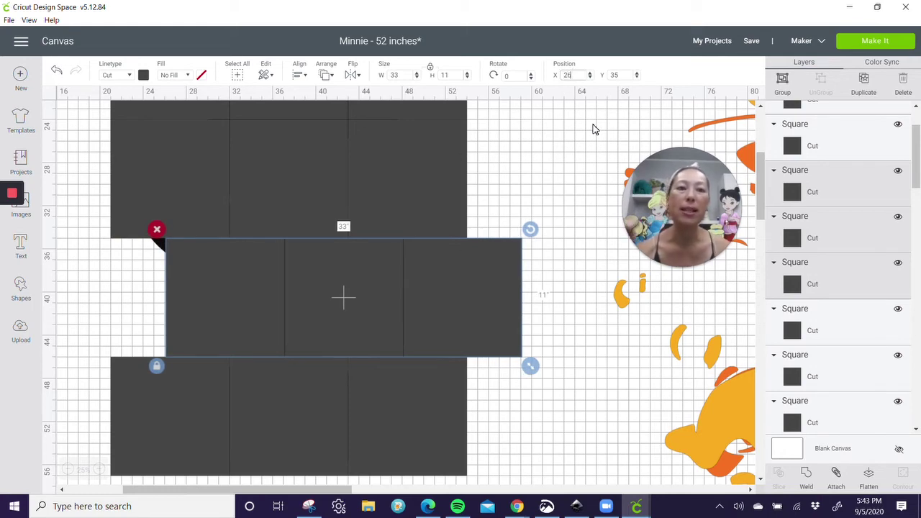
key("Tab")
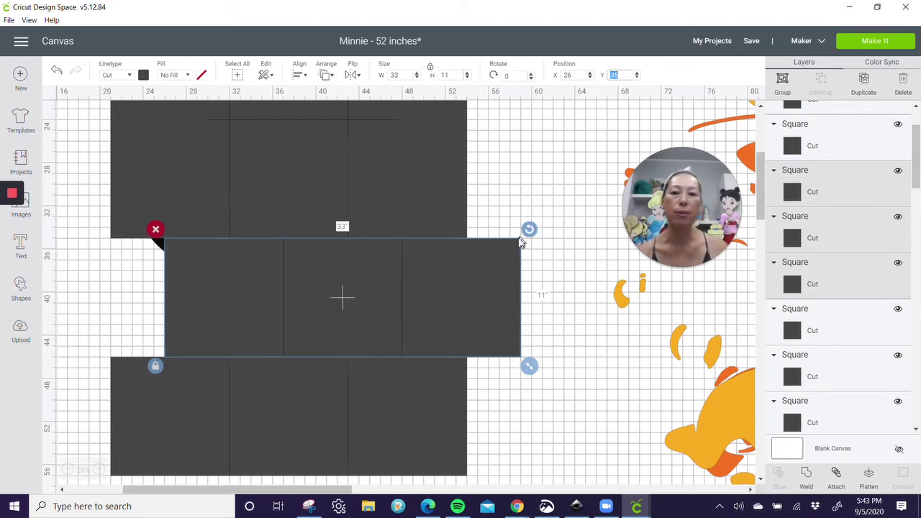
Step: Shift the fourth row of squares back toward the grid and set its X position to 24
left_click_drag(495, 253, 477, 253)
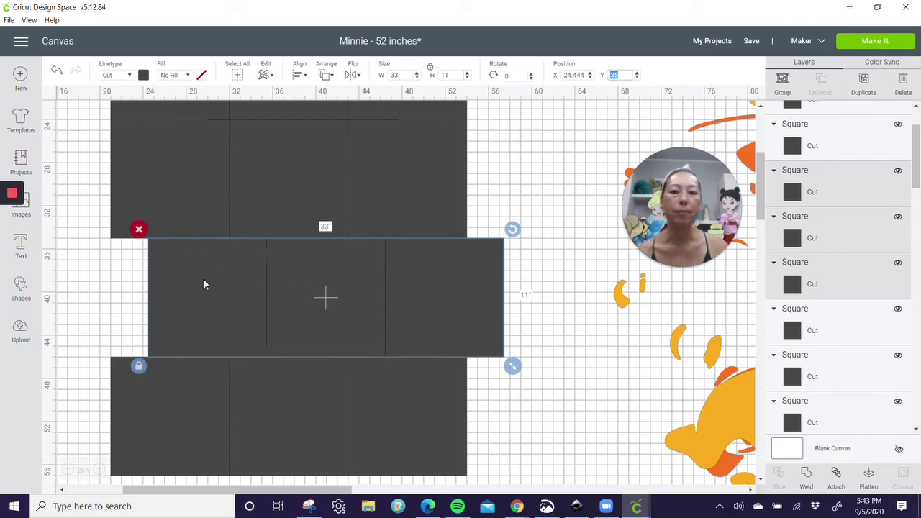
left_click(574, 76)
left_click_drag(584, 75, 564, 75)
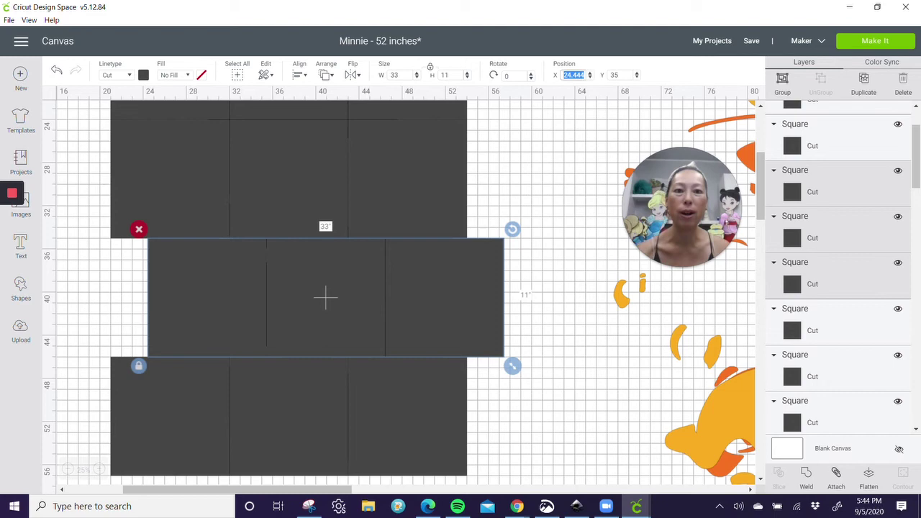
type("24")
key("Tab")
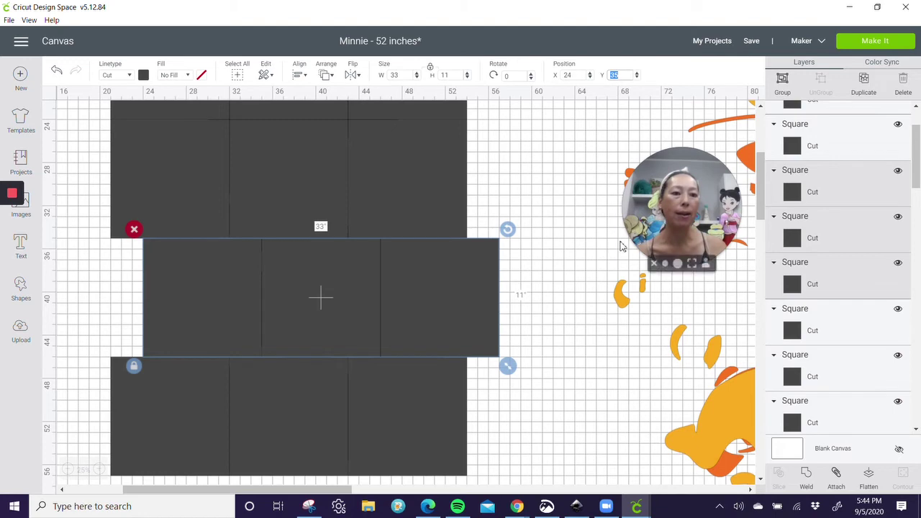
Step: Bring the black minnie-witch3 silhouette to the front of all layers and check its fit on the squares down to the feet
left_click_drag(915, 175, 917, 414)
left_click(846, 414)
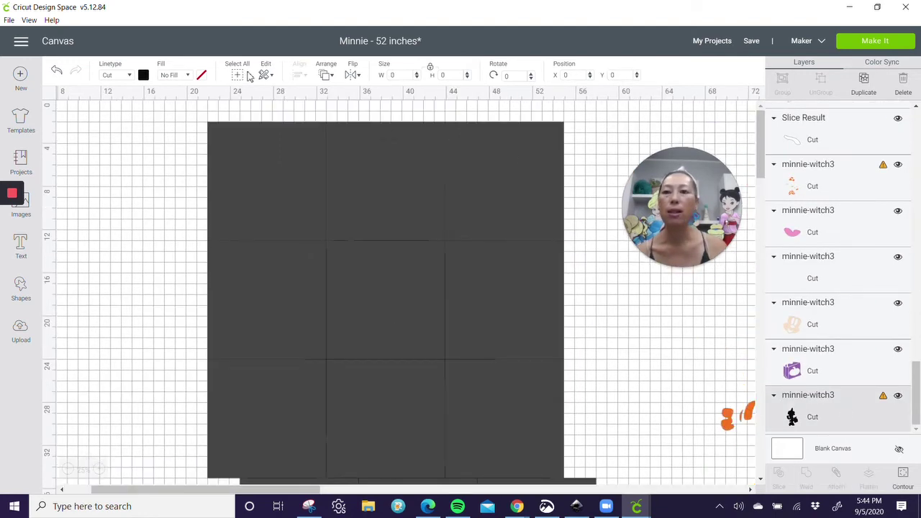
left_click(325, 75)
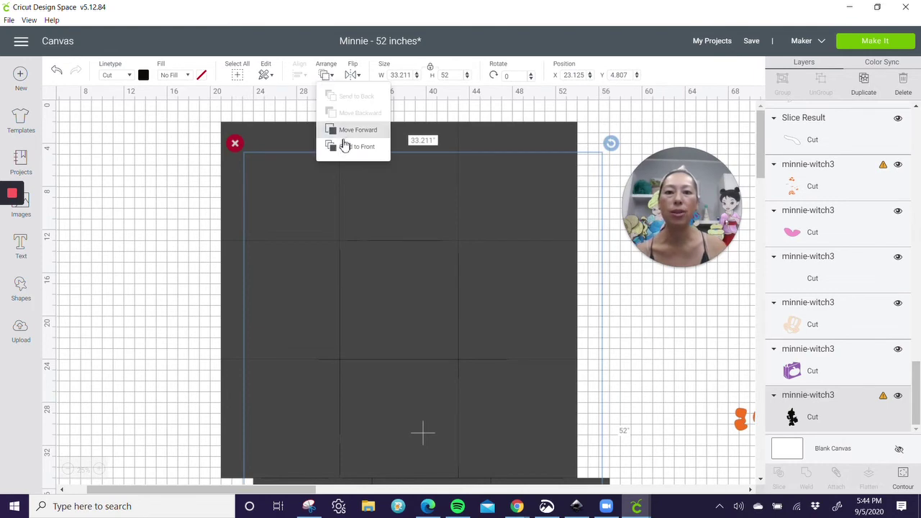
left_click(344, 147)
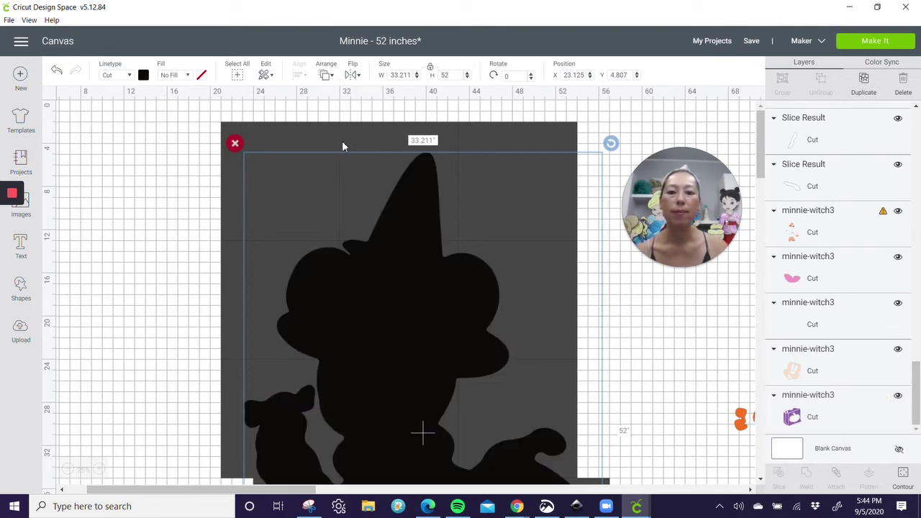
scroll(342, 144, "down", 3)
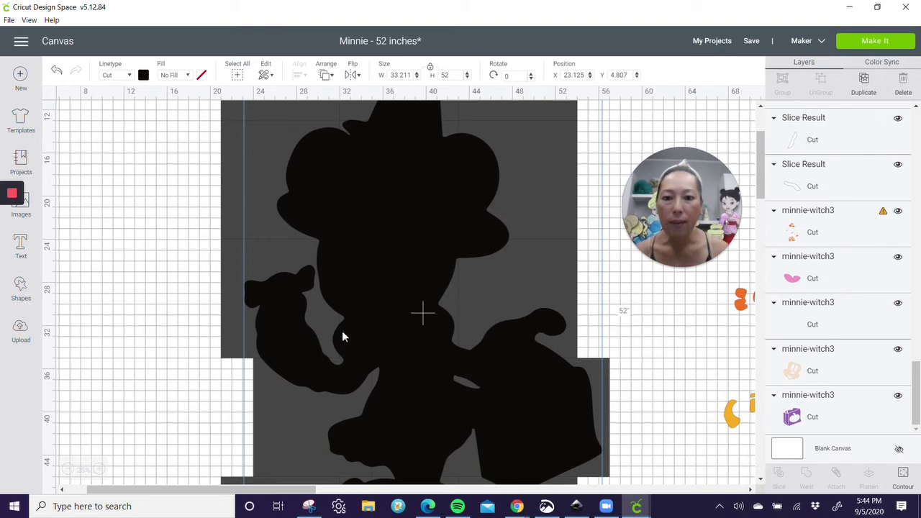
scroll(342, 341, "down", 3)
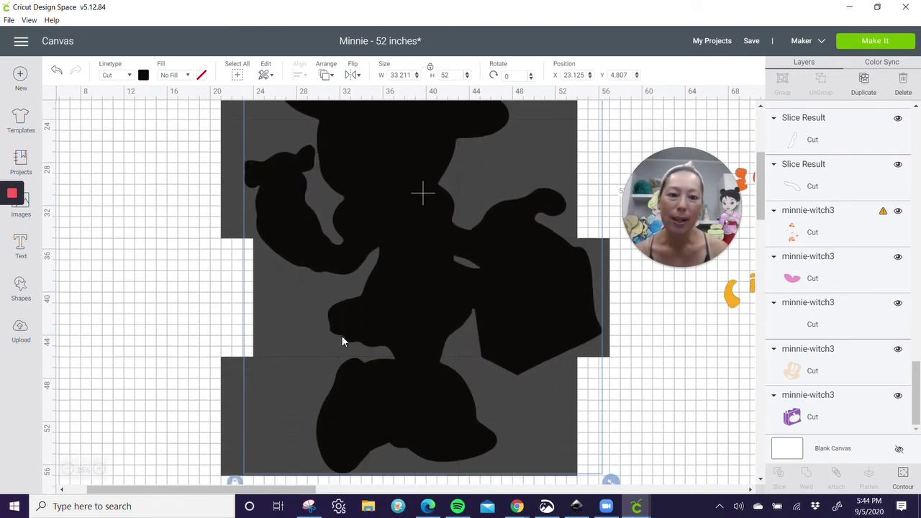
scroll(342, 335, "up", 3)
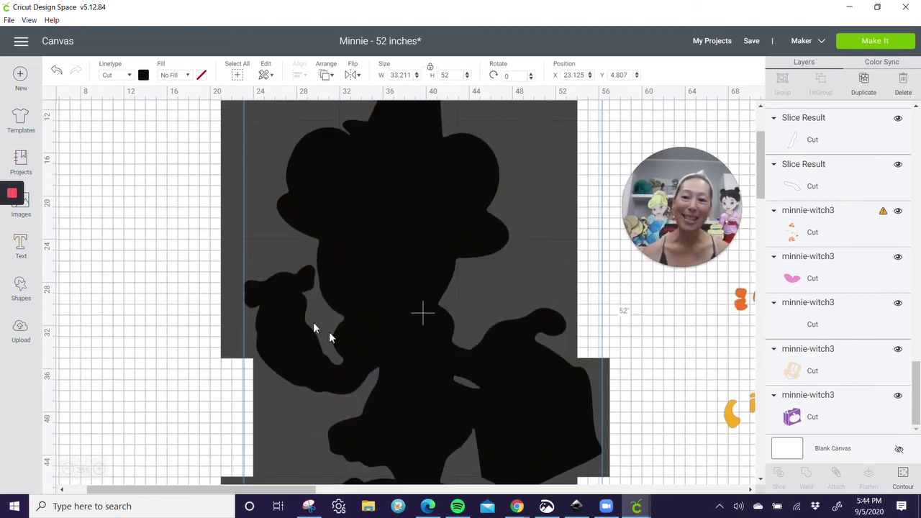
left_click(165, 265)
Step: Delete the two empty squares on either side of the hat's tip in the top grid row
scroll(165, 265, "up", 3)
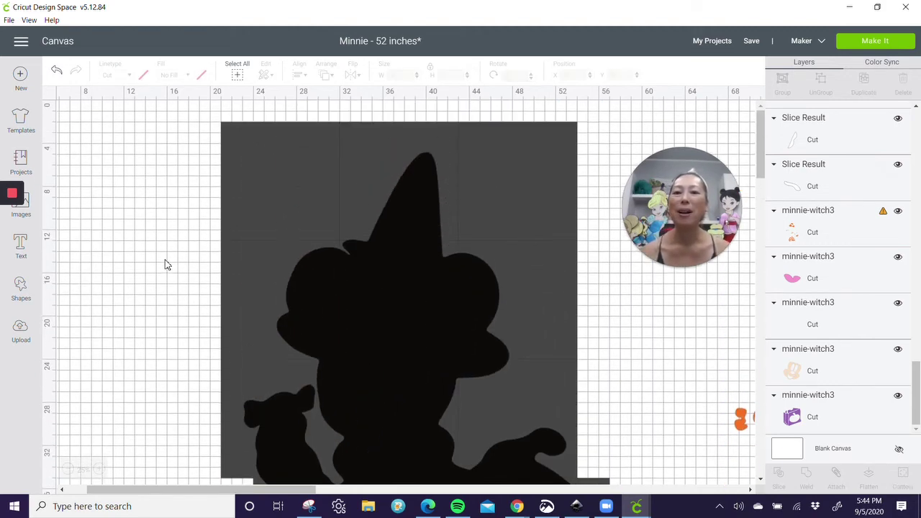
left_click(274, 164)
left_click(256, 135)
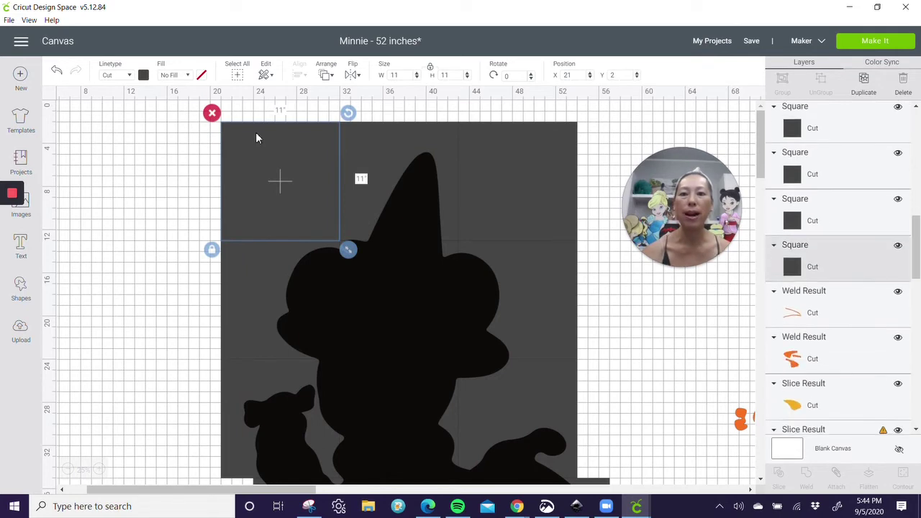
key("Delete")
left_click(526, 155)
left_click(538, 133)
key("Delete")
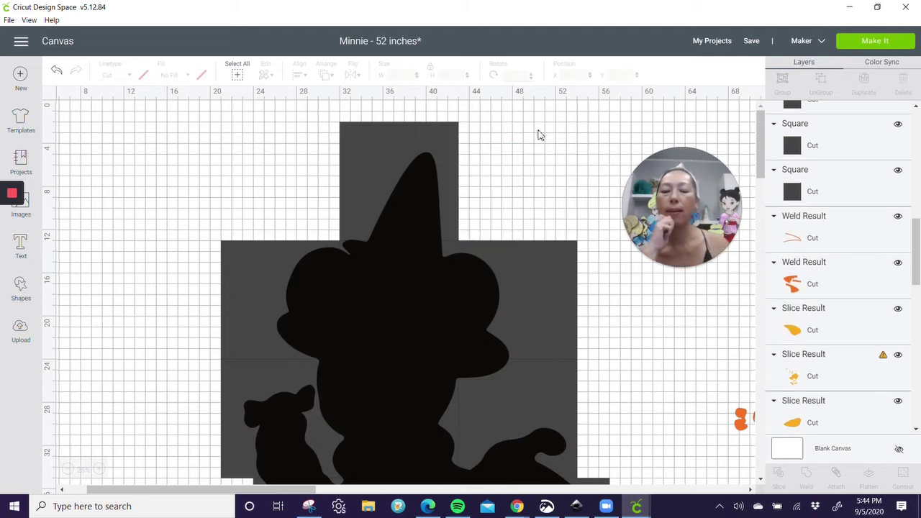
Step: Slice the silhouette with the leftmost square of the bottom row, then with the leftmost square of the shifted fourth row
scroll(527, 177, "down", 5)
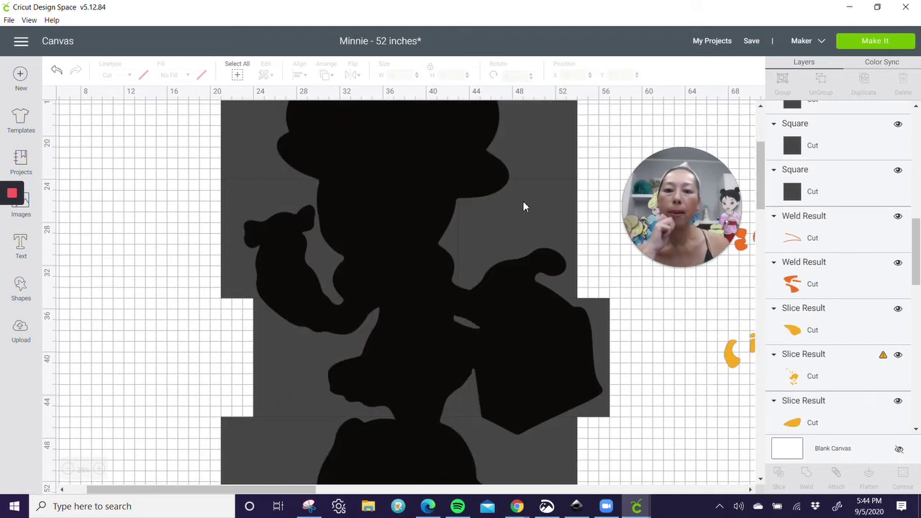
scroll(524, 206, "down", 3)
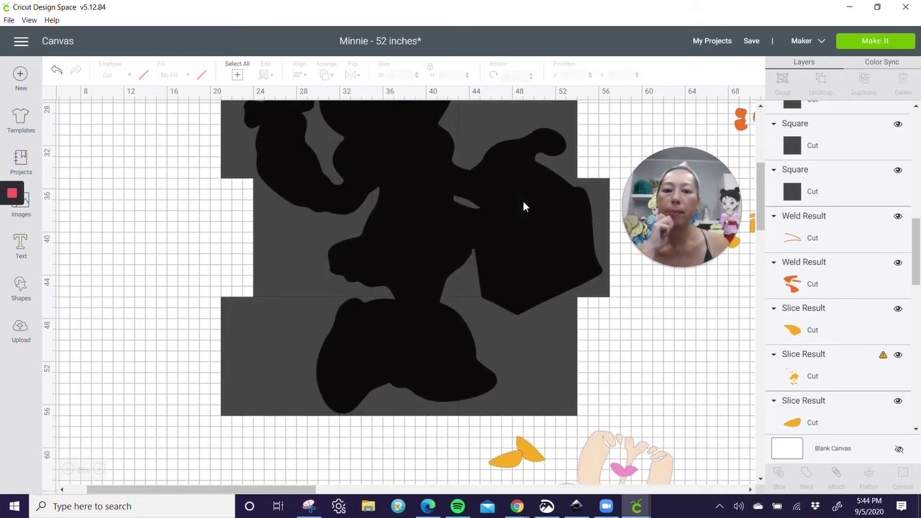
left_click_drag(192, 346, 331, 404)
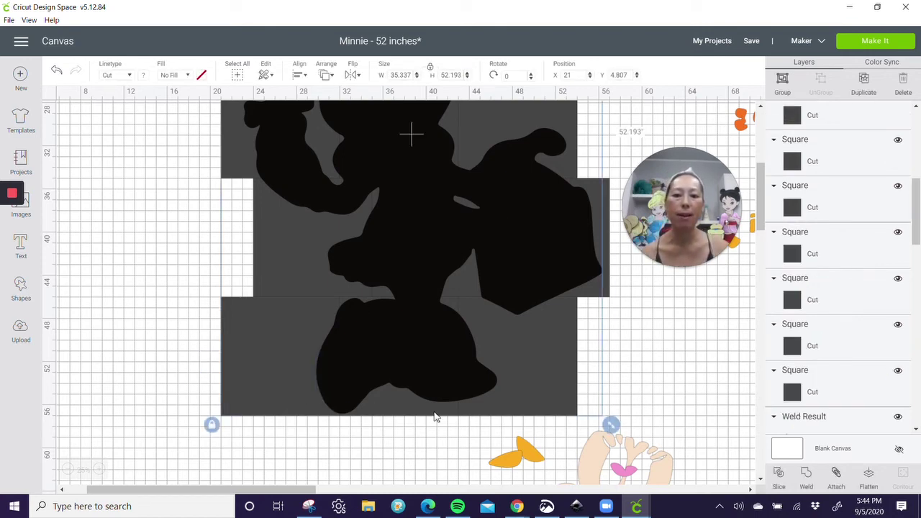
left_click(777, 475)
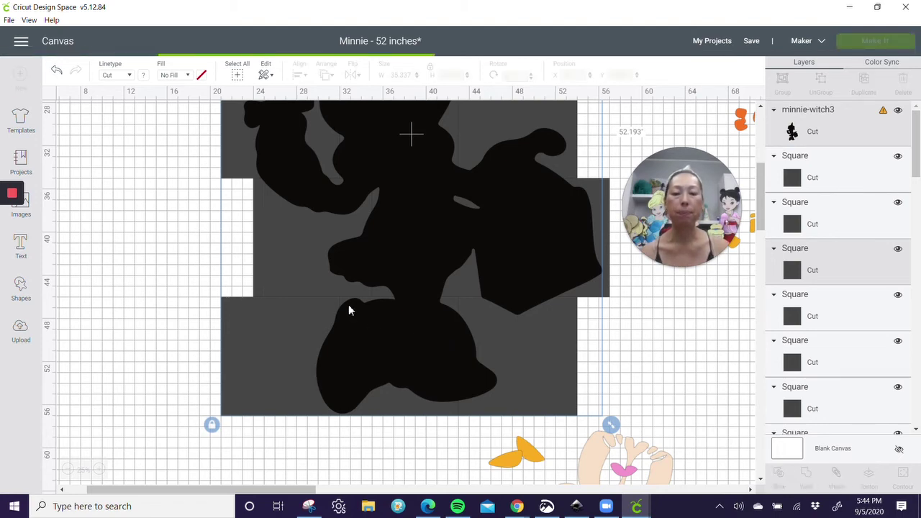
left_click_drag(197, 223, 347, 254)
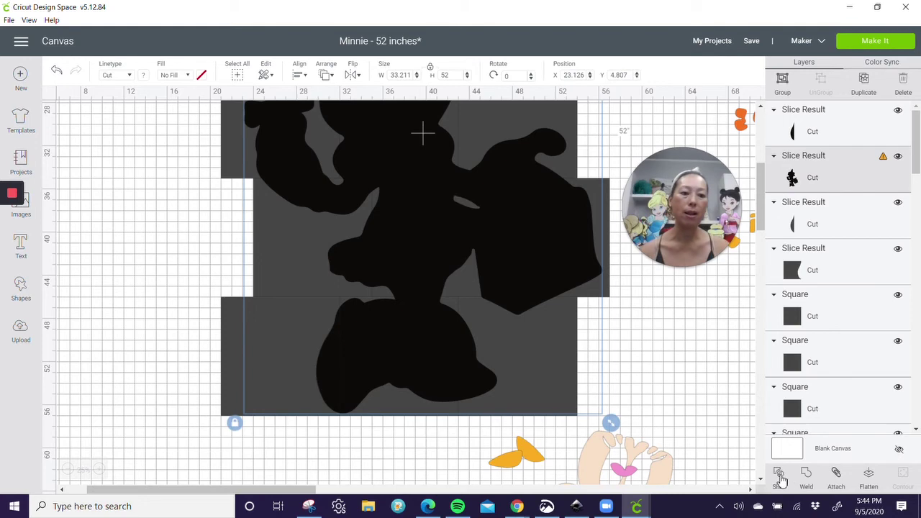
left_click(785, 480)
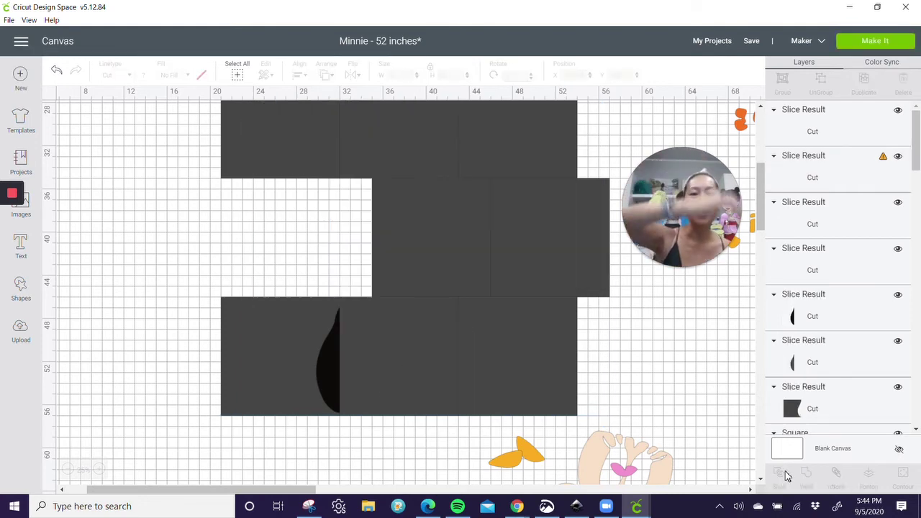
Step: Slice the silhouette with the leftmost square of the third row behind the cat, then with the leftmost square of the second row
scroll(283, 265, "up", 5)
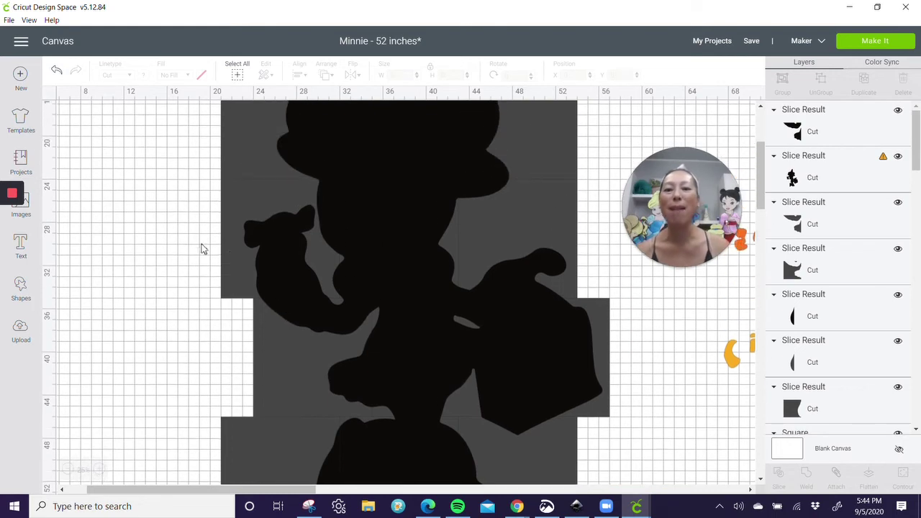
left_click_drag(172, 216, 287, 256)
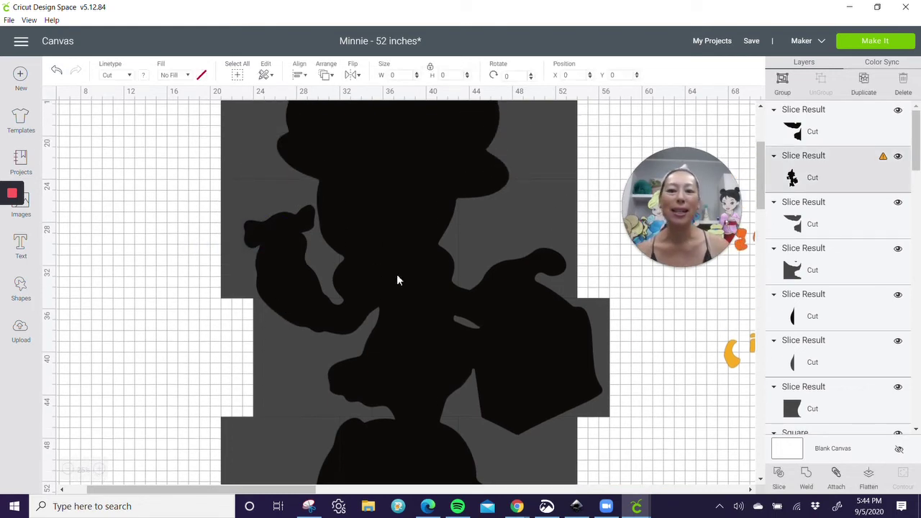
left_click(780, 475)
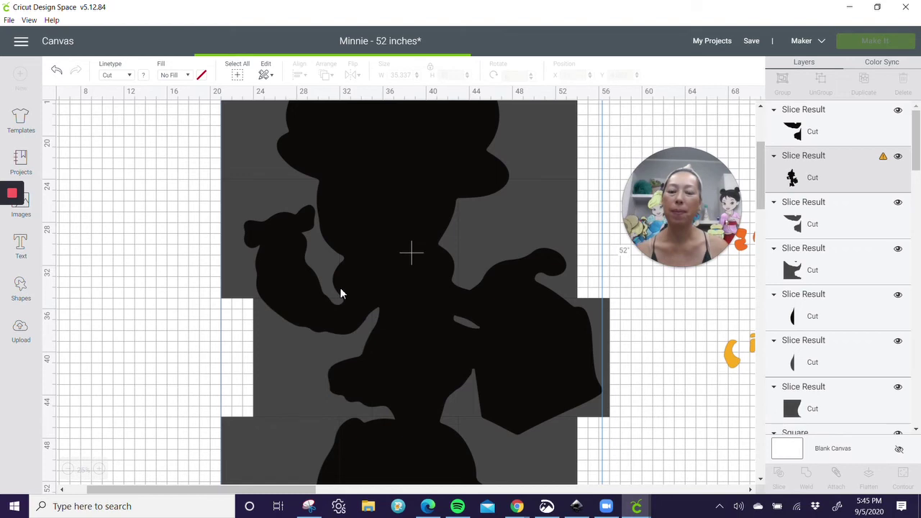
scroll(341, 293, "up", 3)
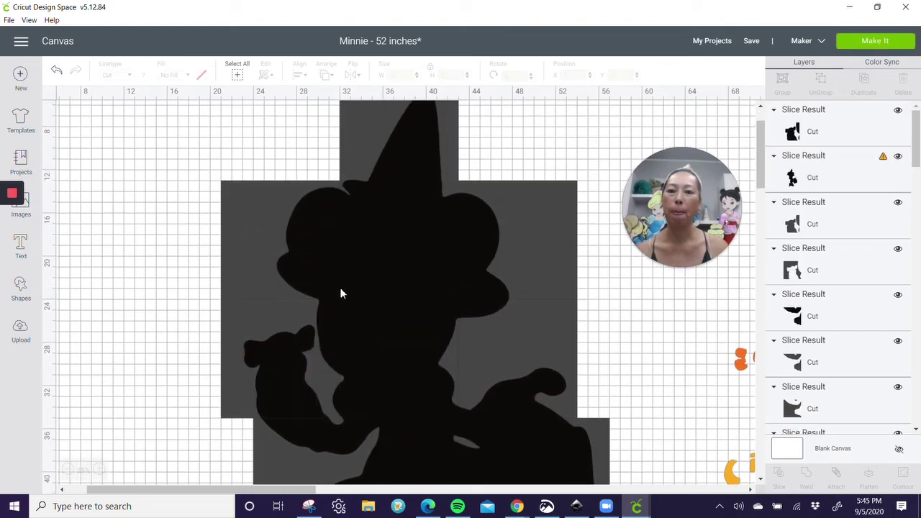
scroll(341, 293, "up", 2)
left_click_drag(177, 266, 311, 317)
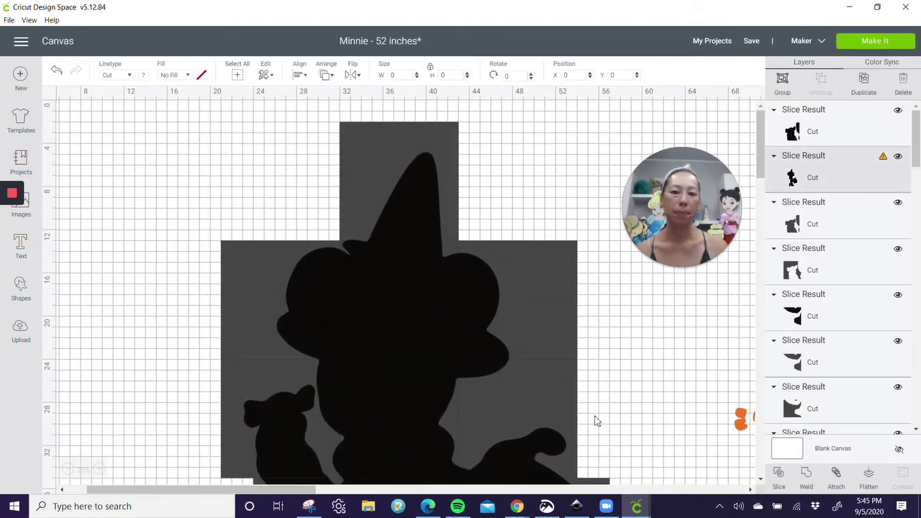
left_click(779, 476)
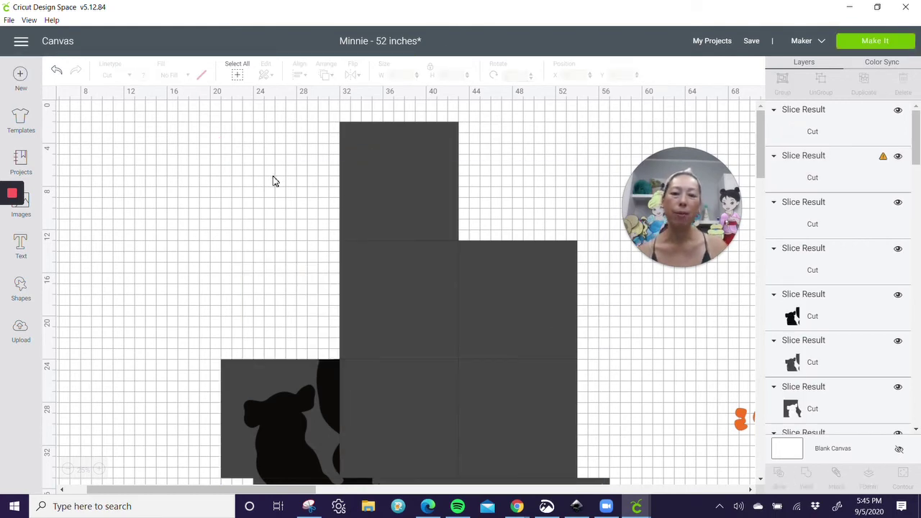
Step: Slice the silhouette with the top square behind the hat's tip
left_click_drag(272, 157, 459, 207)
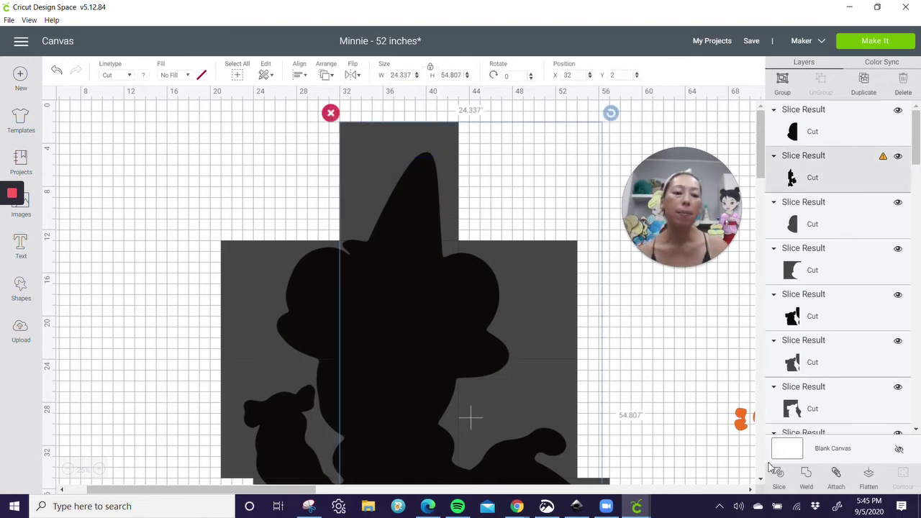
left_click(778, 475)
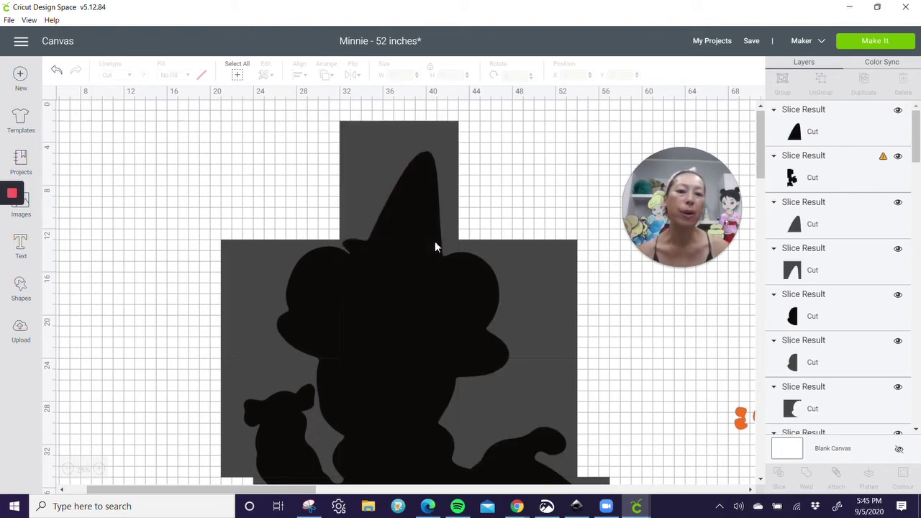
scroll(517, 237, "down", 3)
left_click_drag(598, 176, 504, 174)
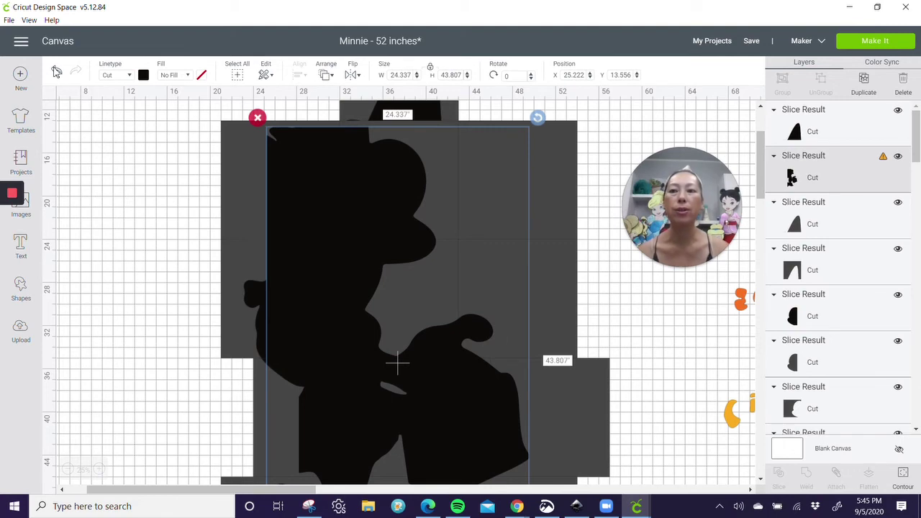
left_click(56, 72)
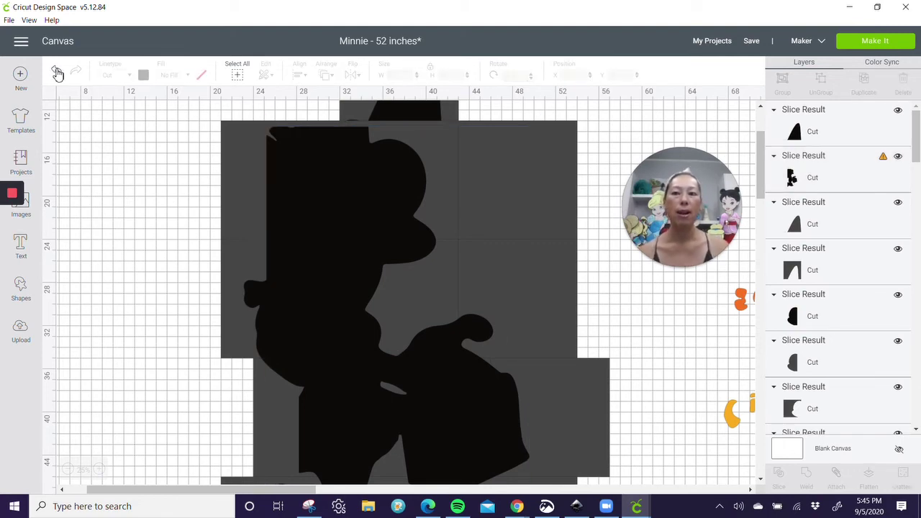
left_click(57, 73)
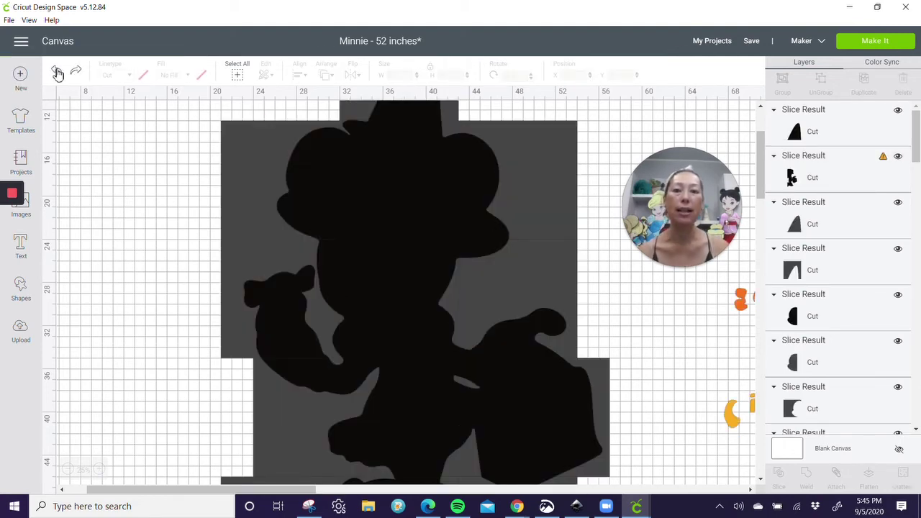
scroll(514, 161, "up", 3)
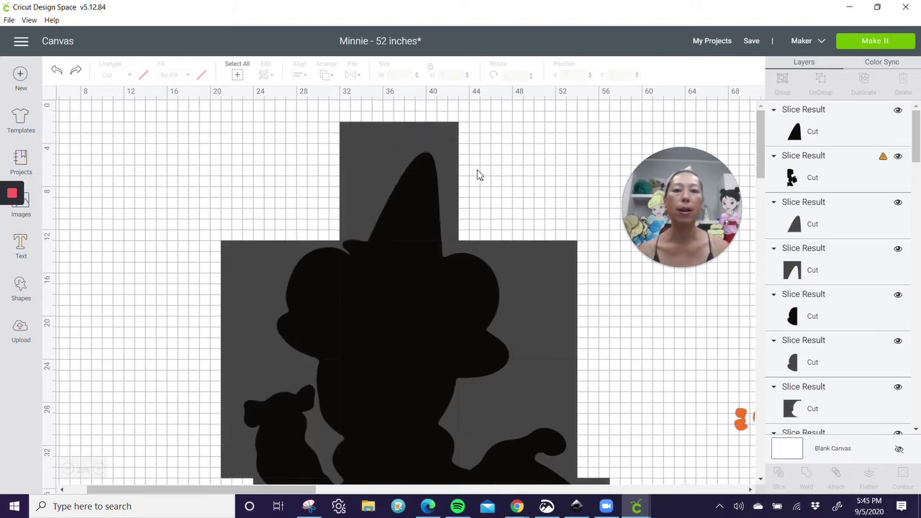
Step: Slice the silhouette with the rightmost square of the second row, then with the rightmost square of the third row
left_click_drag(476, 162, 496, 289)
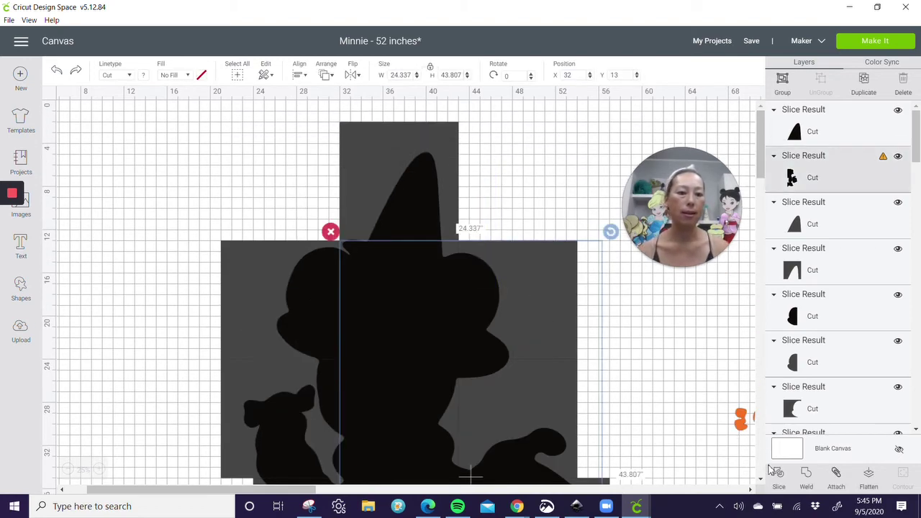
left_click(779, 473)
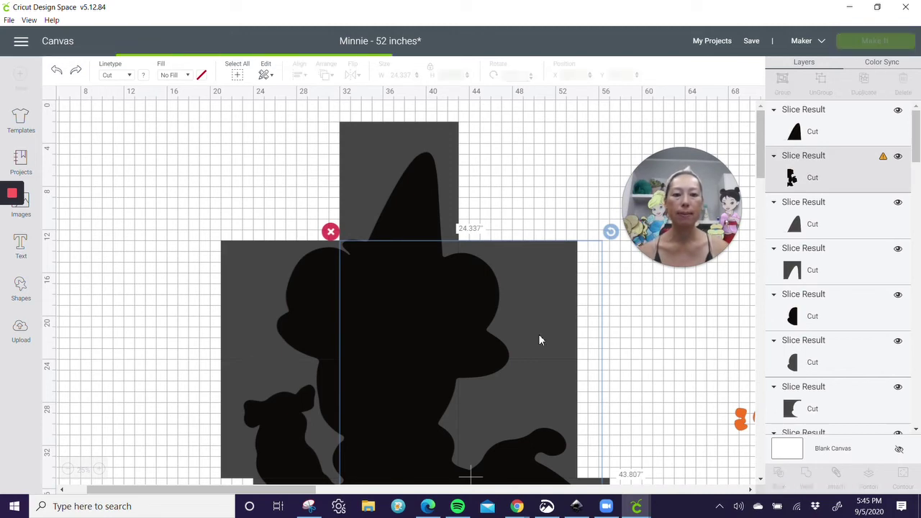
scroll(565, 345, "down", 3)
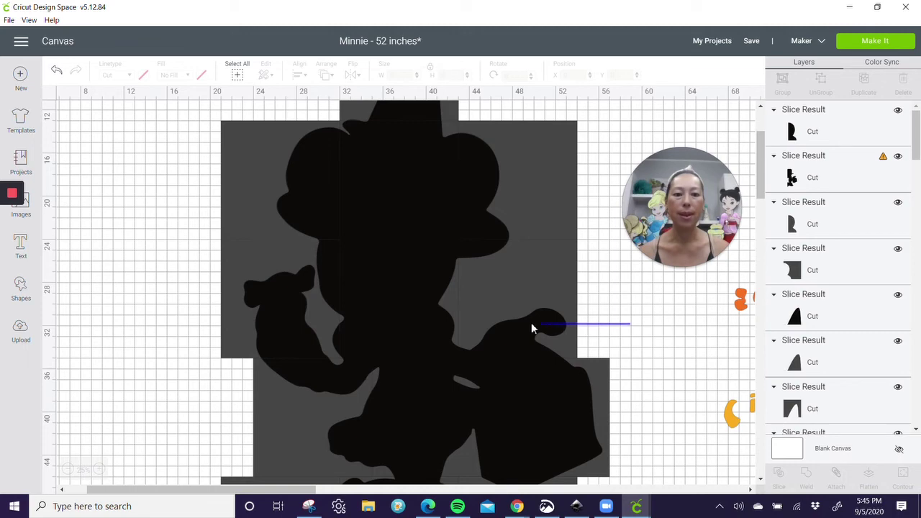
left_click(471, 356)
left_click(779, 477)
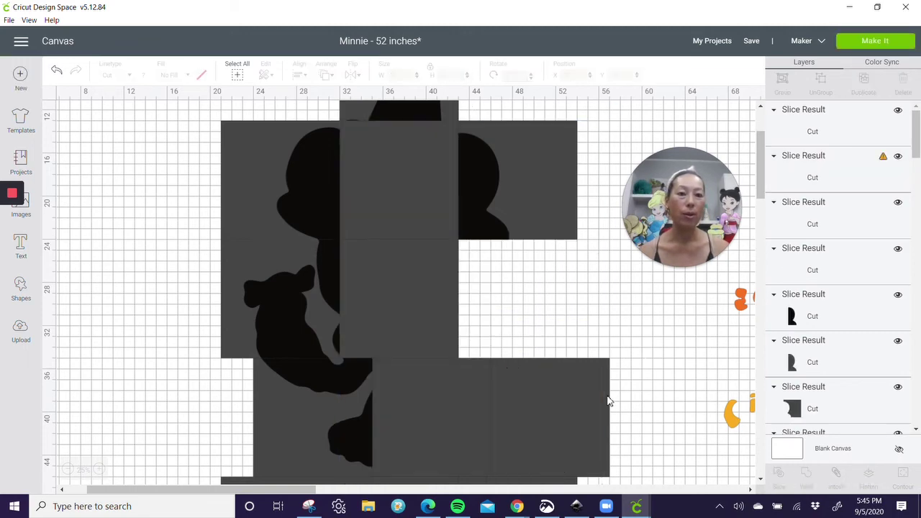
Step: Slice the silhouette with the rightmost square of the shifted fourth row, behind the bag
scroll(609, 402, "down", 3)
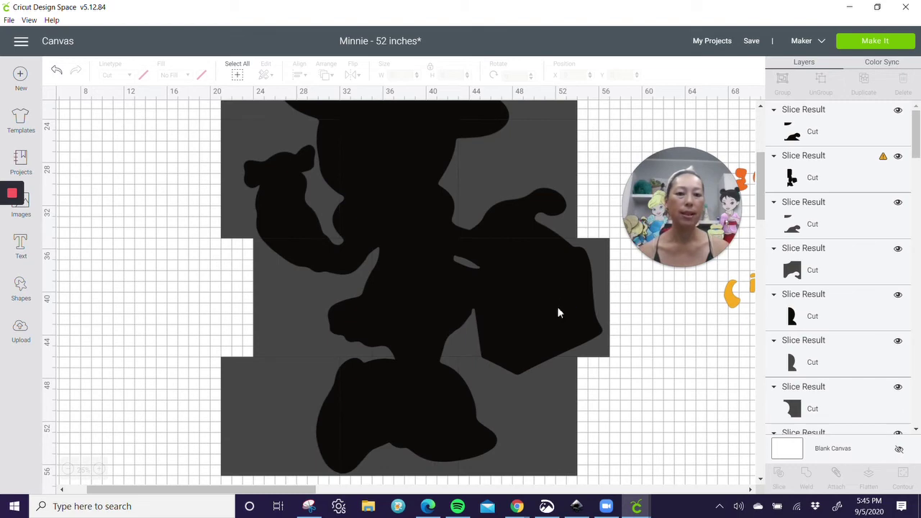
scroll(597, 304, "down", 1)
left_click(592, 291)
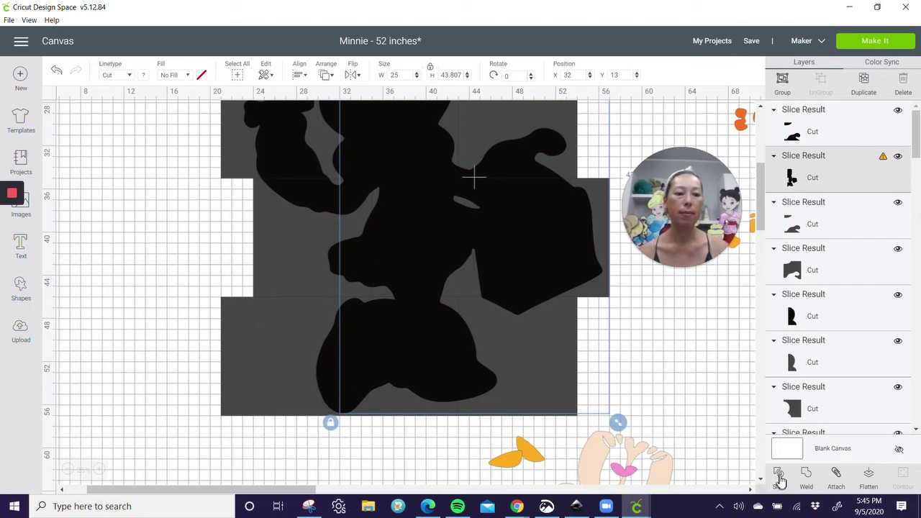
left_click(779, 475)
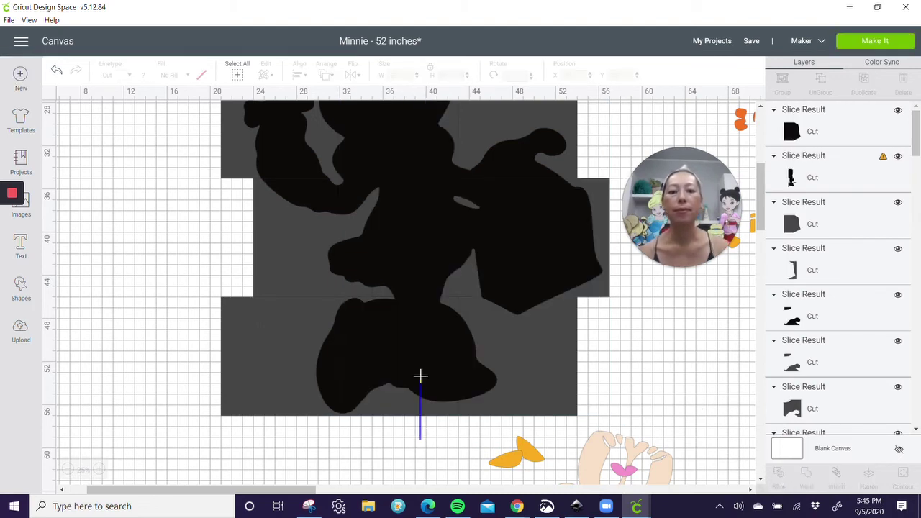
Step: Try to slice the silhouette with the middle square of the bottom row, behind the feet
left_click(411, 362)
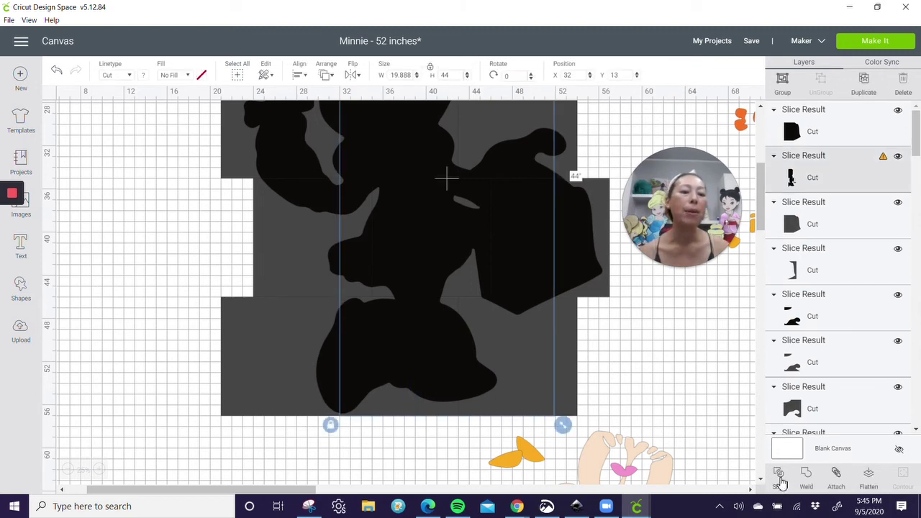
left_click(779, 475)
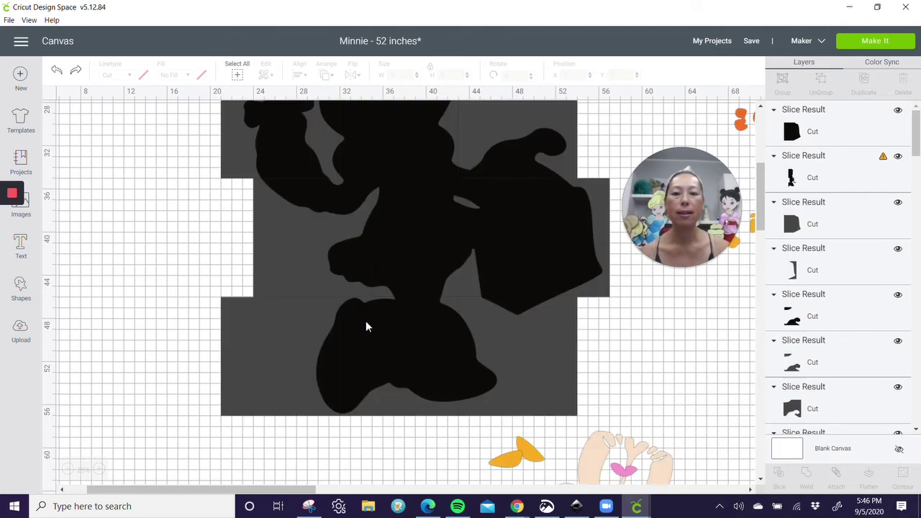
Step: Move the sliced black cat, ear, arm-and-skirt and foot pieces into the empty area left of the grid
scroll(344, 331, "up", 5)
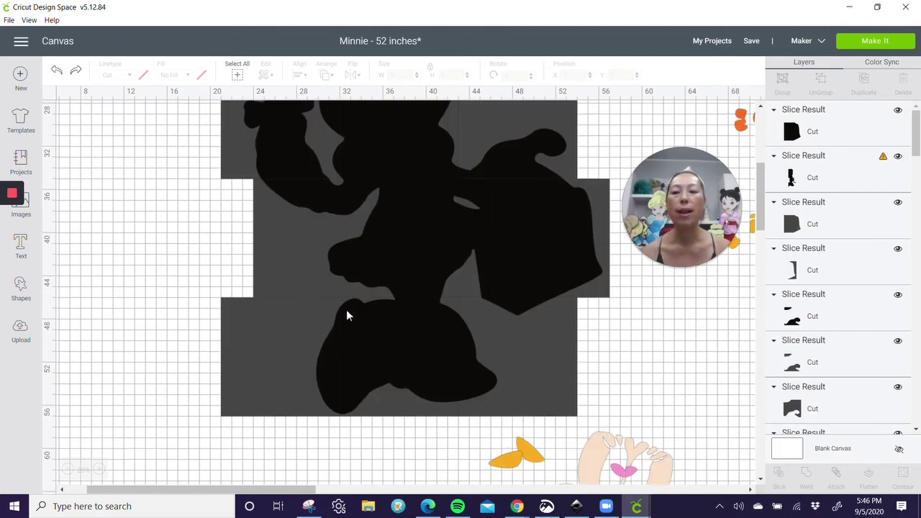
left_click_drag(284, 311, 114, 317)
left_click_drag(310, 192, 137, 192)
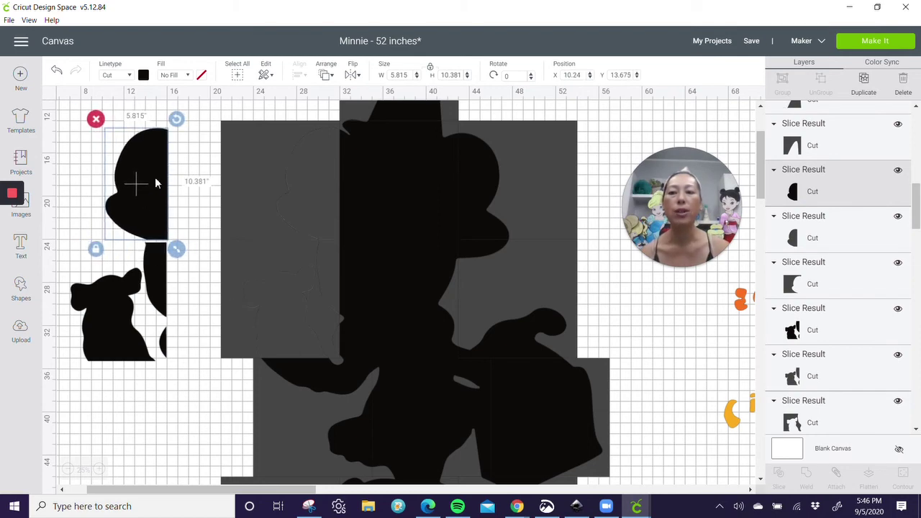
scroll(160, 281, "down", 5)
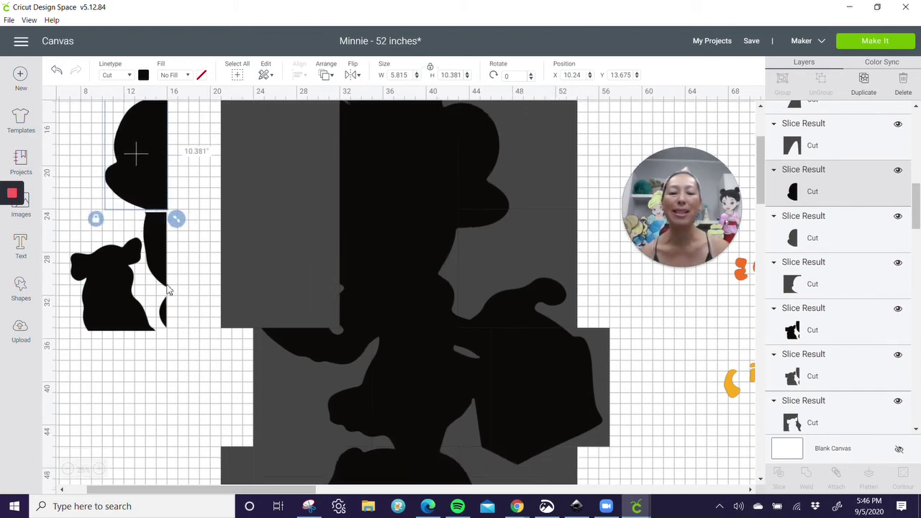
left_click(320, 254)
left_click_drag(321, 256, 152, 257)
left_click(337, 414)
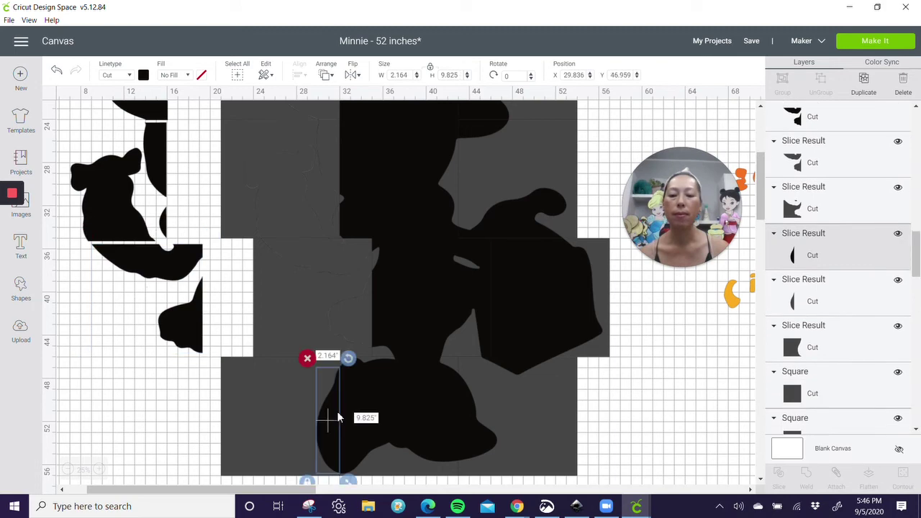
left_click_drag(337, 414, 168, 415)
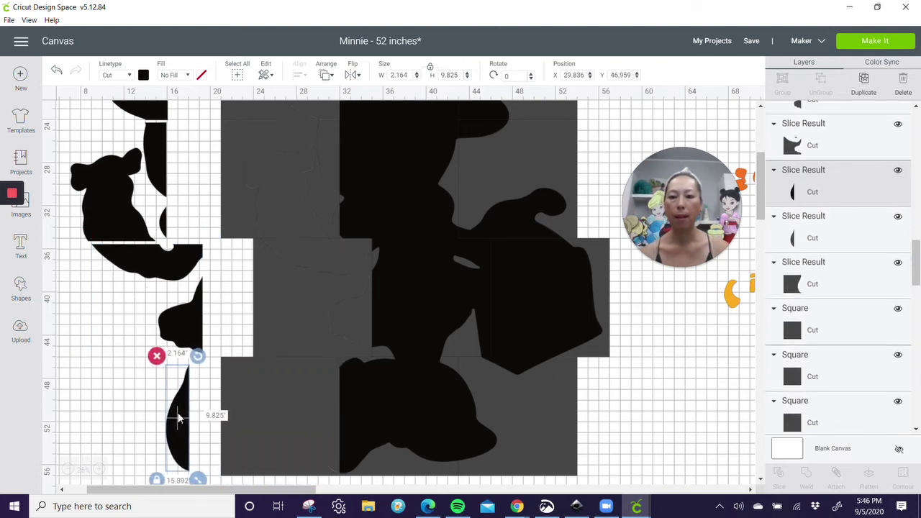
Step: Move the sliced black hat tip left of the grid, above the separated ear piece
left_click(383, 411)
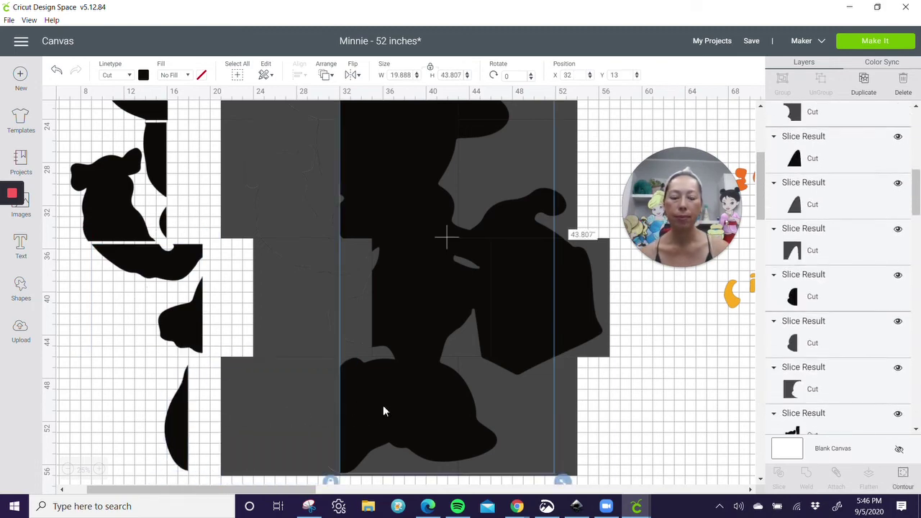
scroll(424, 398, "up", 5)
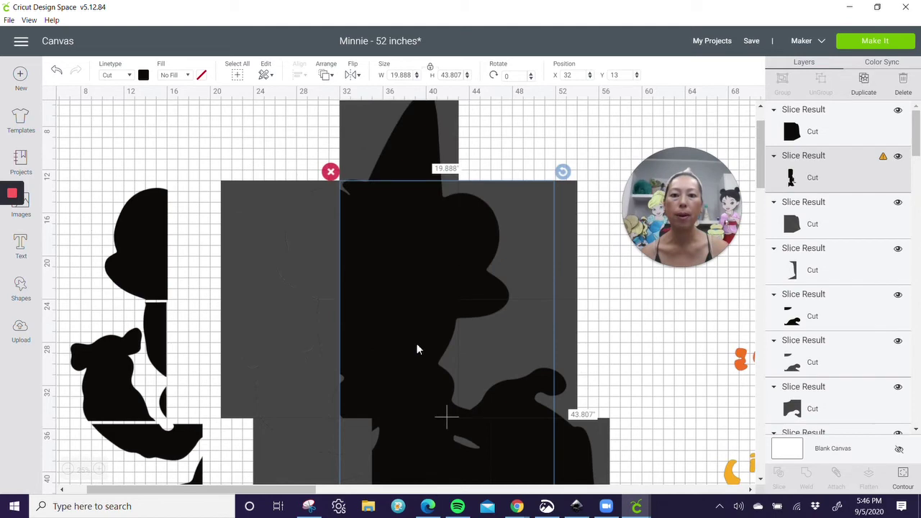
left_click(403, 152)
left_click_drag(403, 151, 134, 154)
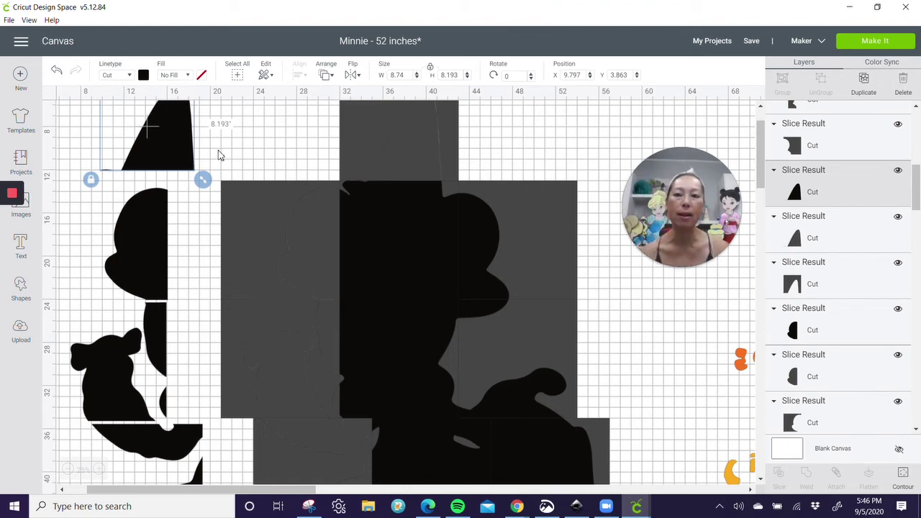
Step: Delete the leftover grey slices of the second and third rows' leftmost squares and of the hat-tip square
left_click(252, 152)
left_click_drag(246, 140, 322, 404)
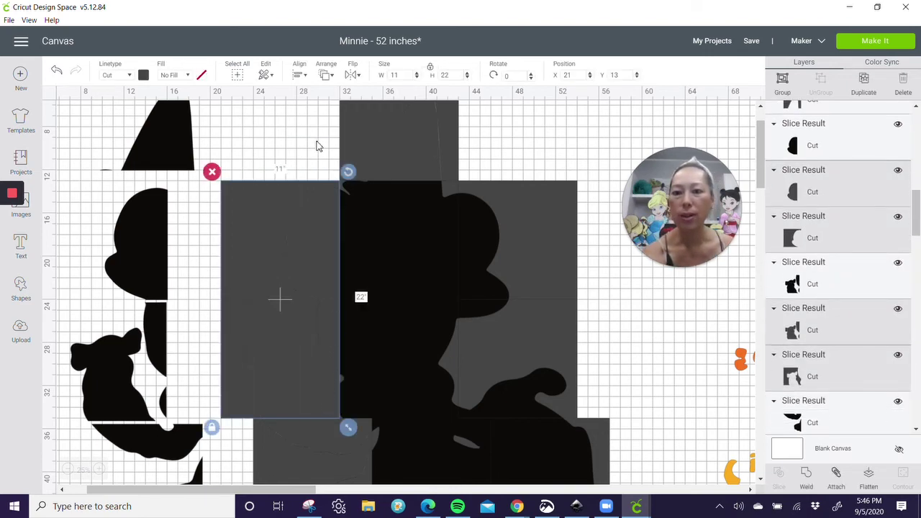
key("Delete")
left_click_drag(315, 138, 469, 160)
key("Delete")
Step: Delete the leftover grey slices of the leftmost squares in the fourth and bottom rows
scroll(453, 185, "down", 5)
scroll(385, 272, "down", 2)
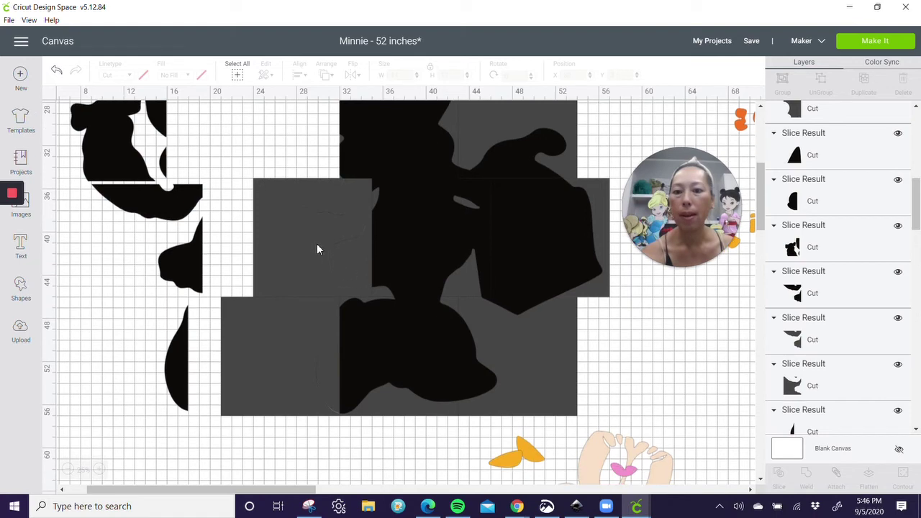
left_click_drag(283, 259, 318, 266)
key("Delete")
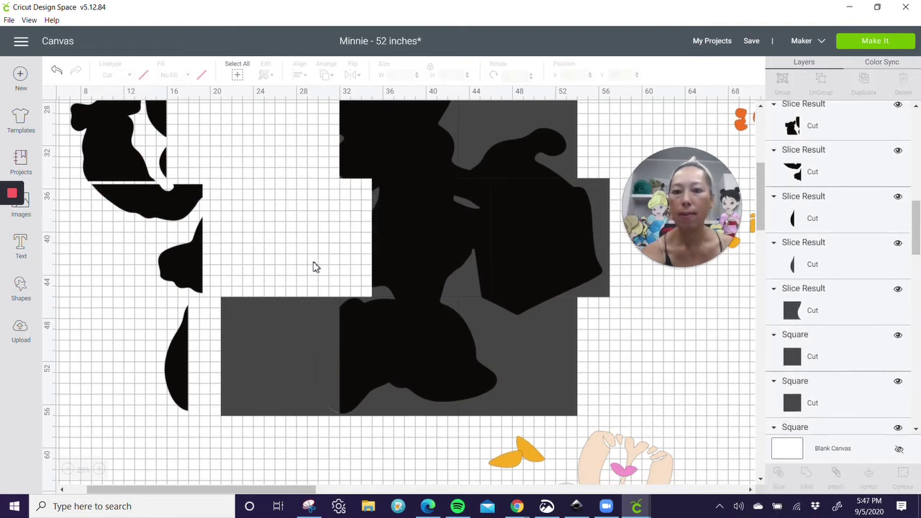
left_click_drag(275, 255, 293, 377)
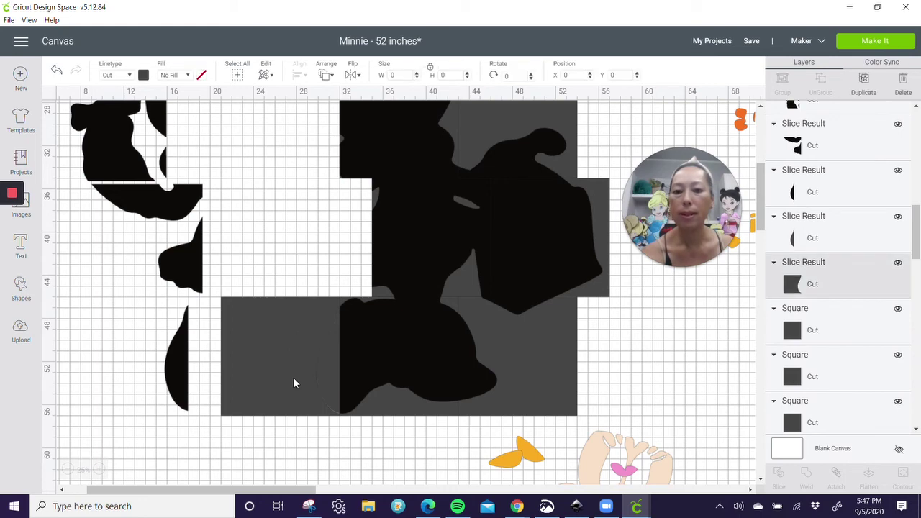
key("Delete")
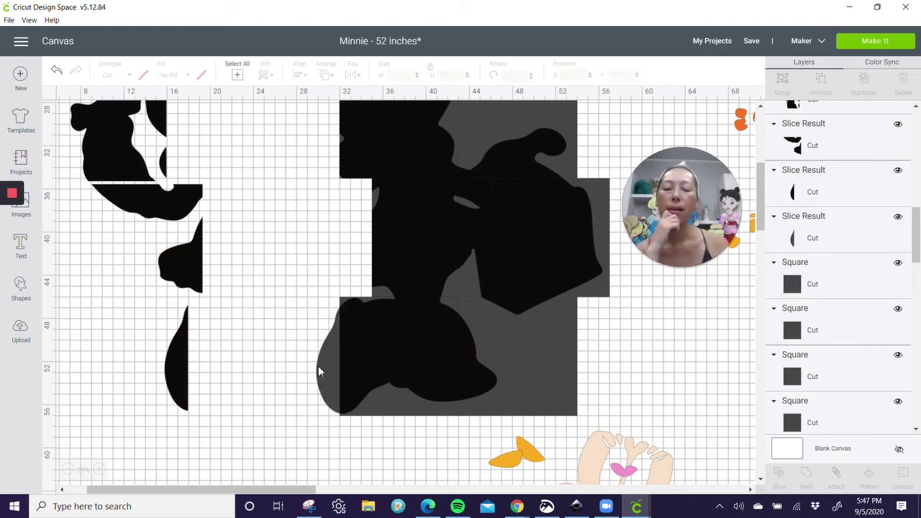
left_click(319, 365)
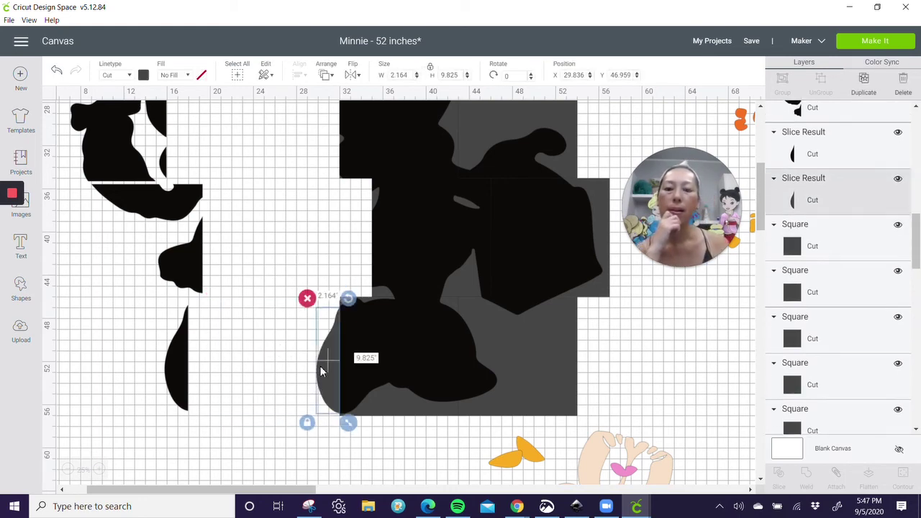
left_click(307, 299)
Step: Retry slicing the silhouette with the middle-column square of the bottom row
left_click_drag(310, 325, 519, 413)
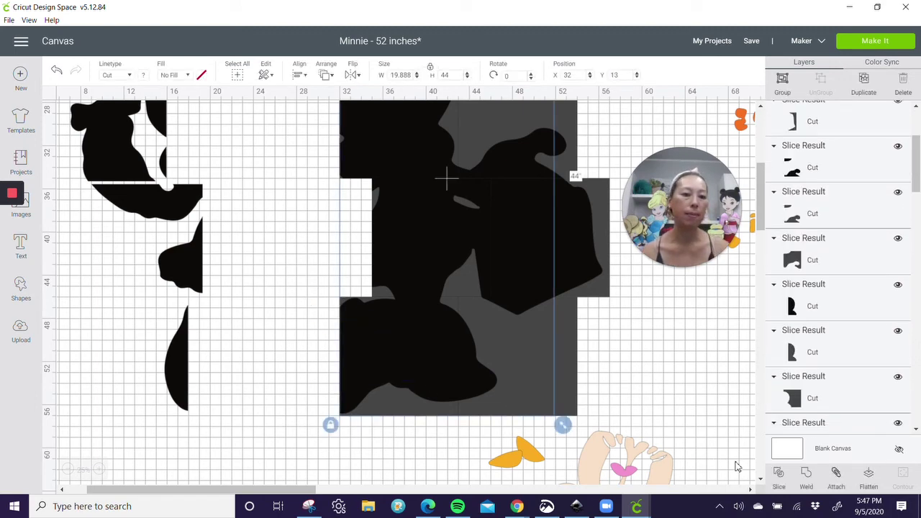
left_click(779, 476)
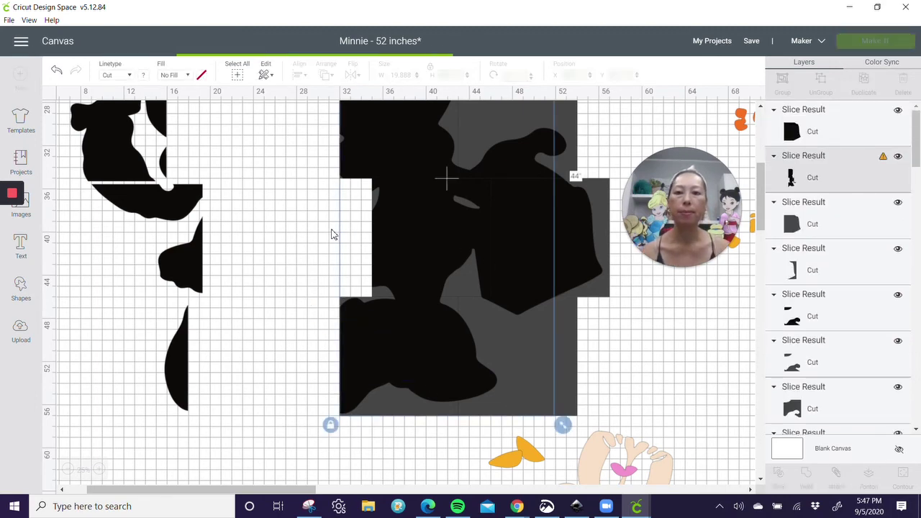
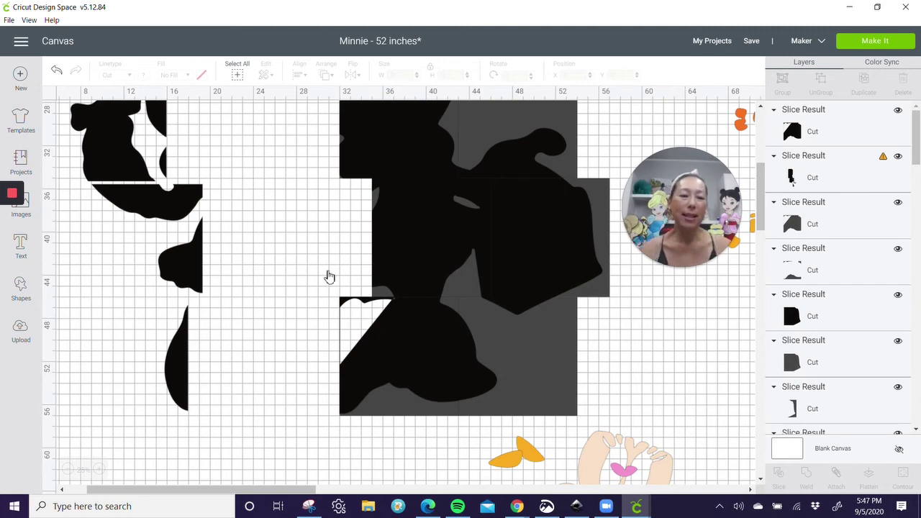
Step: Slice the silhouette with the middle-column square of the second row, behind the head
scroll(328, 274, "up", 5)
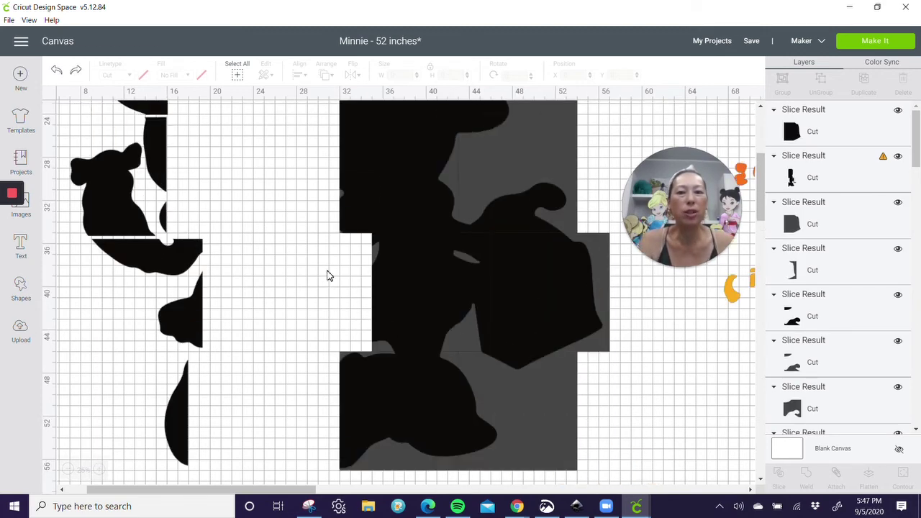
left_click_drag(300, 212, 342, 264)
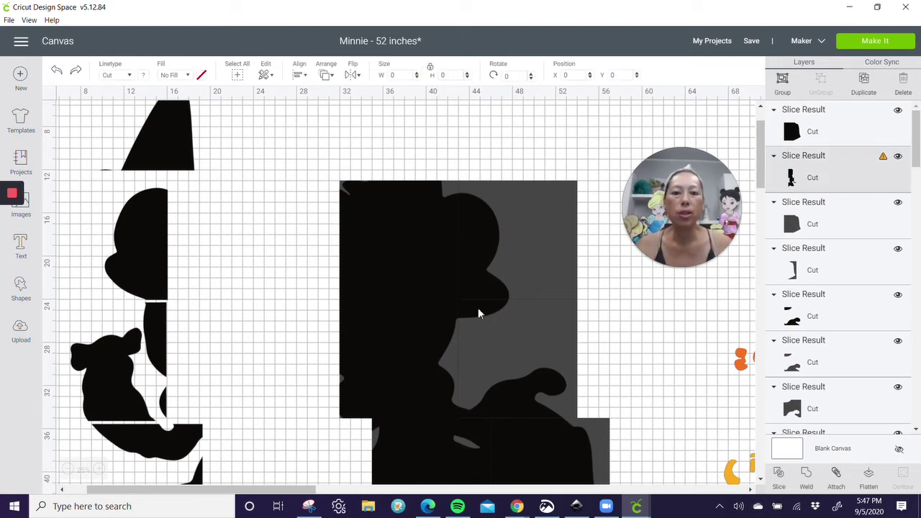
left_click(778, 476)
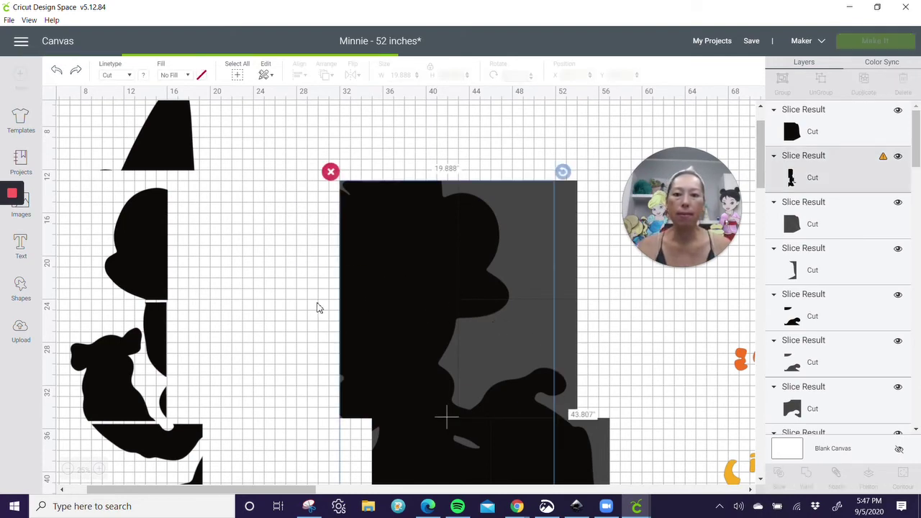
Step: Slice the silhouette with the middle-column square of the third row
left_click_drag(310, 314, 475, 373)
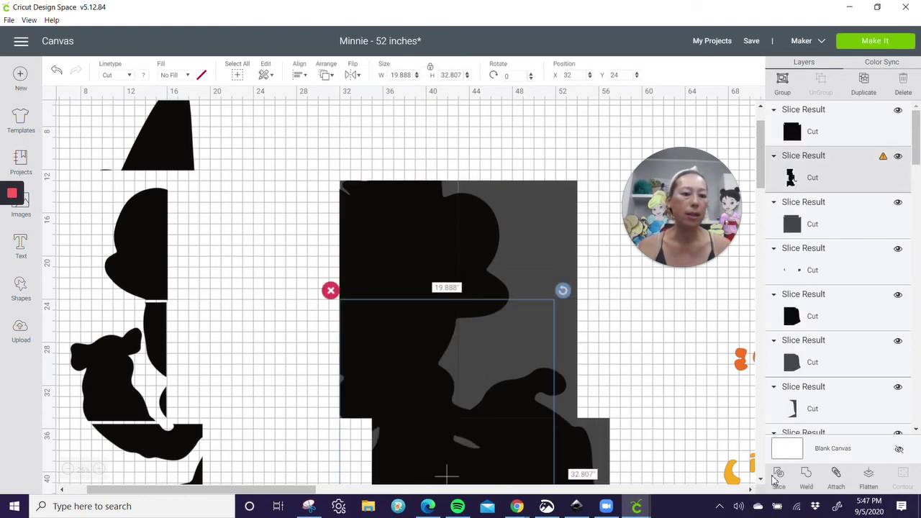
left_click(778, 476)
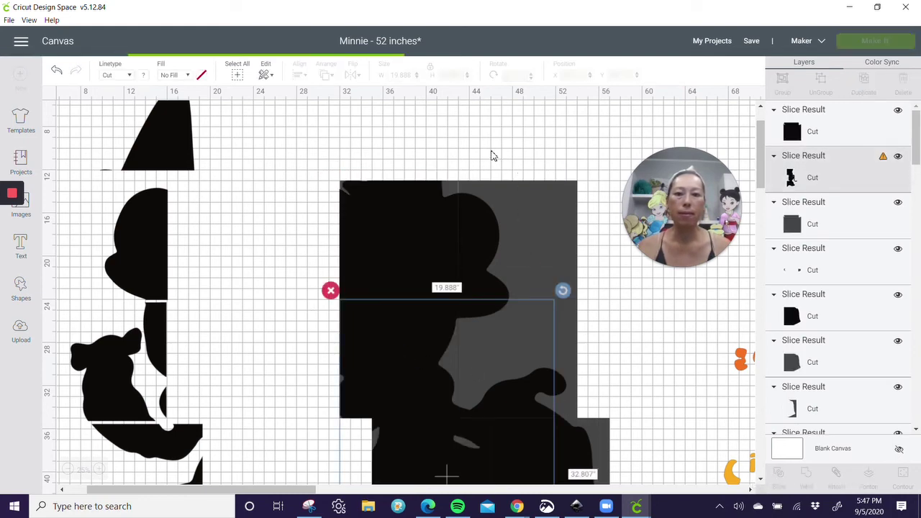
Step: Move the black pieces of the second row's middle and rightmost squares out beside that row's separated left piece
left_click_drag(483, 168, 491, 245)
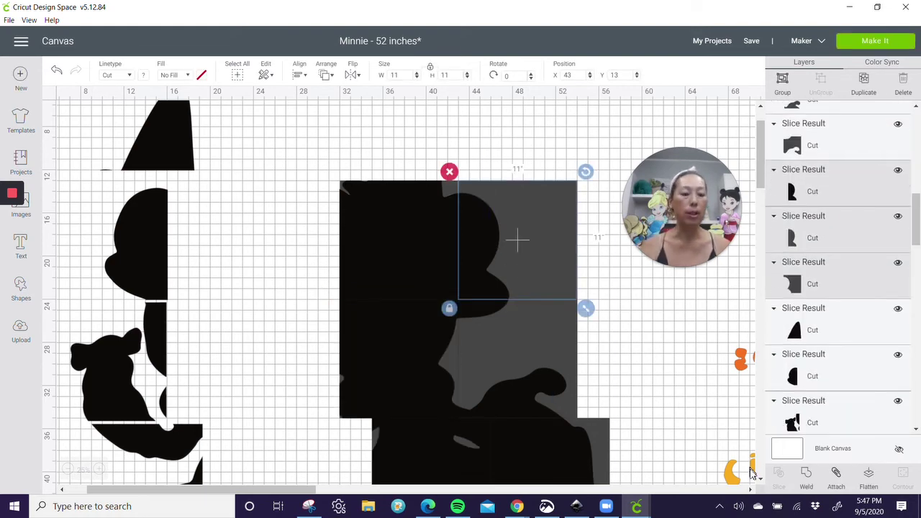
left_click(282, 199)
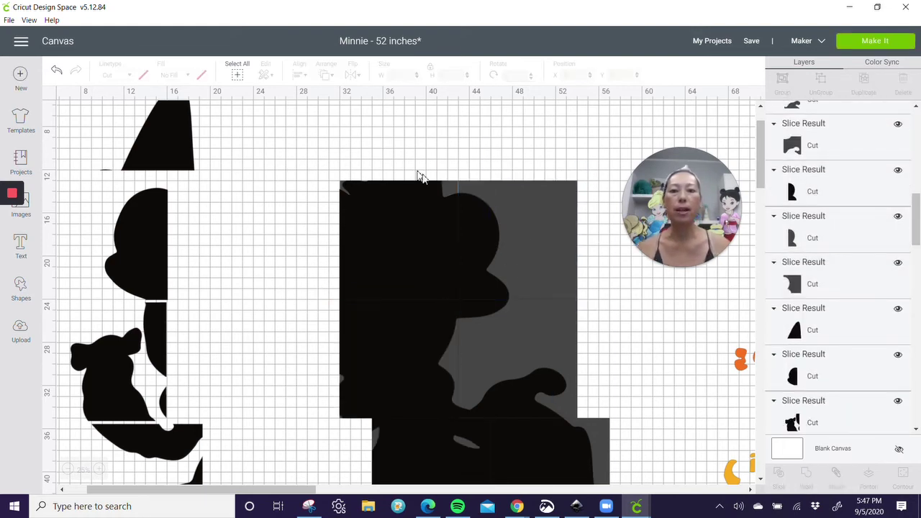
left_click_drag(476, 149, 493, 214)
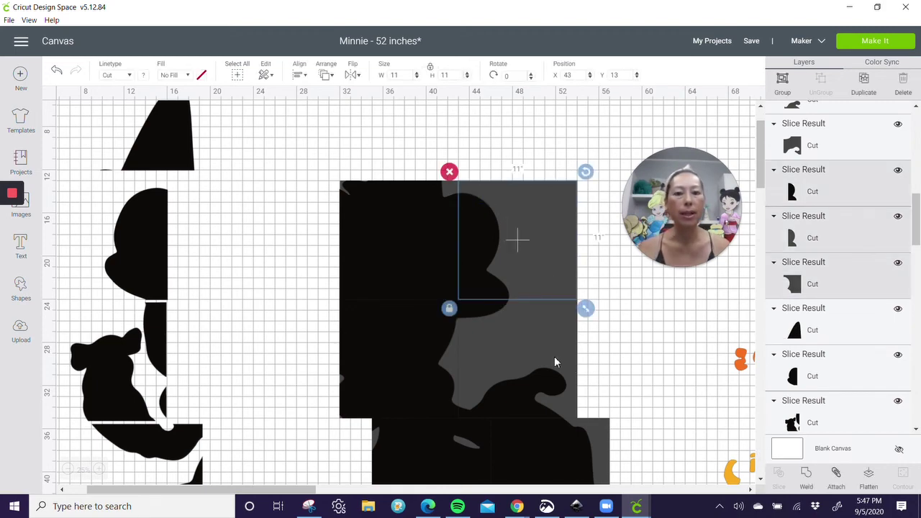
scroll(552, 356, "down", 3)
scroll(504, 288, "up", 1)
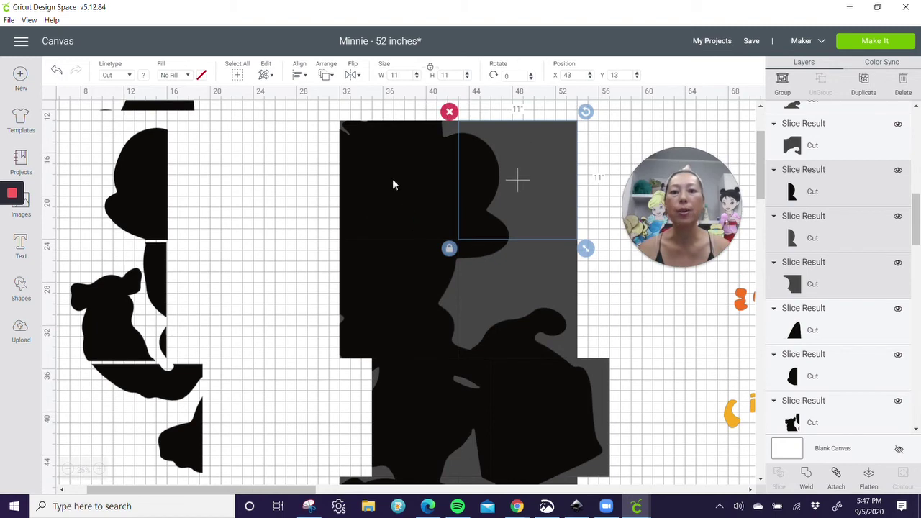
left_click_drag(219, 183, 295, 183)
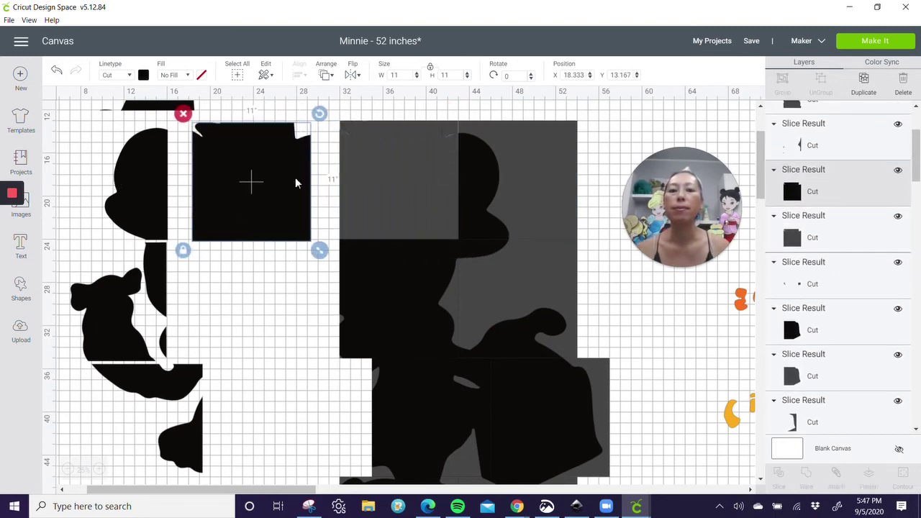
left_click(469, 173)
left_click_drag(476, 172, 322, 178)
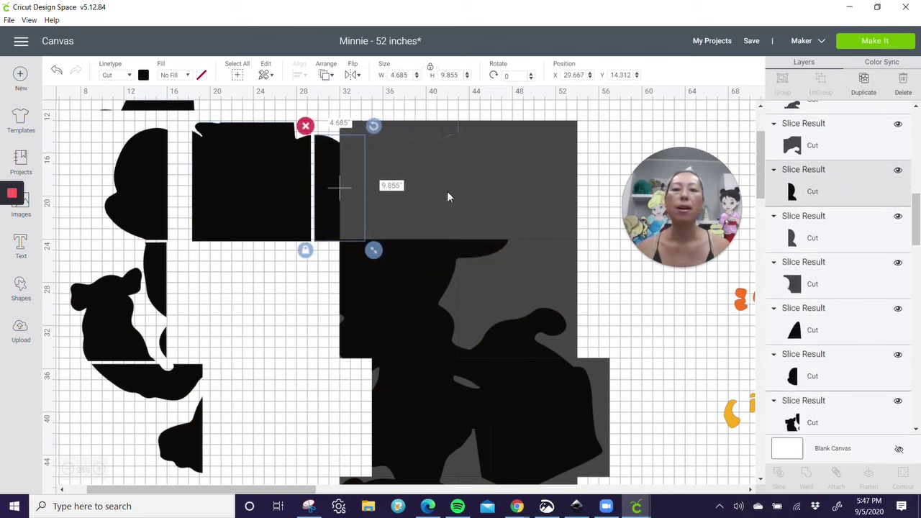
Step: Delete the leftover grey slices of the second row's middle and rightmost squares
scroll(476, 162, "up", 3)
left_click(424, 208)
left_click_drag(416, 205, 523, 297)
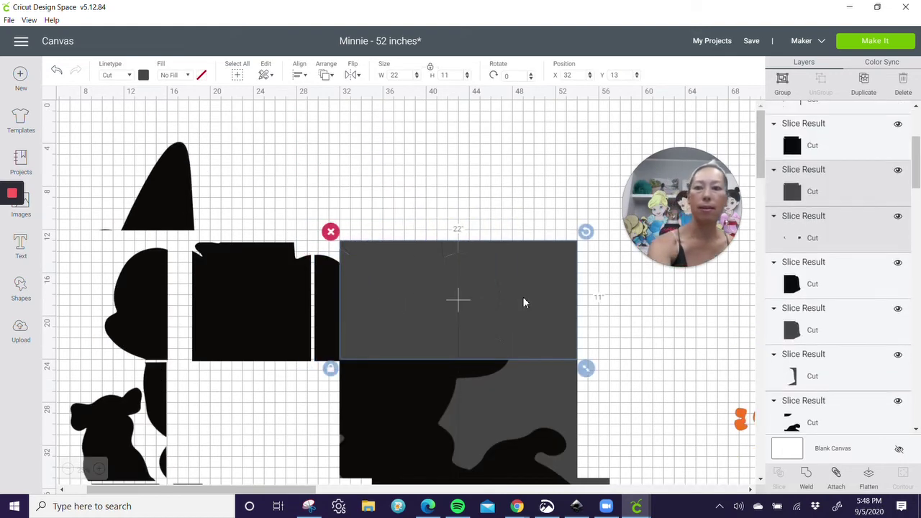
key("Delete")
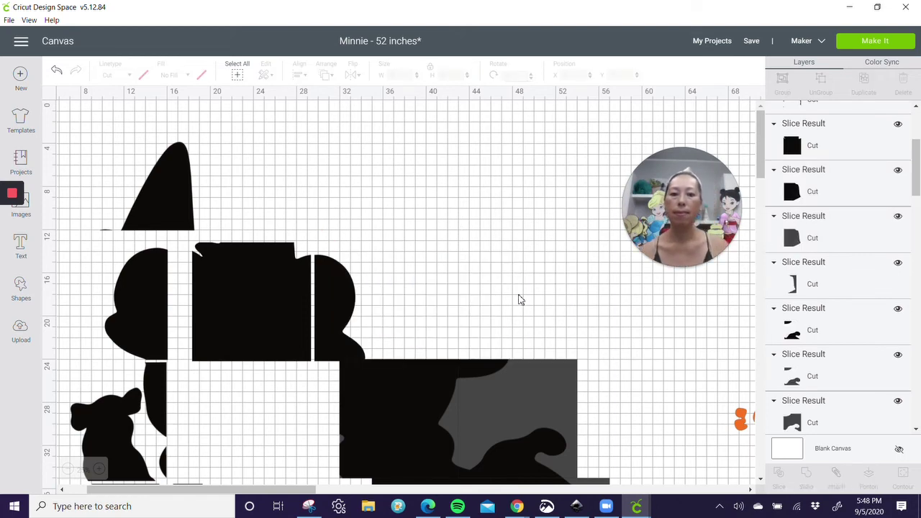
Step: Pull the third row's rightmost black pieces off their square and move the row's middle black piece beneath the separated head piece
scroll(519, 294, "down", 4)
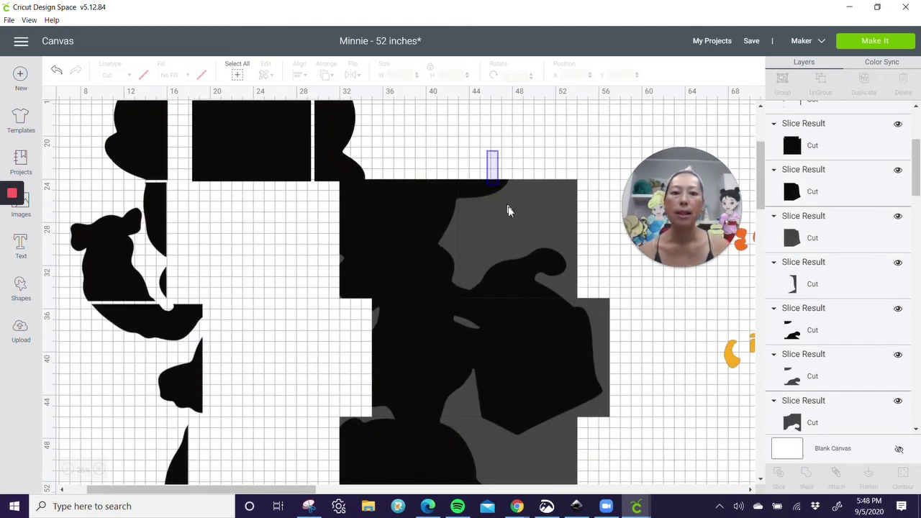
left_click(517, 238)
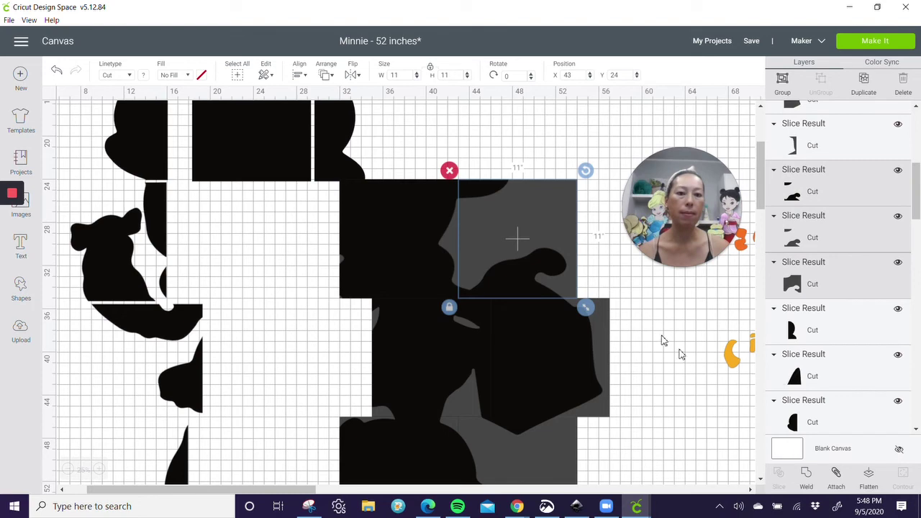
left_click(643, 324)
left_click_drag(545, 278, 474, 222)
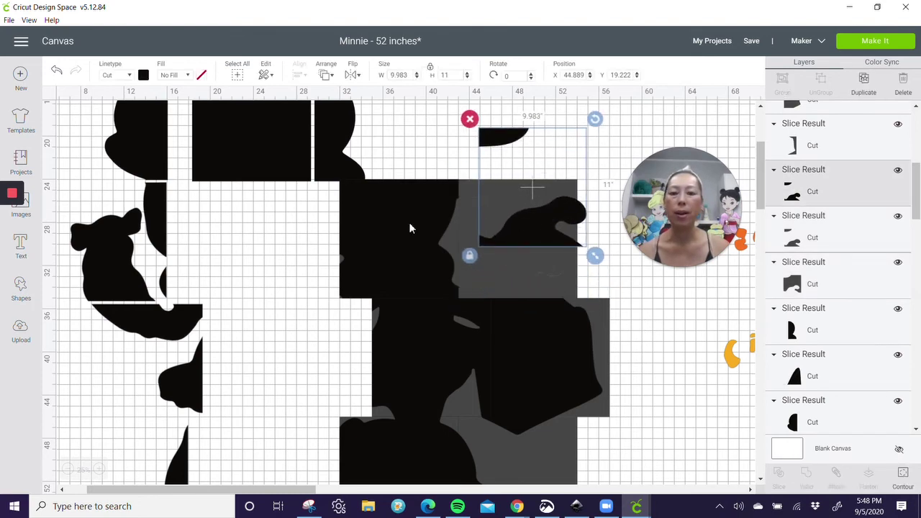
left_click_drag(411, 228, 257, 239)
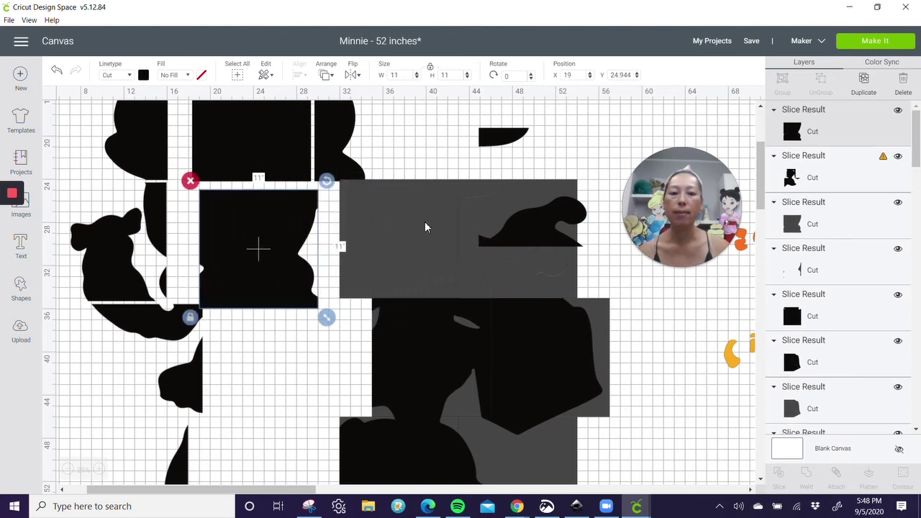
Step: Delete the leftover grey slices of the third row's middle and rightmost squares
left_click(425, 228)
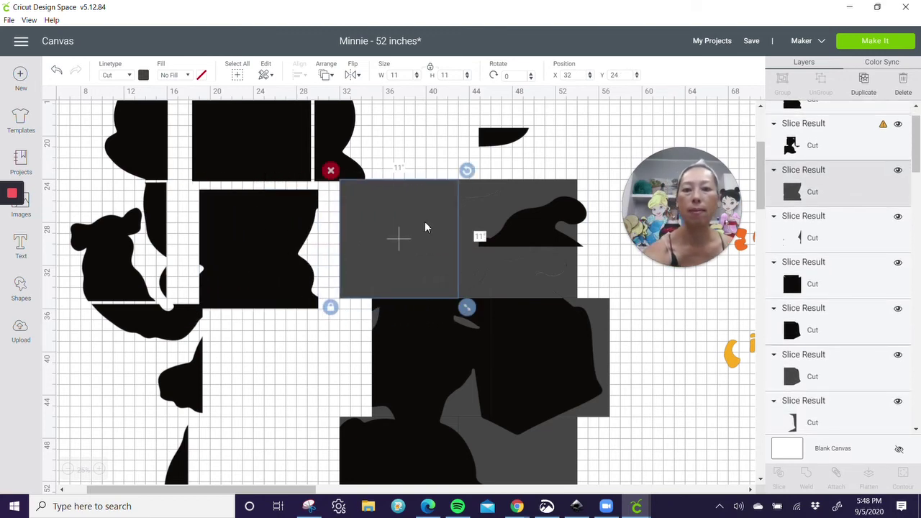
key("Delete")
left_click(444, 242)
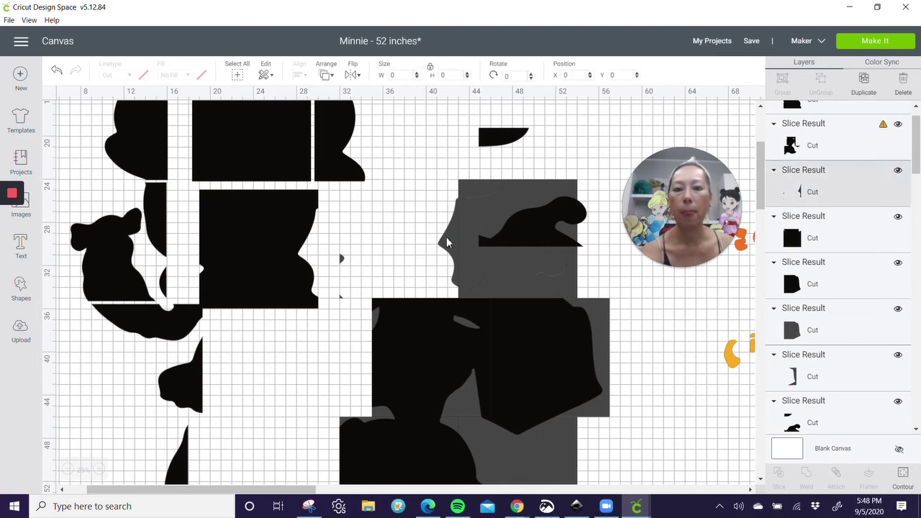
key("Delete")
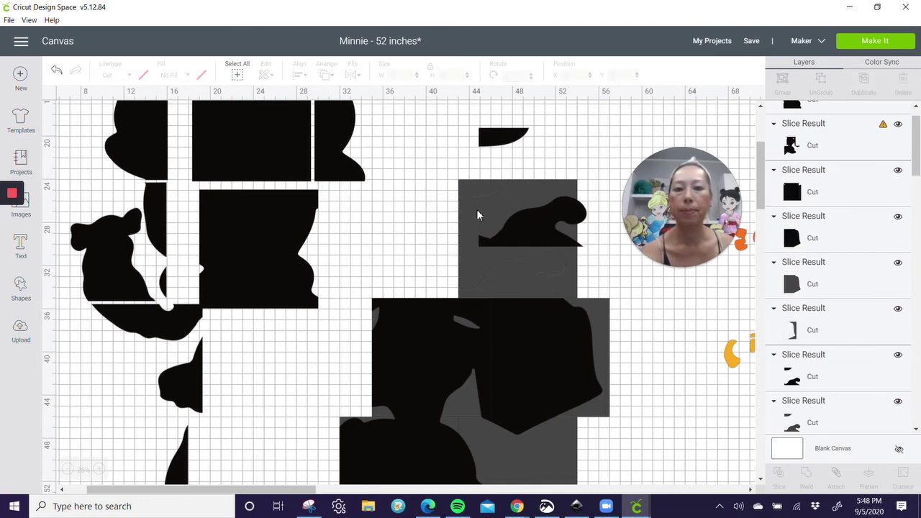
left_click(475, 196)
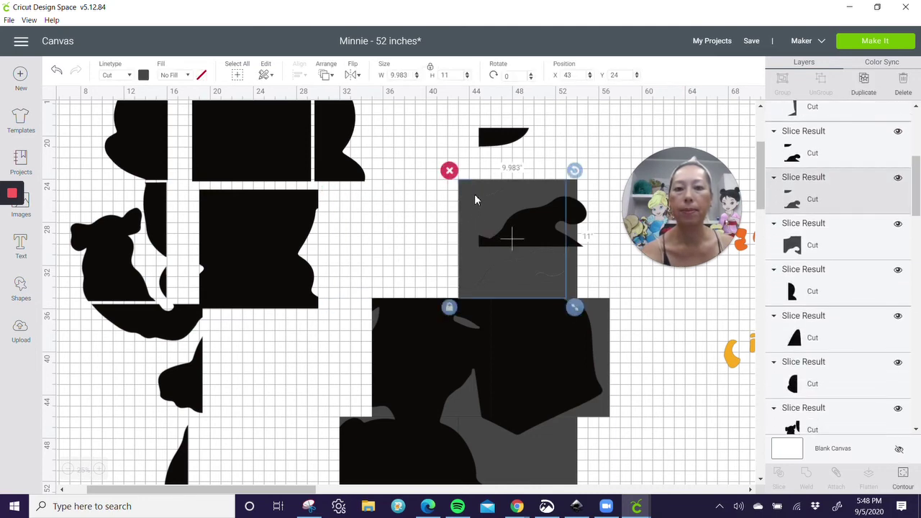
key("Delete")
left_click(474, 215)
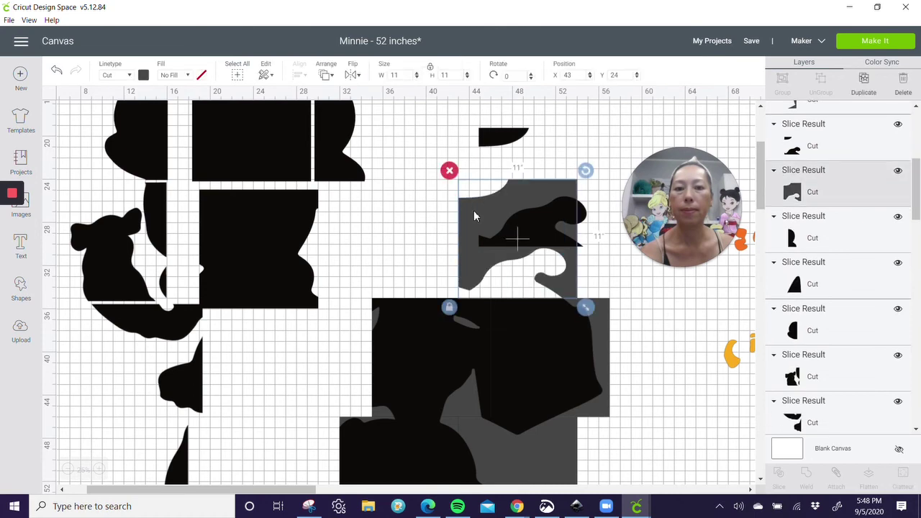
key("Delete")
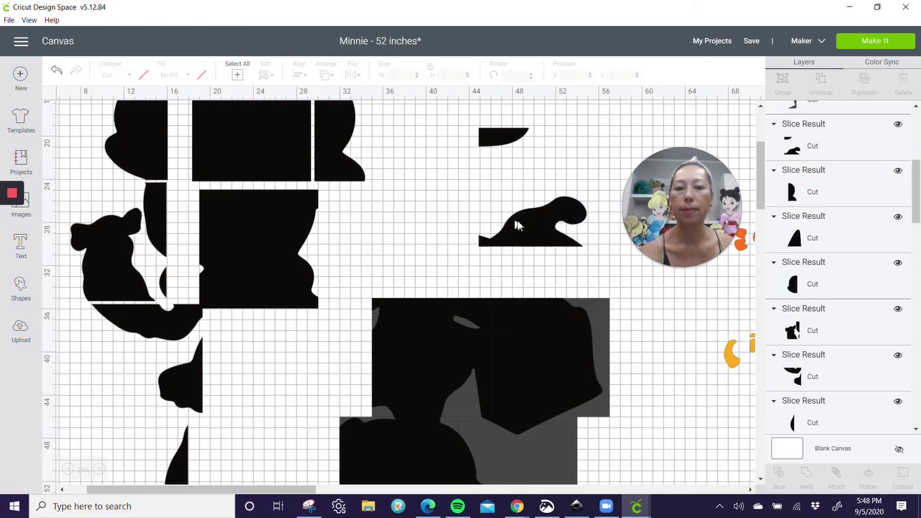
Step: Place the third row's rightmost two-part black piece beside that row's middle piece
scroll(538, 222, "up", 3)
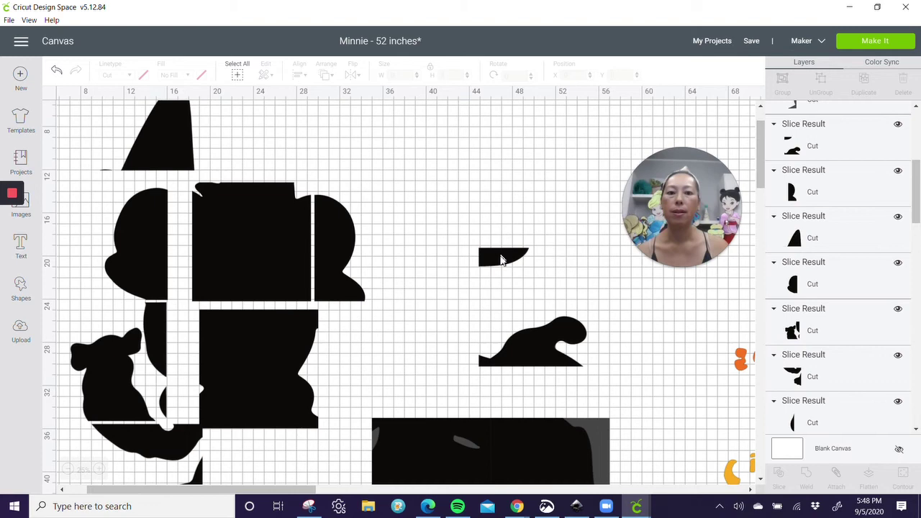
left_click_drag(497, 263, 351, 324)
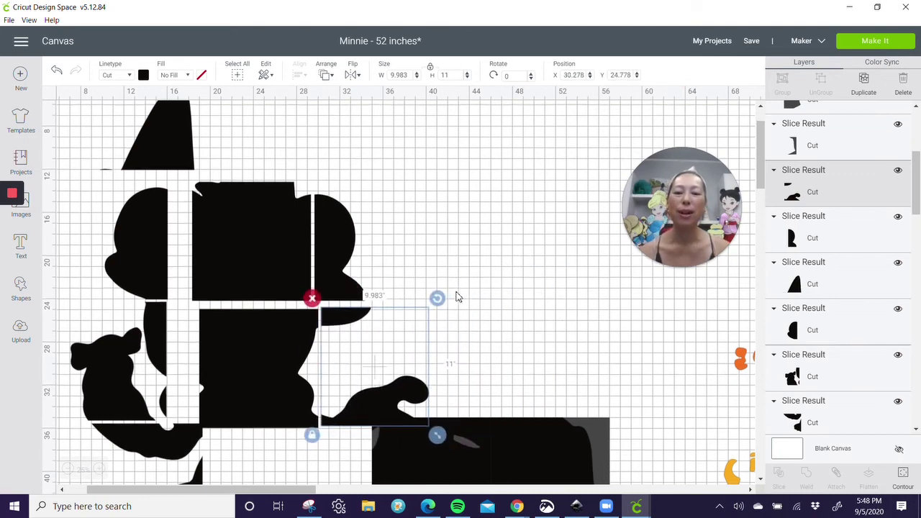
Step: Slice the silhouette with the rightmost square of the bottom row and move the cut black piece down clear of that square
scroll(464, 294, "down", 5)
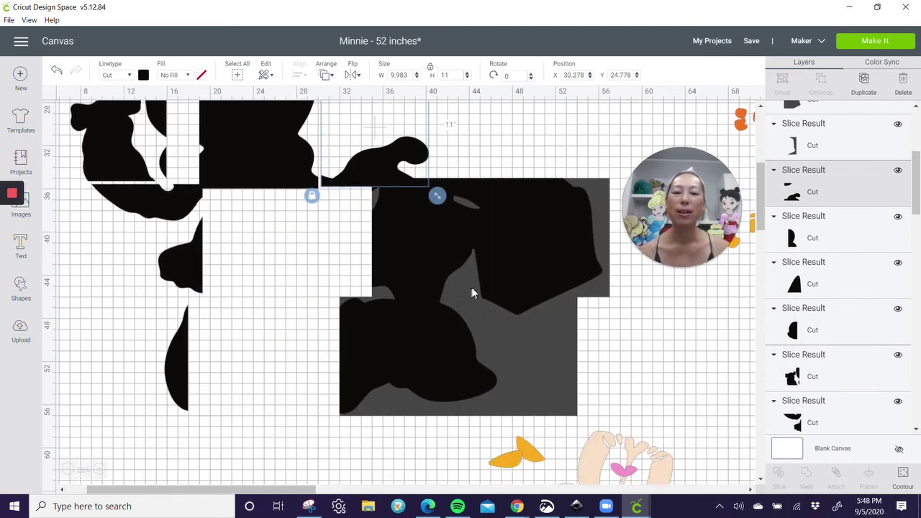
left_click(624, 304)
left_click_drag(547, 148, 573, 234)
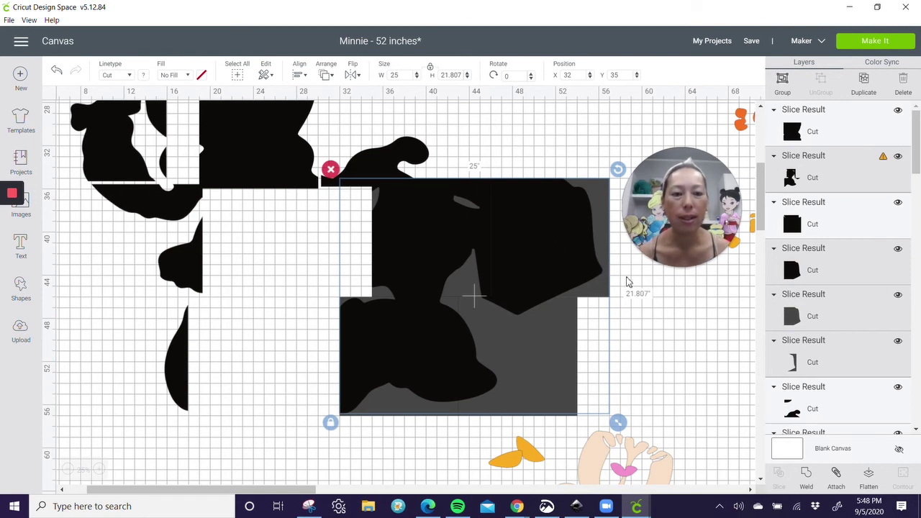
left_click(665, 311)
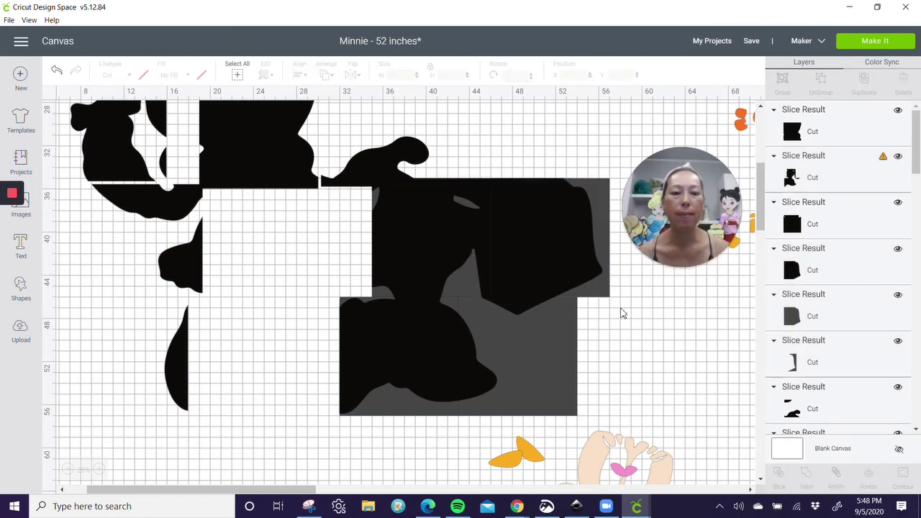
left_click_drag(613, 351, 498, 385)
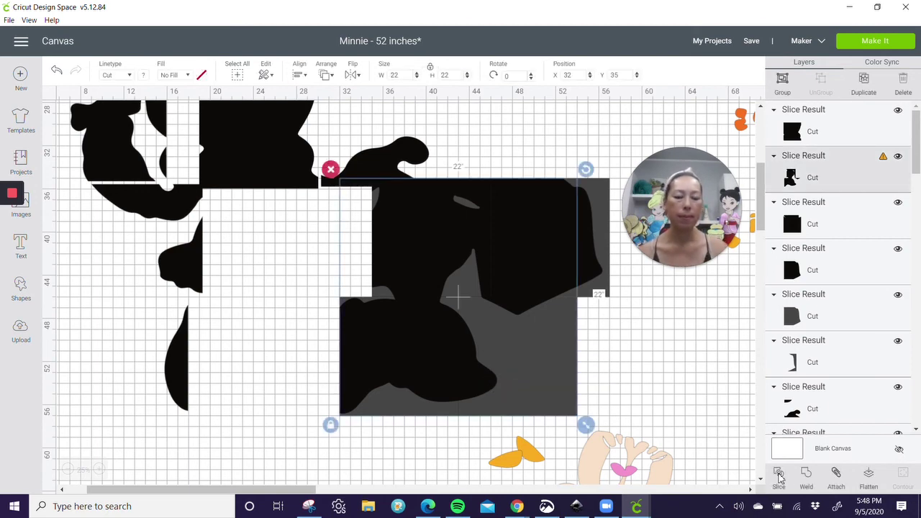
left_click(779, 475)
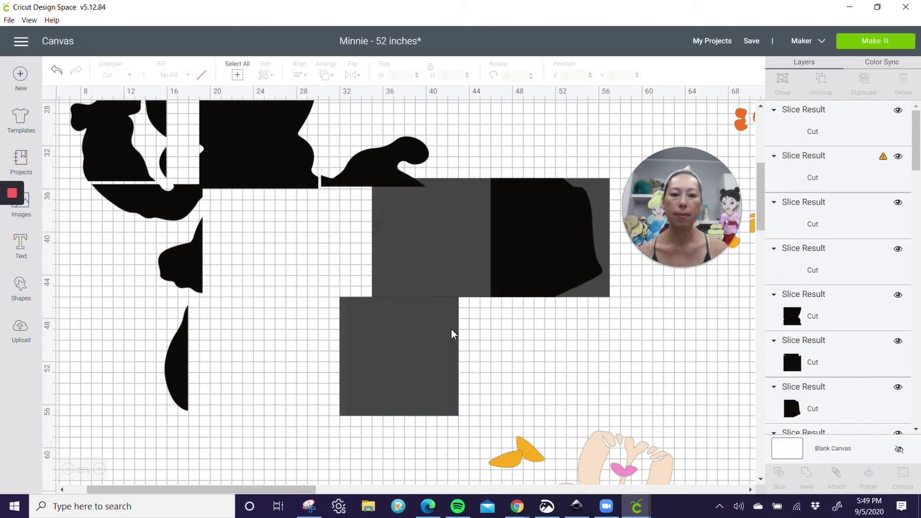
left_click_drag(492, 368, 357, 427)
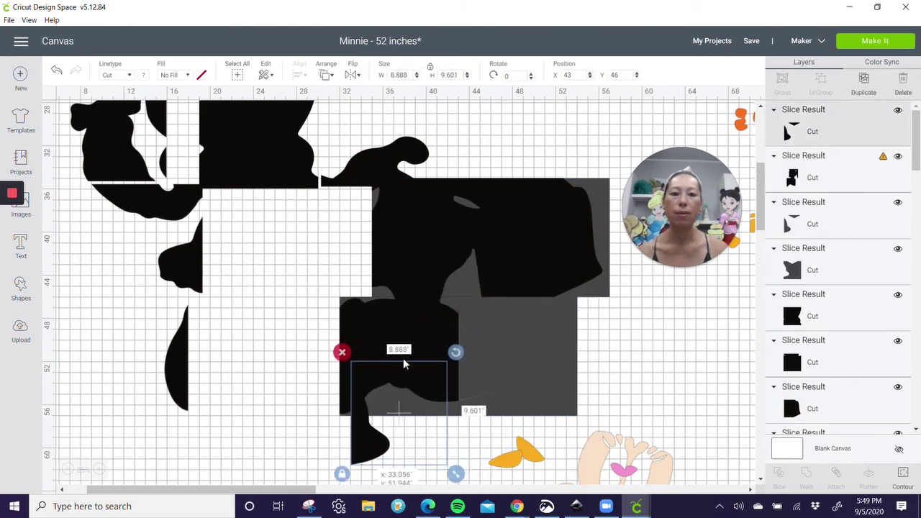
Step: Slice the silhouette with the middle-column square of the fourth row
left_click(522, 238)
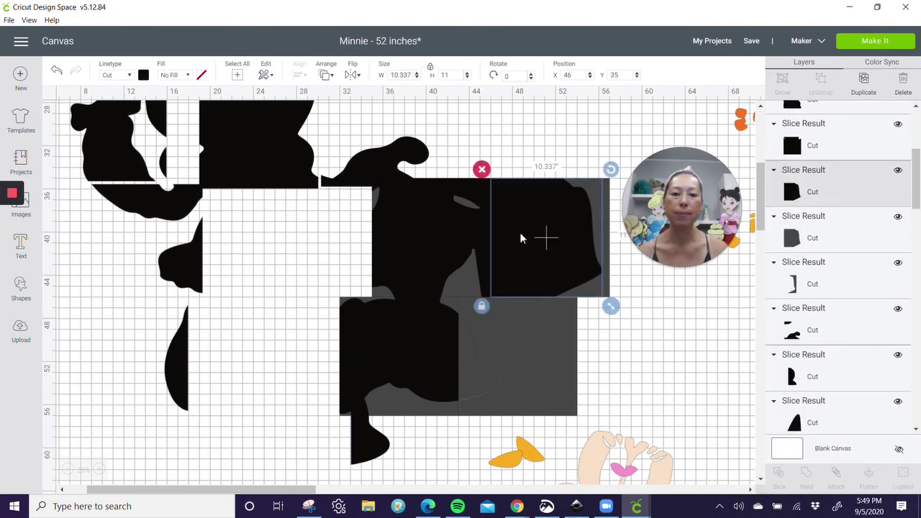
left_click(442, 241)
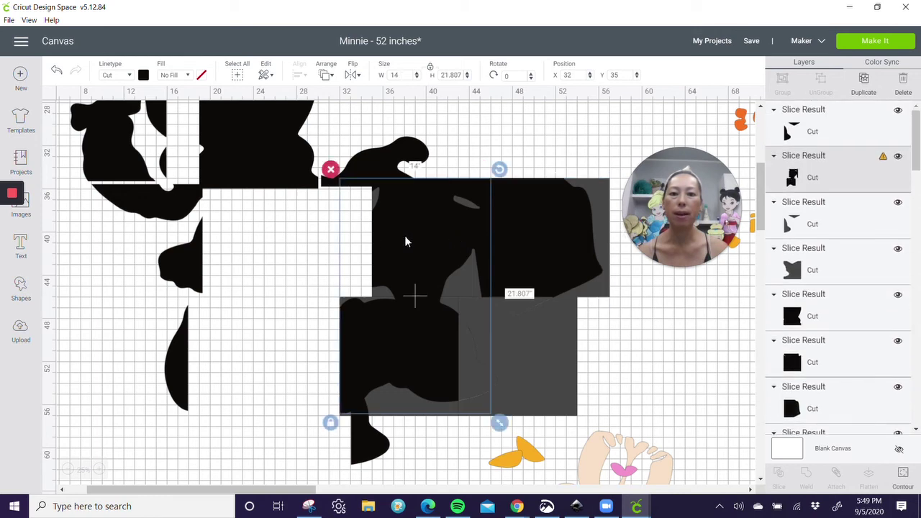
left_click(292, 238)
left_click_drag(292, 234, 397, 241)
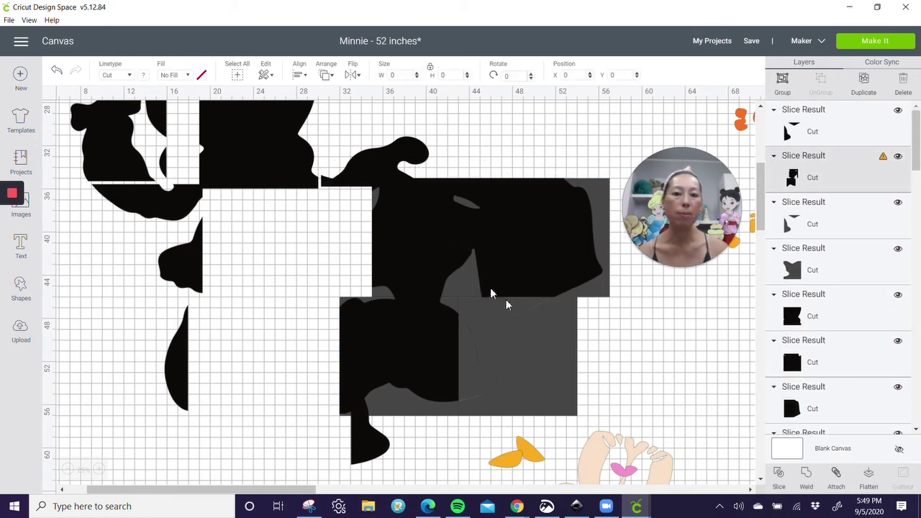
left_click(778, 475)
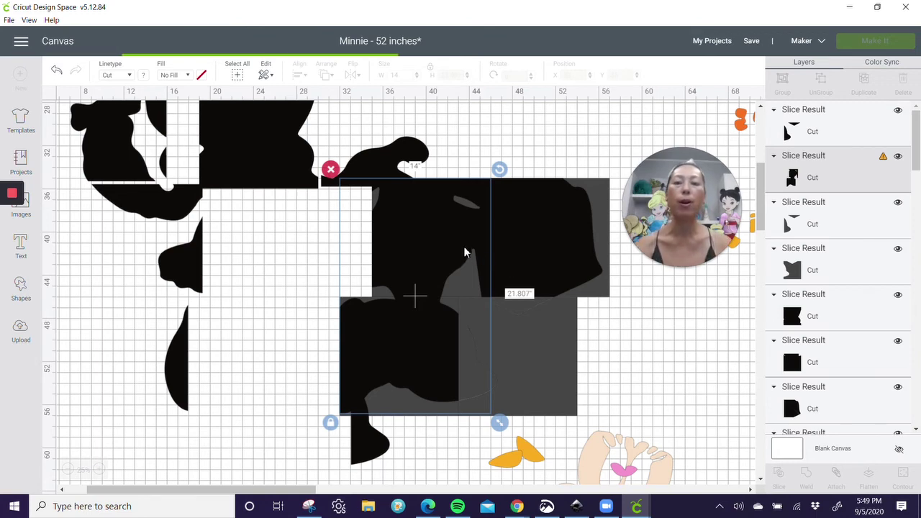
Step: Move the middle black pieces of the fourth and bottom rows out beside the separated left pieces of their rows
left_click_drag(409, 264, 255, 256)
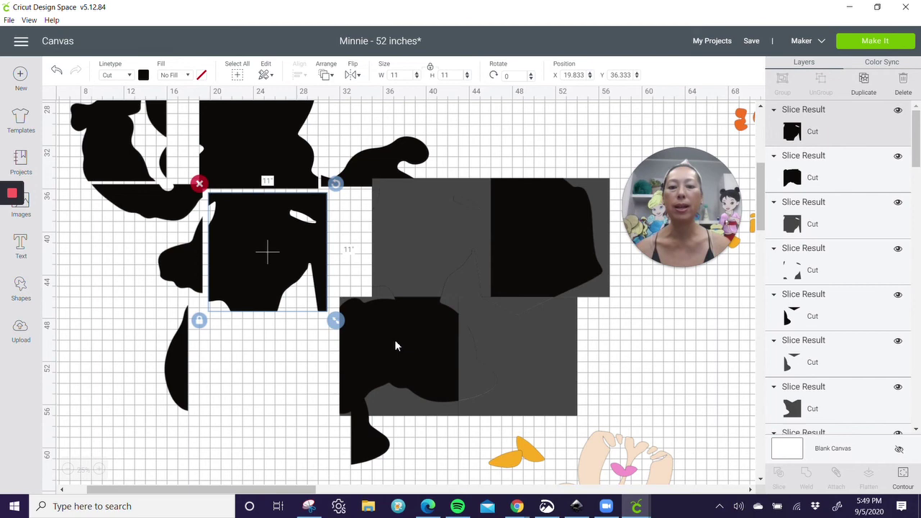
left_click(400, 339)
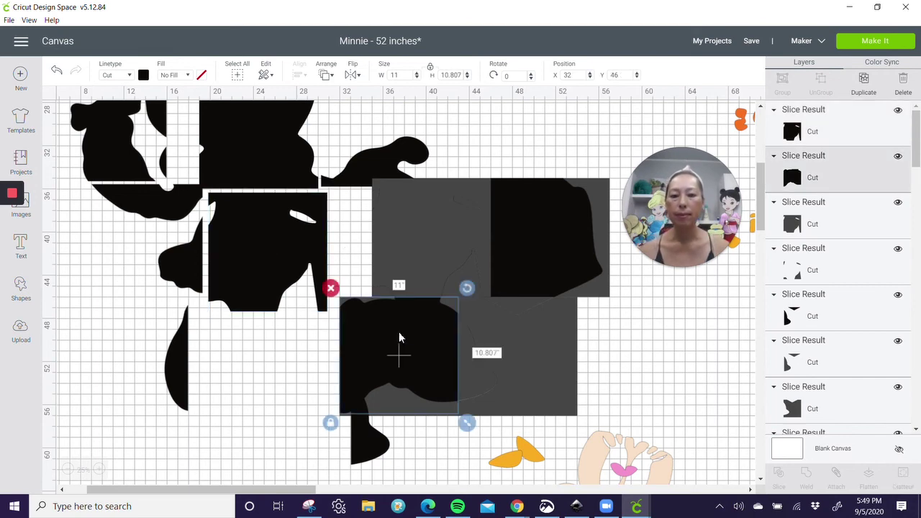
left_click_drag(369, 350, 215, 371)
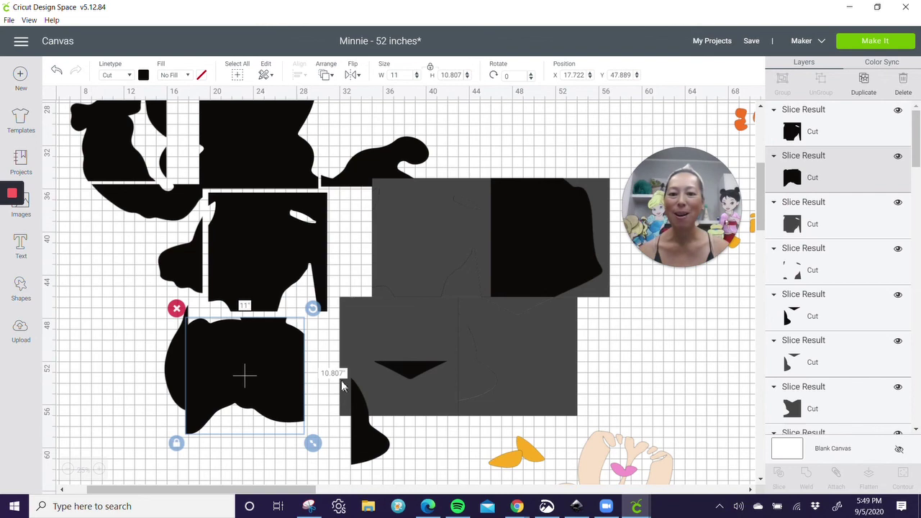
Step: Move the right-hand black pieces of the bottom and fourth rows beside the middle pieces of their rows
left_click(358, 419)
left_click_drag(358, 419, 329, 382)
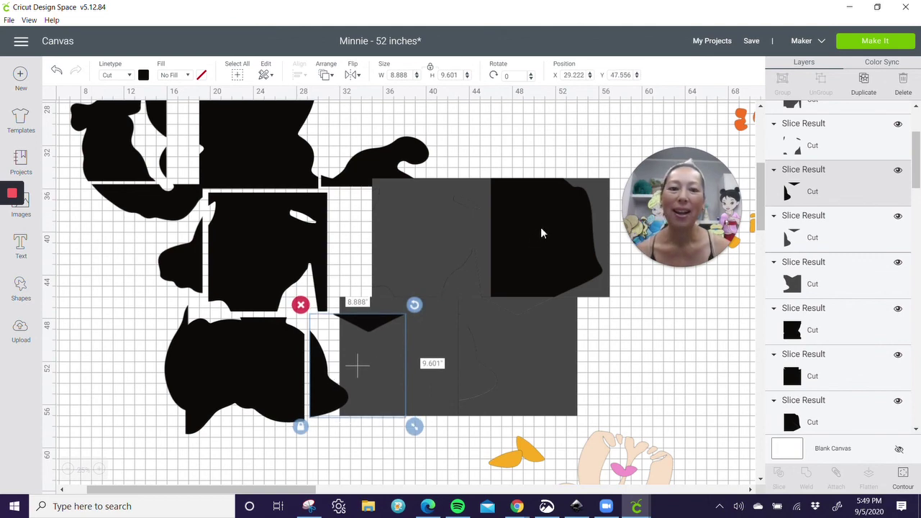
left_click(555, 208)
left_click_drag(550, 211, 389, 229)
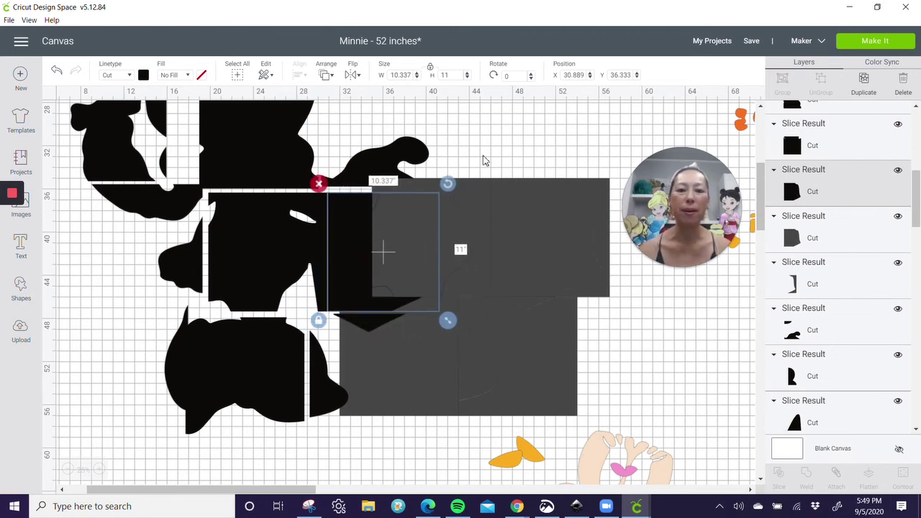
left_click(518, 144)
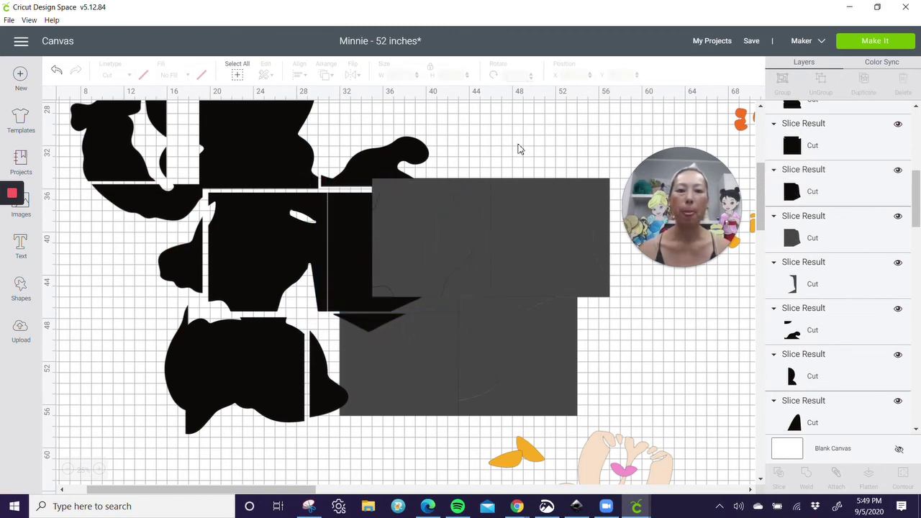
Step: Delete the leftover gray slice squares and gray cut-out fragments around the fourth and bottom rows
left_click_drag(487, 145, 535, 352)
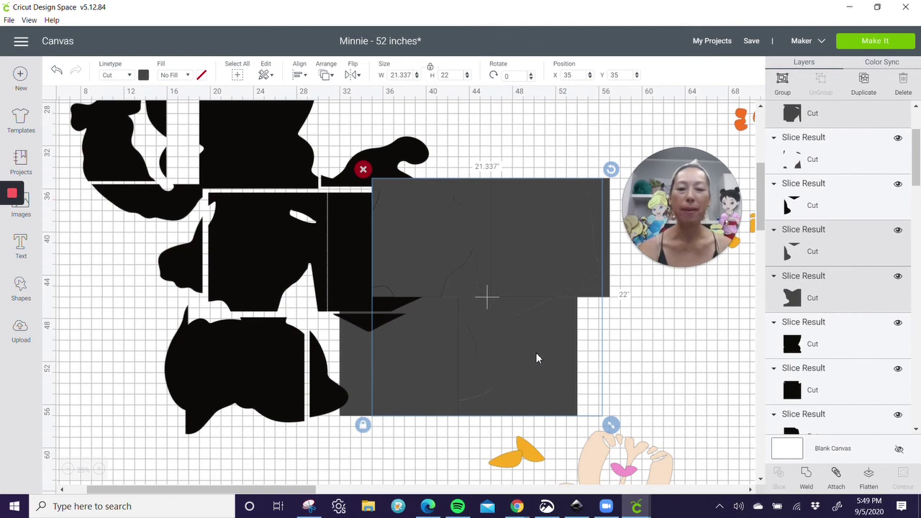
key("Delete")
left_click(594, 243)
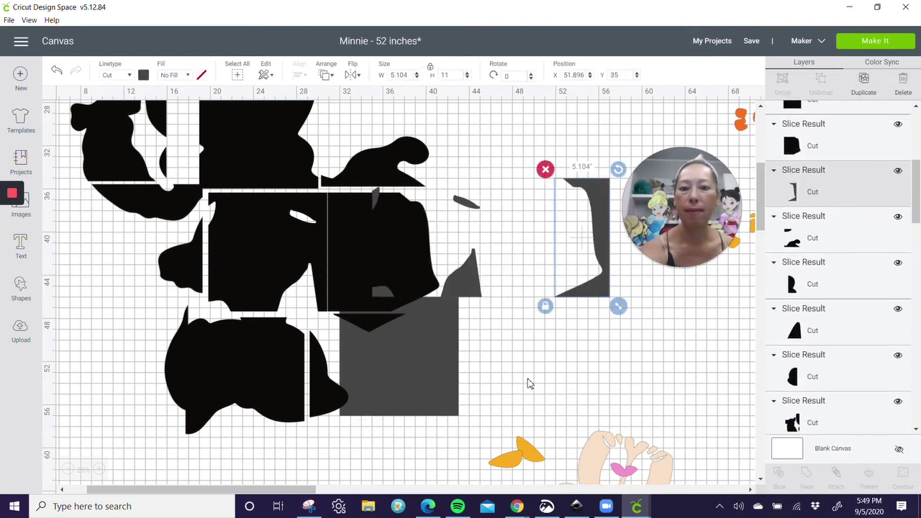
key("Delete")
left_click_drag(529, 380, 434, 363)
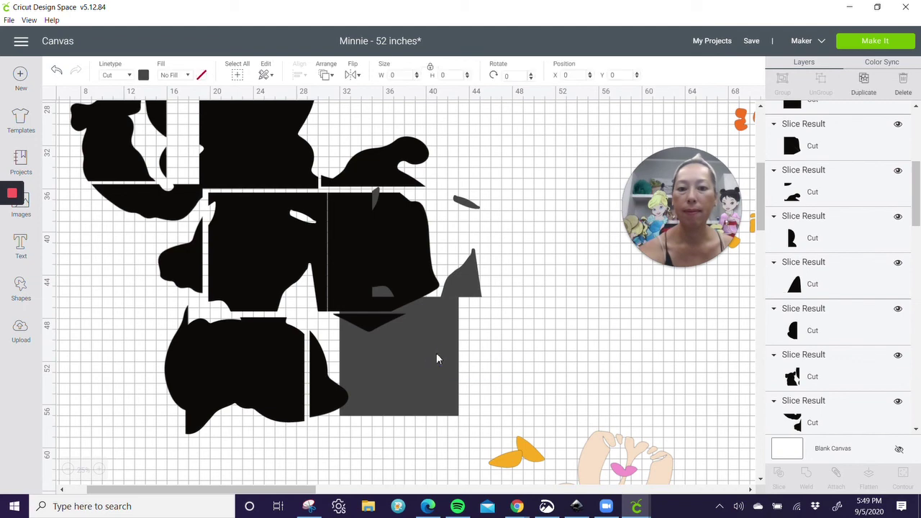
key("Delete")
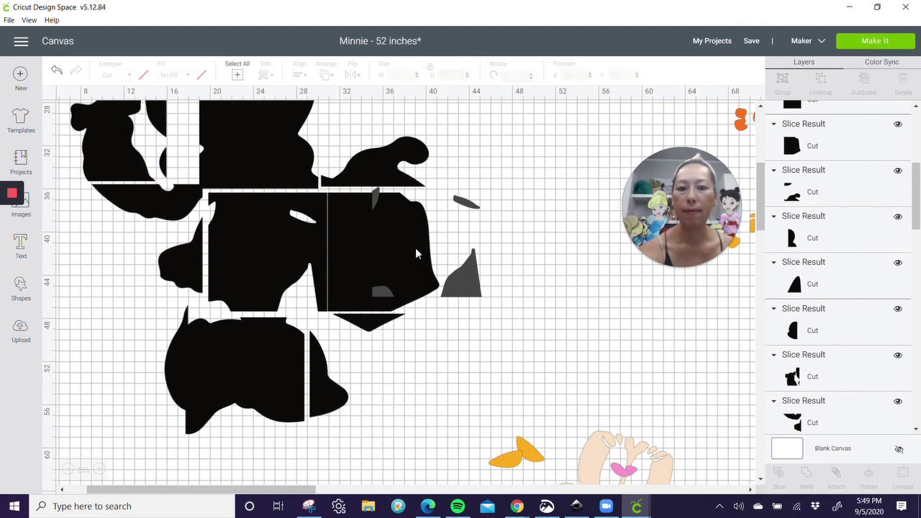
left_click_drag(412, 239, 515, 267)
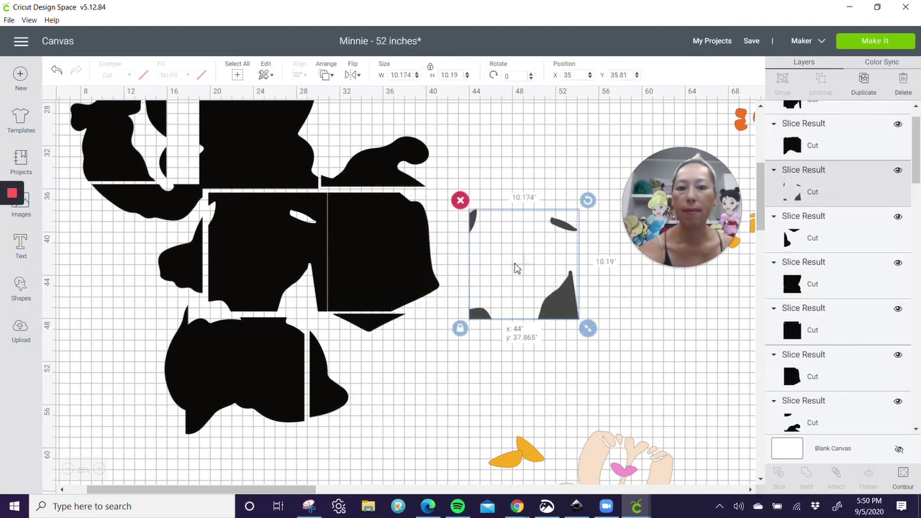
key("Delete")
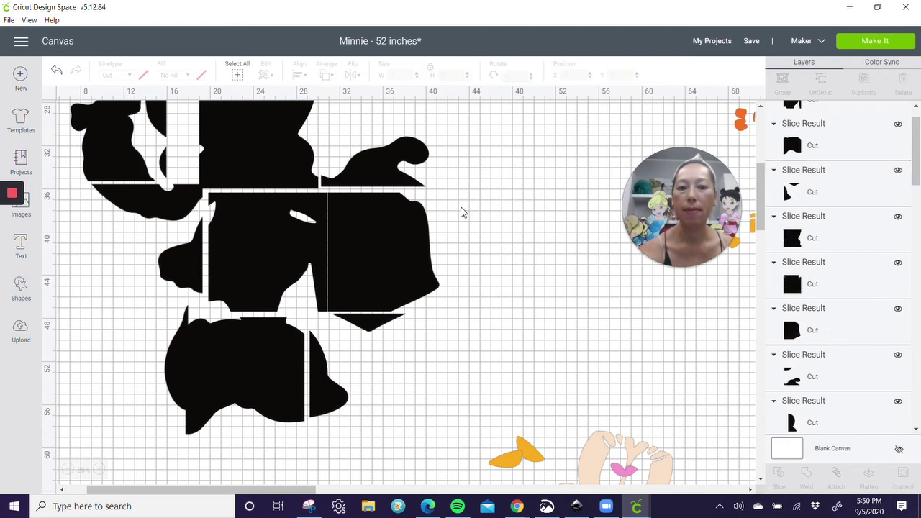
Step: Set the hat tip just above the second row's middle piece and hide the tip's stray sliver contour
scroll(458, 256, "up", 3)
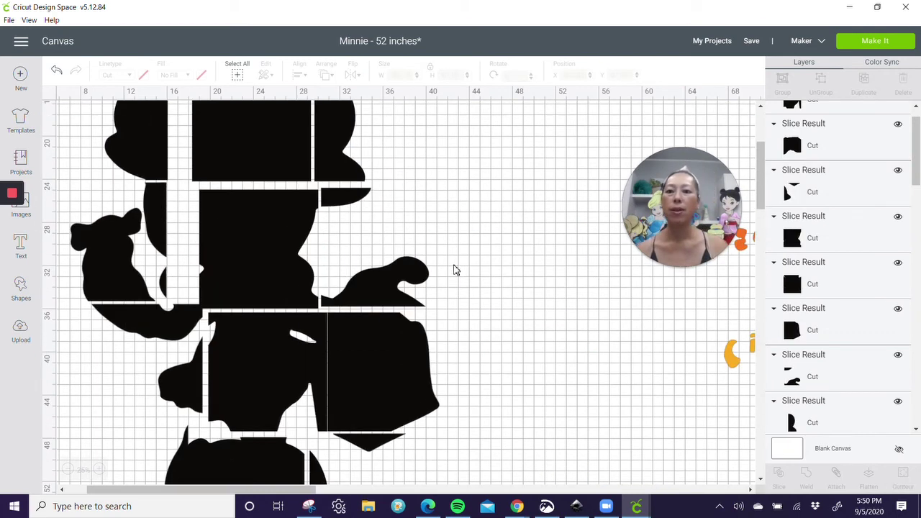
scroll(382, 272, "up", 3)
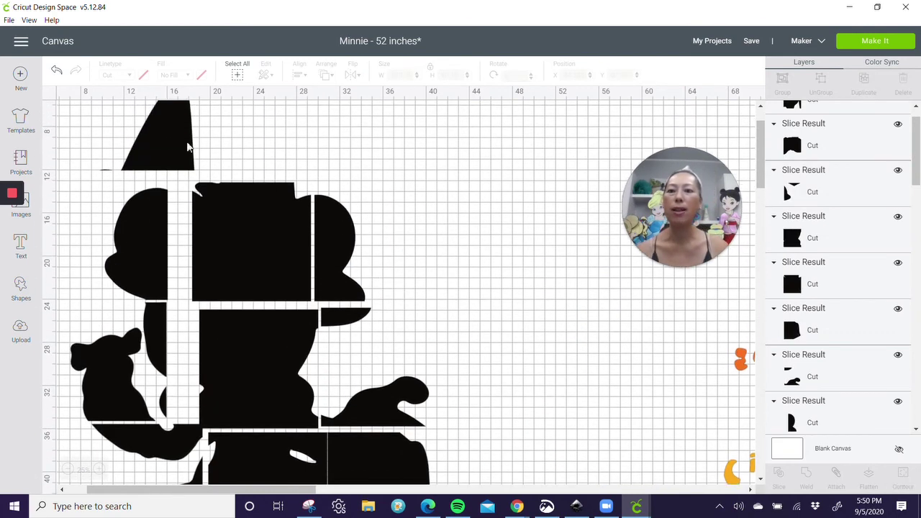
left_click_drag(178, 148, 269, 146)
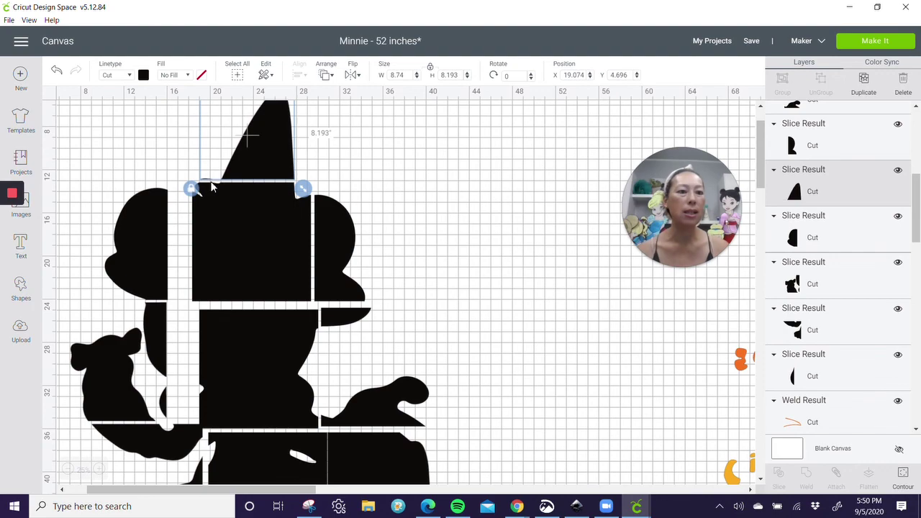
left_click(907, 476)
scroll(562, 274, "down", 1)
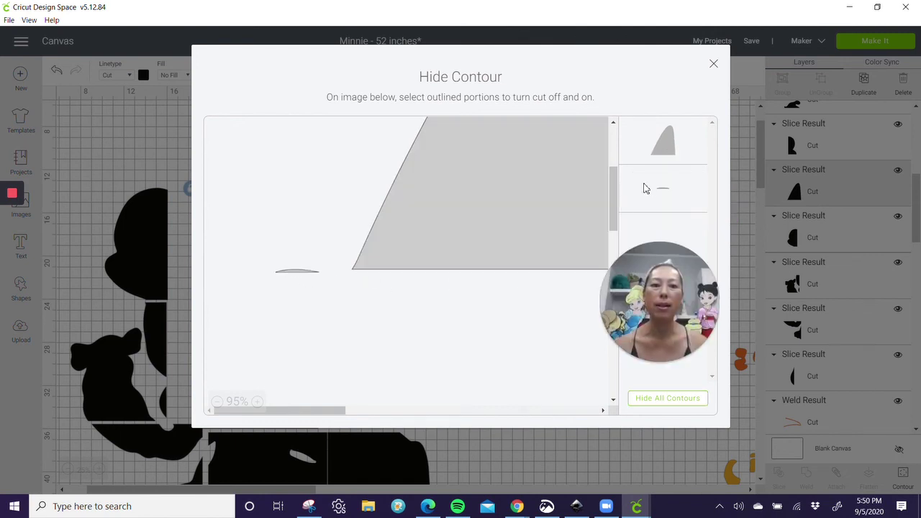
left_click(714, 66)
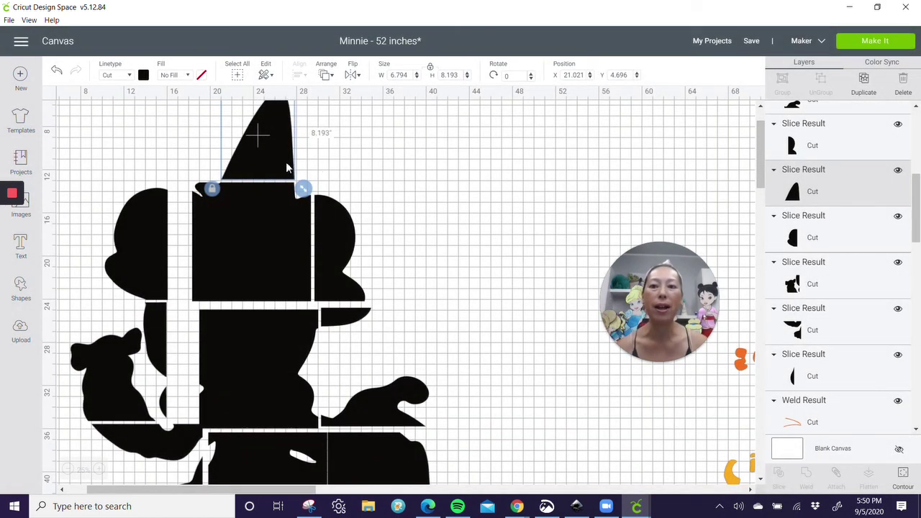
left_click_drag(281, 162, 281, 163)
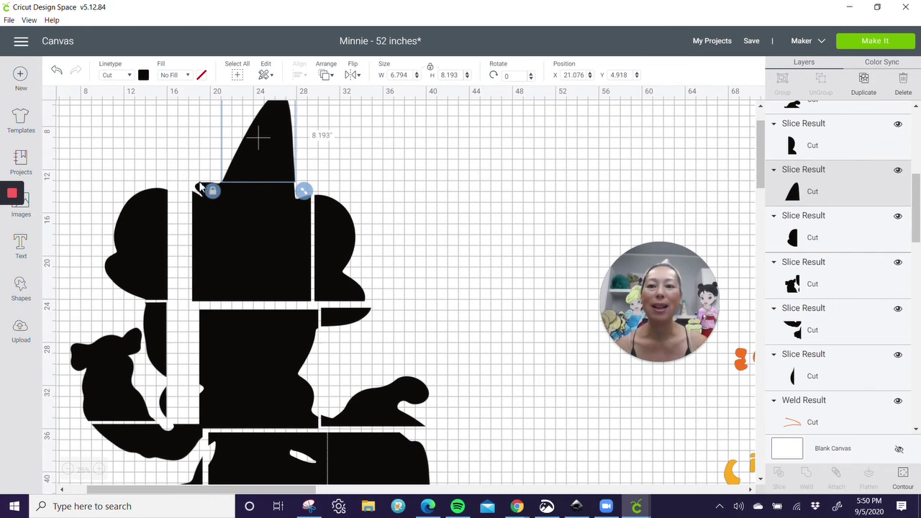
left_click(476, 262)
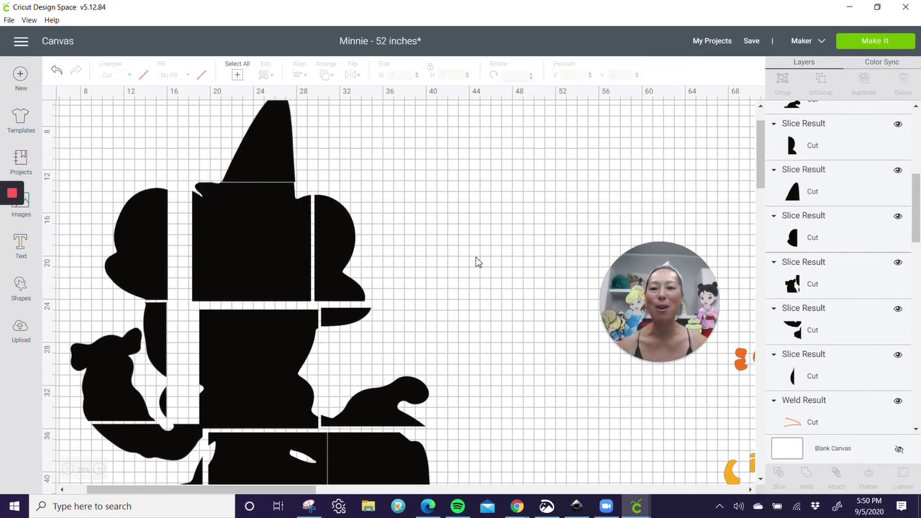
Step: Shift the second row's right piece slightly outward and move the third row's two-part piece well clear of its row
scroll(286, 261, "down", 2)
mouse_move(341, 185)
left_mouse_down()
mouse_move(363, 168)
mouse_move(346, 172)
left_mouse_up()
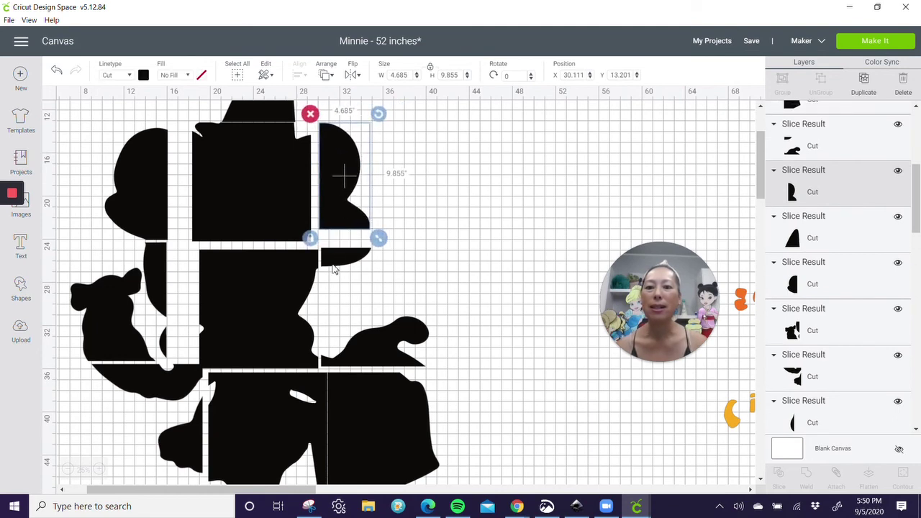
left_click(342, 266)
left_click_drag(353, 261, 417, 260)
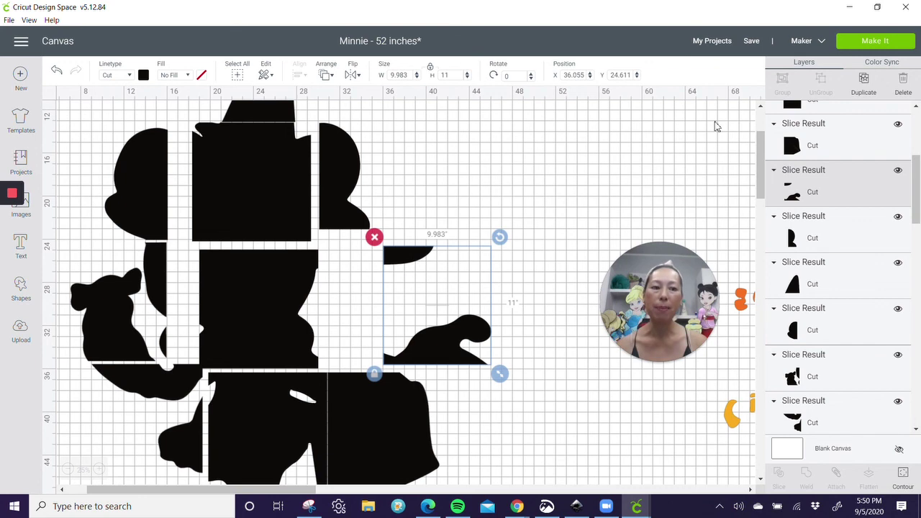
Step: Duplicate the third row's two-part piece, hiding the copy's upper fragment, and place the remaining lower curved part beside the row's middle piece
left_click(536, 221)
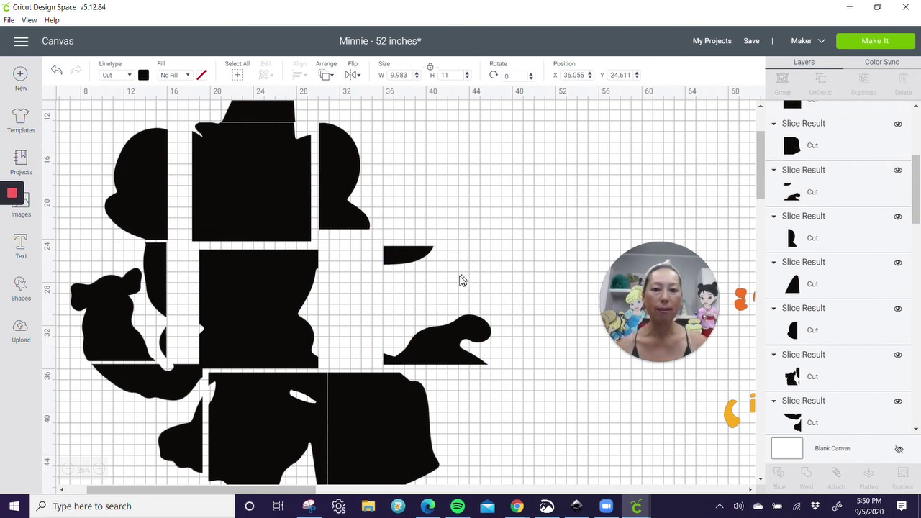
left_click_drag(430, 298, 436, 303)
left_click_drag(417, 261, 448, 259)
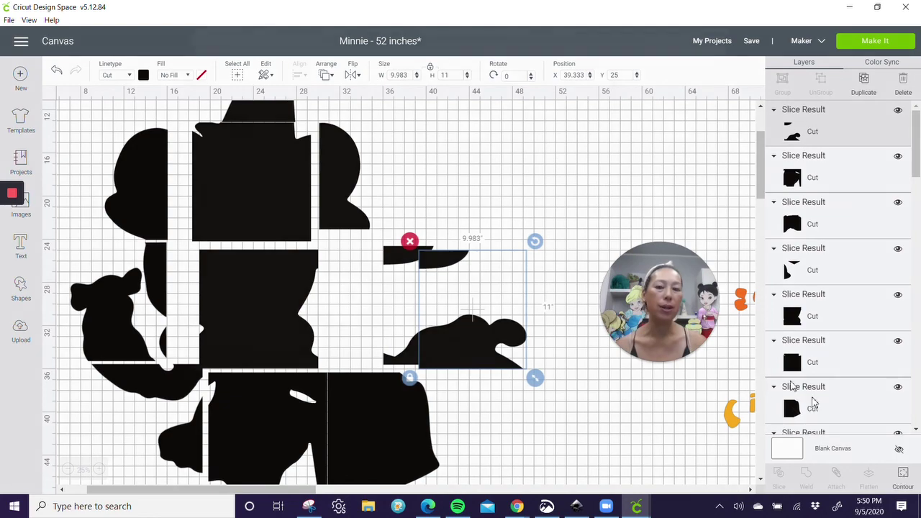
left_click(903, 477)
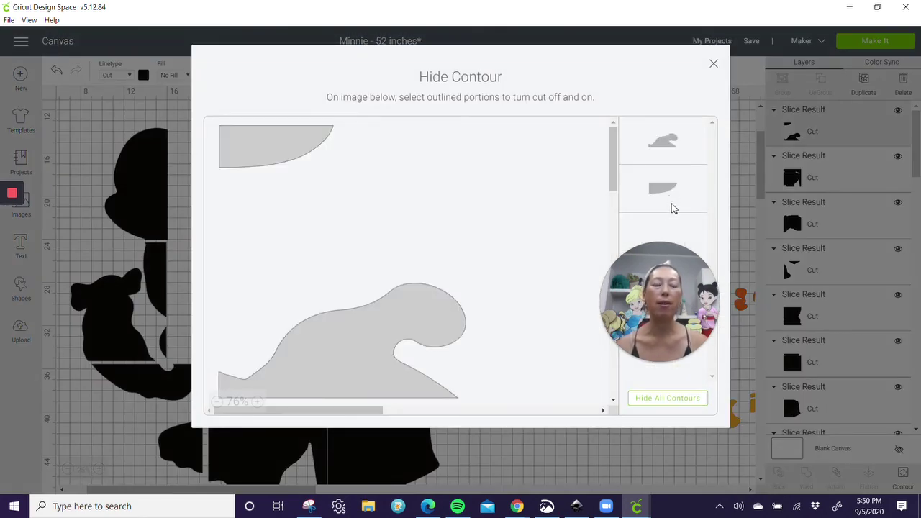
left_click(670, 196)
left_click(713, 65)
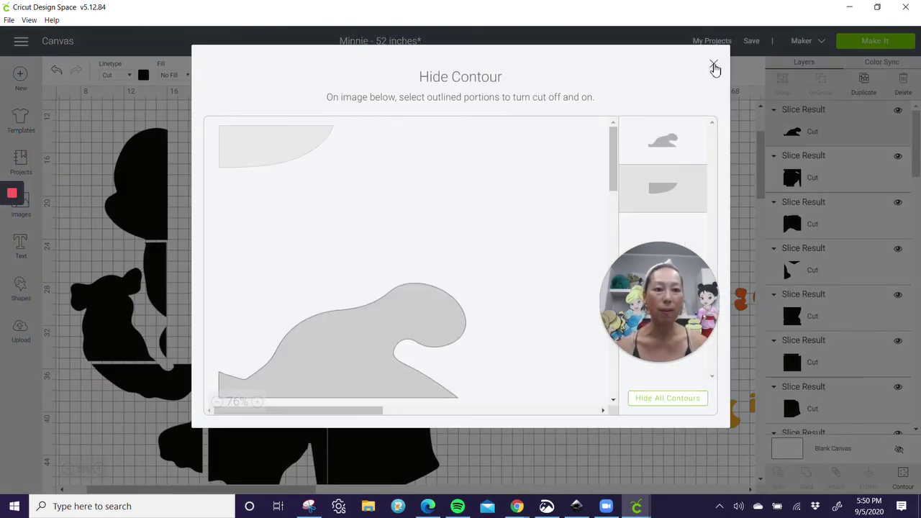
left_click_drag(488, 331, 375, 354)
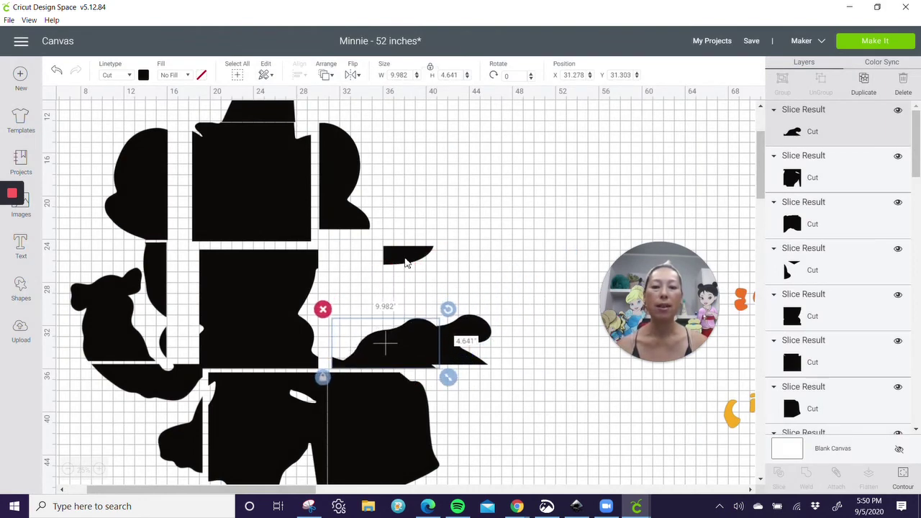
Step: Hide the lower curved part in the original two-part piece and place its small upper fragment beside the third row's middle piece
left_click(806, 317)
scroll(784, 431, "down", 2)
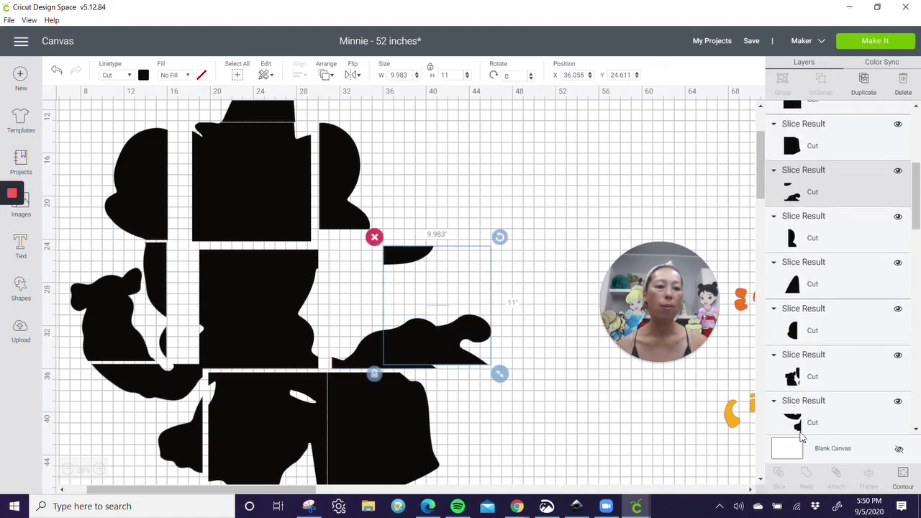
left_click(904, 477)
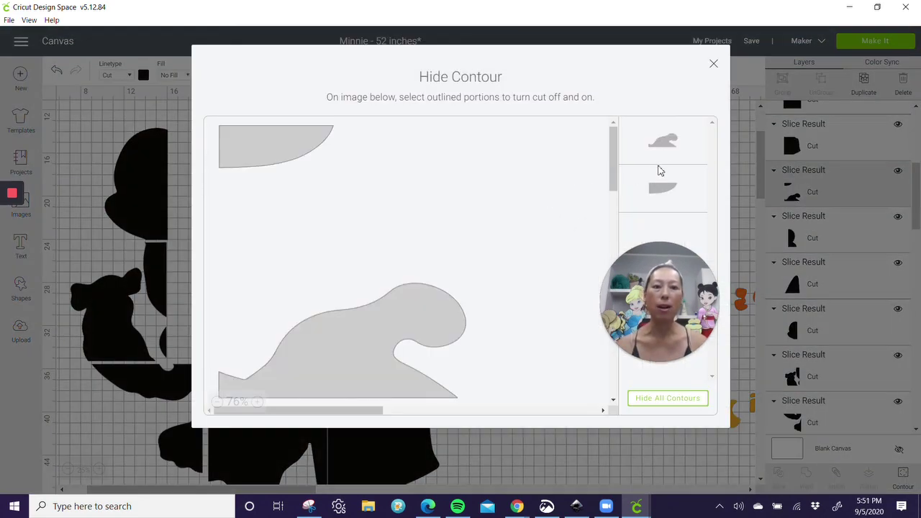
left_click(715, 66)
left_click_drag(406, 260, 348, 267)
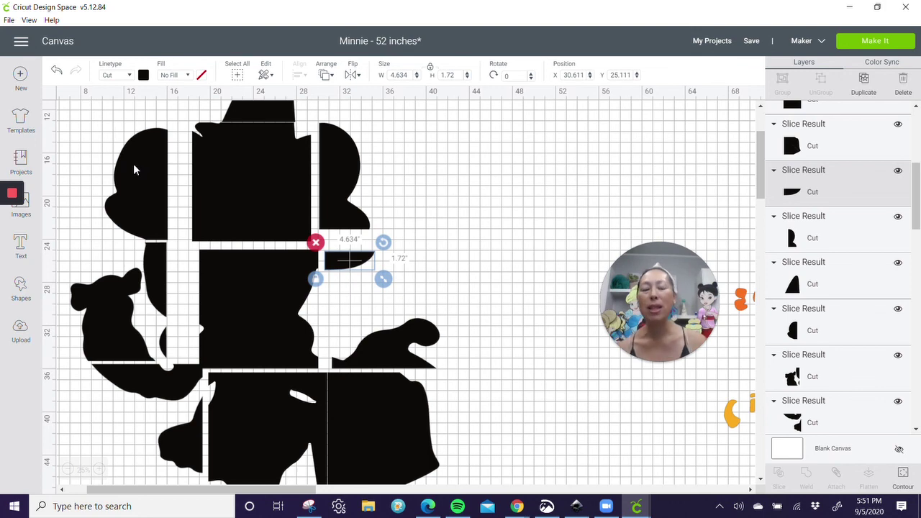
Step: Move the fourth row's right piece outward to leave a gap and nudge the bottom row's right two-part piece slightly outward
scroll(215, 245, "down", 3)
left_click_drag(359, 286, 404, 288)
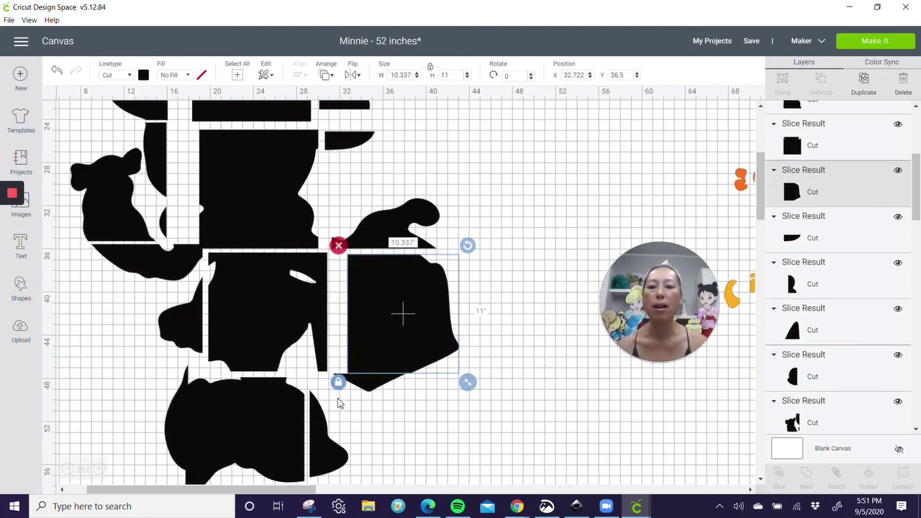
scroll(330, 427, "down", 3)
mouse_move(329, 338)
left_mouse_down()
mouse_move(341, 367)
mouse_move(335, 346)
left_mouse_up()
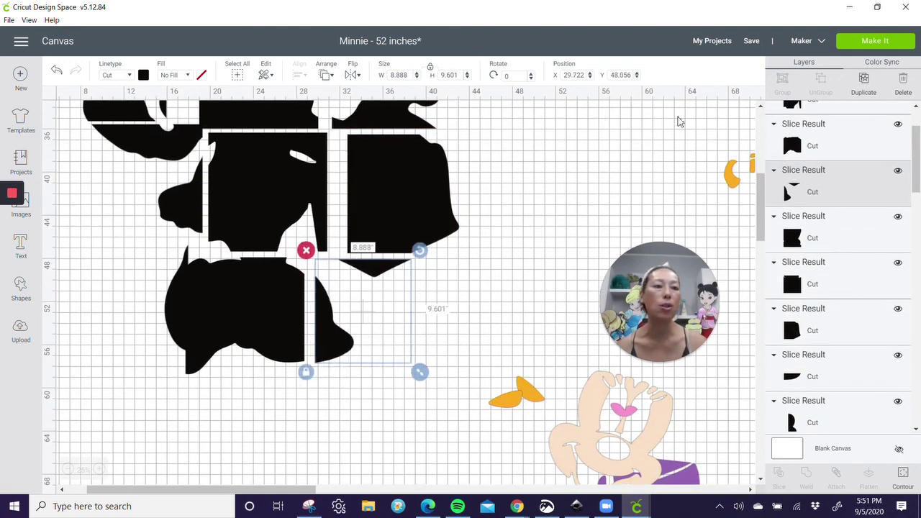
Step: Duplicate the bottom row's two-part piece, hide the triangle in the copy, and align the remaining curved part beside the row's middle piece
left_click(864, 80)
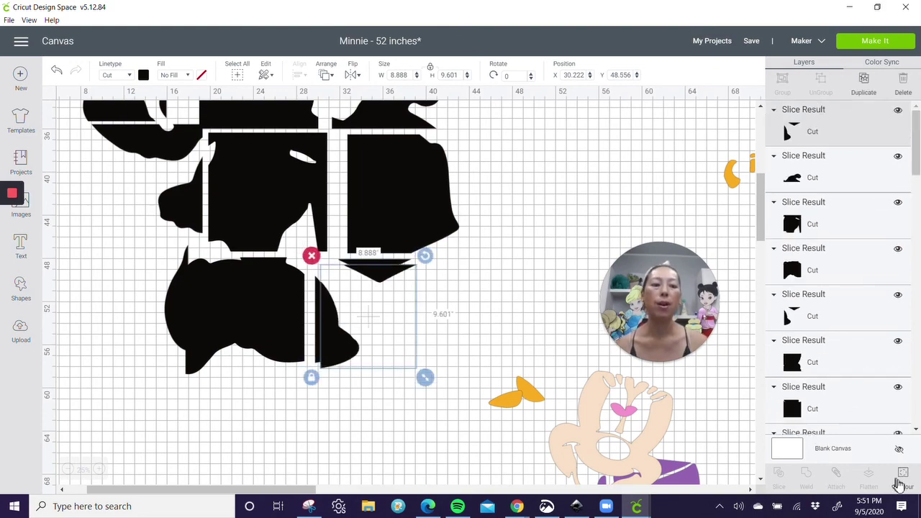
left_click(903, 476)
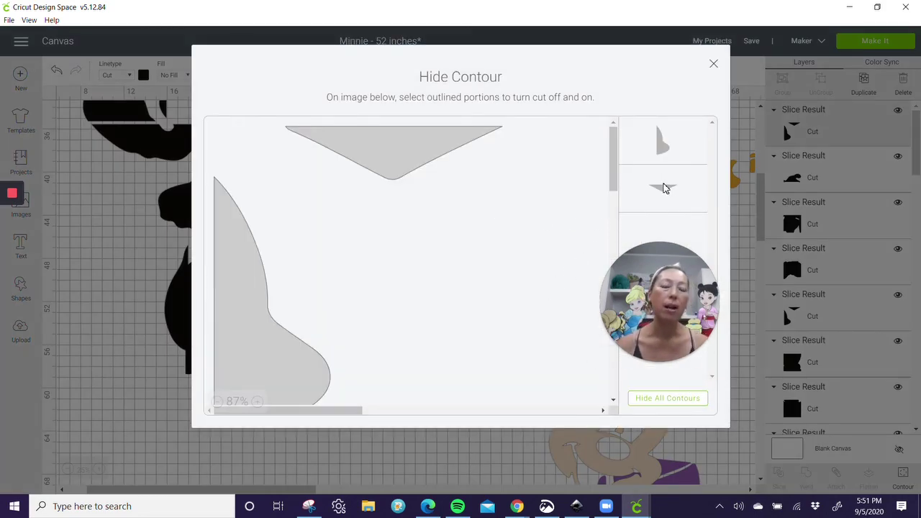
left_click(663, 188)
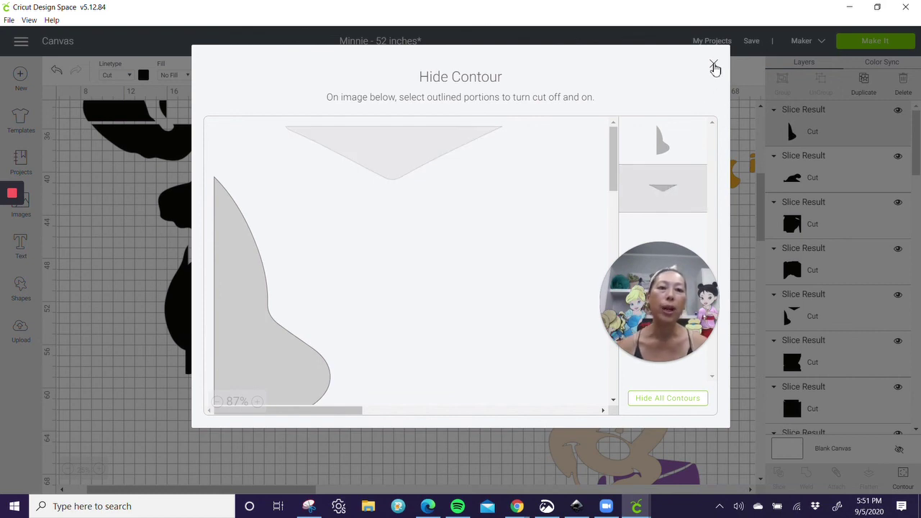
left_click(714, 64)
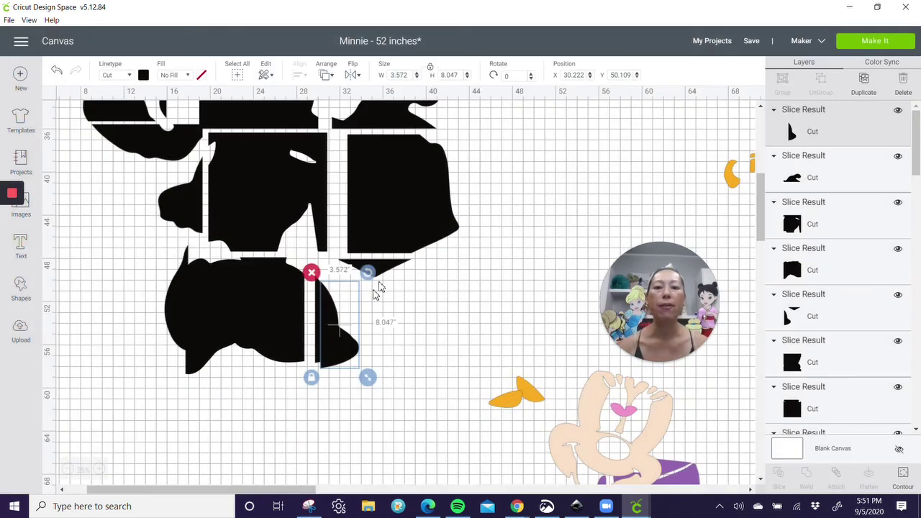
mouse_move(342, 347)
left_mouse_down()
mouse_move(393, 349)
mouse_move(331, 342)
left_mouse_up()
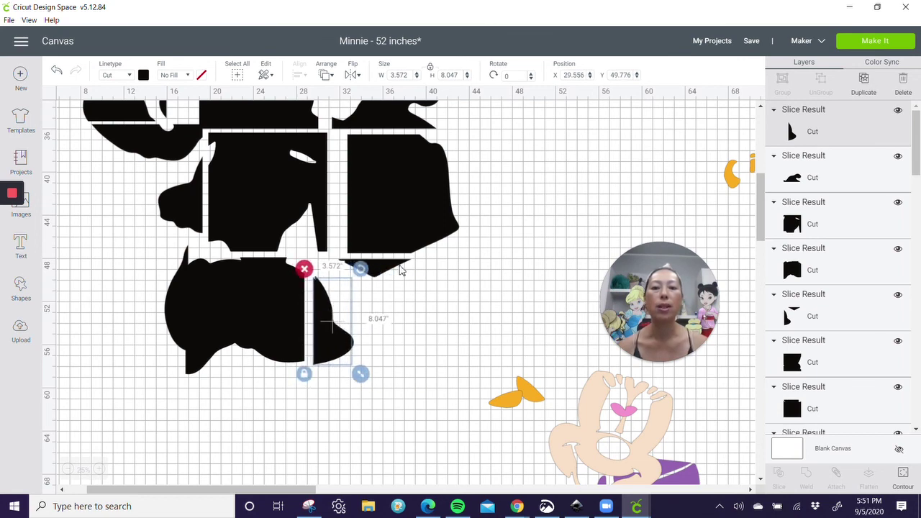
Step: Hide the curved part in the bottom row's original two-part piece and place its remaining triangle just below the fourth row's right piece
left_click(813, 310, "shift")
scroll(814, 309, "down", 2)
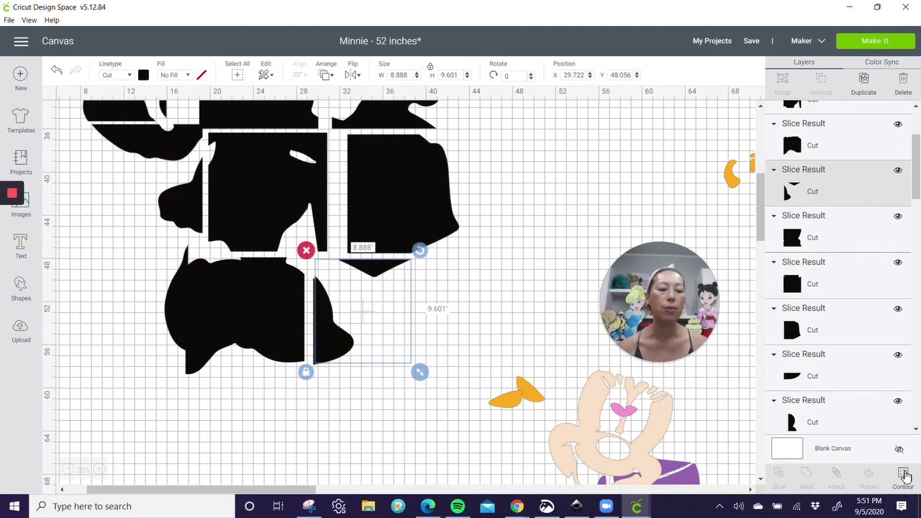
left_click(904, 475)
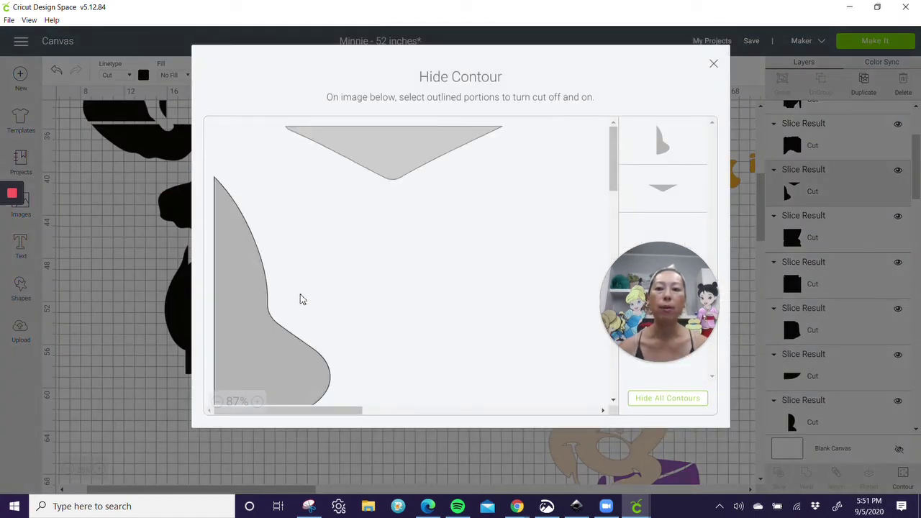
left_click(659, 139)
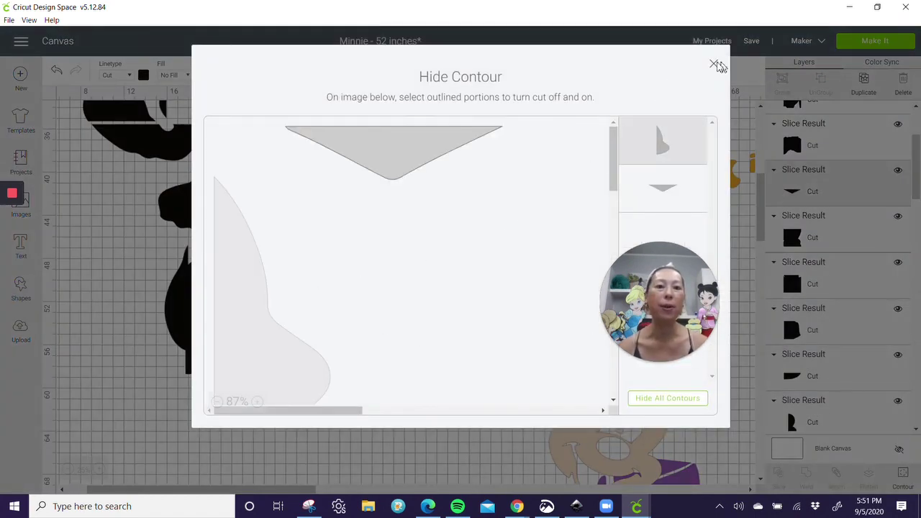
left_click(713, 66)
left_click_drag(381, 269, 395, 268)
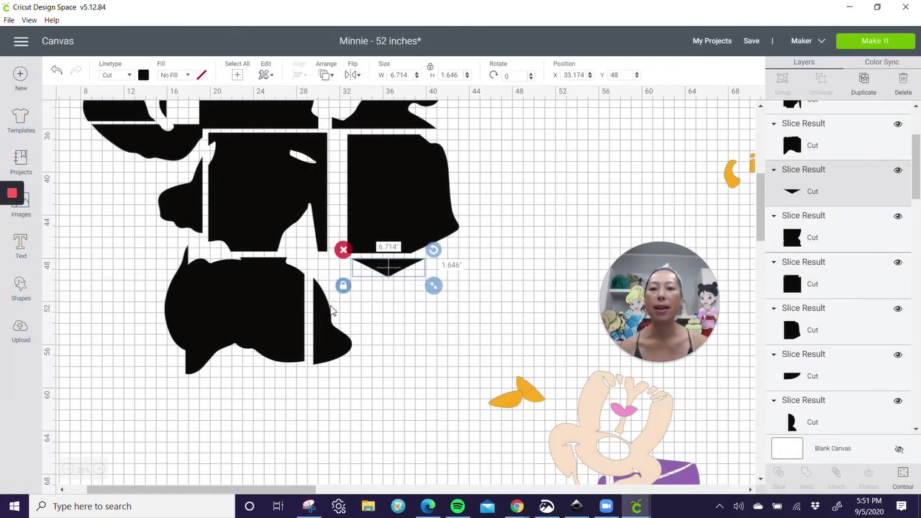
key("Left")
key("Up")
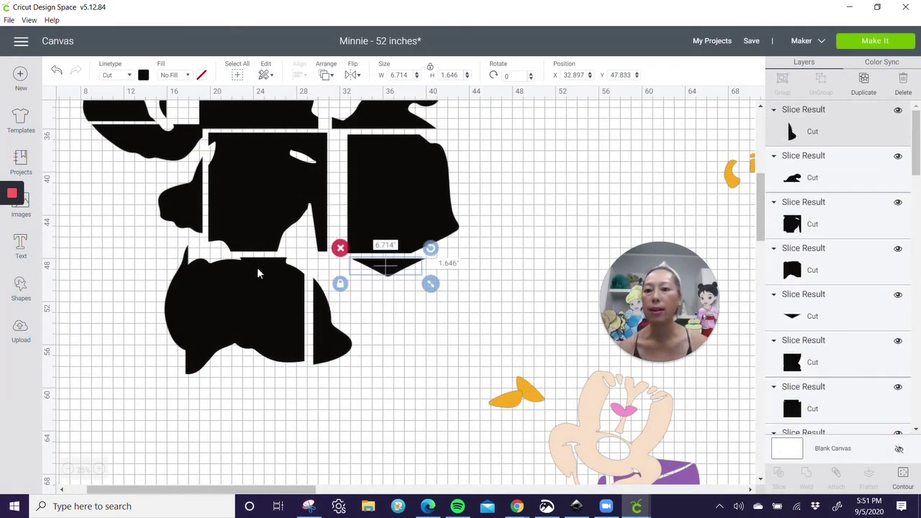
Step: Move the fourth row's left piece outward and down, and shift the third row's left piece down and slightly inward, leaving gaps between neighbours
left_click(188, 193)
scroll(167, 320, "up", 5)
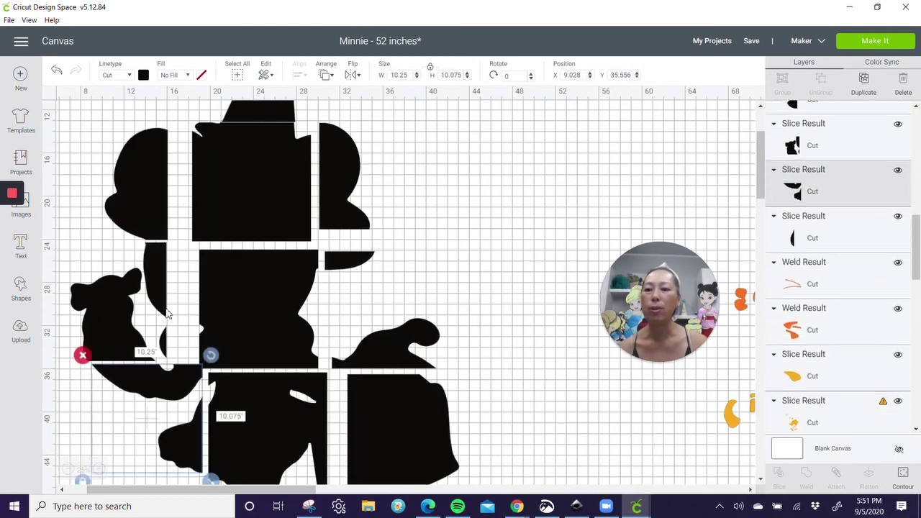
scroll(167, 320, "down", 3)
left_click_drag(171, 272, 162, 285)
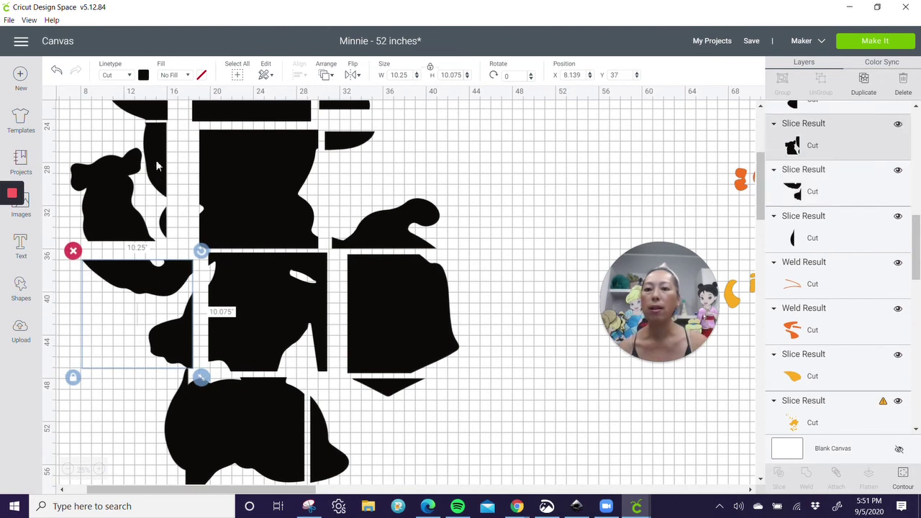
left_click(157, 166)
left_click_drag(157, 166, 173, 177)
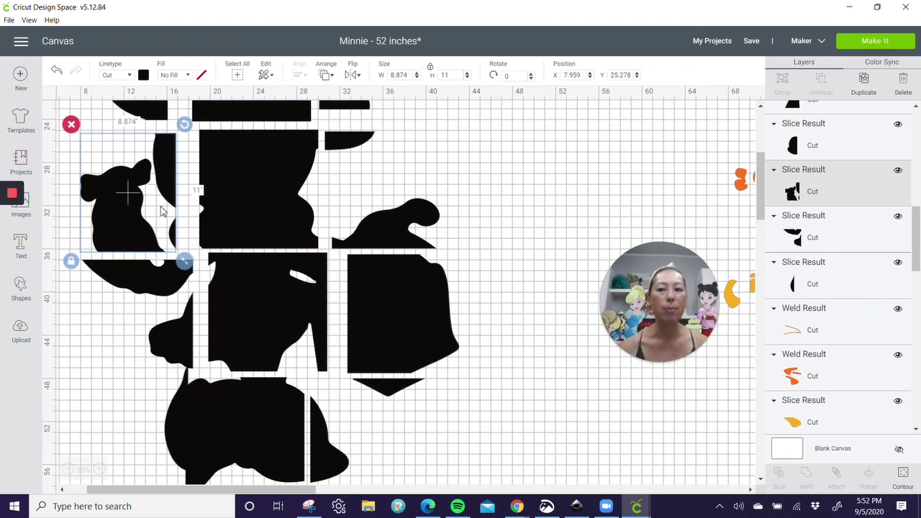
left_click(529, 363)
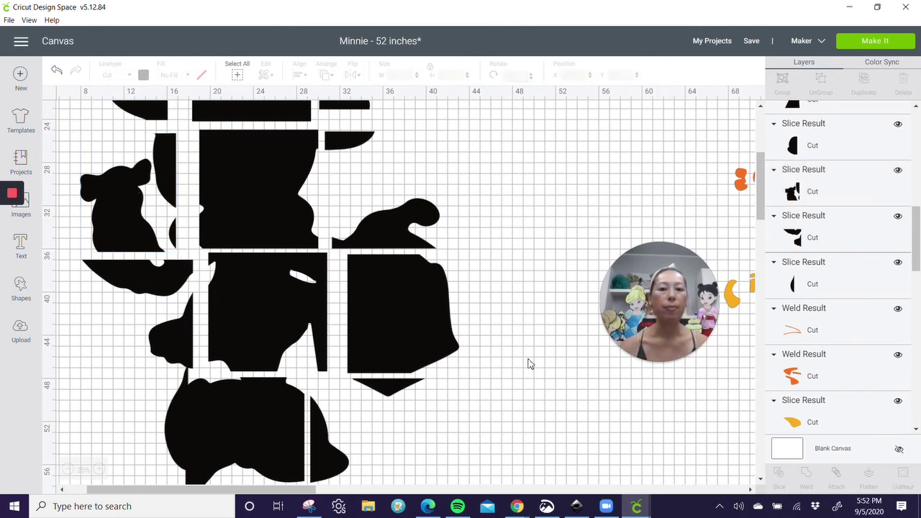
Step: Save the separated design under its existing project name
scroll(524, 364, "up", 5)
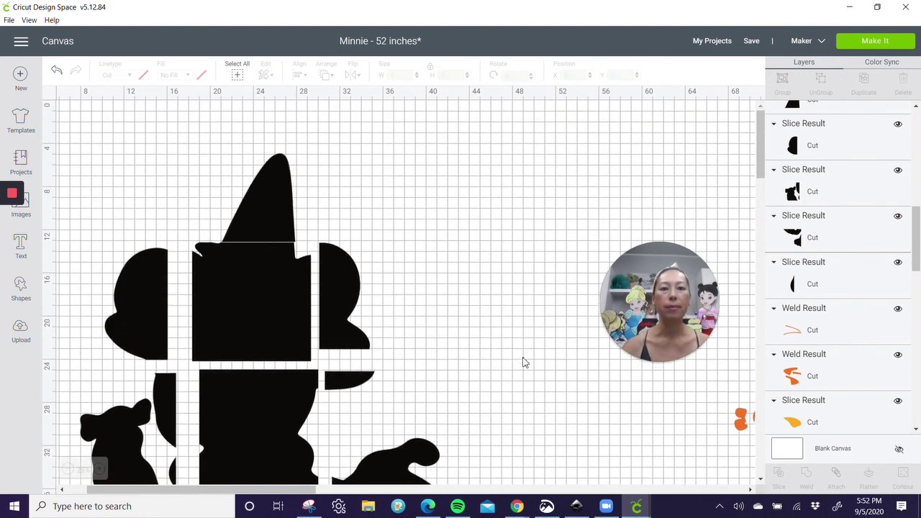
left_click(752, 44)
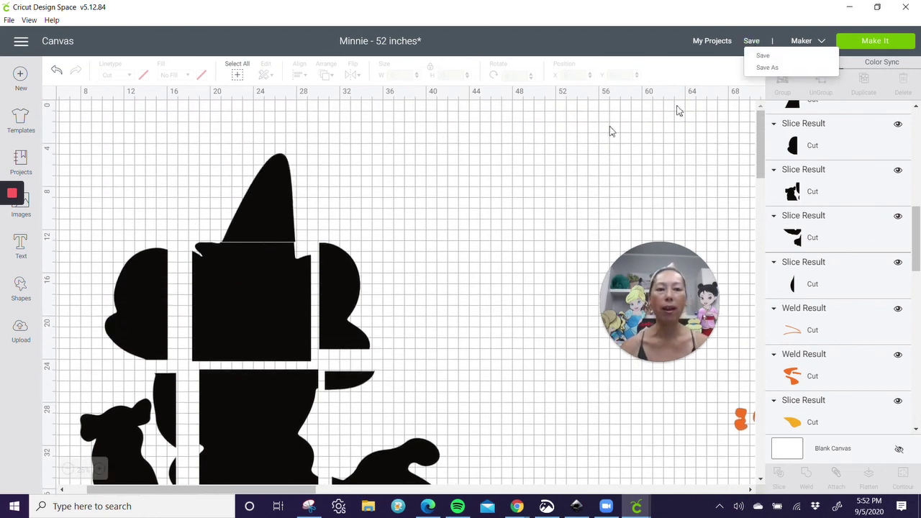
left_click(766, 57)
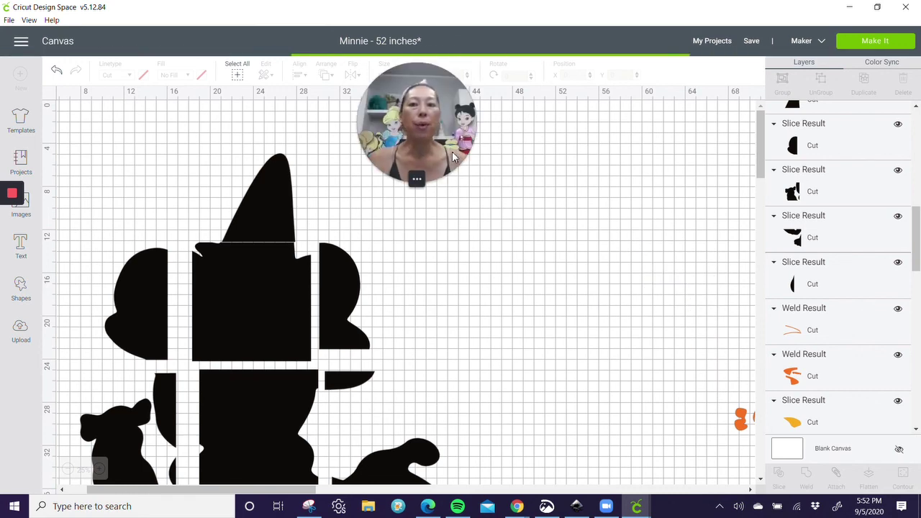
mouse_move(452, 151)
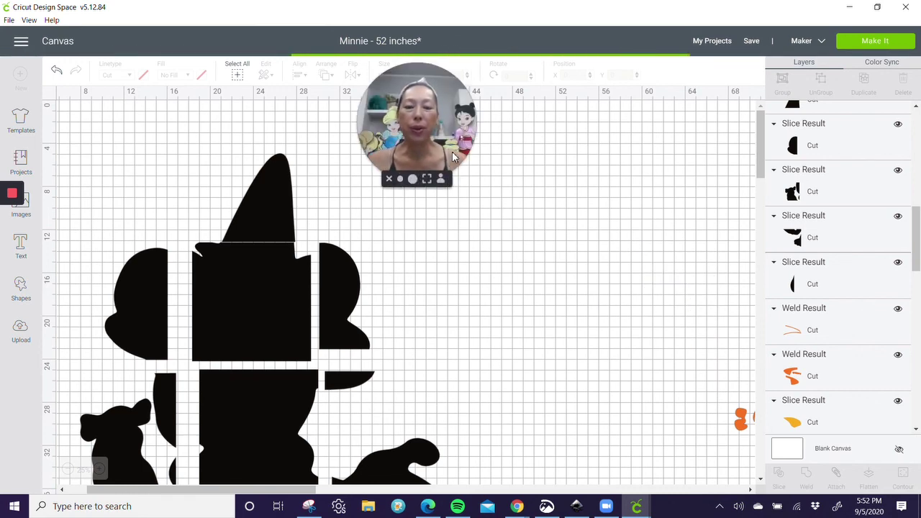